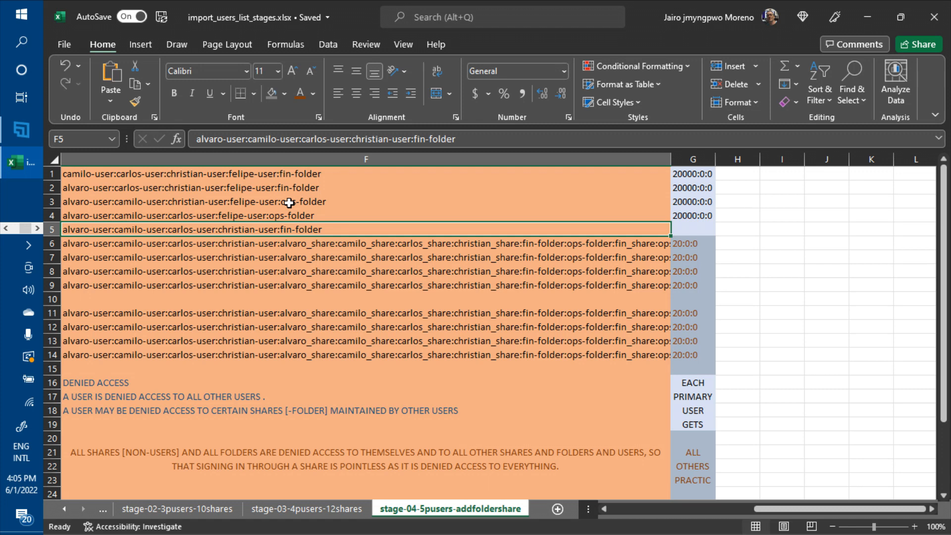
# Step: Copy the quota value 20000:0:0 from G4 into G5 for the added primary user
pyautogui.press('Up')
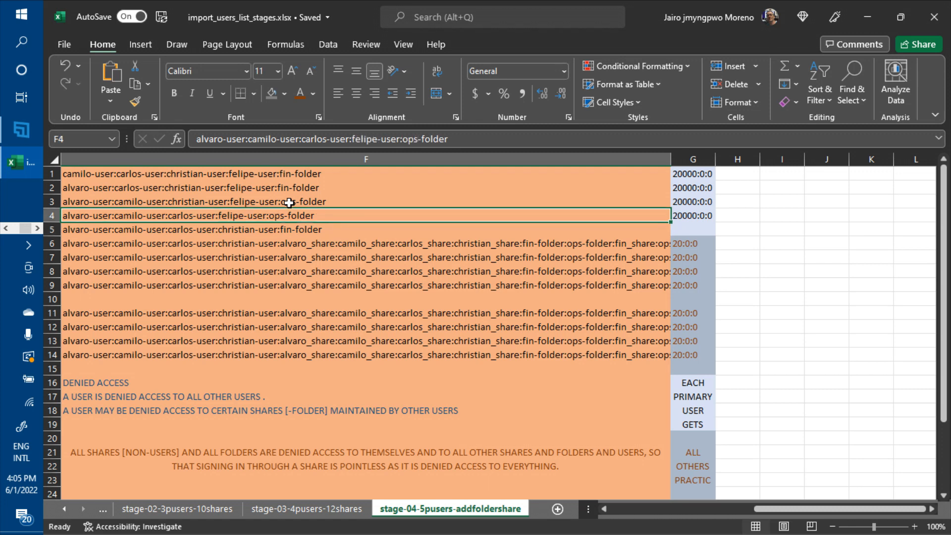
pyautogui.press('Right')
pyautogui.hotkey('ctrl', 'c')
pyautogui.press('Down')
pyautogui.hotkey('ctrl', 'v')
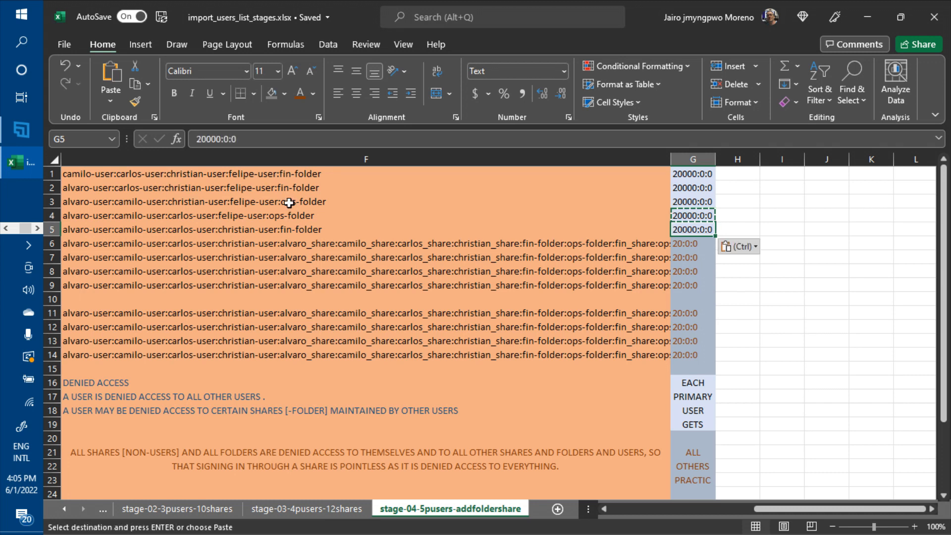
# Step: Examine row 10, the new share's row, across its password, access and quota columns
pyautogui.press('Left')
pyautogui.press('Home')
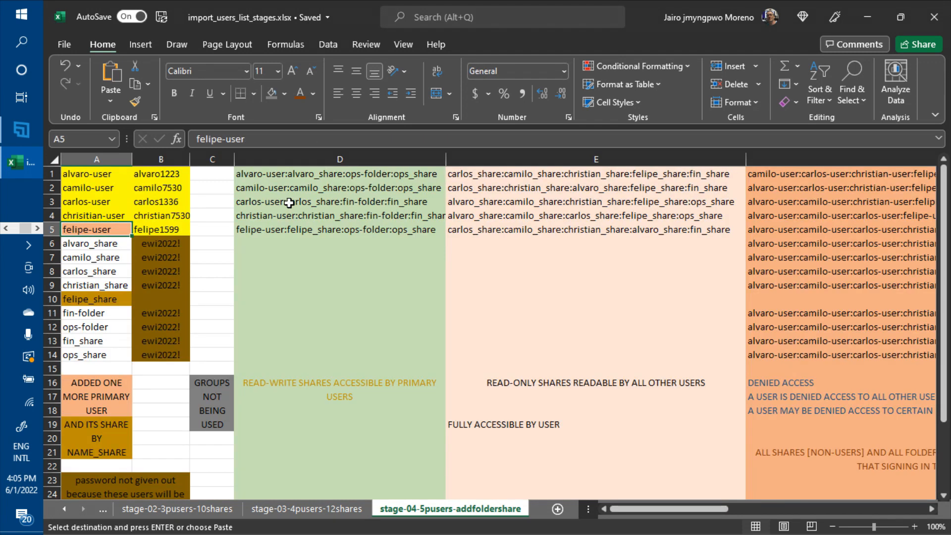
pyautogui.press('Down')
pyautogui.press('Down')
pyautogui.press('Down')
pyautogui.press('Down')
pyautogui.press('Down')
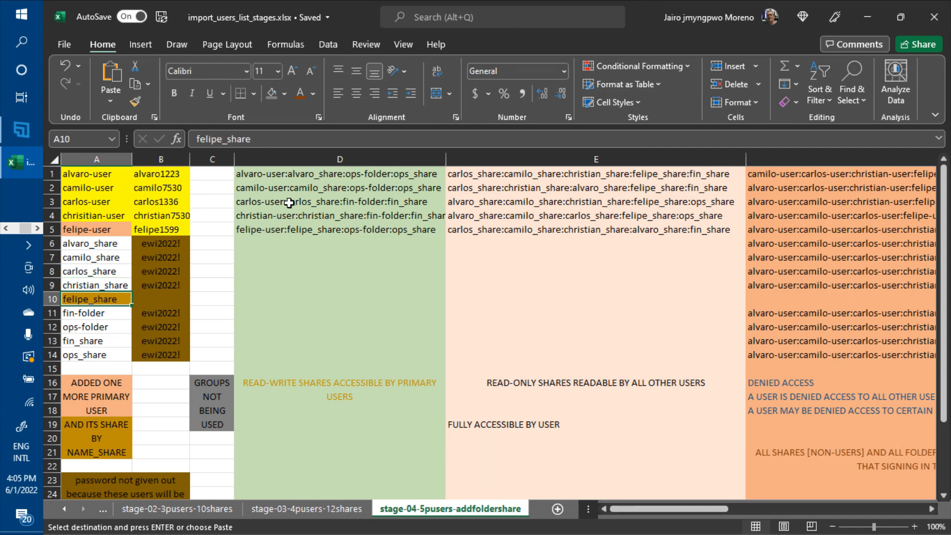
pyautogui.press('Right')
pyautogui.press('Right')
pyautogui.press('Right')
pyautogui.press('Right')
pyautogui.press('Right')
pyautogui.press('Right')
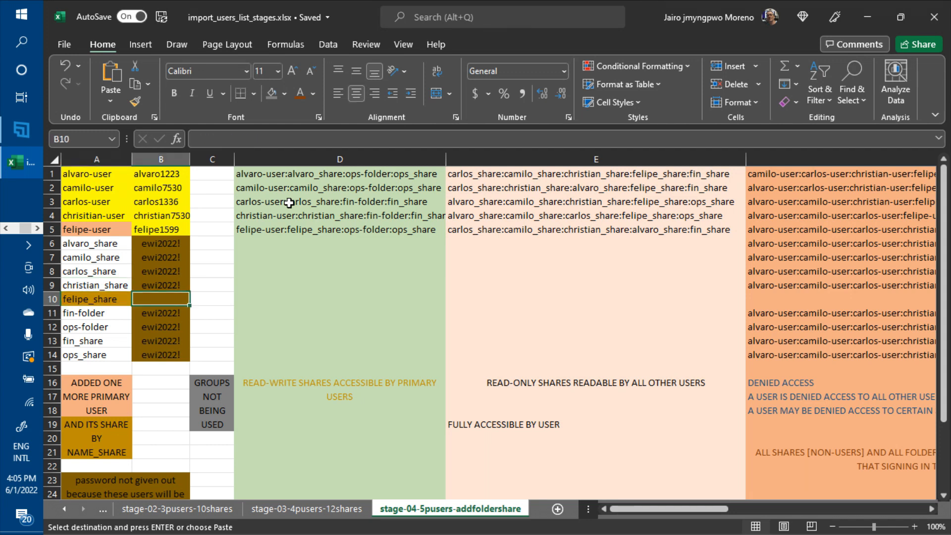
pyautogui.press('Left')
pyautogui.press('Left')
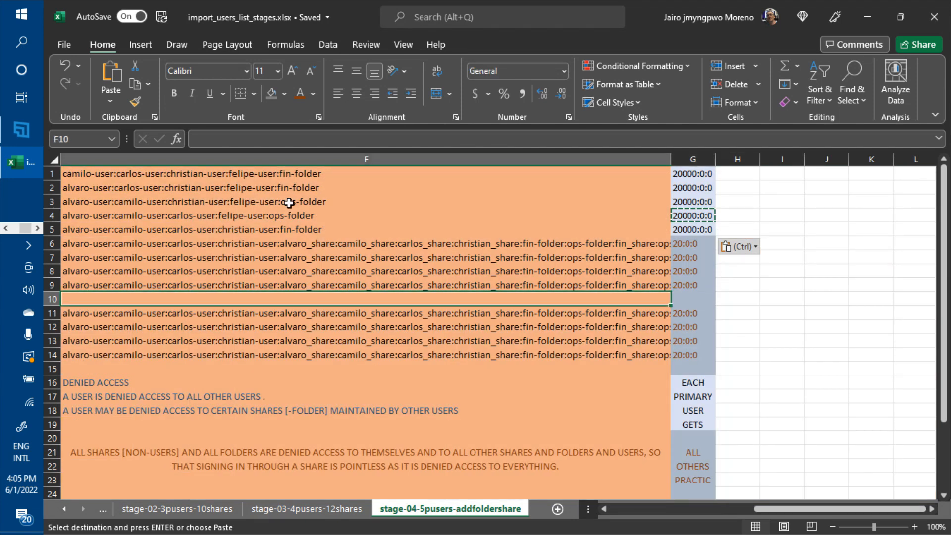
# Step: Insert "felipe_share:" before "fin-folder" in the denied-access list in F6
pyautogui.press('Right')
pyautogui.press('Up')
pyautogui.press('Up')
pyautogui.press('Up')
pyautogui.press('Up')
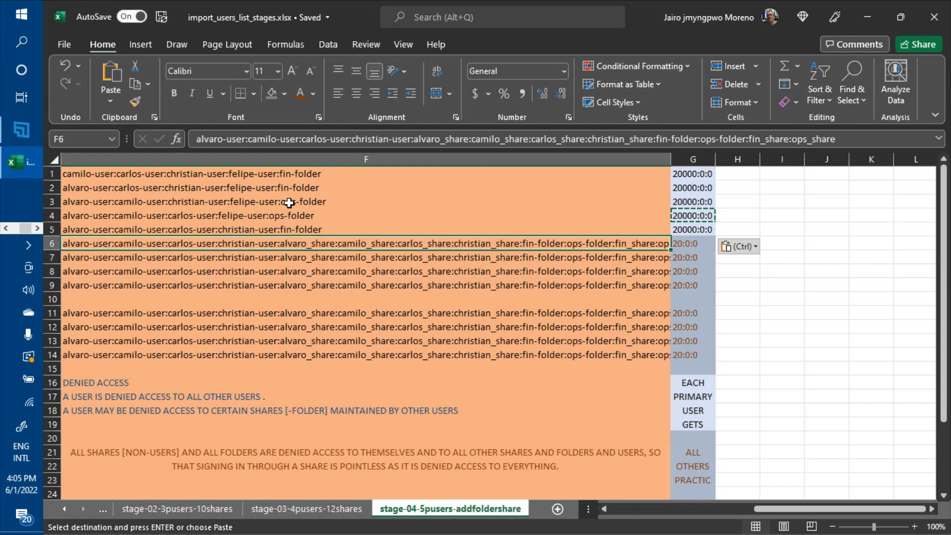
pyautogui.press('F2')
pyautogui.press('Left')
pyautogui.press('Left')
pyautogui.press('Left')
pyautogui.press('Left')
pyautogui.press('Left')
pyautogui.press('Left')
pyautogui.press('Left')
pyautogui.press('Left')
pyautogui.press('Left')
pyautogui.press('Left')
pyautogui.press('Left')
pyautogui.press('Left')
pyautogui.press('Left')
pyautogui.press('Left')
pyautogui.press('Left')
pyautogui.press('Left')
pyautogui.press('Left')
pyautogui.press('Left')
pyautogui.press('Left')
pyautogui.press('Left')
pyautogui.press('Left')
pyautogui.press('Left')
pyautogui.press('Left')
pyautogui.press('Left')
pyautogui.press('Left')
pyautogui.press('Left')
pyautogui.press('Left')
pyautogui.press('Left')
pyautogui.press('Left')
pyautogui.press('Left')
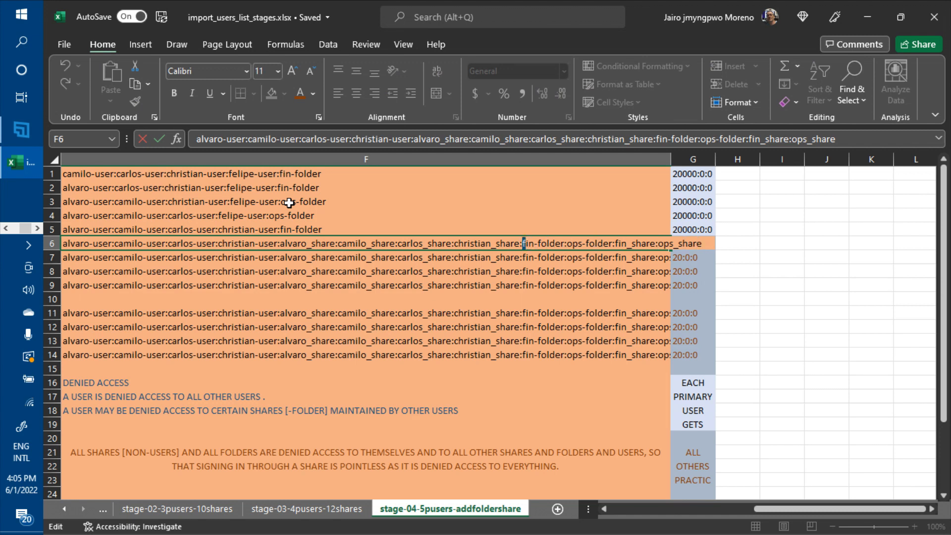
pyautogui.write('felipe')
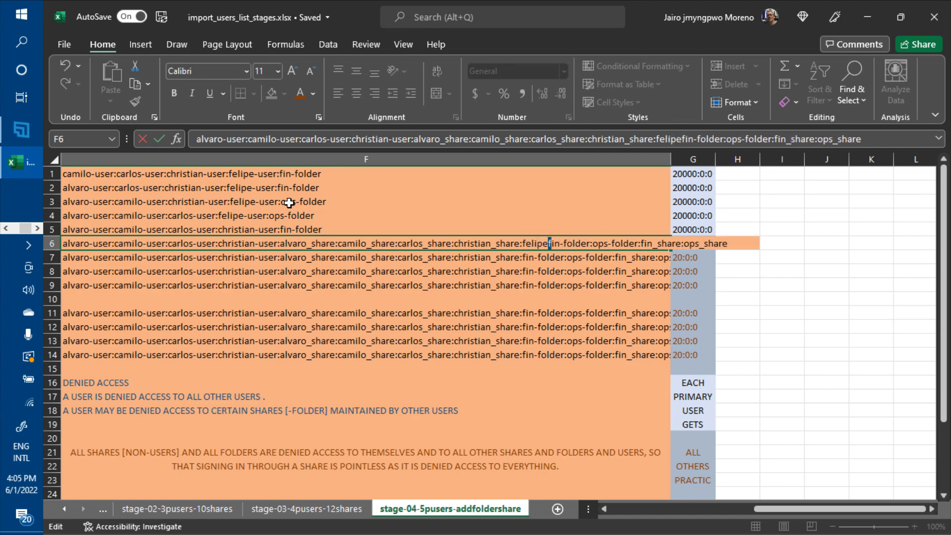
pyautogui.write('_share')
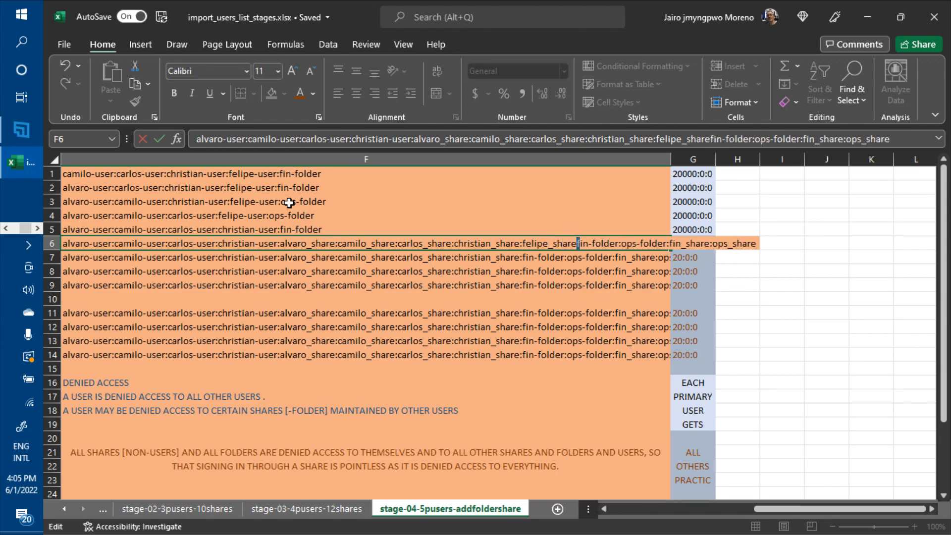
pyautogui.write(':')
pyautogui.press('Return')
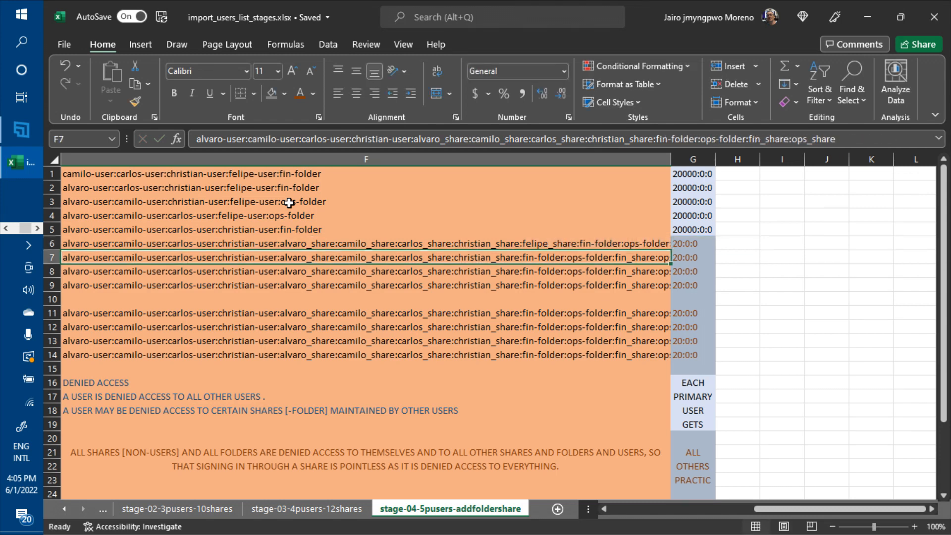
# Step: Copy the updated denied-access list from F6 into every cell from F7 through F14
pyautogui.press('Up')
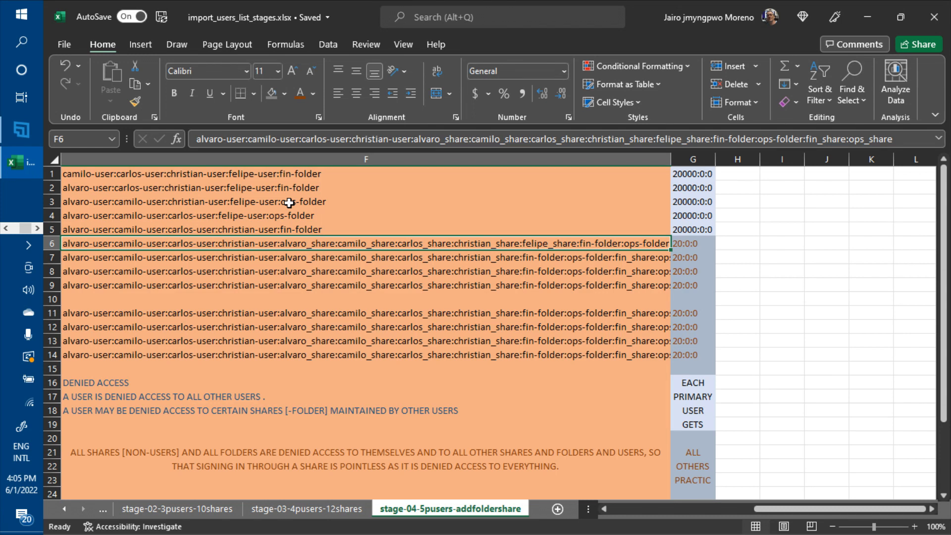
pyautogui.hotkey('ctrl', 'c')
pyautogui.press('Down')
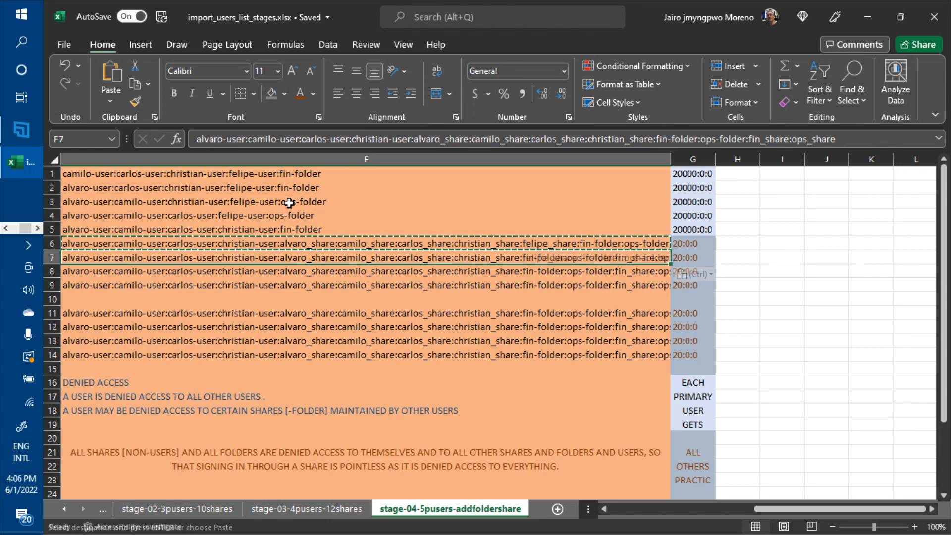
pyautogui.hotkey('ctrl', 'v')
pyautogui.press('Down')
pyautogui.hotkey('ctrl', 'v')
pyautogui.press('Down')
pyautogui.hotkey('ctrl', 'v')
pyautogui.press('Down')
pyautogui.hotkey('ctrl', 'v')
pyautogui.press('Down')
pyautogui.hotkey('ctrl', 'v')
pyautogui.press('Down')
pyautogui.hotkey('ctrl', 'v')
pyautogui.press('Down')
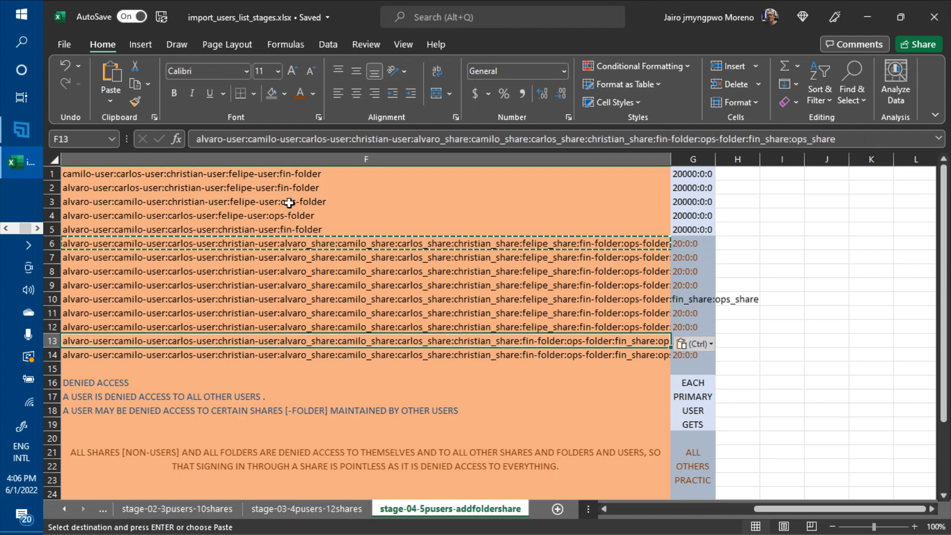
pyautogui.hotkey('ctrl', 'v')
pyautogui.press('Down')
pyautogui.hotkey('ctrl', 'v')
pyautogui.press('Home')
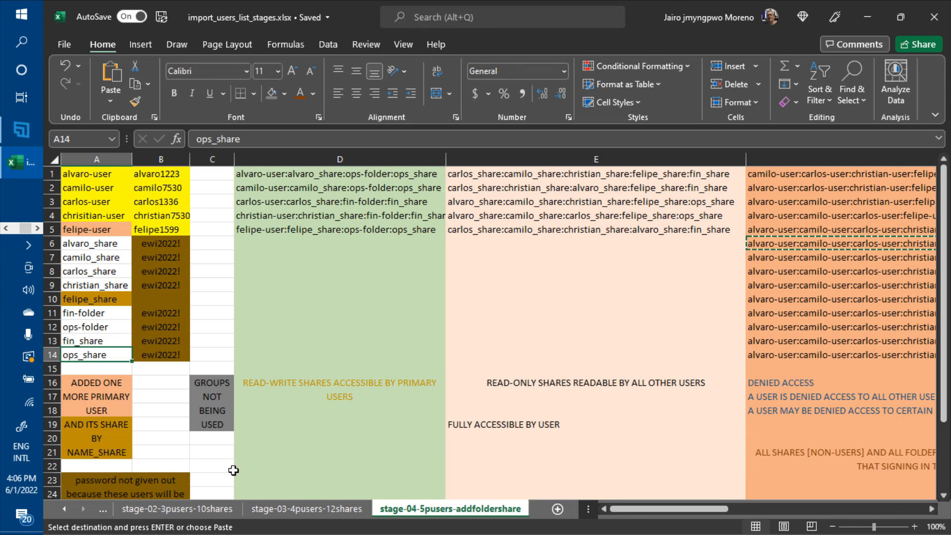
# Step: Move the merged "password not given out" note block from A23 down to A29
pyautogui.click(166, 481)
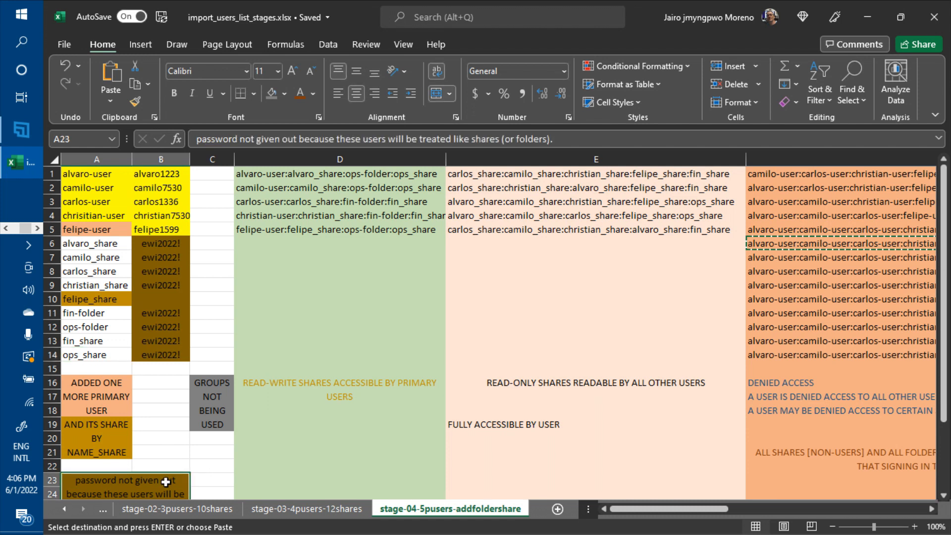
pyautogui.press('Down')
pyautogui.press('Down')
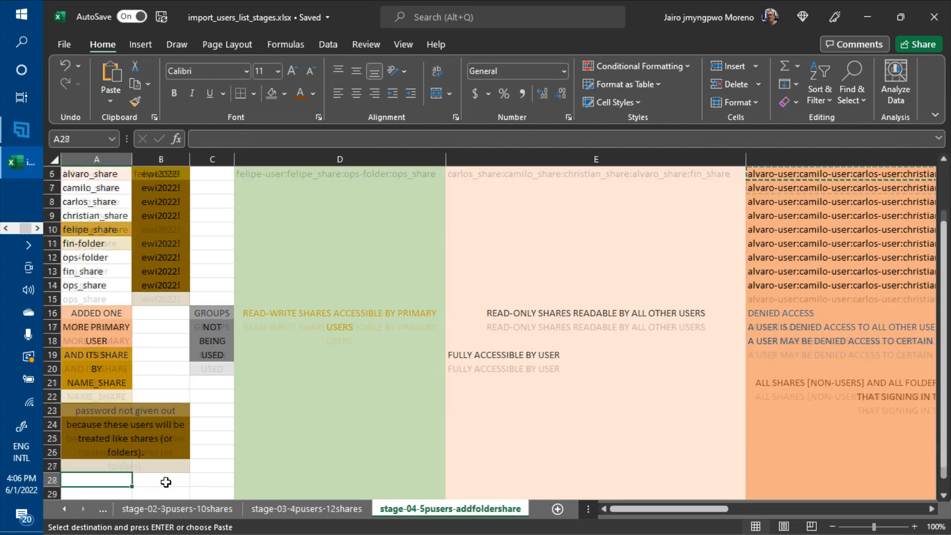
pyautogui.press('Up')
pyautogui.press('Up')
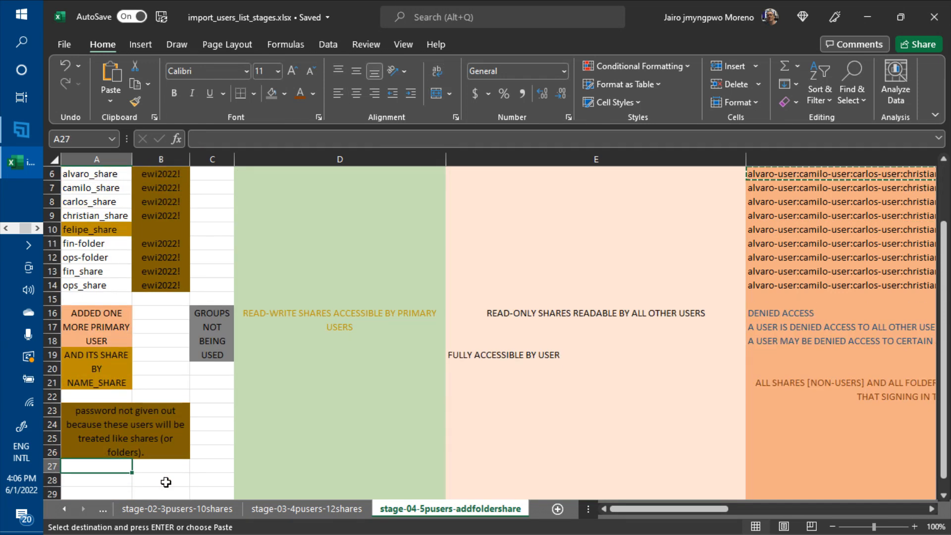
pyautogui.hotkey('ctrl', 'c')
pyautogui.press('Down')
pyautogui.press('Down')
pyautogui.press('Down')
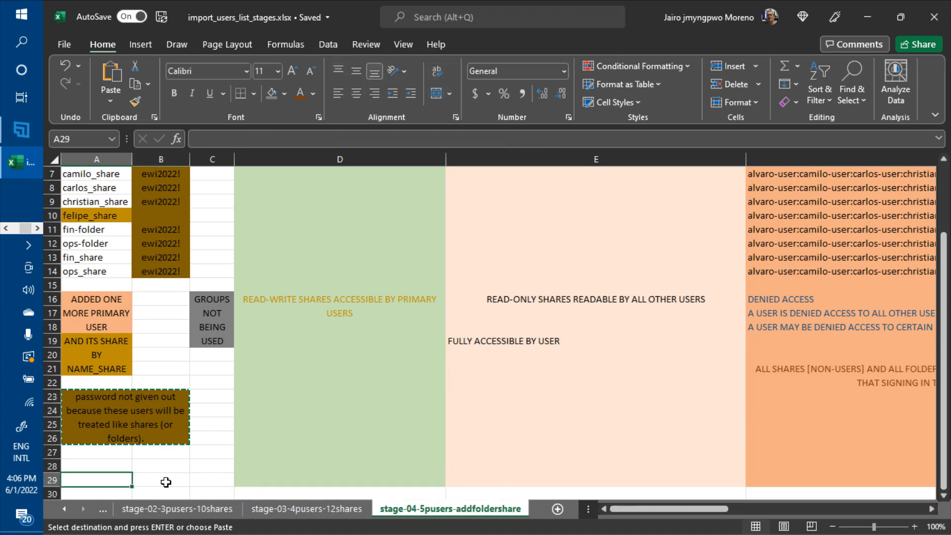
pyautogui.press('Down')
pyautogui.press('Up')
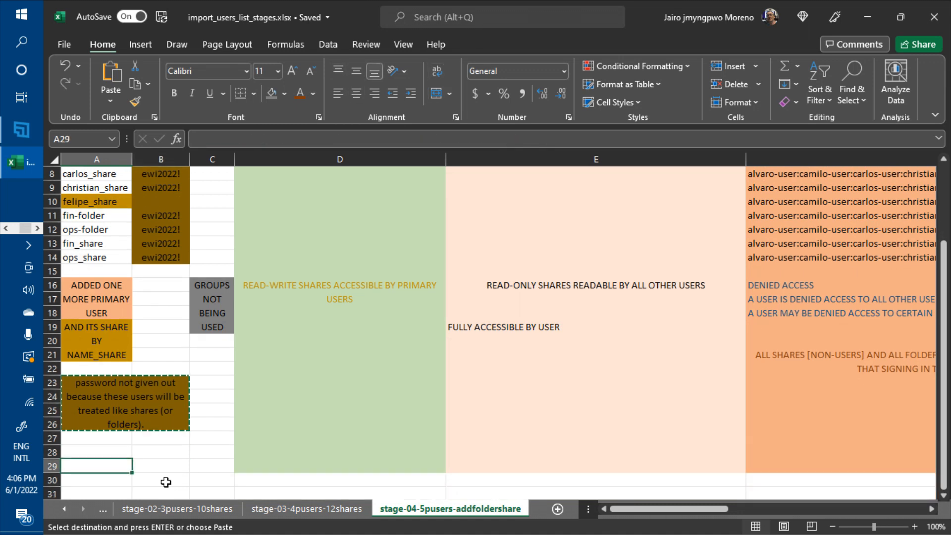
pyautogui.press('Return')
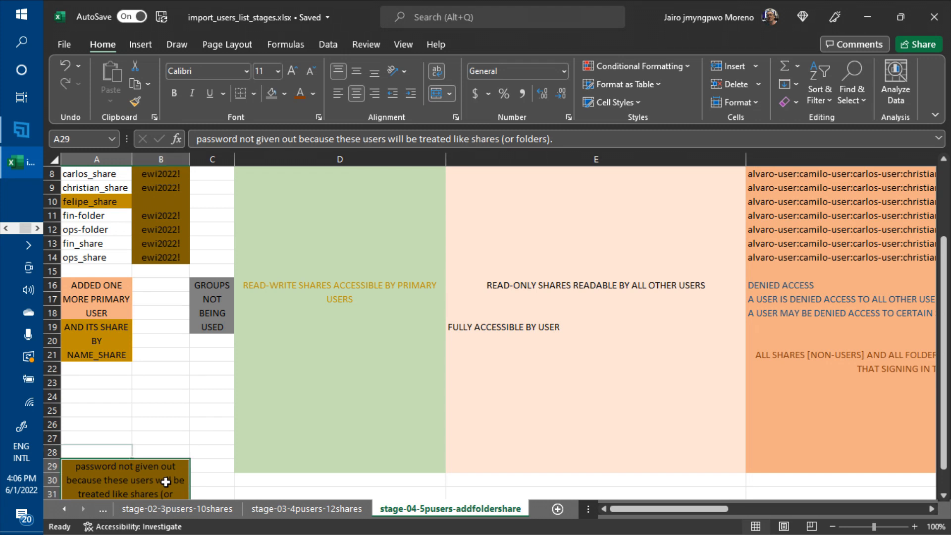
# Step: Enter the note "ADDED ONE MORE FOLDER" in A23
pyautogui.press('Up')
pyautogui.press('Up')
pyautogui.press('Up')
pyautogui.press('Up')
pyautogui.press('Up')
pyautogui.press('Up')
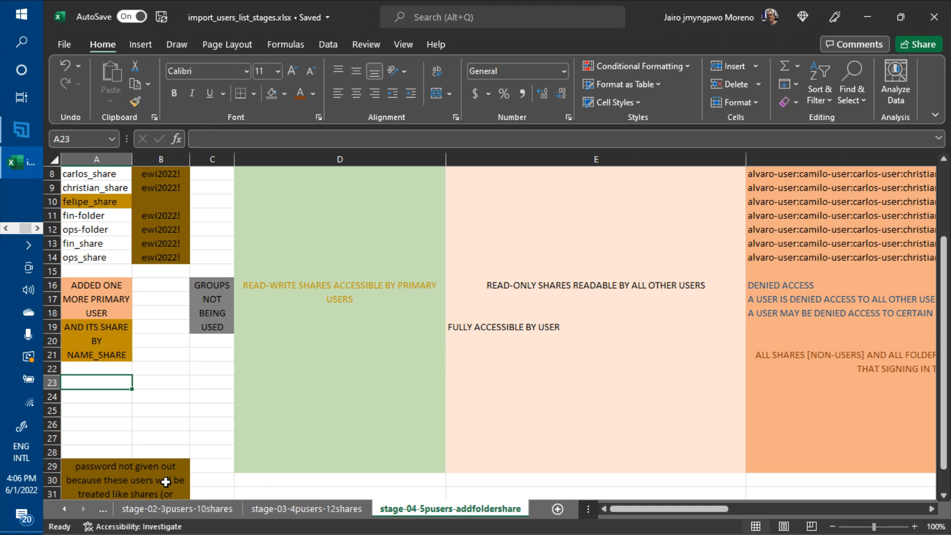
pyautogui.write('ADDED')
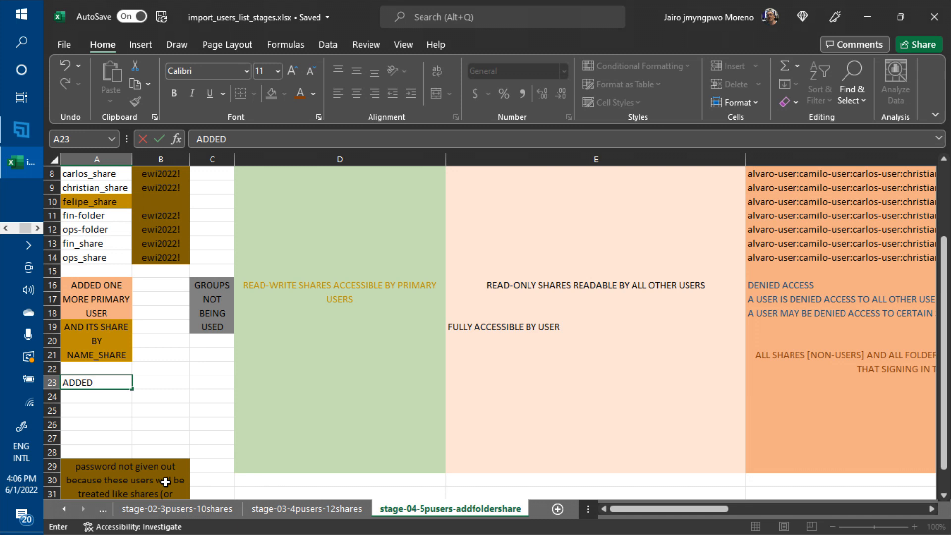
pyautogui.write(' ONE MORE')
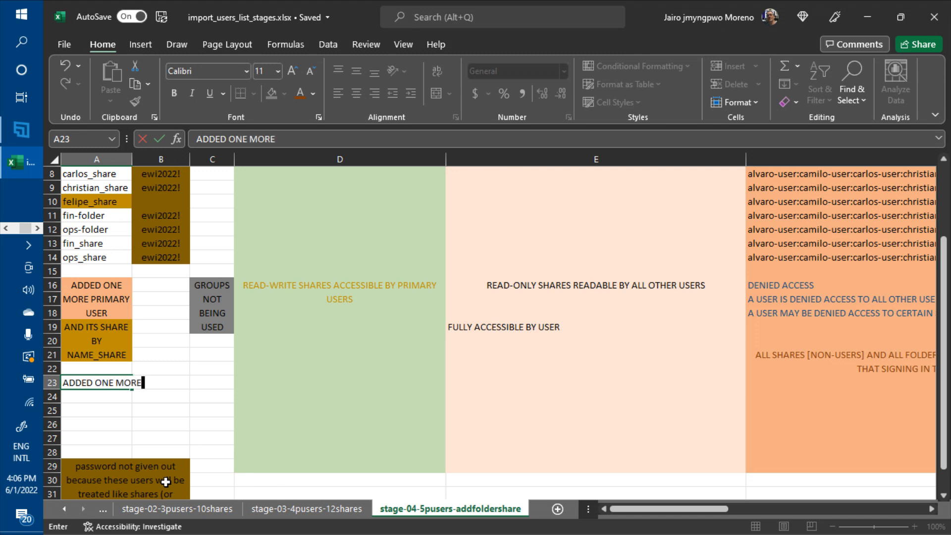
pyautogui.write(' FOLDER')
pyautogui.press('Return')
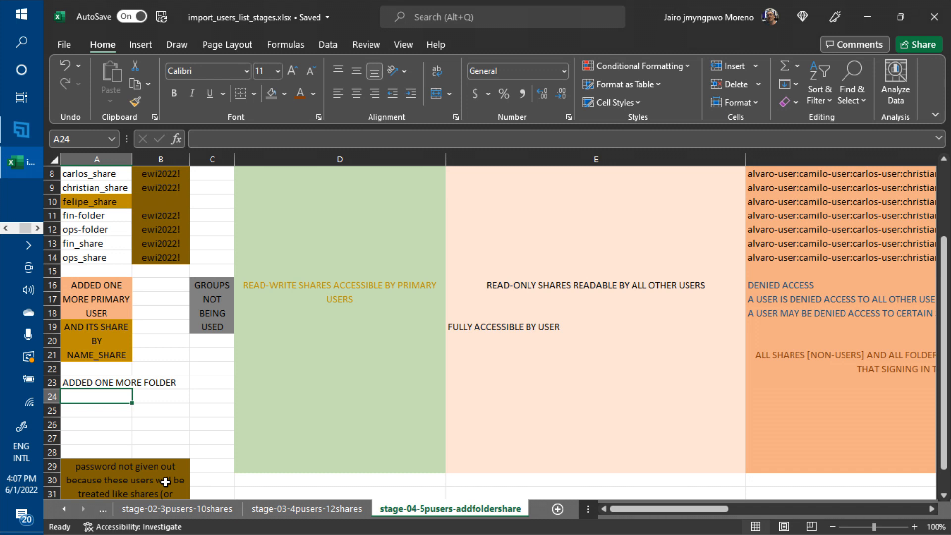
pyautogui.write('and')
pyautogui.press('BackSpace')
pyautogui.press('BackSpace')
pyautogui.press('BackSpace')
pyautogui.write('AN')
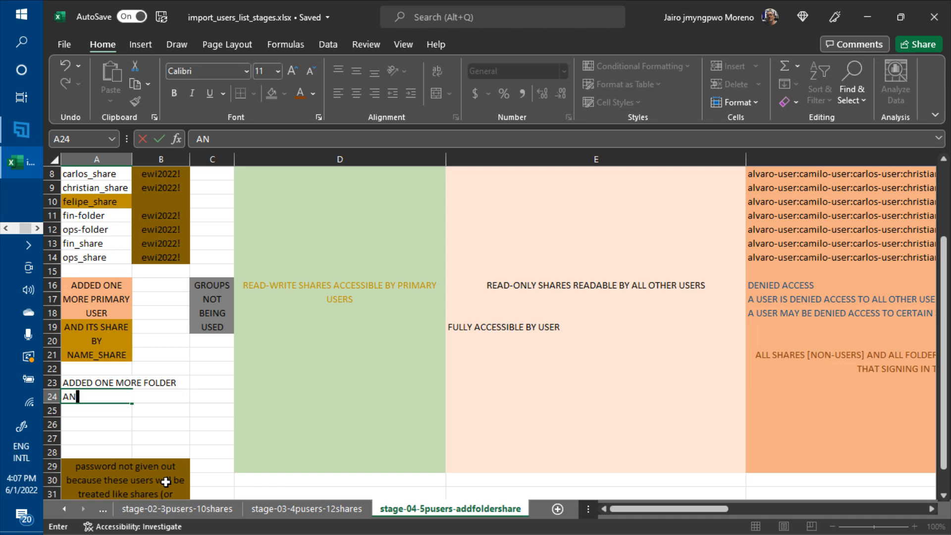
pyautogui.press('BackSpace')
pyautogui.press('BackSpace')
pyautogui.click(115, 420)
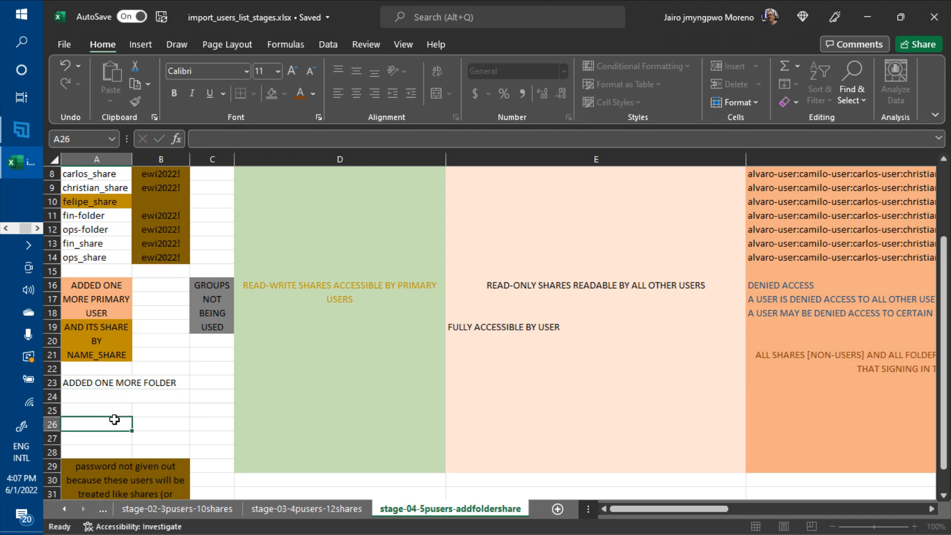
# Step: Format the new folder note as a merged, centered A23:A24 block with wrapped text and a dark green fill
pyautogui.click(104, 386)
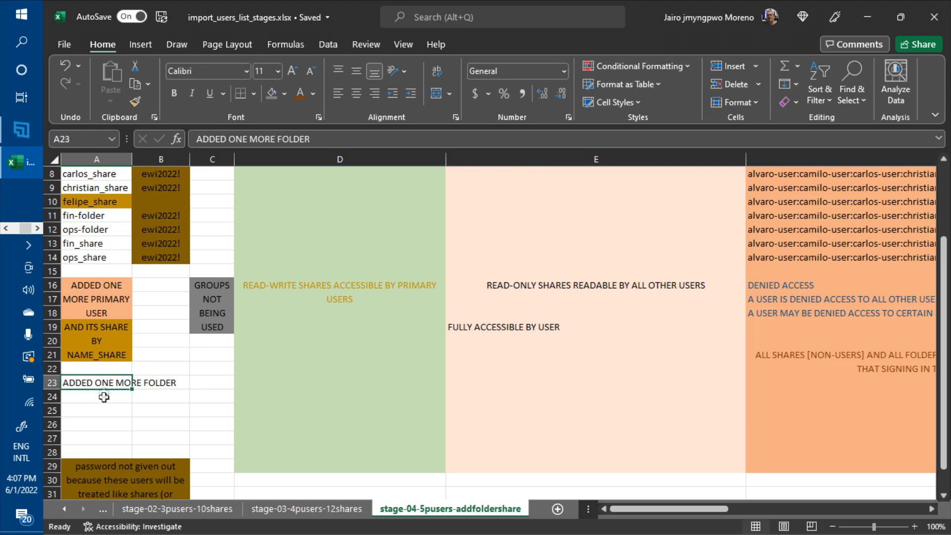
pyautogui.keyDown('shift'); pyautogui.click(104, 397); pyautogui.keyUp('shift')
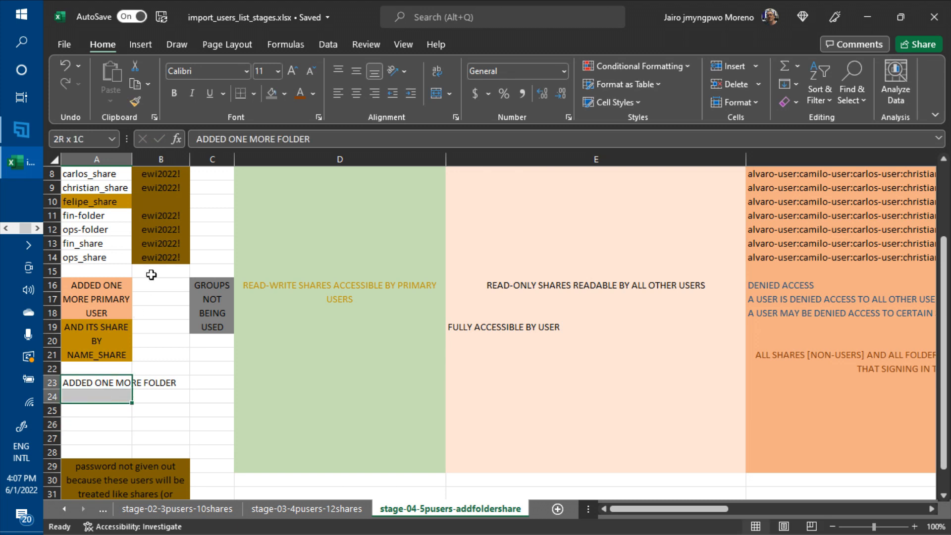
pyautogui.click(434, 95)
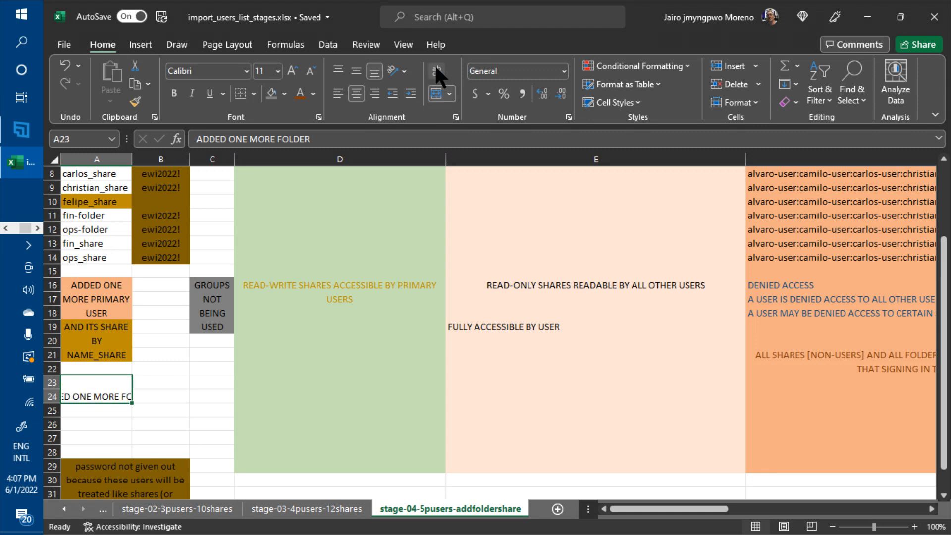
pyautogui.click(435, 72)
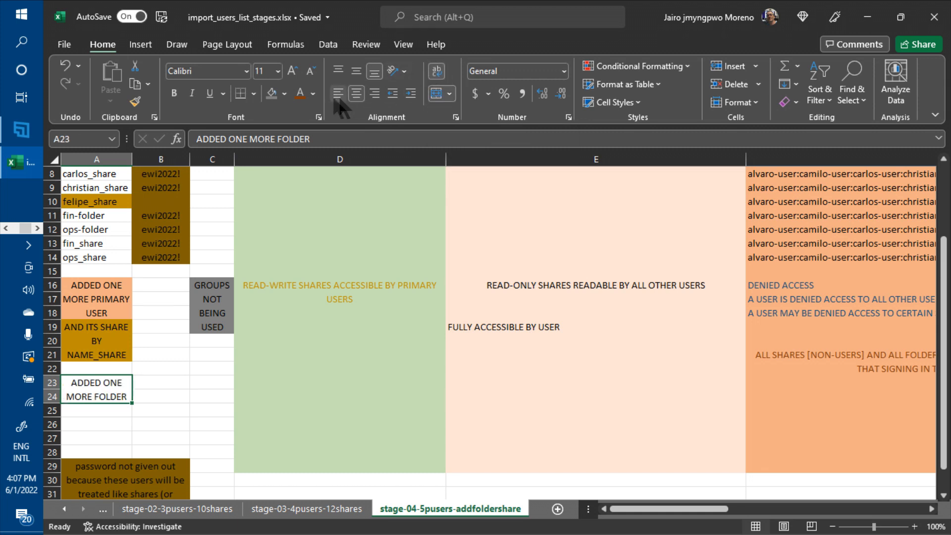
pyautogui.click(285, 94)
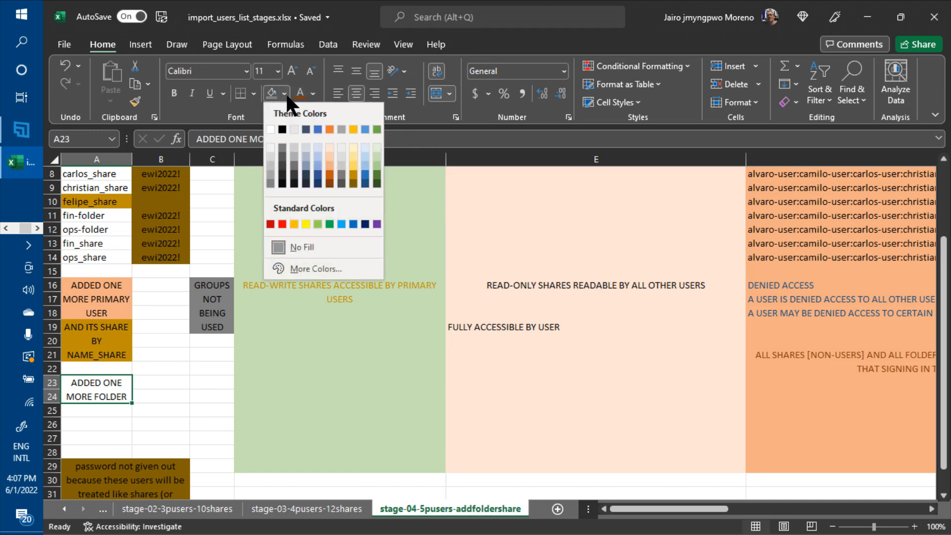
pyautogui.click(378, 172)
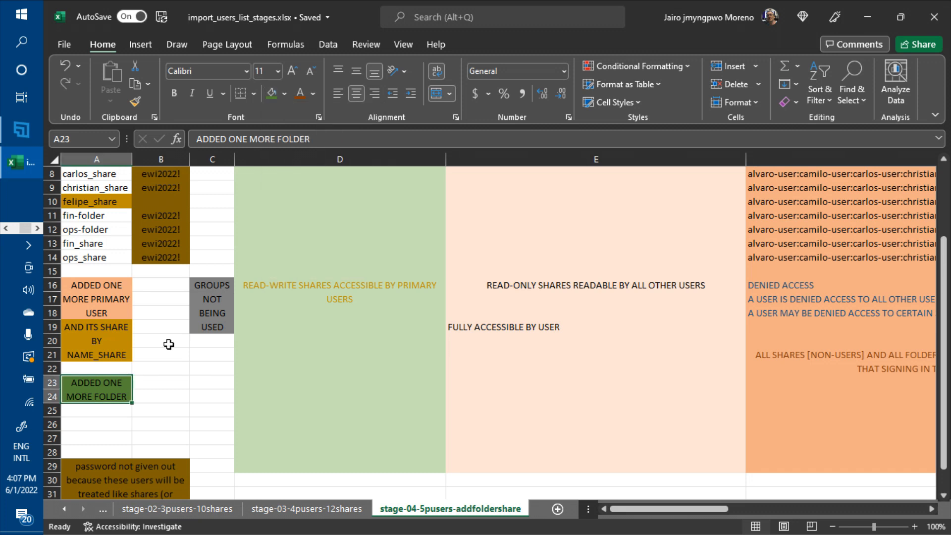
# Step: Copy the "AND ITS SHARE BY NAME_SHARE" note from A19 to A25 and fill the copy with the darkest theme green
pyautogui.click(101, 411)
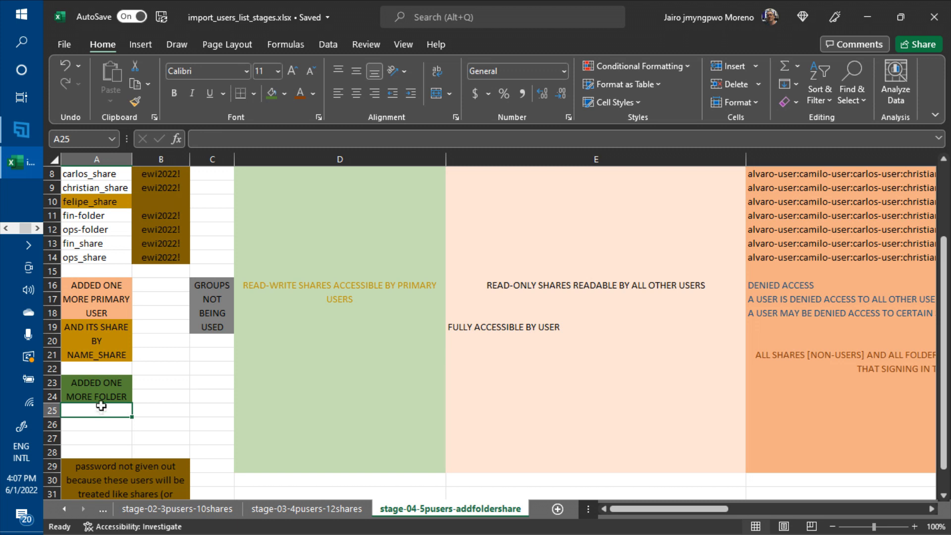
pyautogui.click(111, 350)
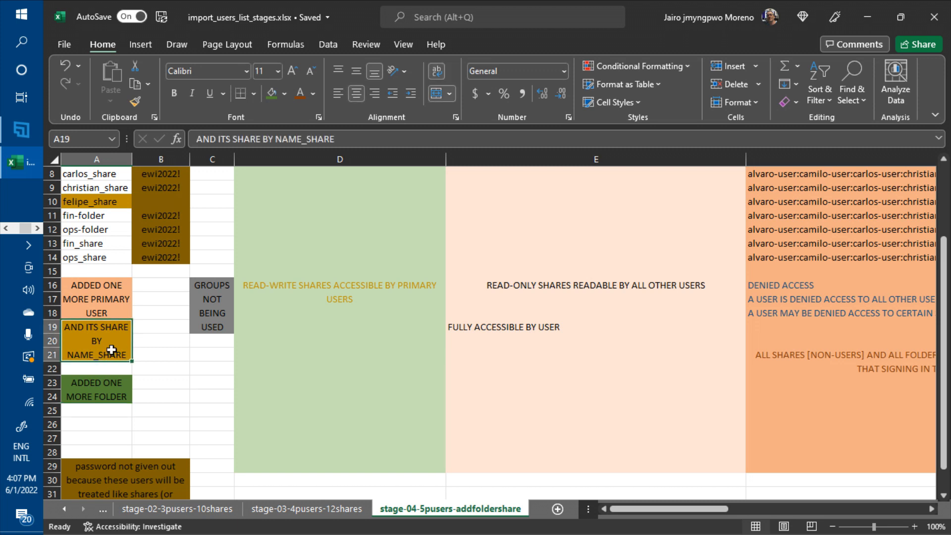
pyautogui.hotkey('ctrl', 'c')
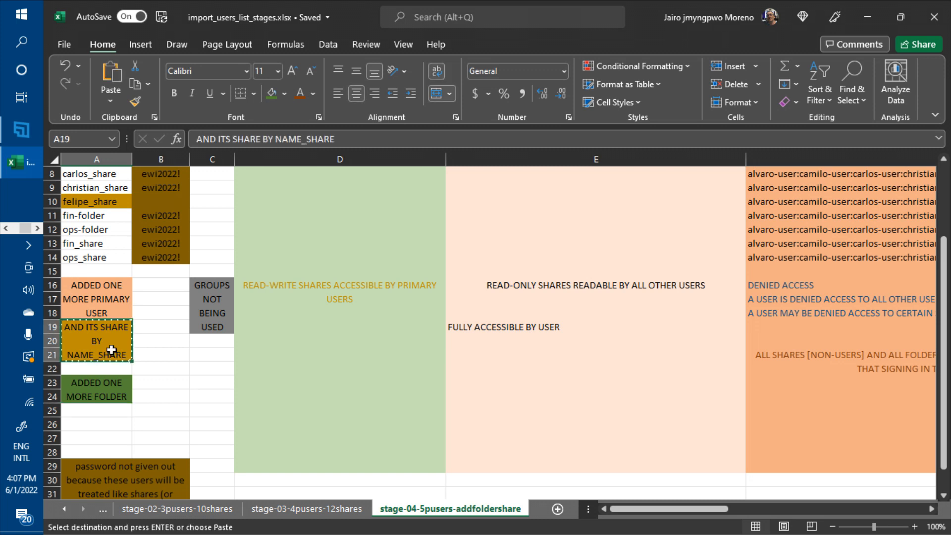
pyautogui.click(102, 411)
pyautogui.hotkey('ctrl', 'v')
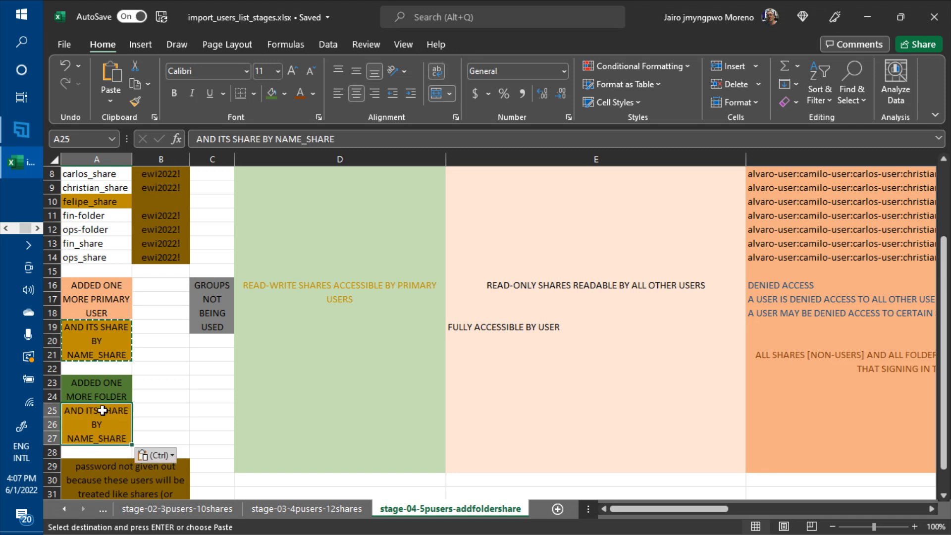
pyautogui.click(284, 94)
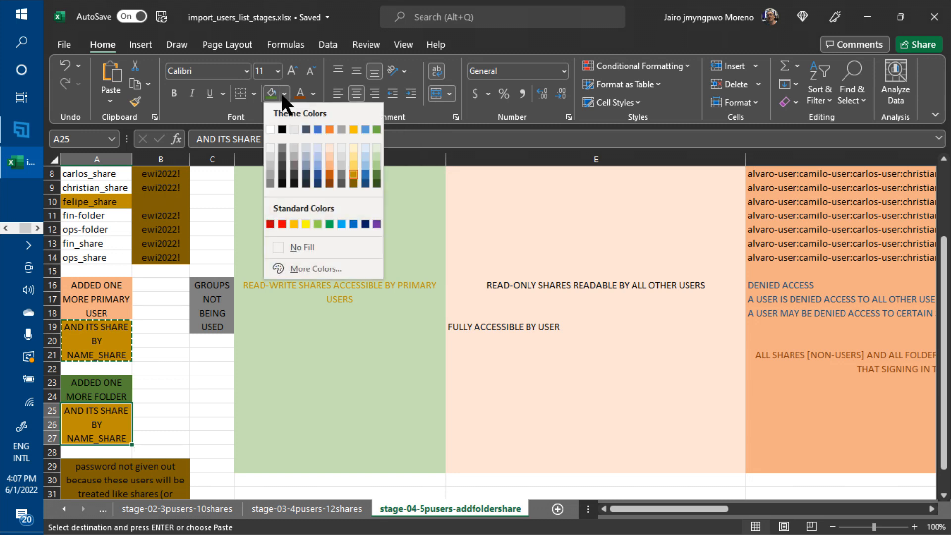
pyautogui.click(377, 183)
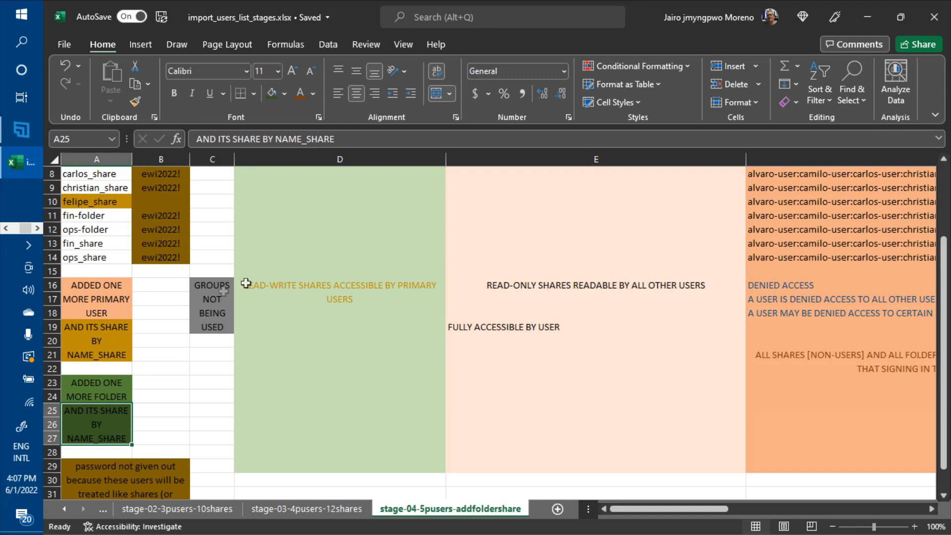
# Step: Enter the new folder name "pay-folder" in A15, below ops_share
pyautogui.click(86, 268)
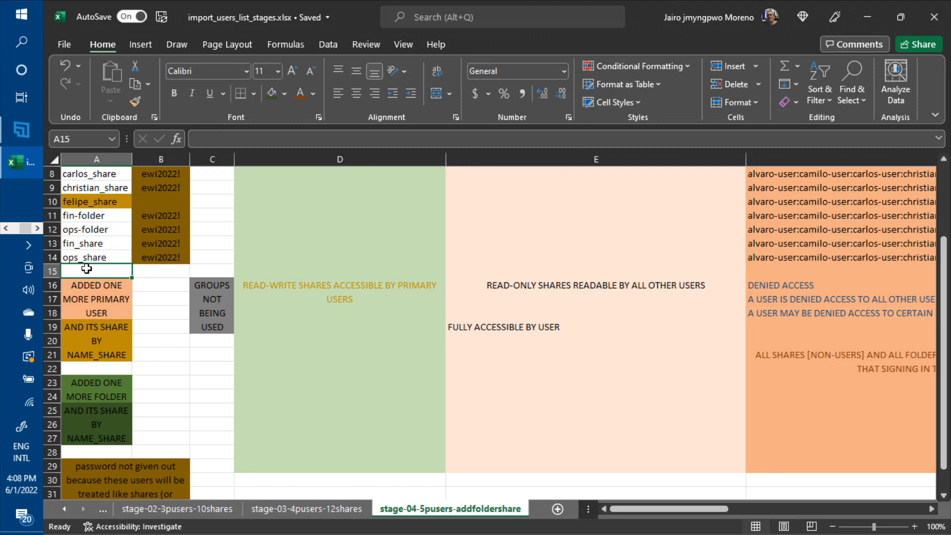
pyautogui.write('pay')
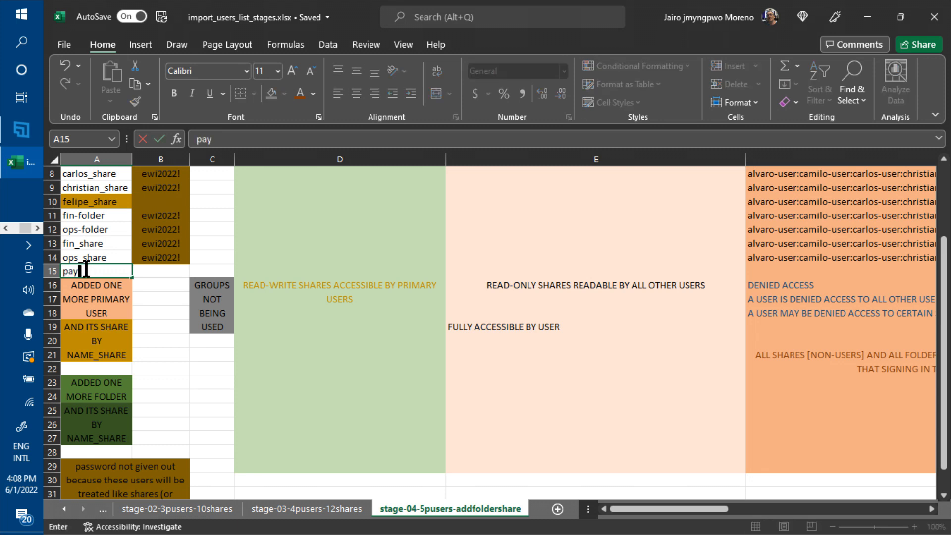
pyautogui.write('-folder')
pyautogui.press('Return')
pyautogui.press('Down')
pyautogui.press('Down')
pyautogui.press('Down')
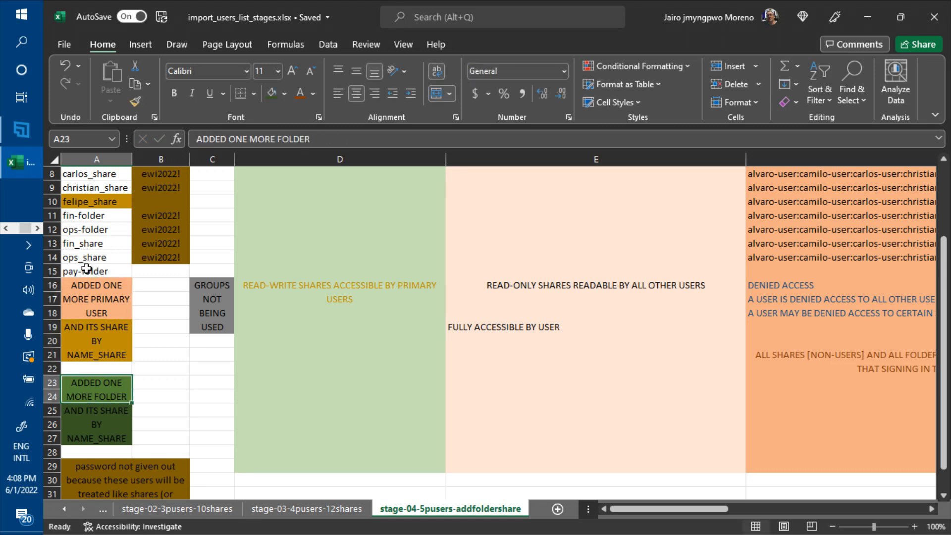
pyautogui.press('Up')
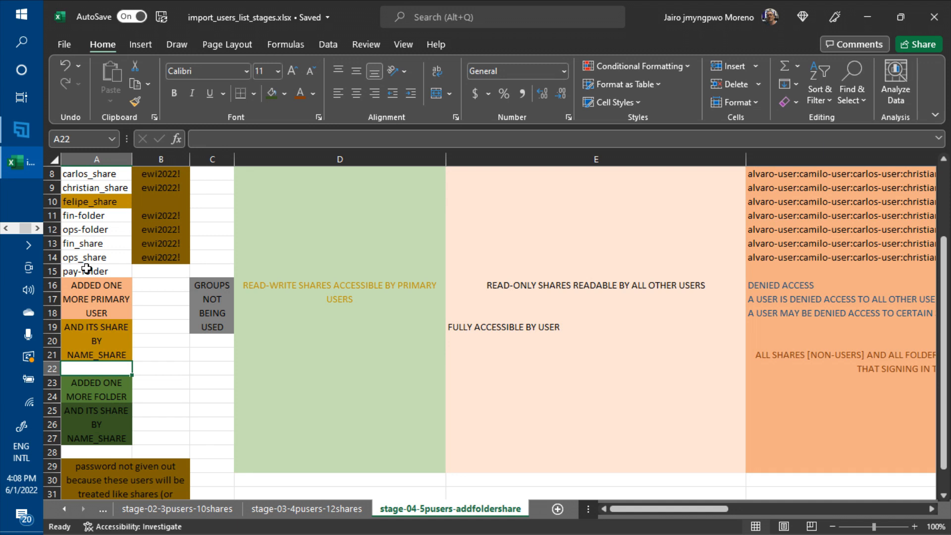
# Step: Insert a blank row above the notes at row 16 and enter "pay_share" in A16
pyautogui.click(45, 286)
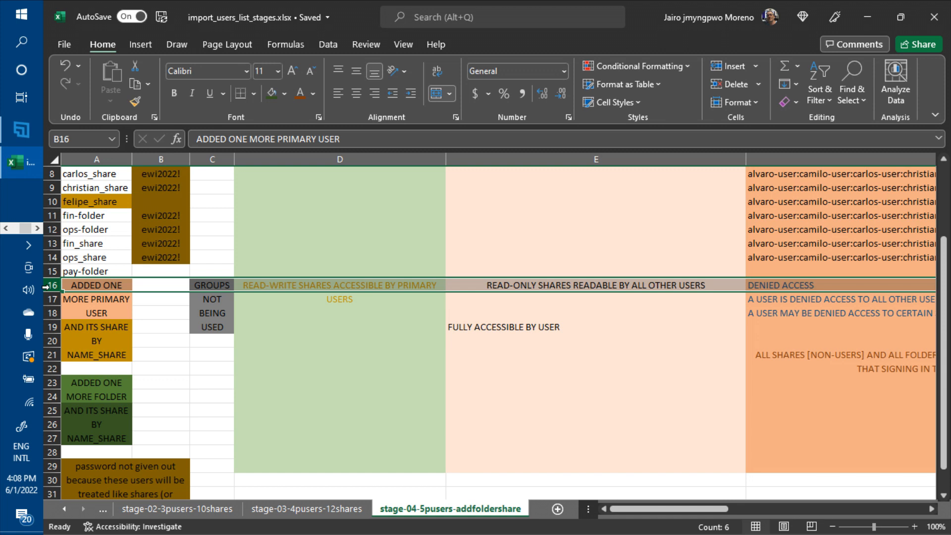
pyautogui.rightClick(50, 286)
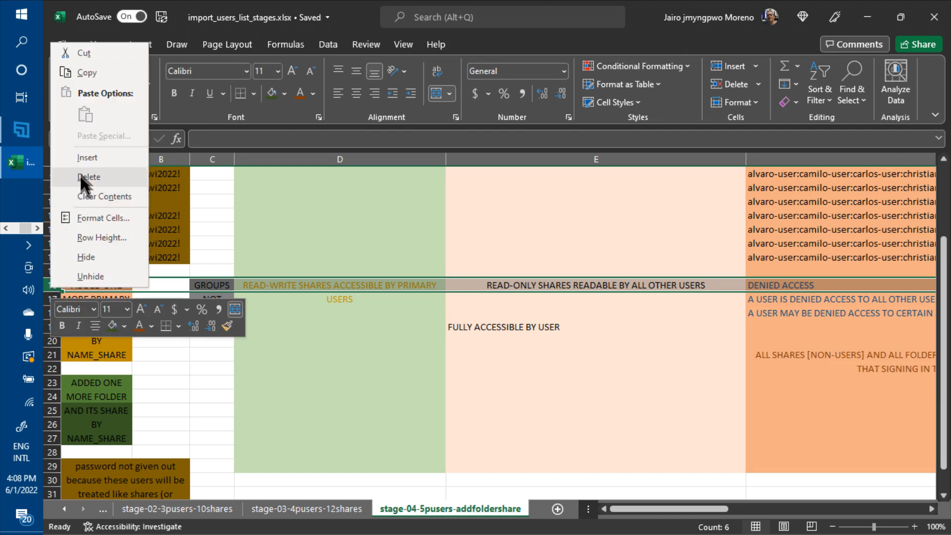
pyautogui.click(82, 159)
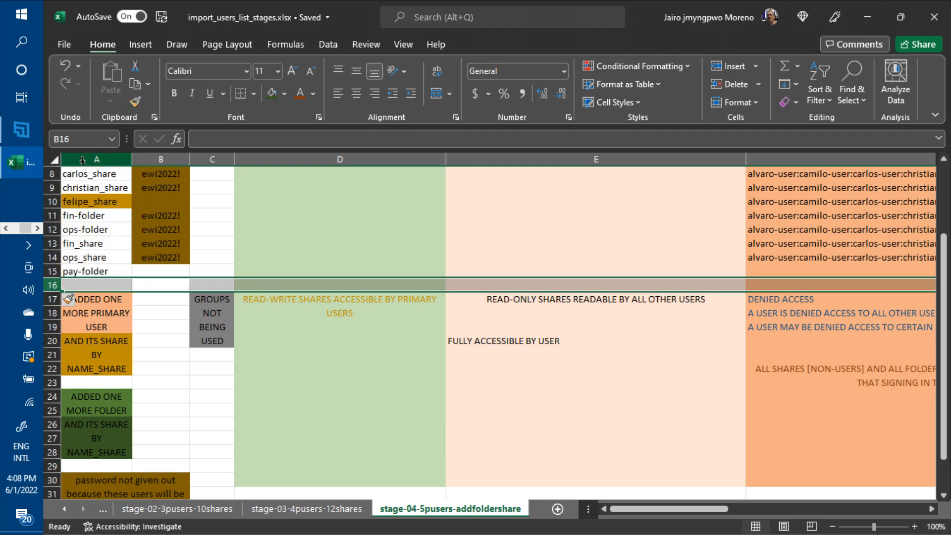
pyautogui.click(82, 282)
pyautogui.write('pay_')
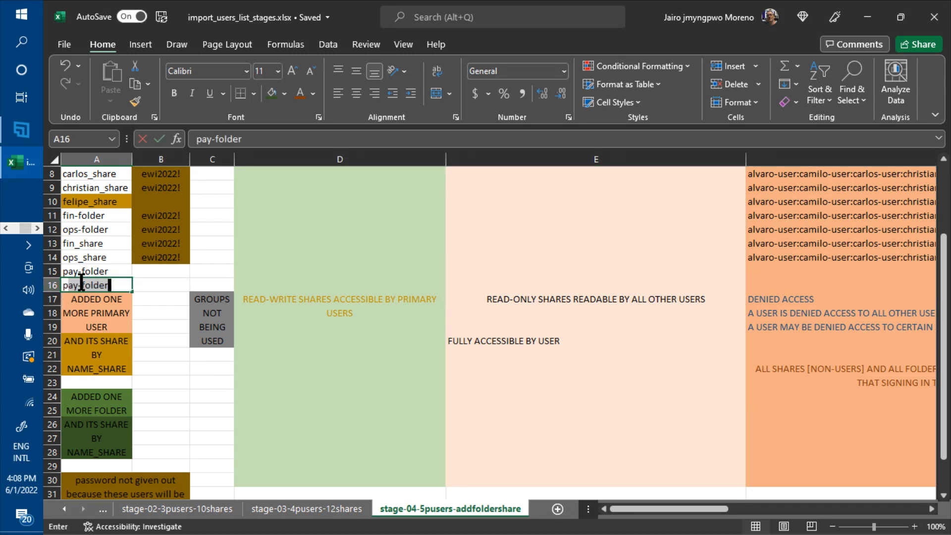
pyautogui.write('share')
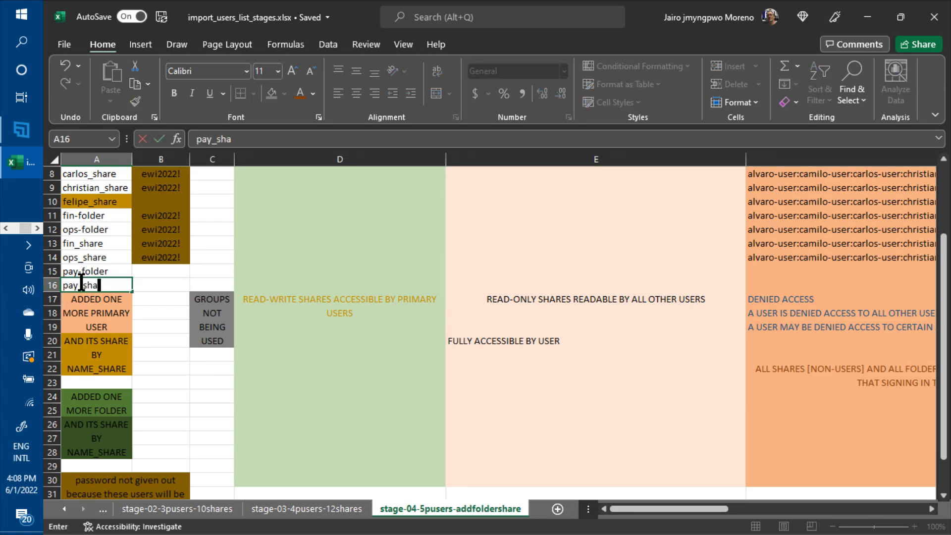
pyautogui.press('Return')
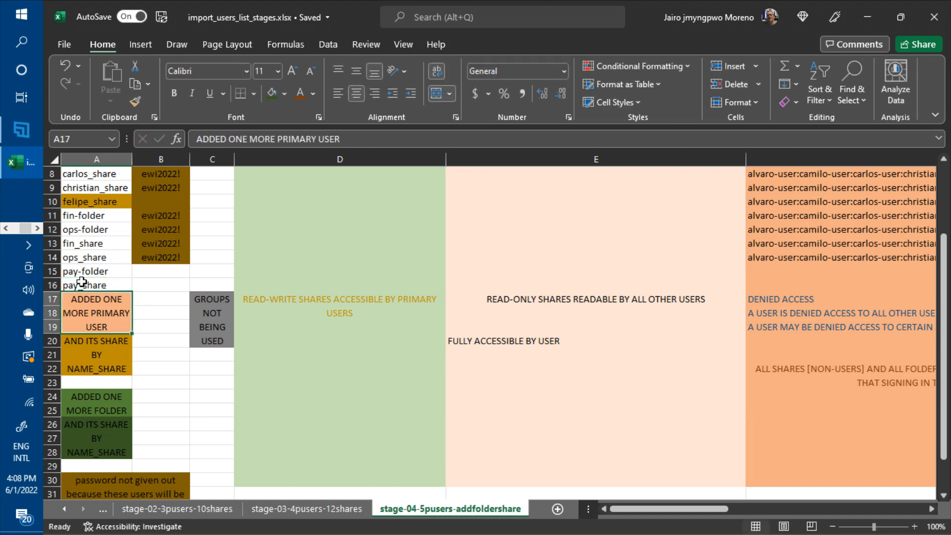
# Step: Fill the pay_share cell A16 with the same darkest green as the added folder's share note
pyautogui.click(88, 394)
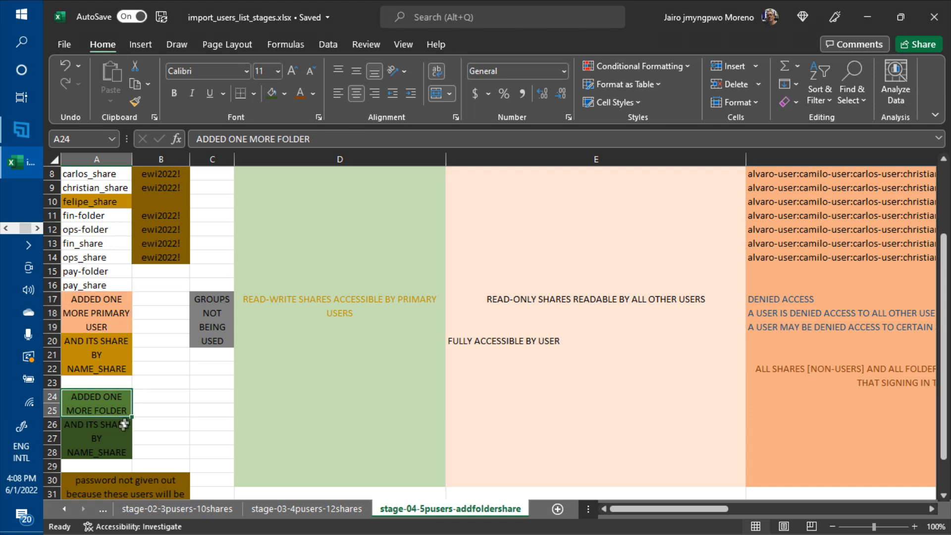
pyautogui.keyDown('shift'); pyautogui.click(109, 445); pyautogui.keyUp('shift')
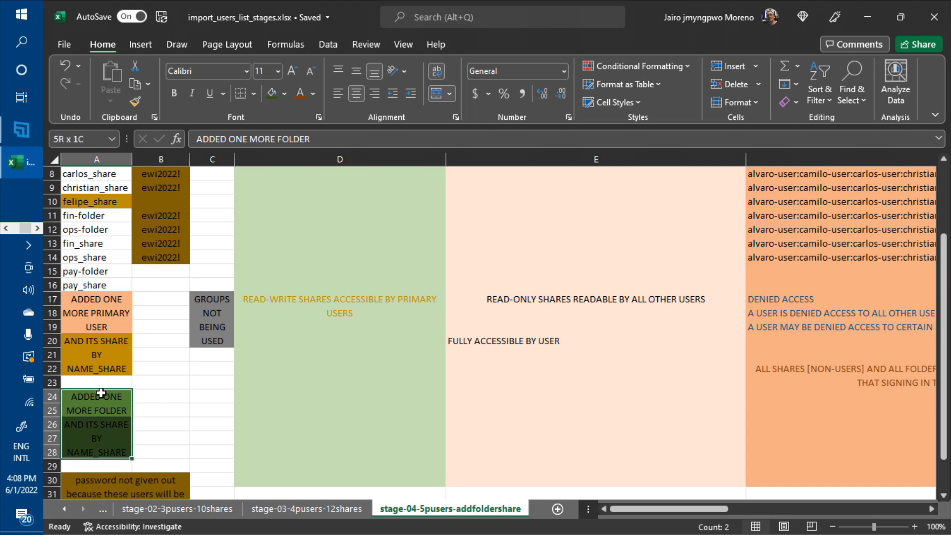
pyautogui.click(97, 284)
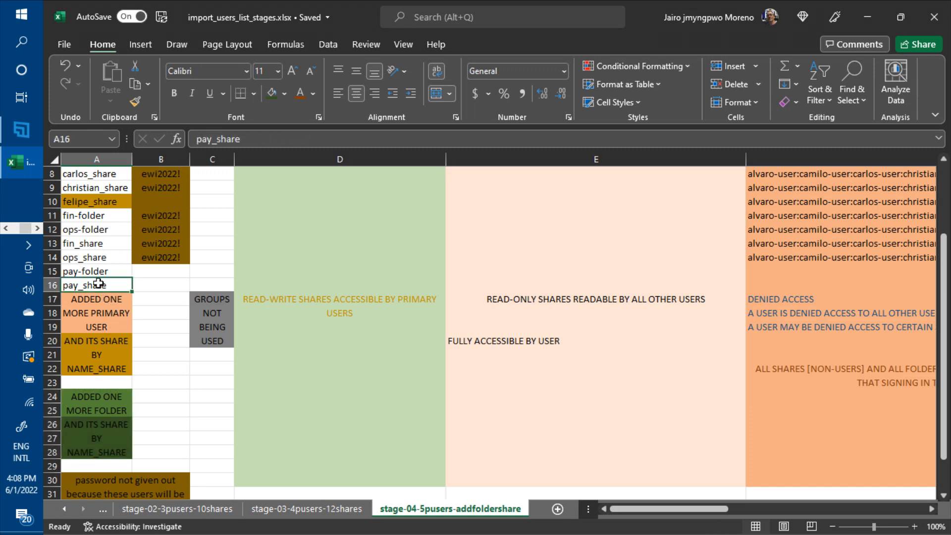
pyautogui.click(272, 93)
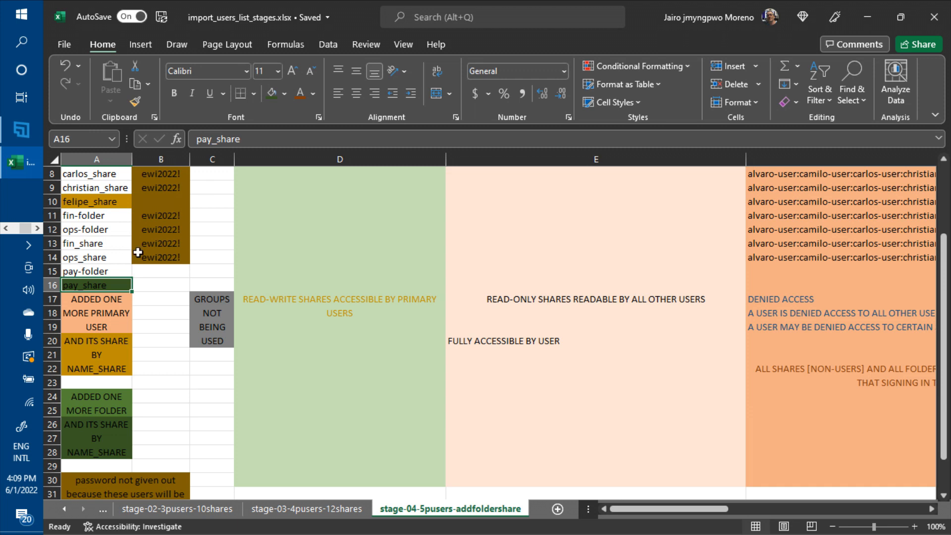
# Step: Fill the pay-folder cell A15 with the same medium-dark green as the "ADDED ONE MORE FOLDER" note
pyautogui.click(94, 396)
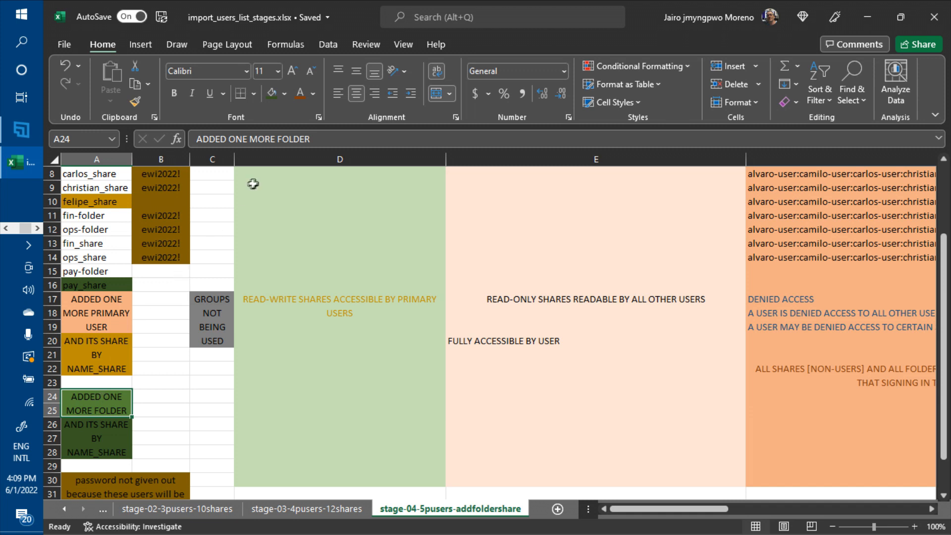
pyautogui.click(285, 94)
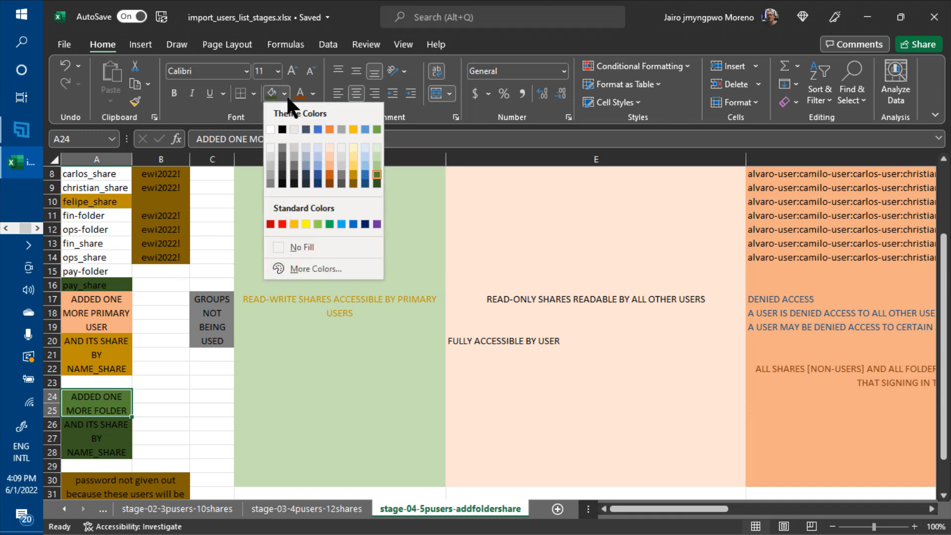
pyautogui.click(376, 175)
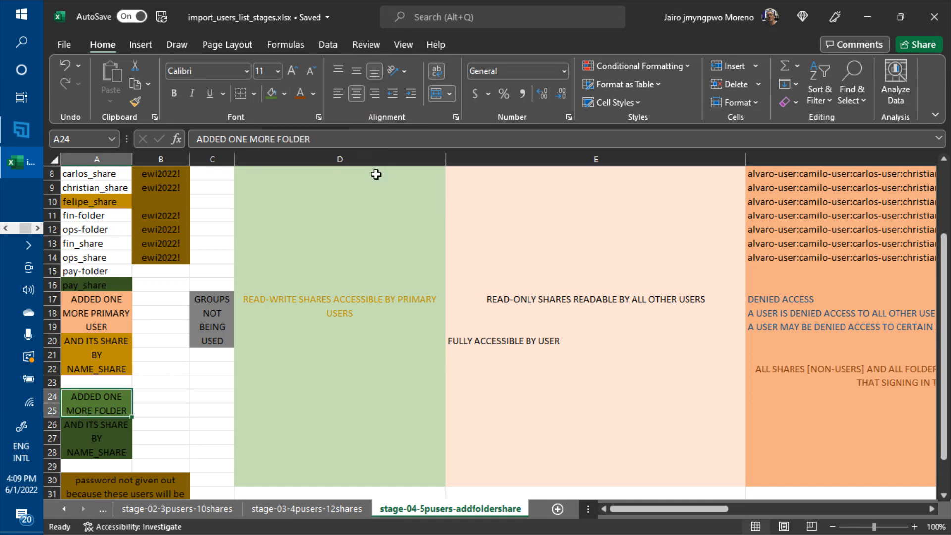
pyautogui.click(96, 269)
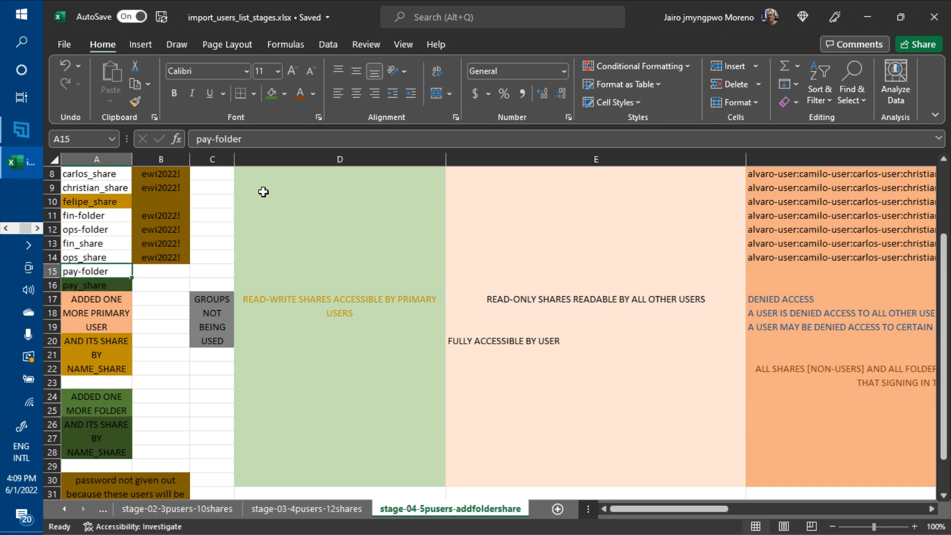
pyautogui.click(271, 94)
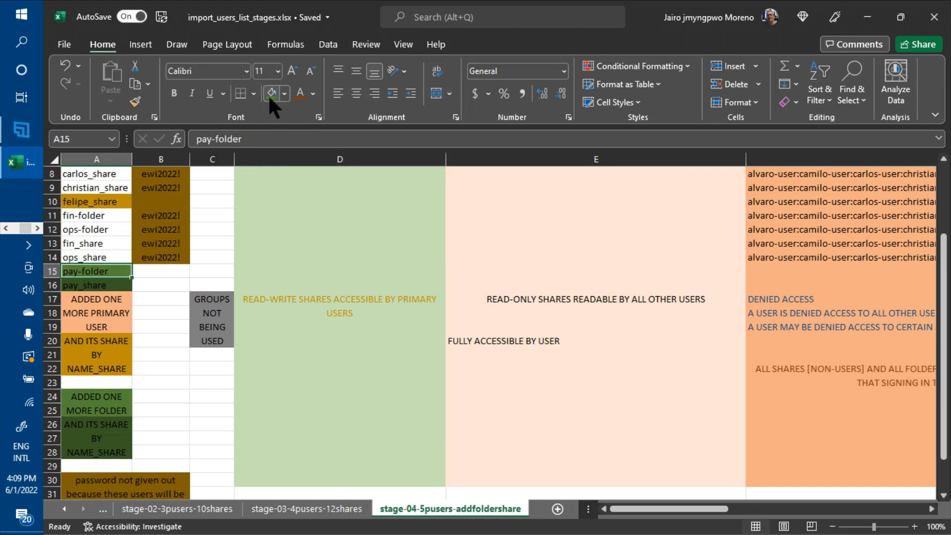
pyautogui.click(175, 352)
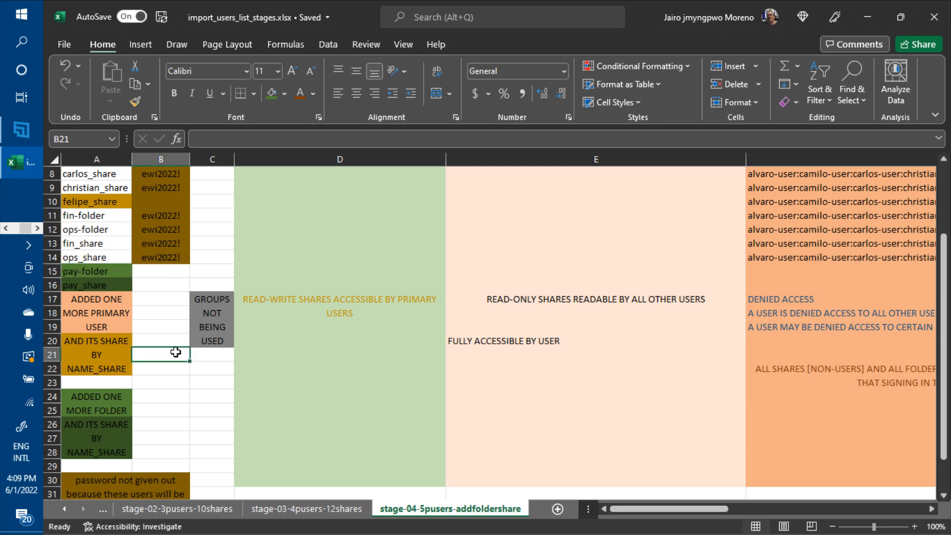
# Step: Change the font color to white for pay_share in A16 and the share note in A26
pyautogui.click(95, 285)
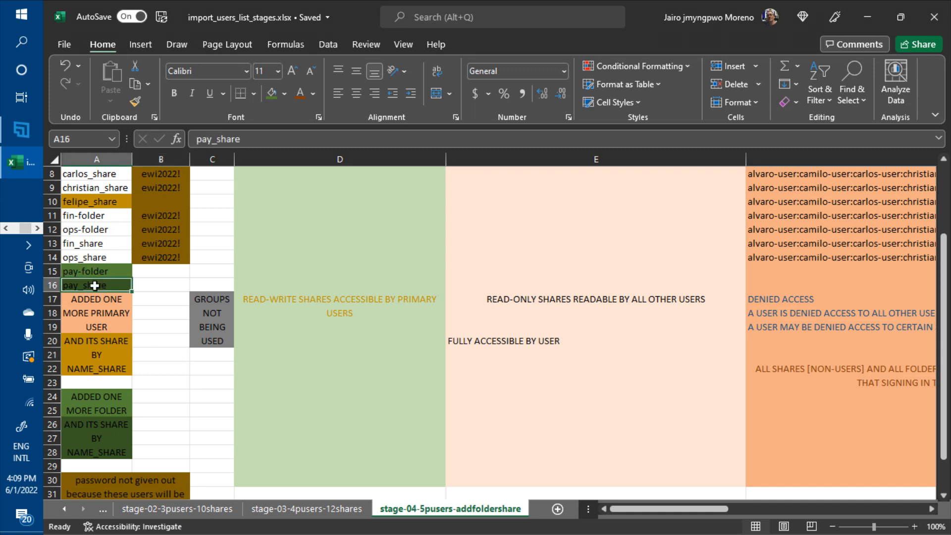
pyautogui.click(312, 91)
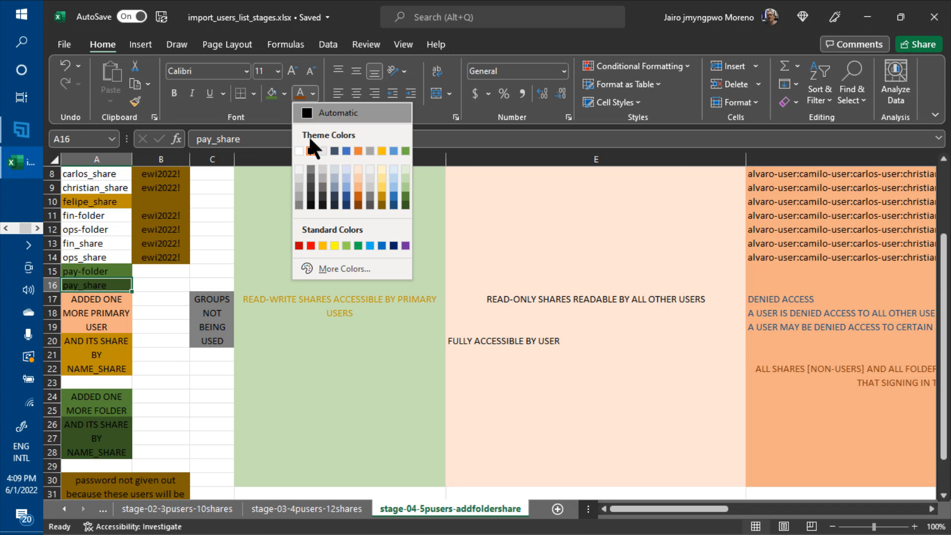
pyautogui.click(299, 150)
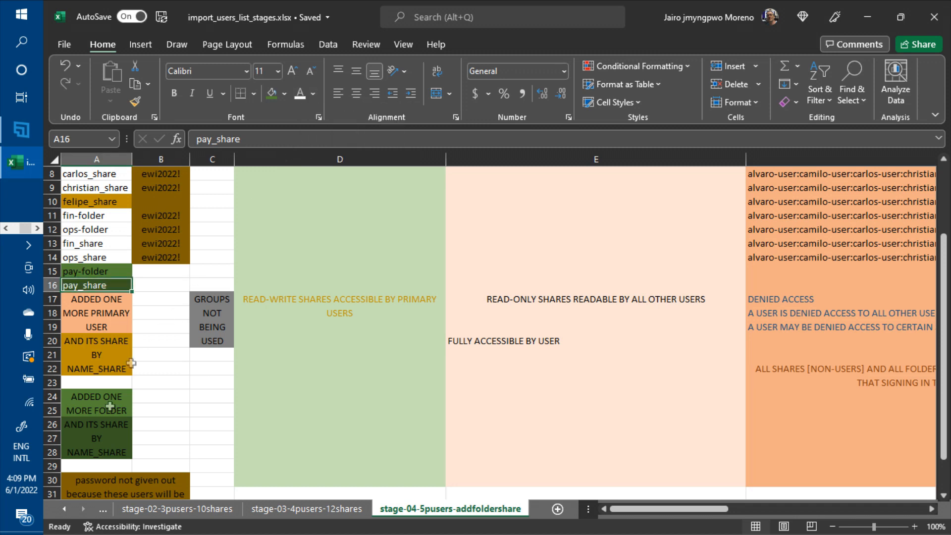
pyautogui.doubleClick(102, 426)
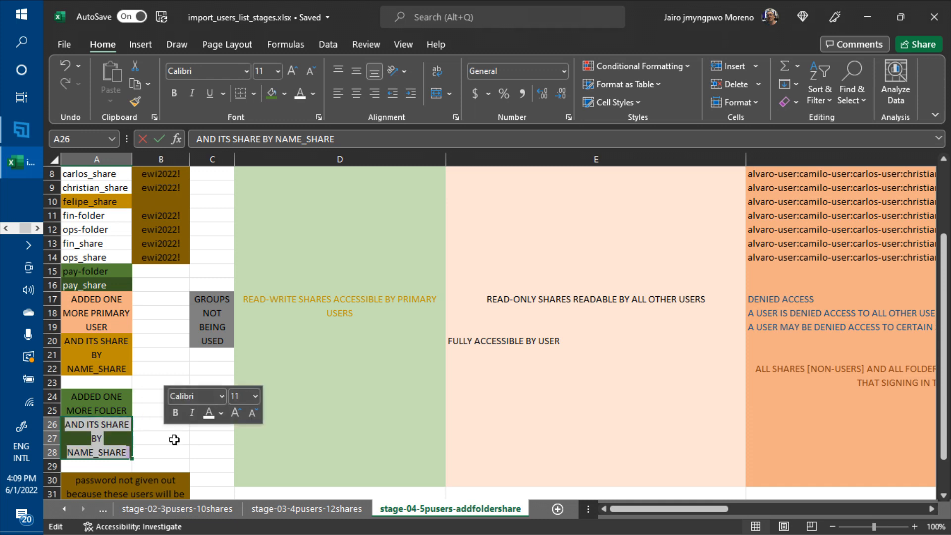
pyautogui.click(174, 439)
pyautogui.click(110, 428)
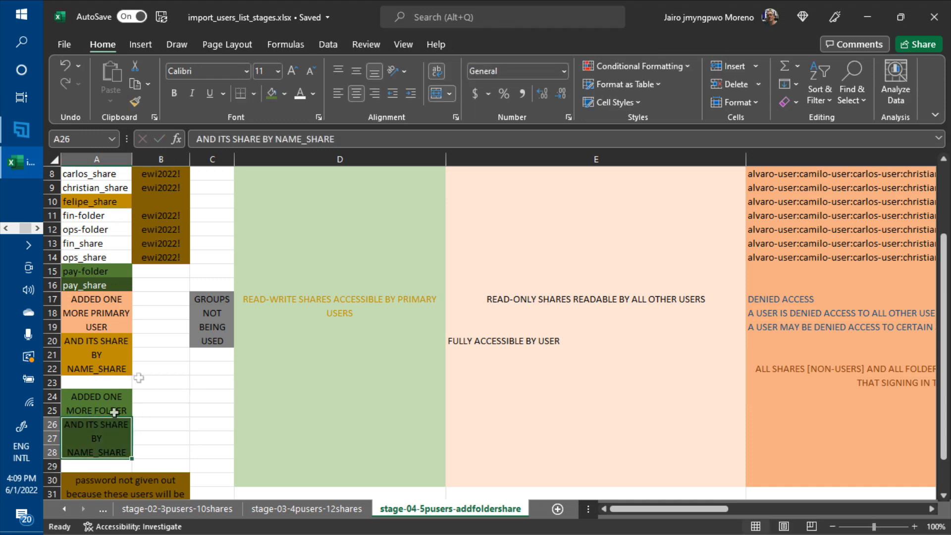
pyautogui.click(300, 93)
pyautogui.click(154, 409)
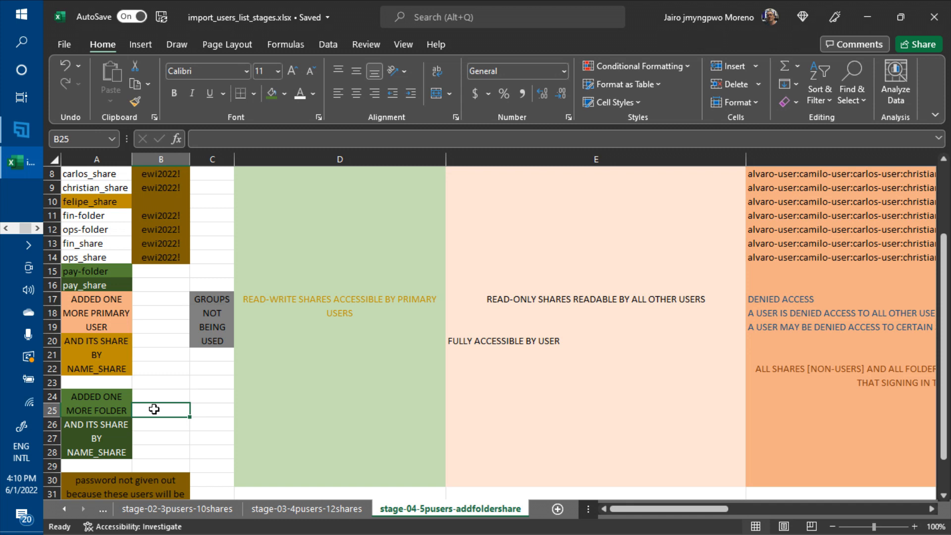
# Step: Examine the denied-access lists in column F, from the ops_share row up through the primary users' rows
pyautogui.click(802, 255)
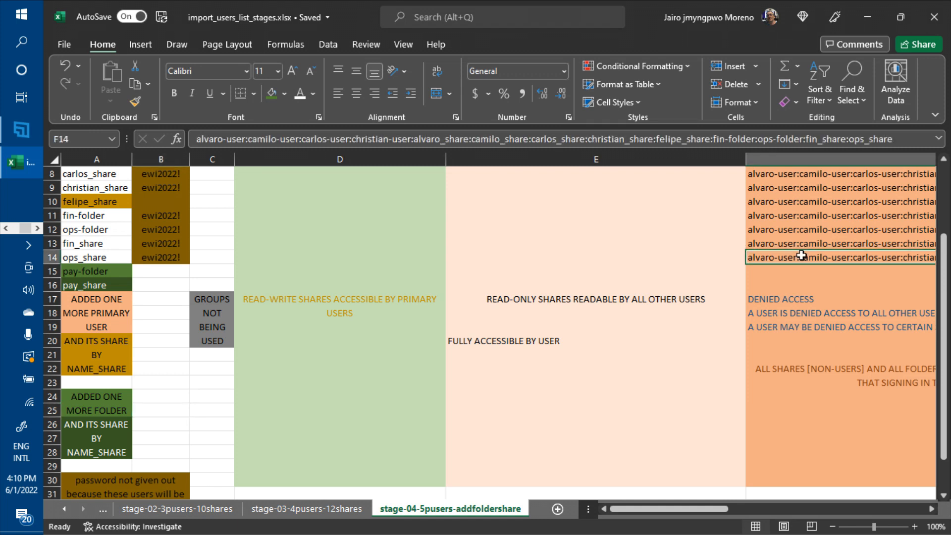
pyautogui.press('Up')
pyautogui.press('Up')
pyautogui.press('Up')
pyautogui.press('Up')
pyautogui.press('Up')
pyautogui.press('Up')
pyautogui.press('Up')
pyautogui.press('Up')
pyautogui.press('Up')
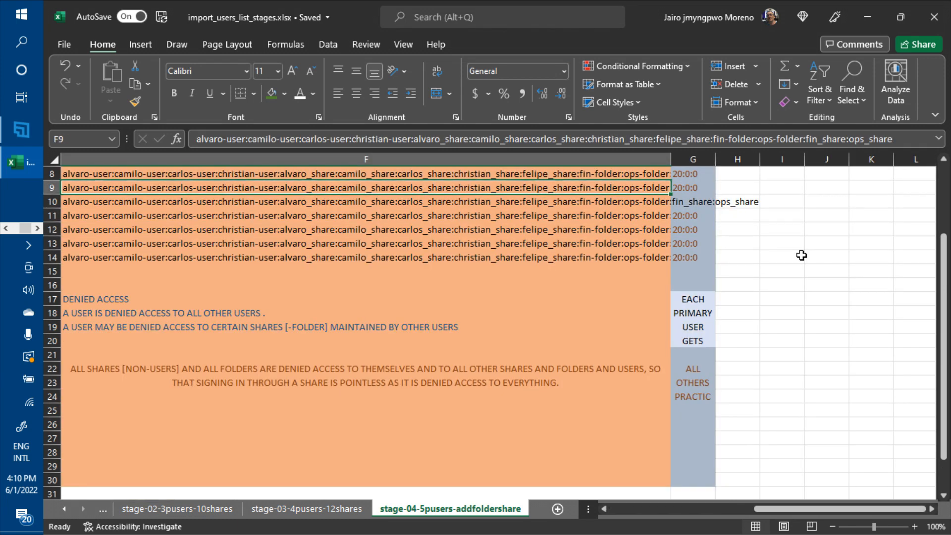
pyautogui.press('Up')
pyautogui.press('Up')
pyautogui.press('Down')
pyautogui.press('Down')
pyautogui.press('Down')
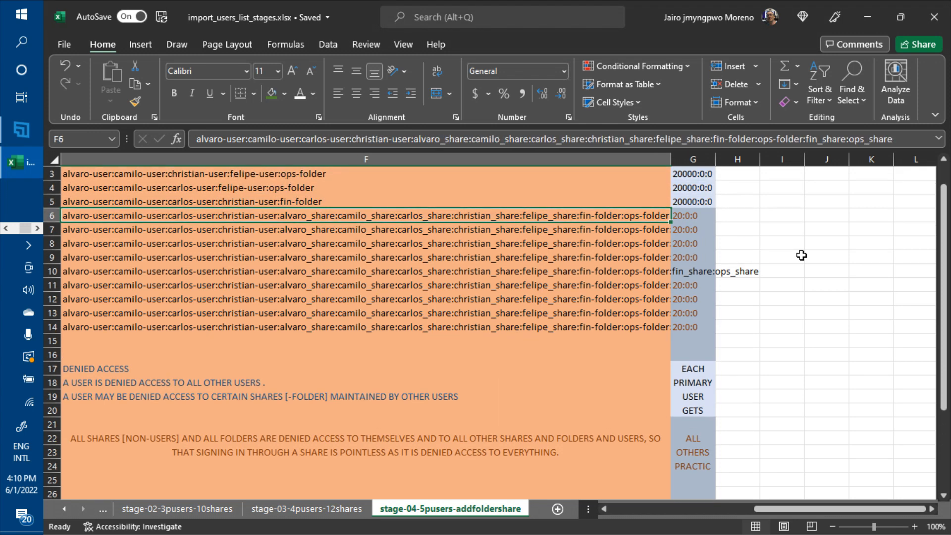
# Step: Append ":pay-folder:pay_share" to the end of the denied-access list in F6 and copy the added text
pyautogui.press('F2')
pyautogui.click(801, 142)
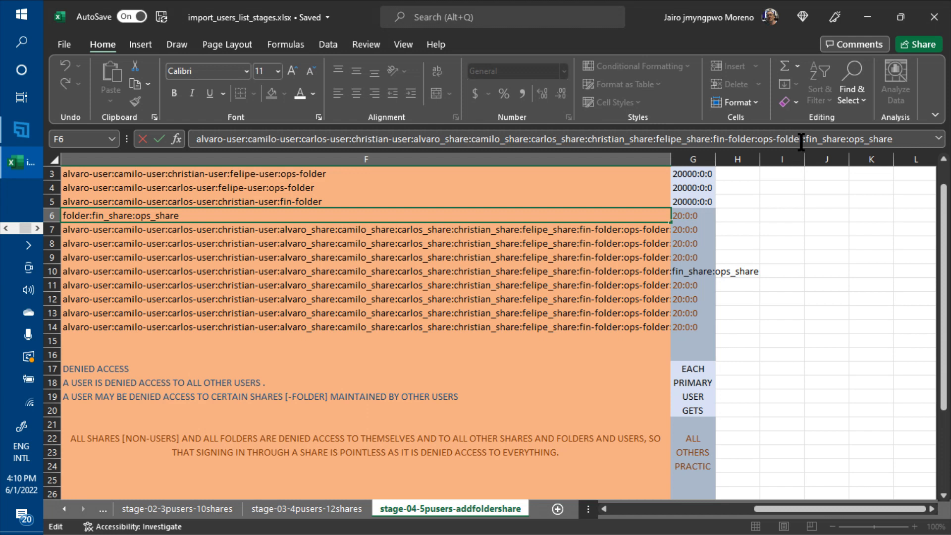
pyautogui.press('Right')
pyautogui.press('Right')
pyautogui.press('Right')
pyautogui.press('Right')
pyautogui.press('Right')
pyautogui.press('Right')
pyautogui.press('Right')
pyautogui.press('Right')
pyautogui.press('Right')
pyautogui.press('Right')
pyautogui.press('Right')
pyautogui.press('Right')
pyautogui.press('Right')
pyautogui.press('Right')
pyautogui.press('Right')
pyautogui.press('Right')
pyautogui.press('Right')
pyautogui.press('Right')
pyautogui.press('Right')
pyautogui.press('Right')
pyautogui.write(':pay-folder')
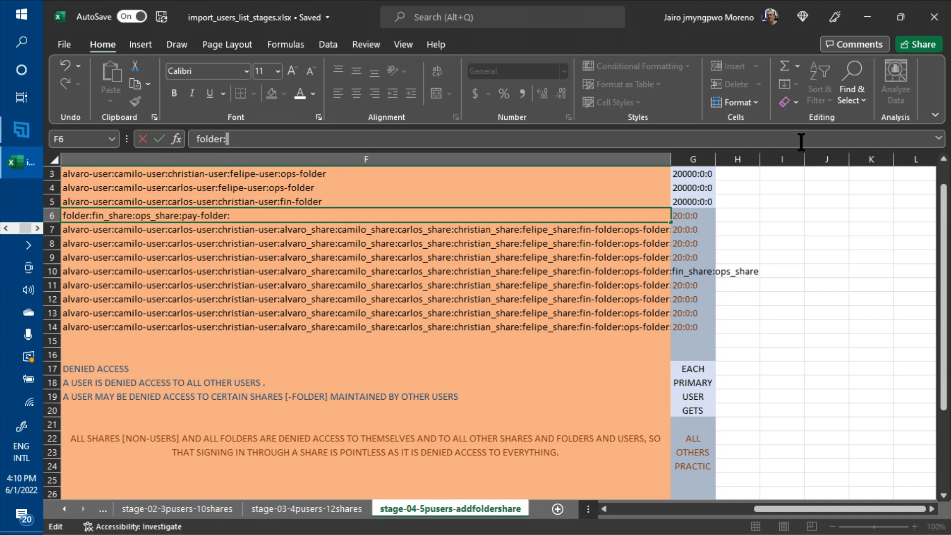
pyautogui.write(':pay_share')
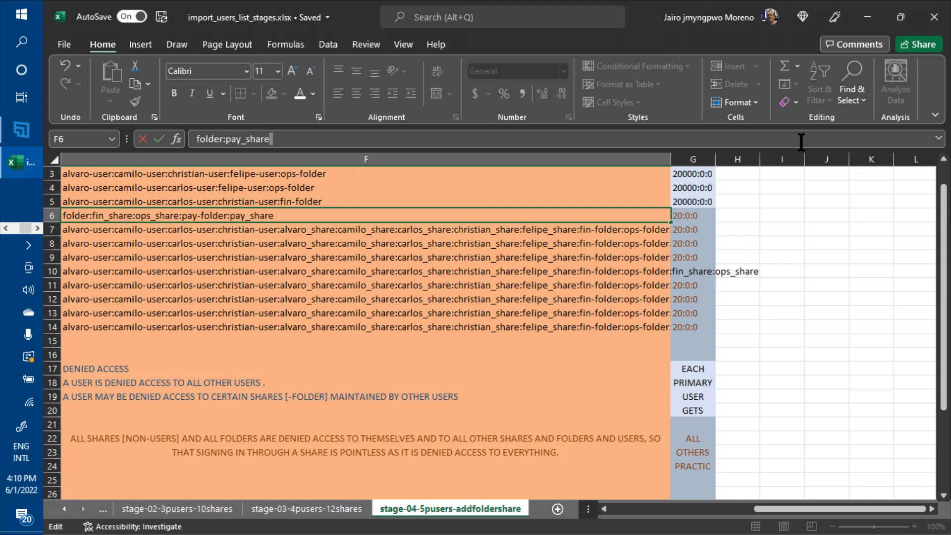
pyautogui.hotkey('shift', 'Left')
pyautogui.hotkey('shift', 'Left')
pyautogui.hotkey('shift', 'Left')
pyautogui.hotkey('shift', 'Left')
pyautogui.hotkey('shift', 'Left')
pyautogui.hotkey('shift', 'Left')
pyautogui.hotkey('shift', 'Left')
pyautogui.hotkey('shift', 'Left')
pyautogui.hotkey('shift', 'Left')
pyautogui.hotkey('shift', 'Left')
pyautogui.hotkey('shift', 'Left')
pyautogui.hotkey('shift', 'Left')
pyautogui.hotkey('shift', 'Left')
pyautogui.hotkey('shift', 'Left')
pyautogui.hotkey('shift', 'Left')
pyautogui.hotkey('shift', 'Left')
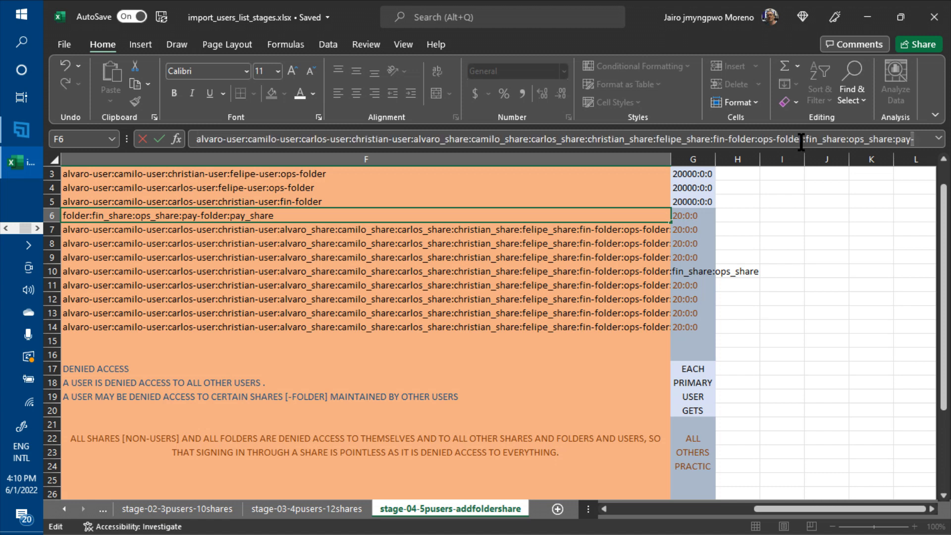
pyautogui.hotkey('shift', 'Left')
pyautogui.hotkey('shift', 'Left')
pyautogui.hotkey('shift', 'Left')
pyautogui.hotkey('shift', 'Left')
pyautogui.hotkey('ctrl', 'c')
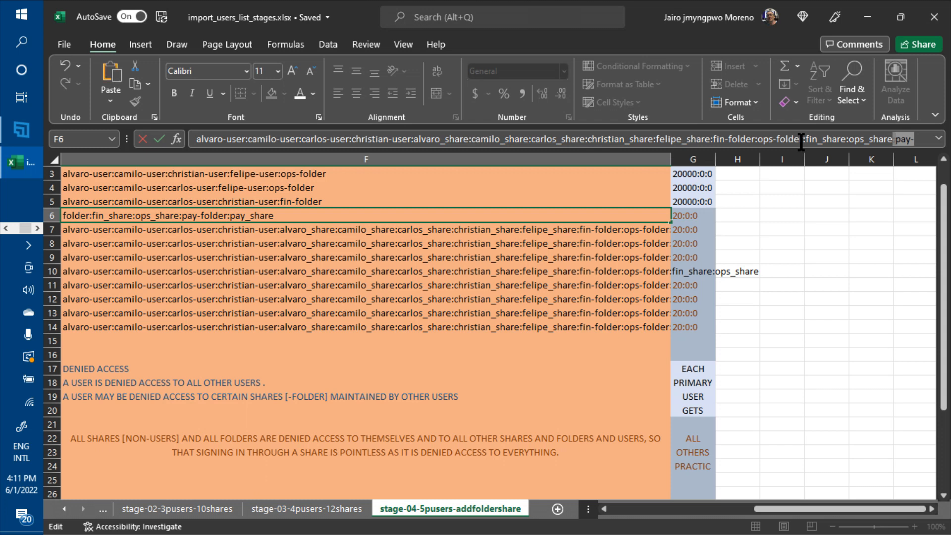
pyautogui.press('Return')
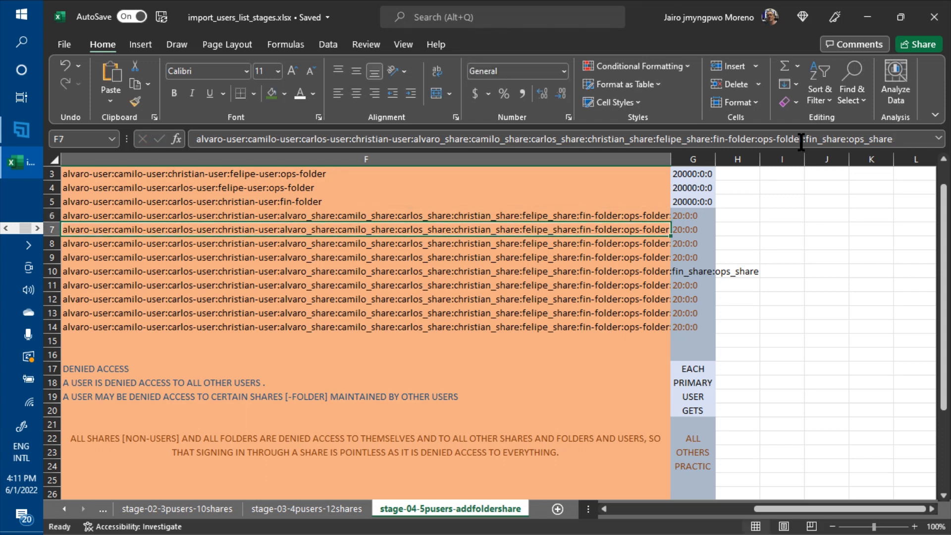
# Step: Copy the extended denied-access list from F6 into the remaining share and folder rows, F7 through F14
pyautogui.press('F2')
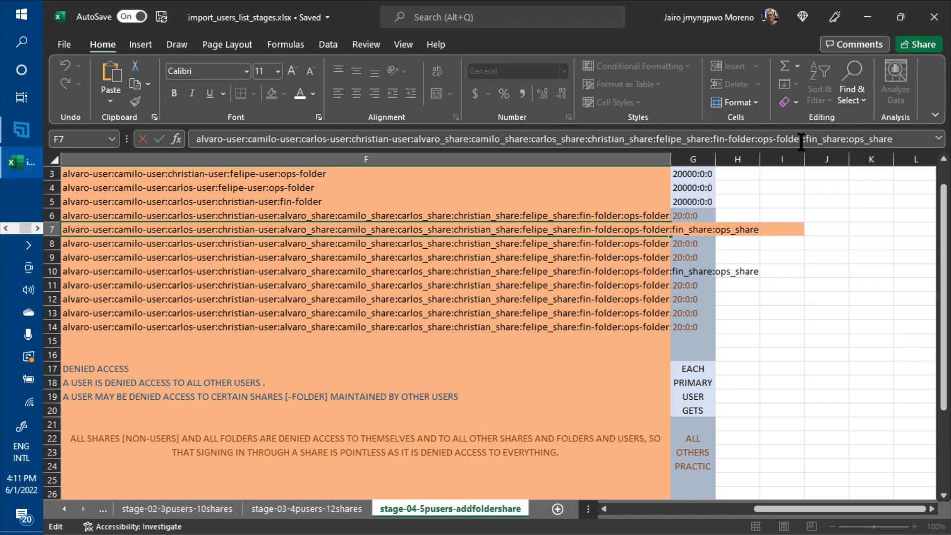
pyautogui.press('Return')
pyautogui.press('Up')
pyautogui.press('Up')
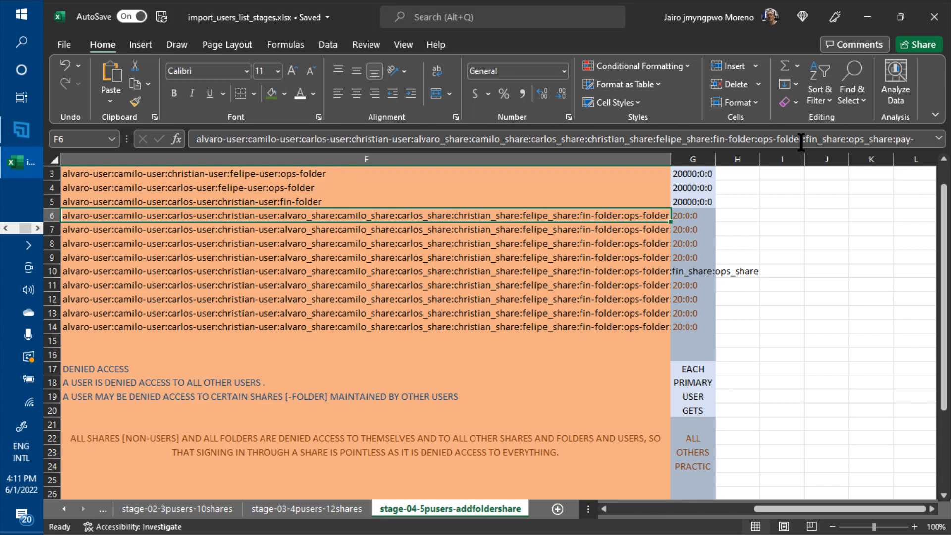
pyautogui.hotkey('ctrl', 'c')
pyautogui.press('Down')
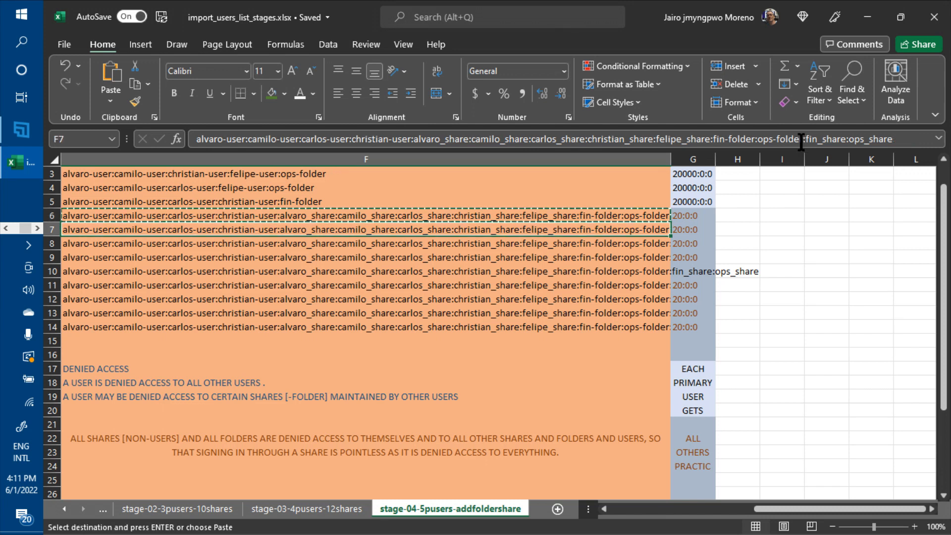
pyautogui.hotkey('ctrl', 'v')
pyautogui.press('Down')
pyautogui.hotkey('ctrl', 'v')
pyautogui.press('Down')
pyautogui.hotkey('ctrl', 'v')
pyautogui.press('Down')
pyautogui.hotkey('ctrl', 'v')
pyautogui.press('Down')
pyautogui.hotkey('ctrl', 'v')
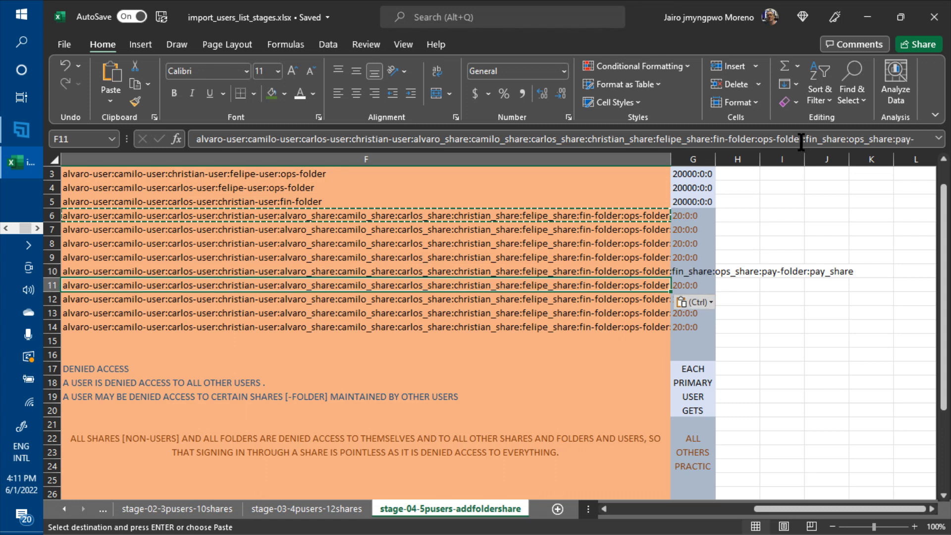
pyautogui.press('Down')
pyautogui.press('Down')
pyautogui.hotkey('ctrl', 'v')
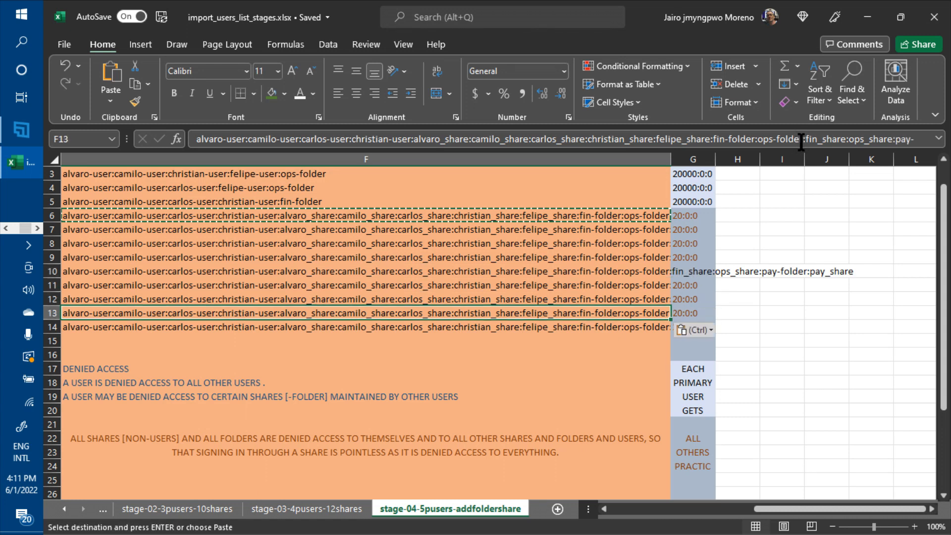
pyautogui.press('Down')
pyautogui.hotkey('ctrl', 'v')
# Step: Copy the share password from B9 into the empty password cell B10 of the added user's share
pyautogui.press('Up')
pyautogui.press('Up')
pyautogui.press('Up')
pyautogui.press('Up')
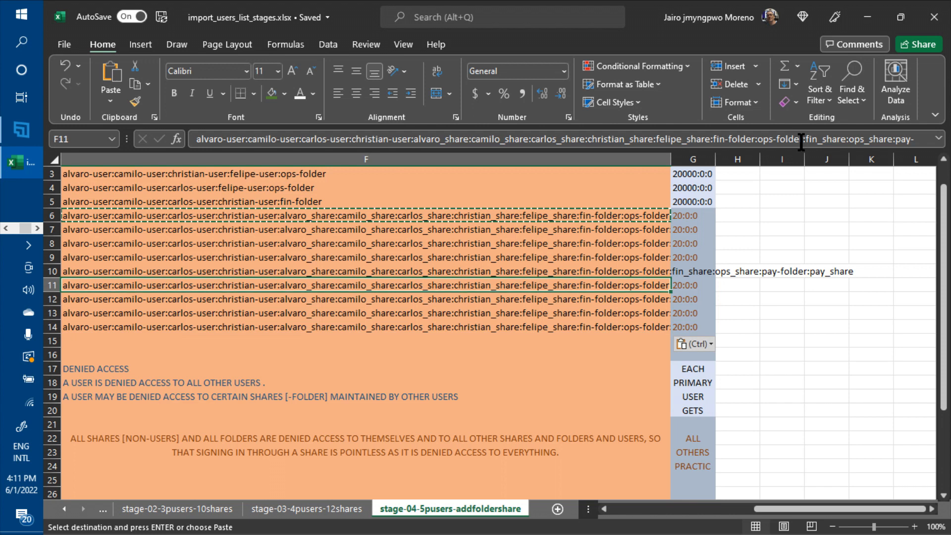
pyautogui.press('Left')
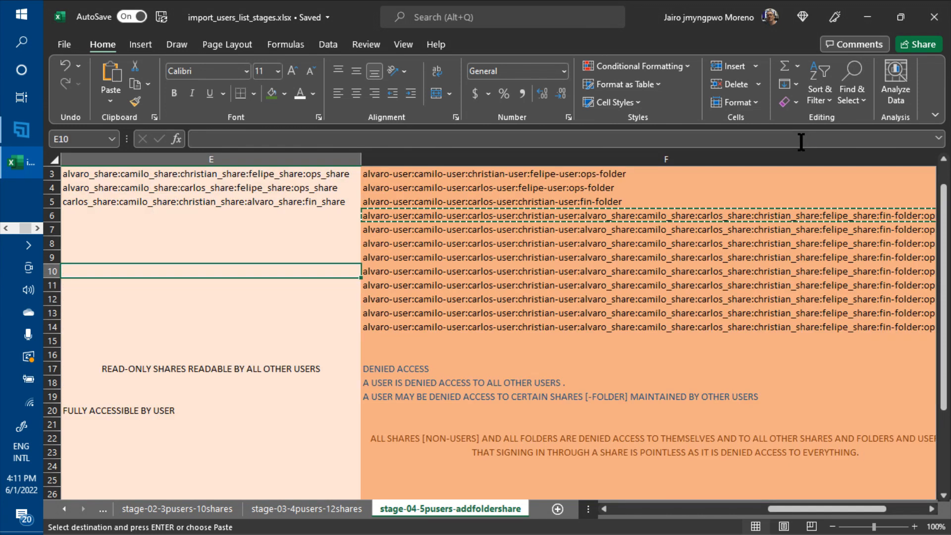
pyautogui.press('Left')
pyautogui.press('Left')
pyautogui.press('Left')
pyautogui.press('Left')
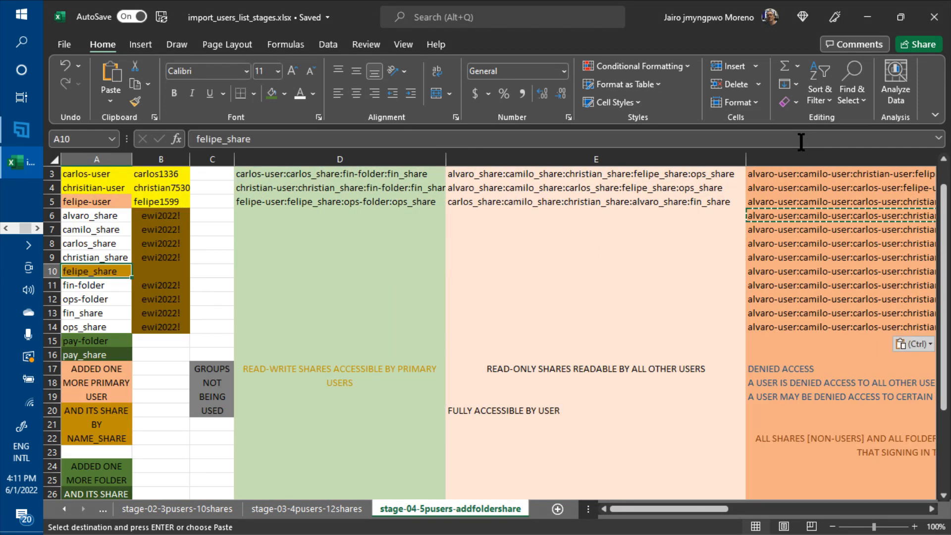
pyautogui.press('Right')
pyautogui.press('Up')
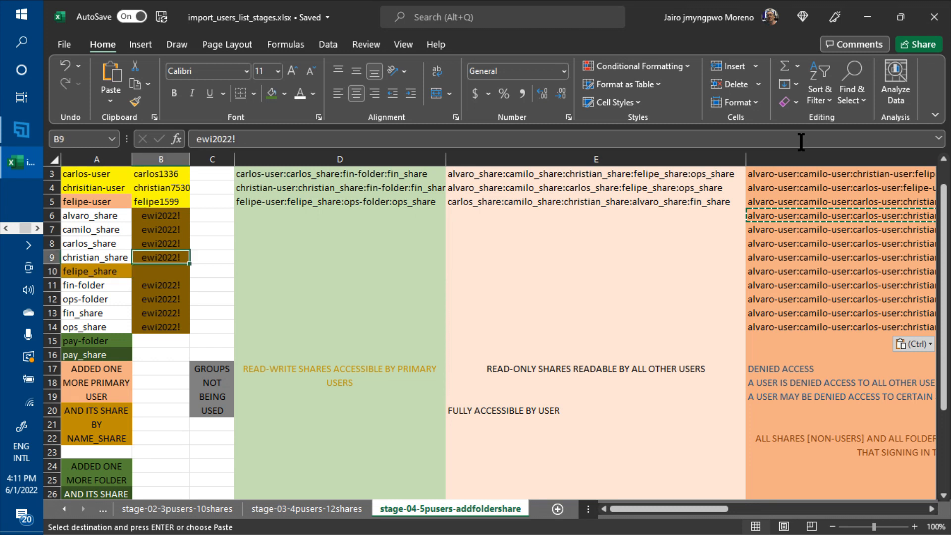
pyautogui.hotkey('ctrl', 'c')
pyautogui.press('Down')
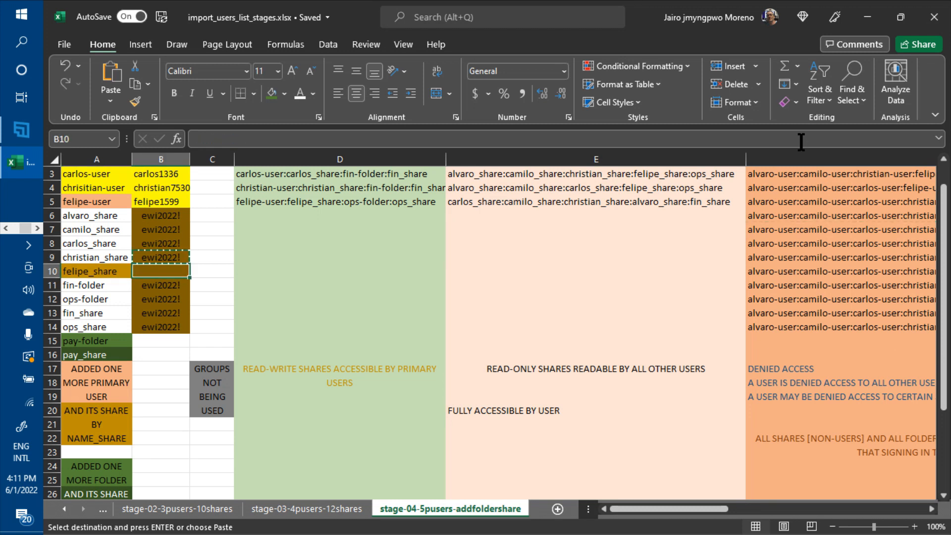
pyautogui.hotkey('ctrl', 'v')
# Step: Copy the 20:0:0 quota from G9 into the empty quota cell G10 of the added user's share
pyautogui.press('Right')
pyautogui.press('Right')
pyautogui.press('Right')
pyautogui.press('Right')
pyautogui.press('Right')
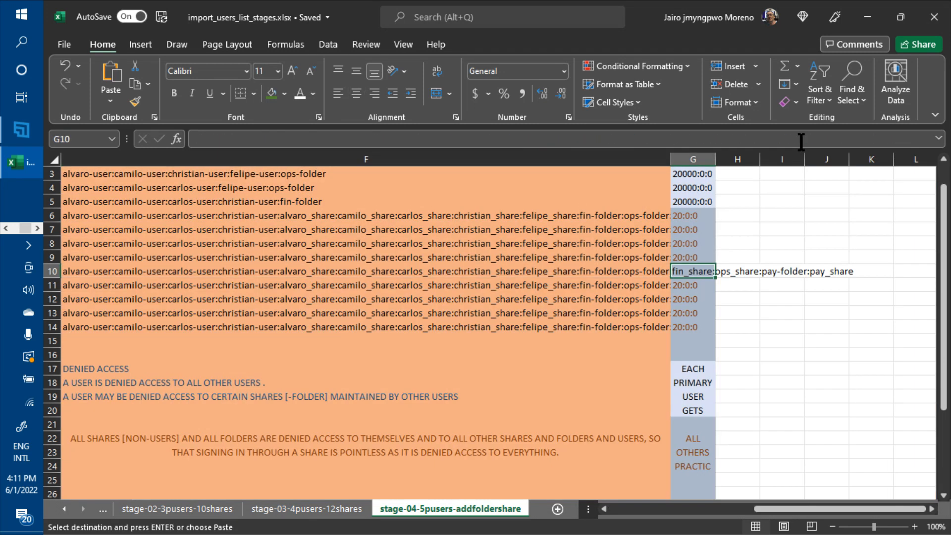
pyautogui.press('Up')
pyautogui.hotkey('ctrl', 'c')
pyautogui.press('Down')
pyautogui.hotkey('ctrl', 'v')
# Step: Examine the column A entries from the added primary user through pay_share and up to row 2, ending at the read-write shares in D3
pyautogui.press('Down')
pyautogui.press('Down')
pyautogui.press('Down')
pyautogui.press('Left')
pyautogui.press('Left')
pyautogui.press('Left')
pyautogui.press('Left')
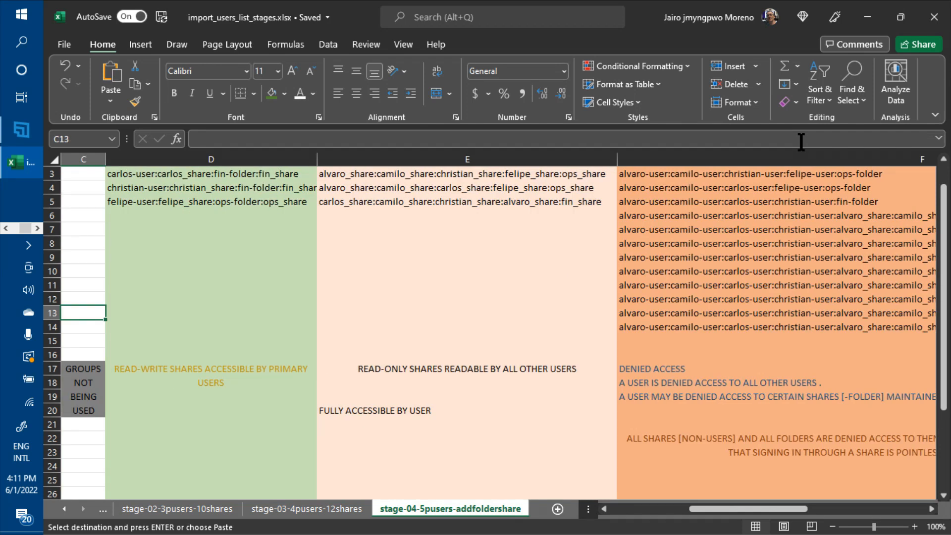
pyautogui.press('Up')
pyautogui.press('Up')
pyautogui.press('Up')
pyautogui.press('Up')
pyautogui.press('Up')
pyautogui.press('Up')
pyautogui.press('Up')
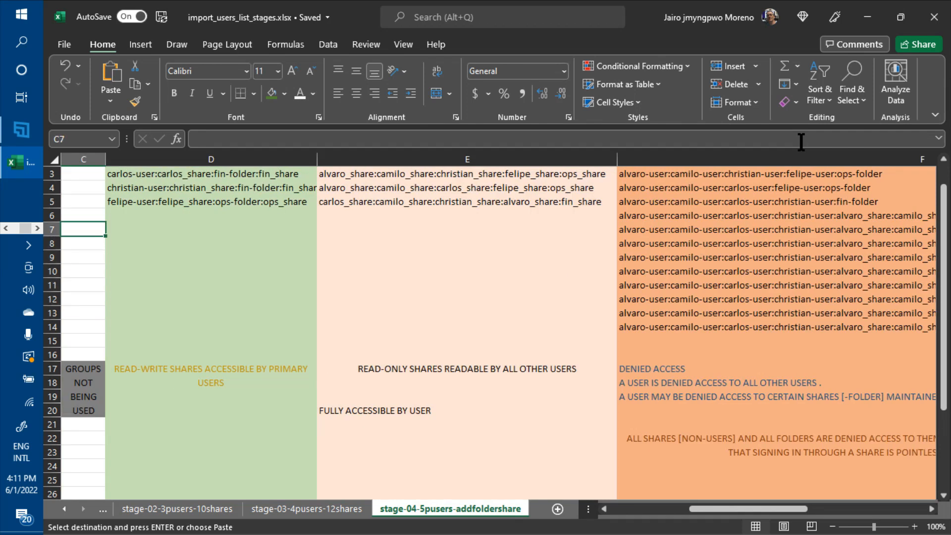
pyautogui.press('Up')
pyautogui.press('Left')
pyautogui.press('Left')
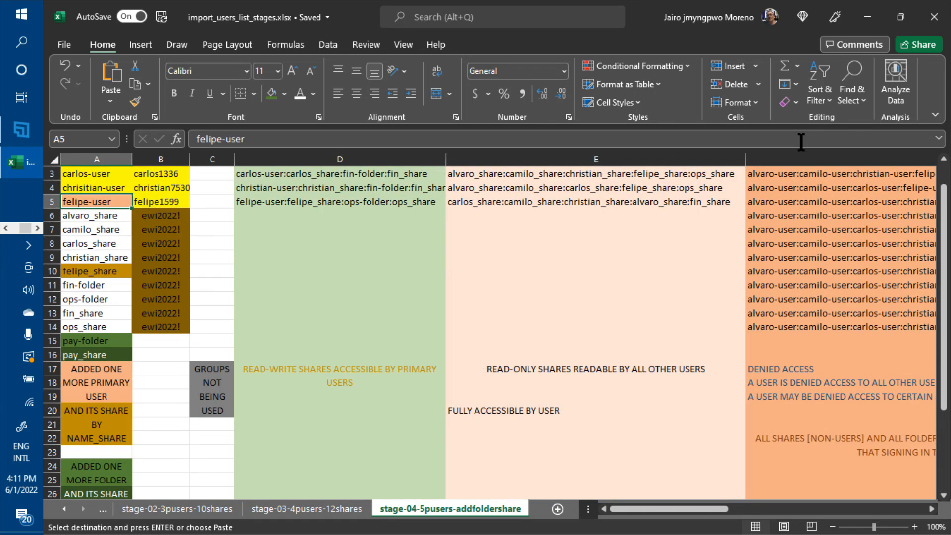
pyautogui.press('Down')
pyautogui.press('Down')
pyautogui.press('Down')
pyautogui.press('Down')
pyautogui.press('Down')
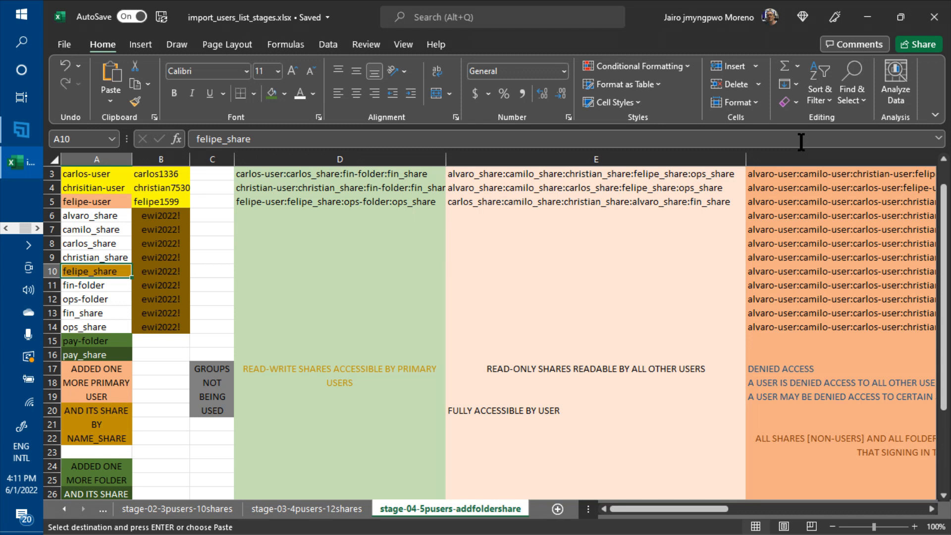
pyautogui.press('Down')
pyautogui.press('Down')
pyautogui.press('Down')
pyautogui.press('Down')
pyautogui.press('Down')
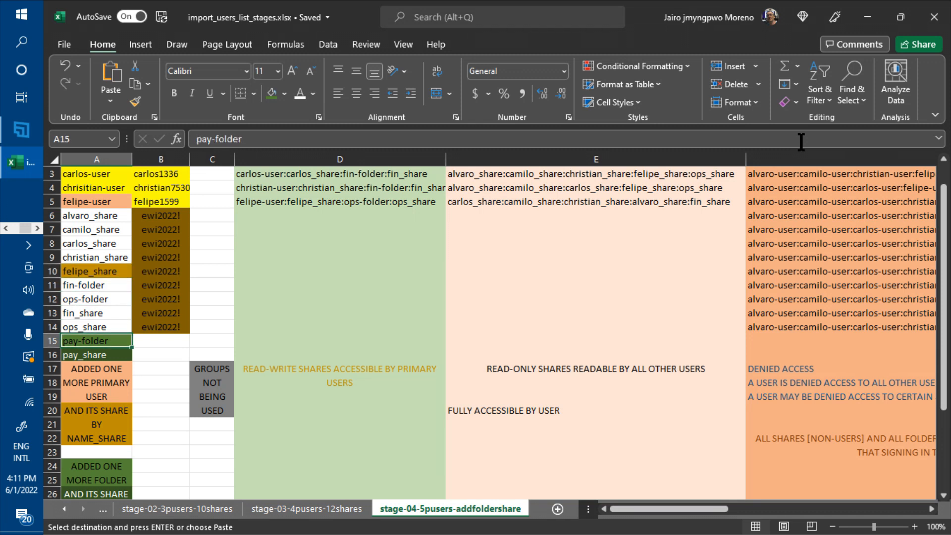
pyautogui.press('Down')
pyautogui.press('Up')
pyautogui.press('Up')
pyautogui.press('Up')
pyautogui.press('Up')
pyautogui.press('Up')
pyautogui.press('Up')
pyautogui.press('Up')
pyautogui.press('Up')
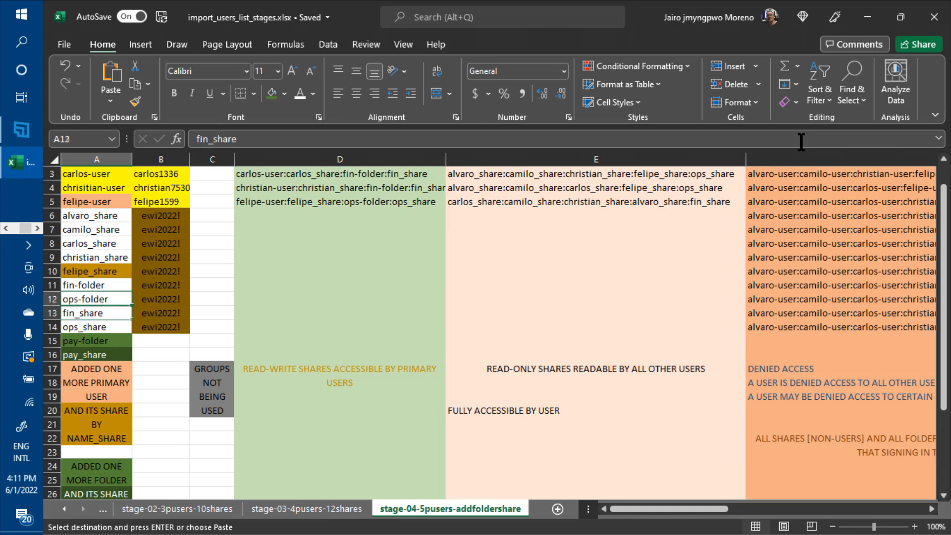
pyautogui.press('Up')
pyautogui.press('Up')
pyautogui.press('Up')
pyautogui.press('Up')
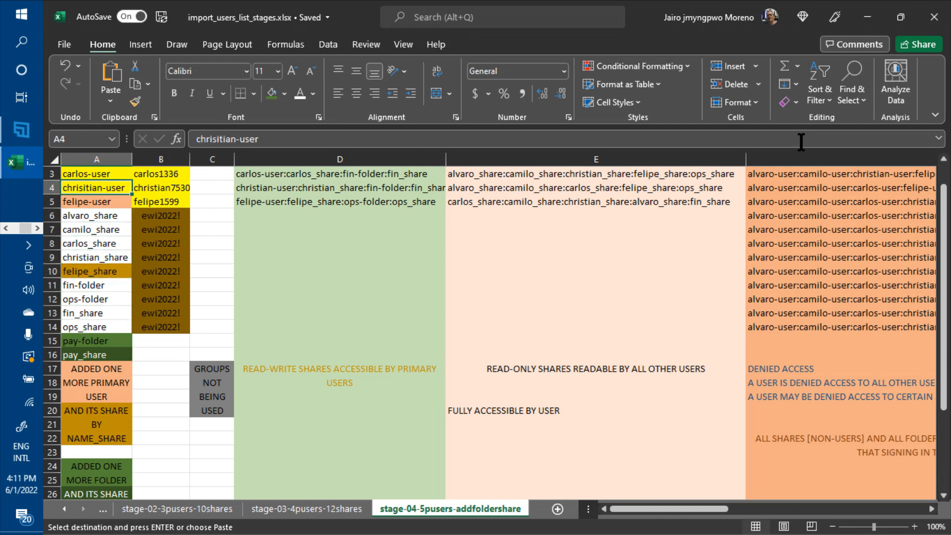
pyautogui.press('Up')
pyautogui.press('Up')
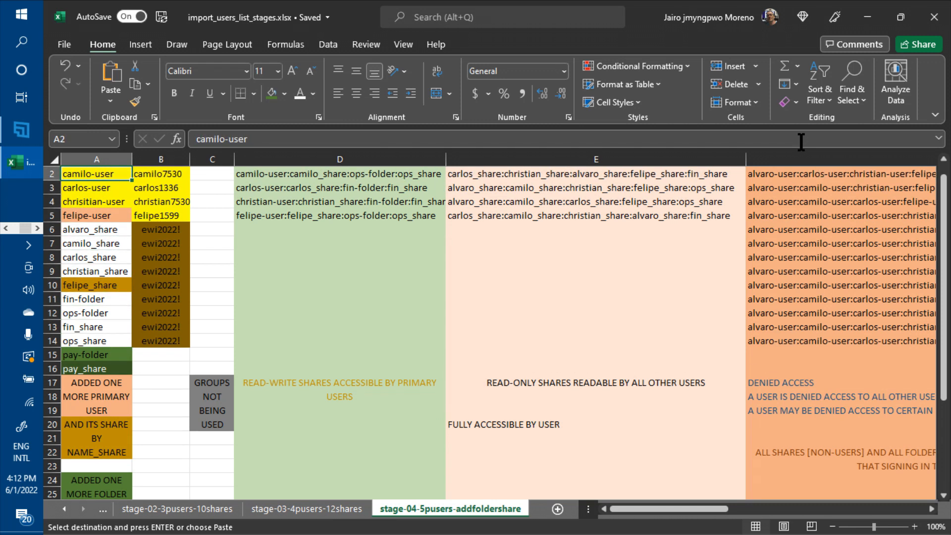
pyautogui.press('Down')
pyautogui.press('Right')
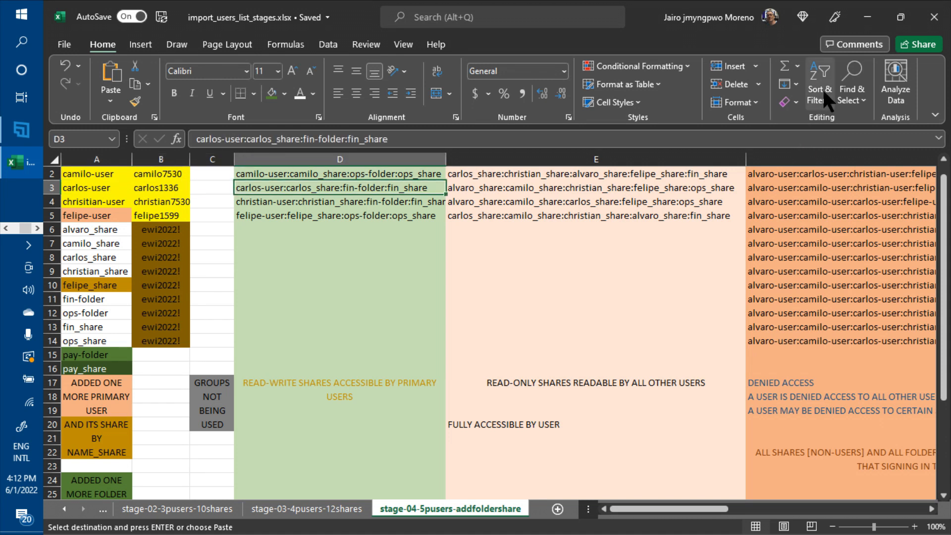
# Step: Append :pay-folder:pay_share to the end of the read-write shares list in D3
pyautogui.click(404, 143)
pyautogui.write(':pay-fold')
pyautogui.press('BackSpace')
pyautogui.press('BackSpace')
pyautogui.press('BackSpace')
pyautogui.press('BackSpace')
pyautogui.press('BackSpace')
pyautogui.press('BackSpace')
pyautogui.press('BackSpace')
pyautogui.press('BackSpace')
pyautogui.write('pay-folder:pay_share')
# Step: Copy the :pay-folder:pay_share ending from D3 and append it to the read-write shares list in D4
pyautogui.hotkey('shift', 'Left')
pyautogui.hotkey('shift', 'Left')
pyautogui.hotkey('shift', 'Left')
pyautogui.hotkey('shift', 'Left')
pyautogui.hotkey('shift', 'Left')
pyautogui.hotkey('shift', 'Left')
pyautogui.hotkey('shift', 'Left')
pyautogui.hotkey('shift', 'Left')
pyautogui.hotkey('shift', 'Left')
pyautogui.hotkey('shift', 'Left')
pyautogui.hotkey('shift', 'Left')
pyautogui.hotkey('shift', 'Left')
pyautogui.hotkey('shift', 'Left')
pyautogui.hotkey('shift', 'Left')
pyautogui.hotkey('shift', 'Left')
pyautogui.hotkey('shift', 'Left')
pyautogui.hotkey('shift', 'Left')
pyautogui.hotkey('shift', 'Left')
pyautogui.hotkey('shift', 'Left')
pyautogui.hotkey('shift', 'Left')
pyautogui.hotkey('shift', 'Left')
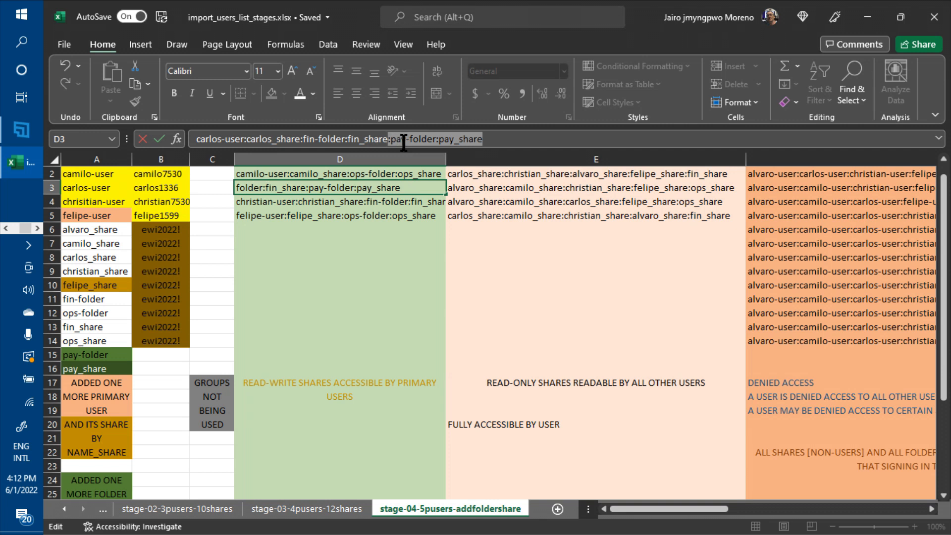
pyautogui.hotkey('ctrl', 'c')
pyautogui.press('Return')
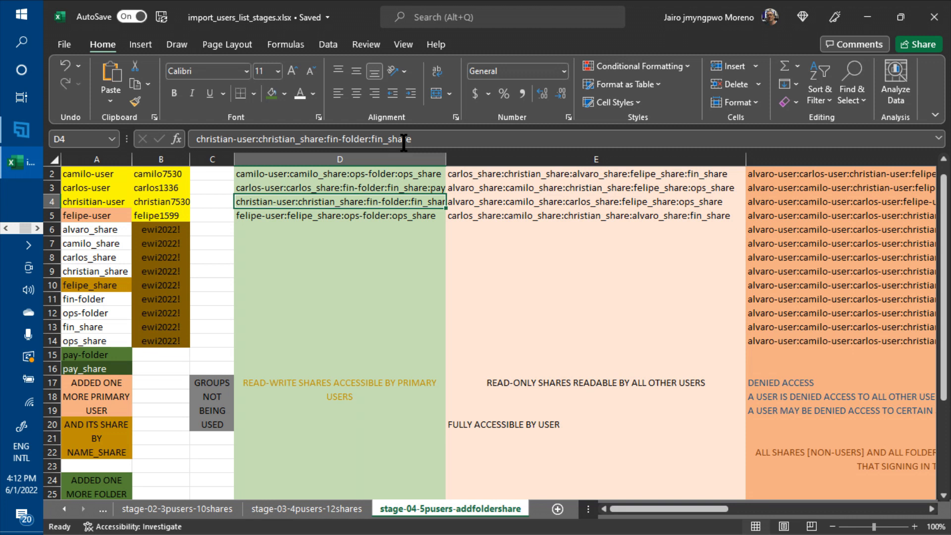
pyautogui.press('F2')
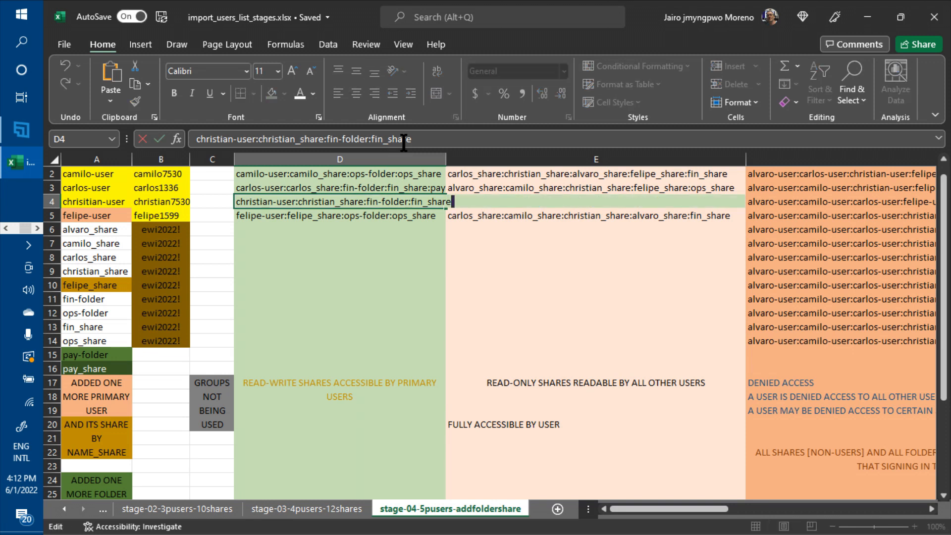
pyautogui.hotkey('ctrl', 'v')
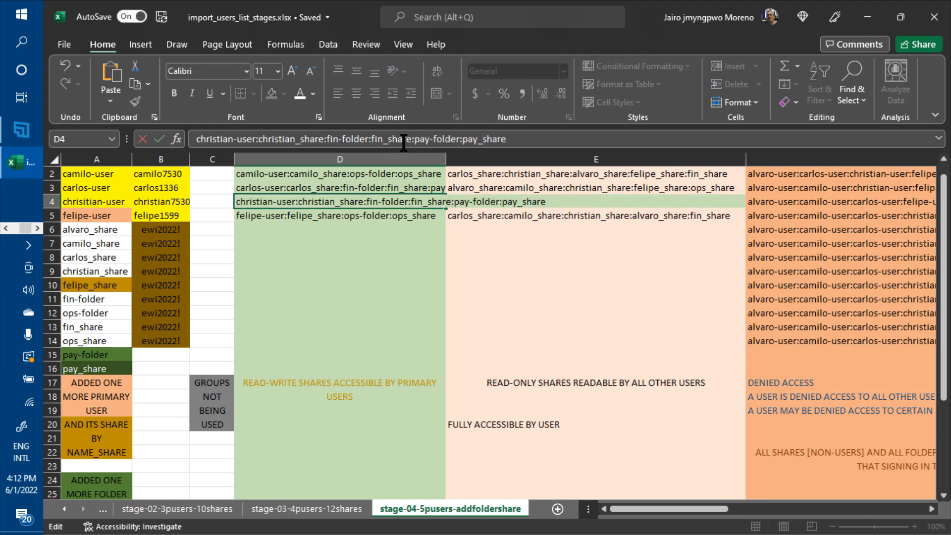
pyautogui.press('Return')
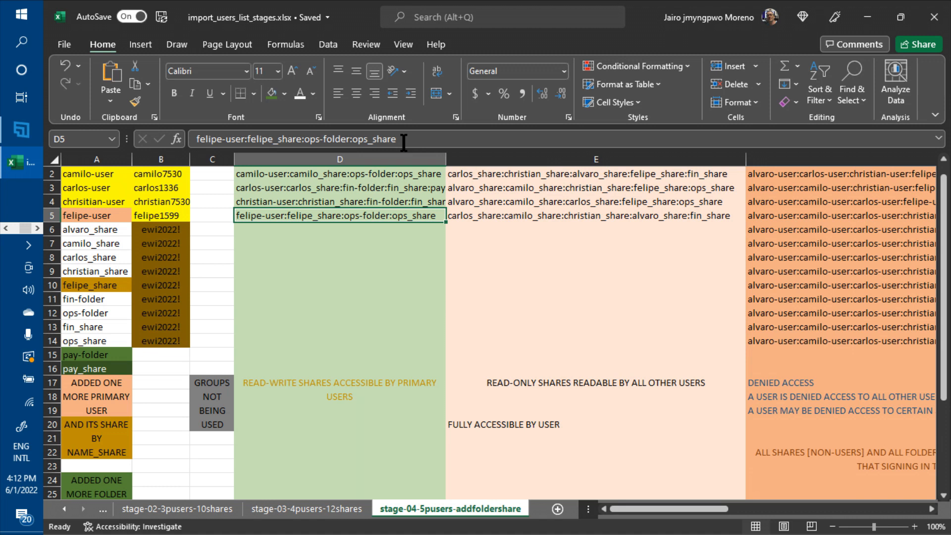
# Step: Examine the read-write lists in D1 through D5 against the neighbouring read-only and denied-access entries in the first rows
pyautogui.press('Up')
pyautogui.press('Up')
pyautogui.press('Up')
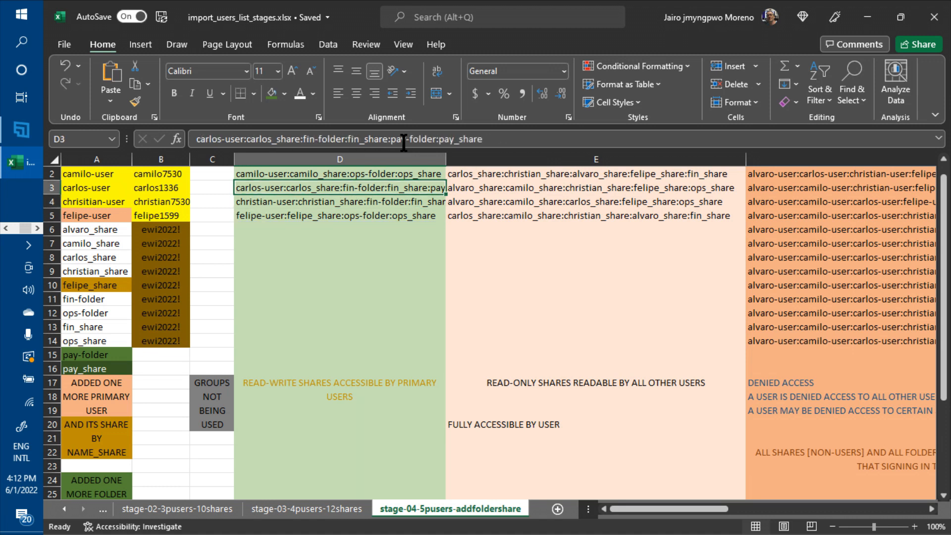
pyautogui.press('Right')
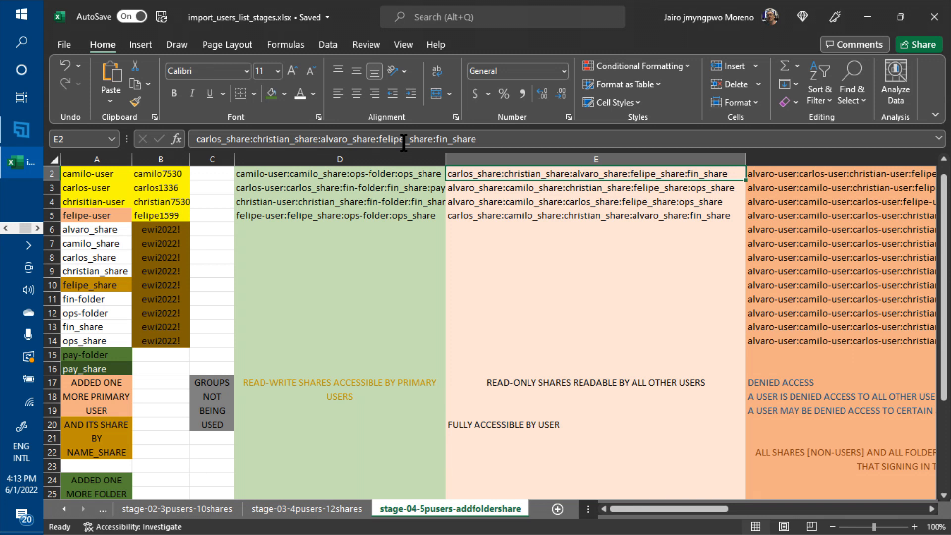
pyautogui.press('Left')
pyautogui.press('Up')
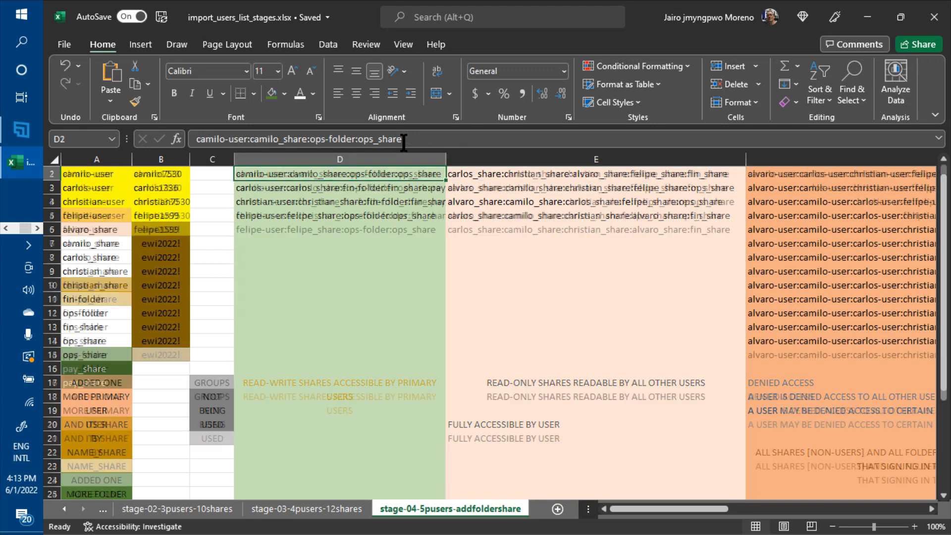
pyautogui.press('Right')
pyautogui.press('Right')
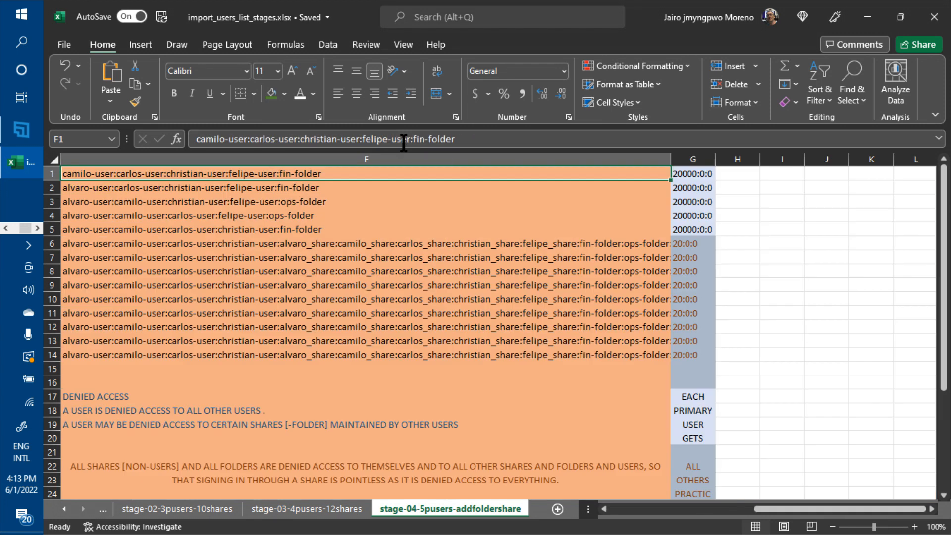
pyautogui.press('Left')
pyautogui.press('Left')
pyautogui.press('Right')
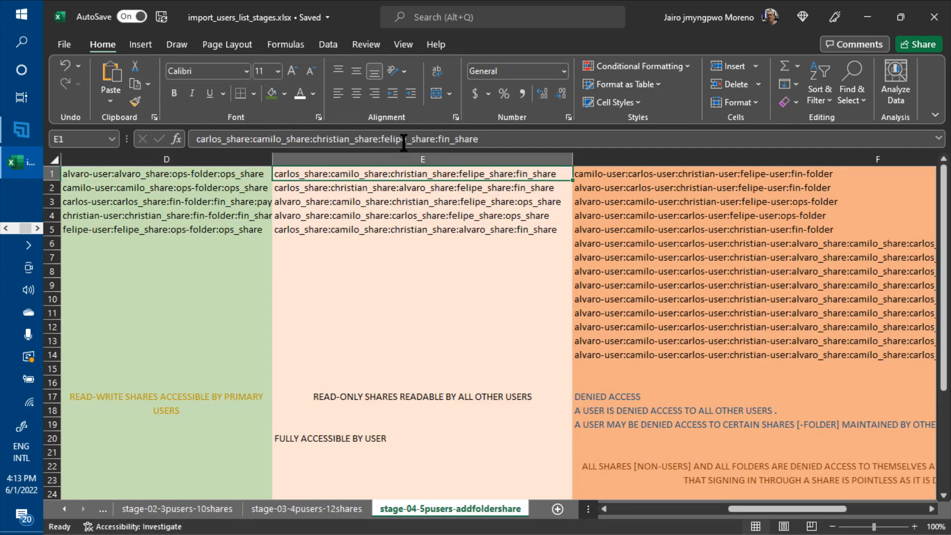
pyautogui.press('Right')
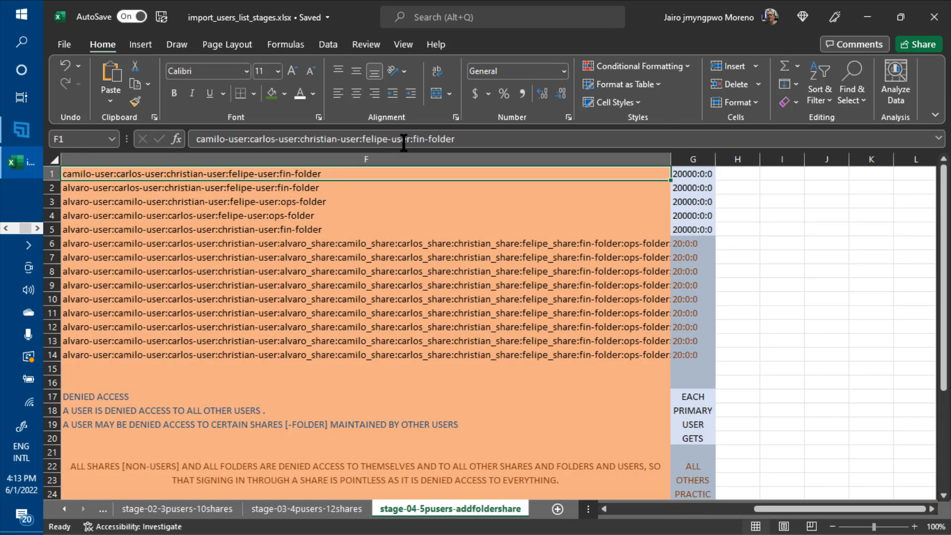
pyautogui.press('Left')
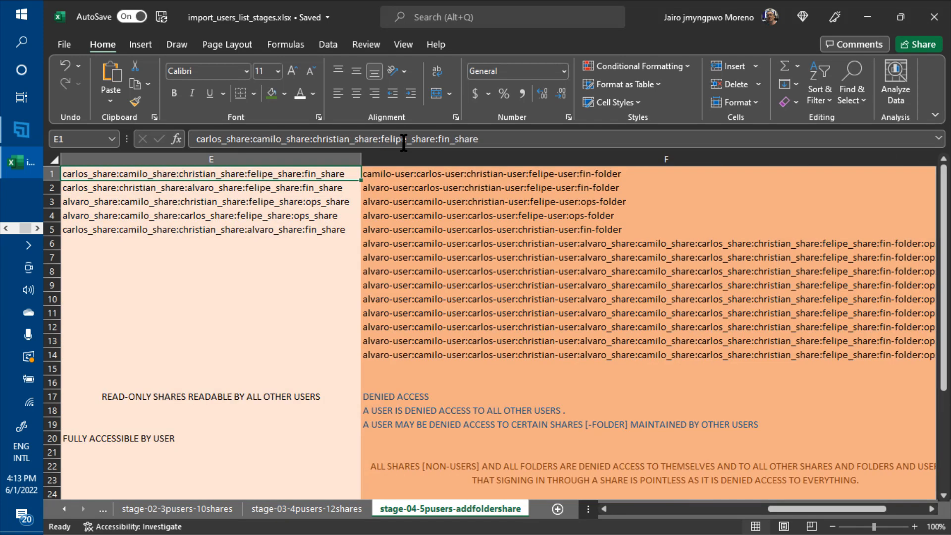
pyautogui.press('Left')
pyautogui.press('Left')
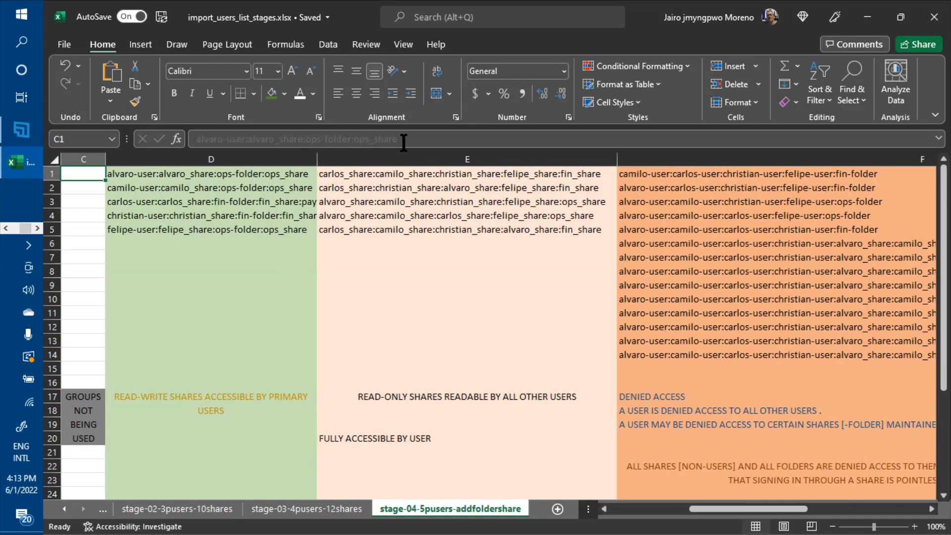
pyautogui.press('Right')
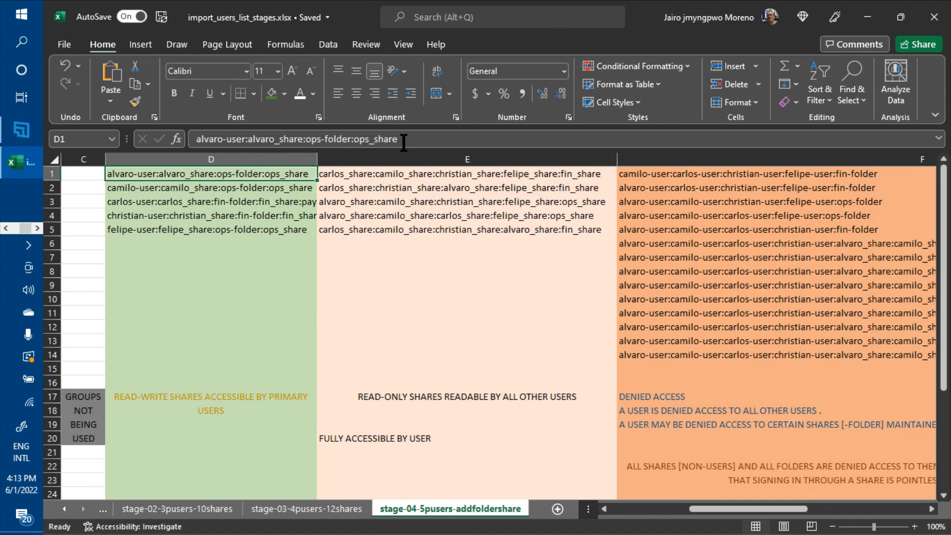
pyautogui.press('Right')
pyautogui.press('Left')
pyautogui.press('Down')
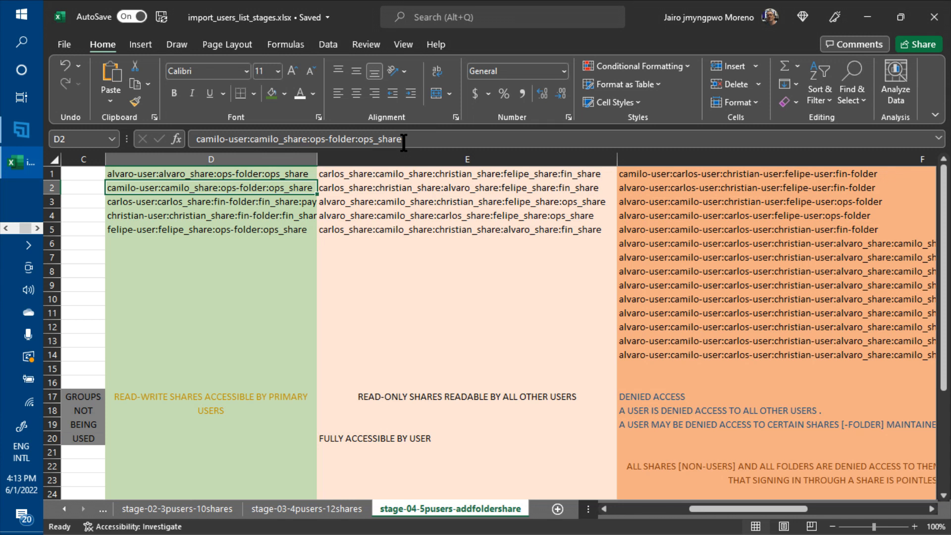
pyautogui.press('Down')
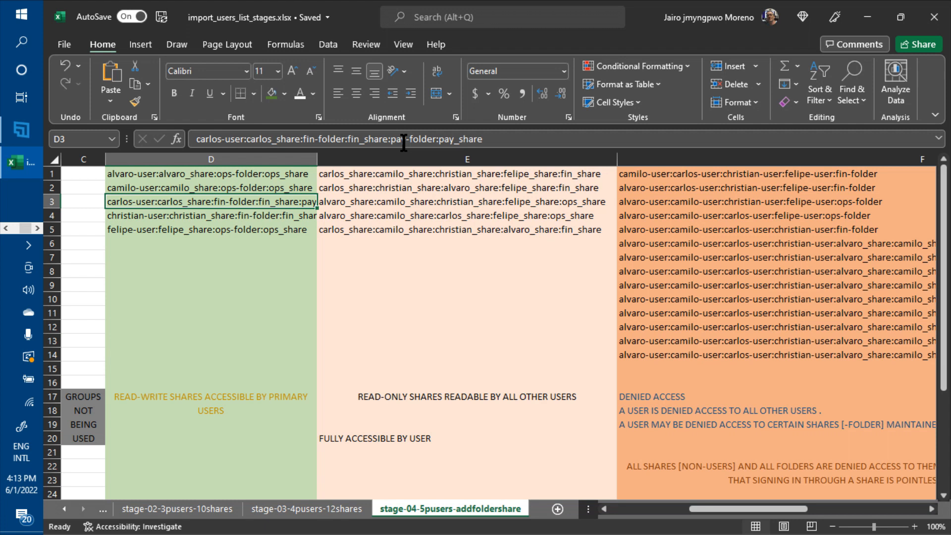
pyautogui.press('Down')
pyautogui.press('Down')
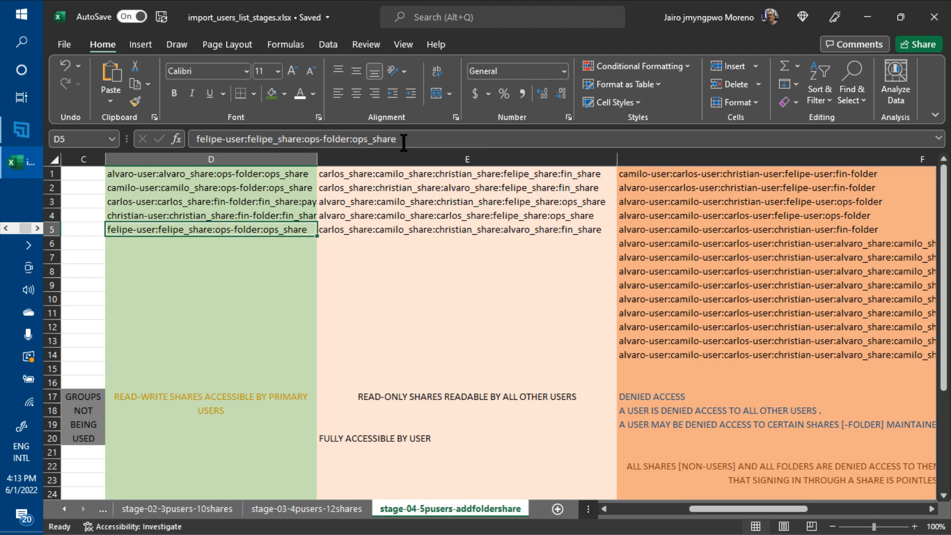
pyautogui.press('Up')
pyautogui.press('Up')
pyautogui.press('Up')
pyautogui.press('Up')
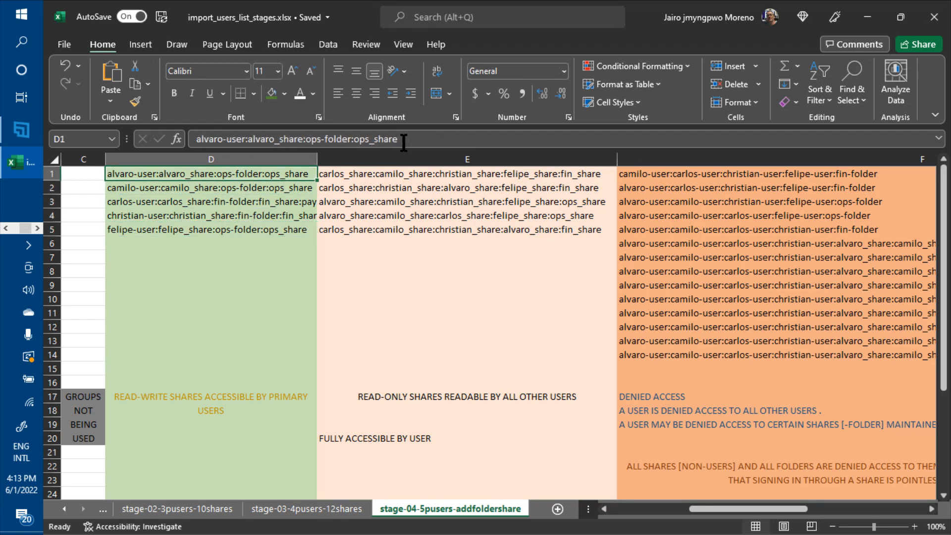
# Step: Append :pay_share to the end of the read-only shares list in E1
pyautogui.press('Right')
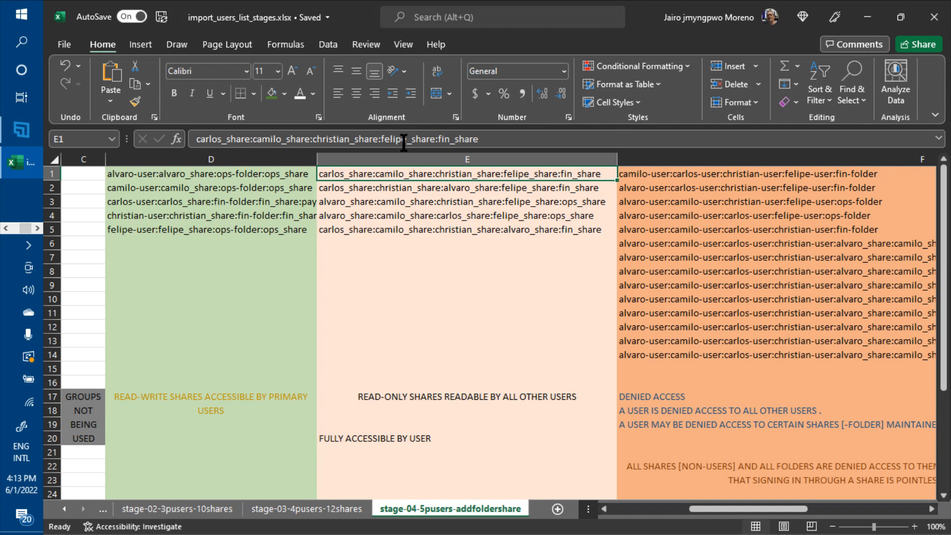
pyautogui.press('F2')
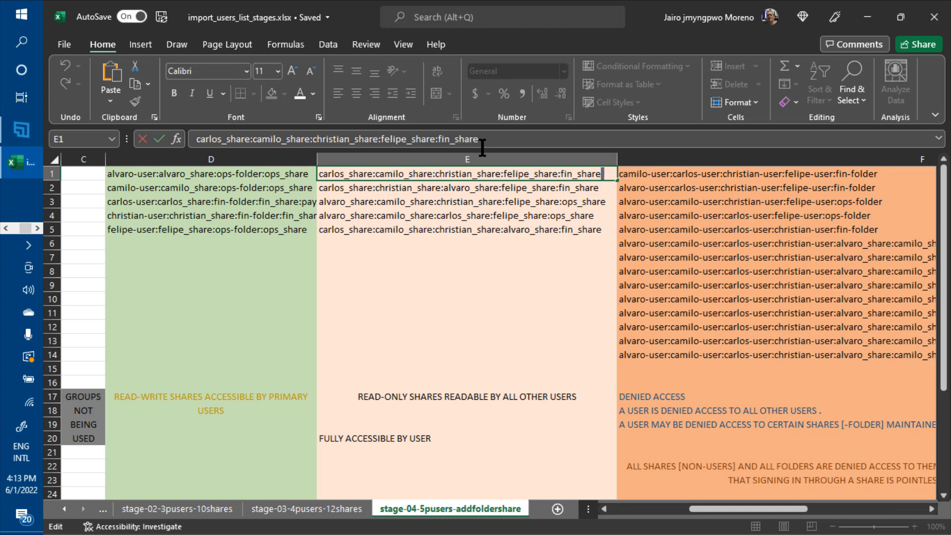
pyautogui.write(':pay_share')
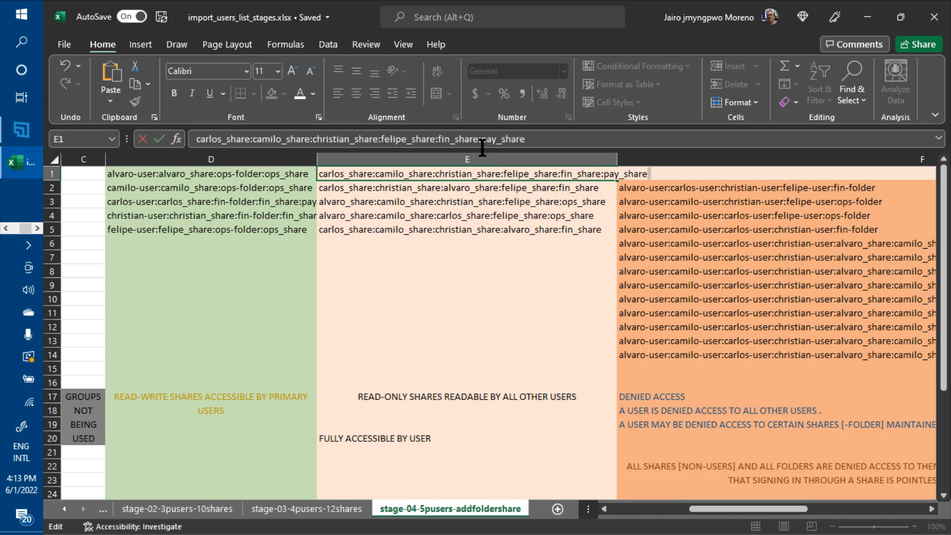
# Step: Copy the :pay_share ending from E1 and append it to the read-only shares list in E2
pyautogui.hotkey('shift', 'Left')
pyautogui.hotkey('shift', 'Left')
pyautogui.hotkey('shift', 'Left')
pyautogui.hotkey('shift', 'Left')
pyautogui.hotkey('shift', 'Left')
pyautogui.hotkey('shift', 'Left')
pyautogui.hotkey('shift', 'Left')
pyautogui.hotkey('shift', 'Left')
pyautogui.hotkey('shift', 'Left')
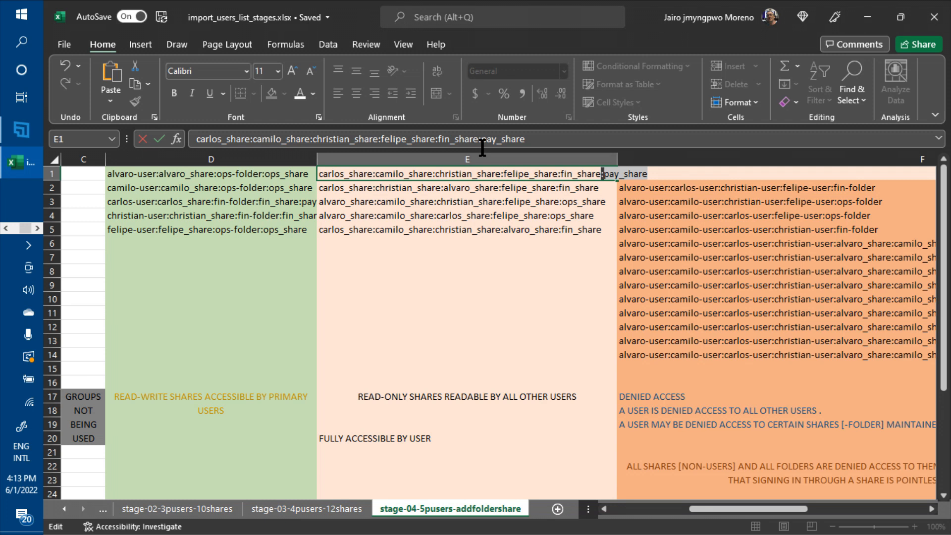
pyautogui.press('Return')
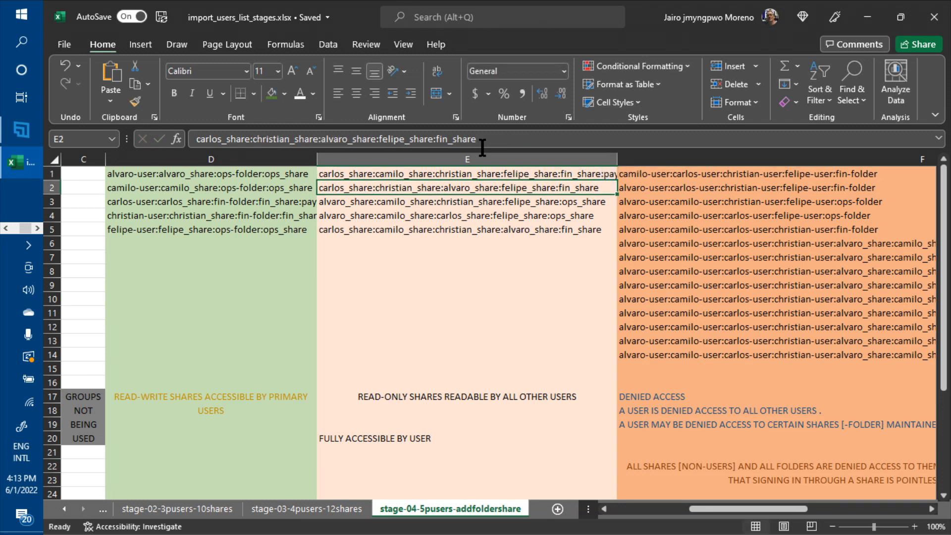
pyautogui.press('F2')
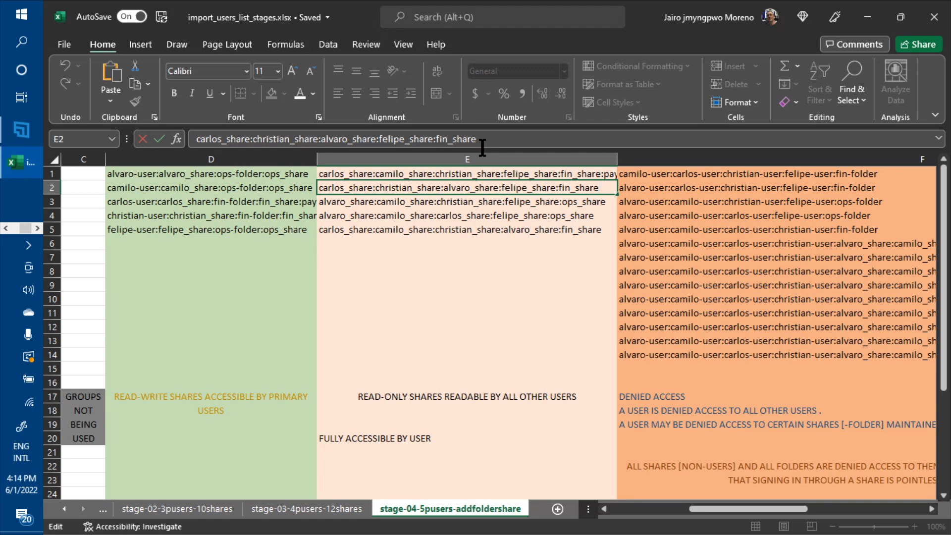
pyautogui.write(':pay')
pyautogui.press('Return')
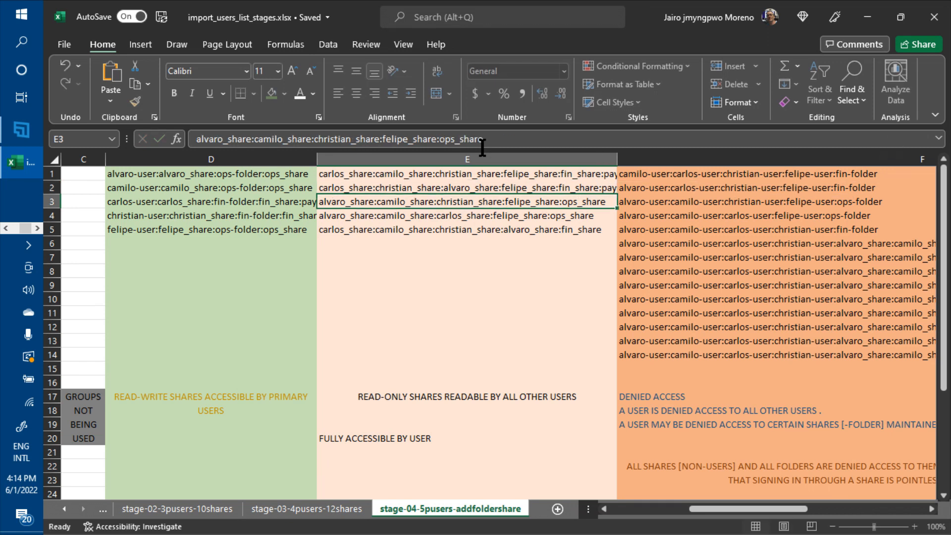
# Step: Append the same :pay_share ending to the read-only shares list in E5
pyautogui.press('Down')
pyautogui.press('Down')
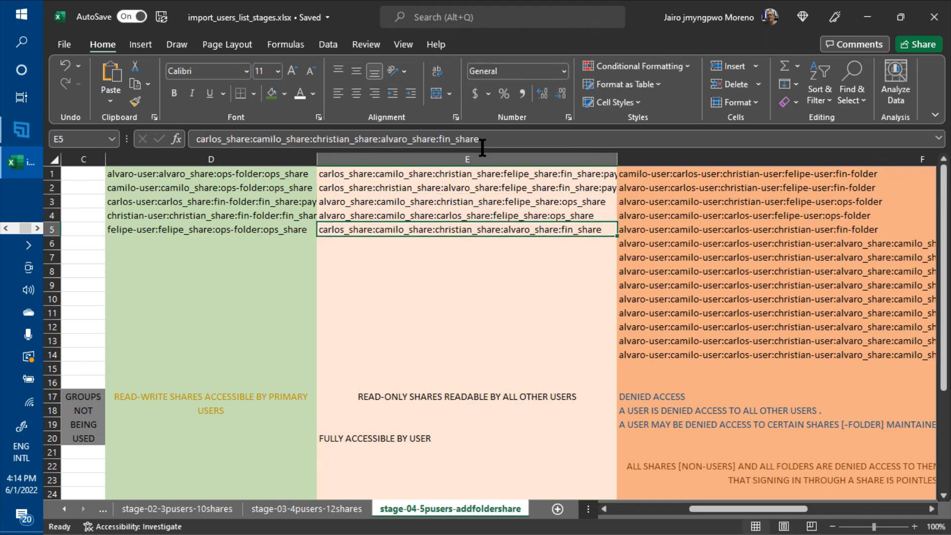
pyautogui.press('F2')
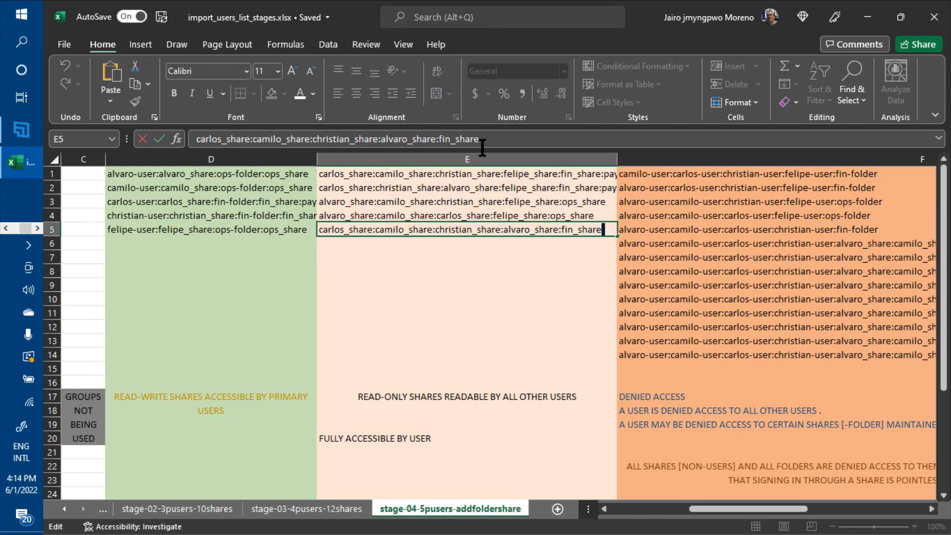
pyautogui.write(':pay')
pyautogui.press('Return')
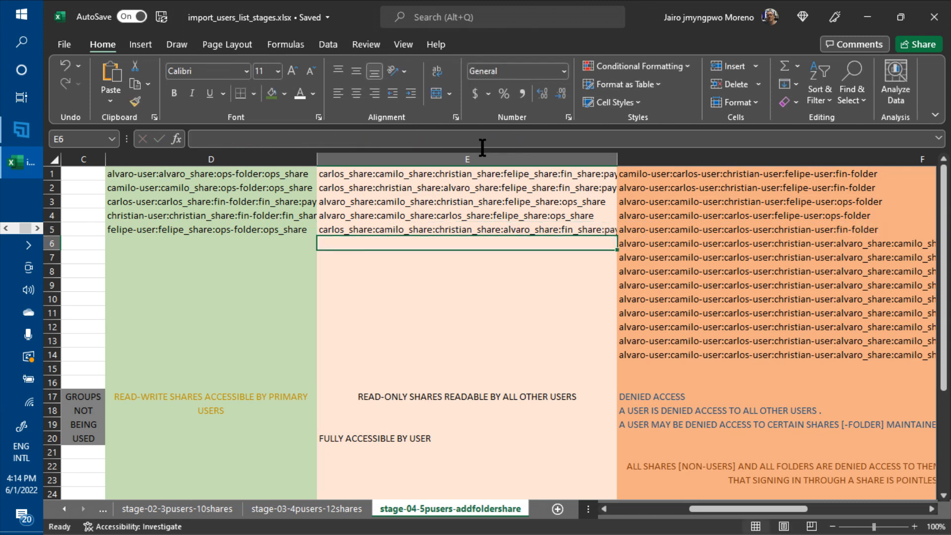
# Step: Examine the share lists of rows 4 and 5 in columns D and E, and the denied-access lists from F5 up to F1
pyautogui.press('Up')
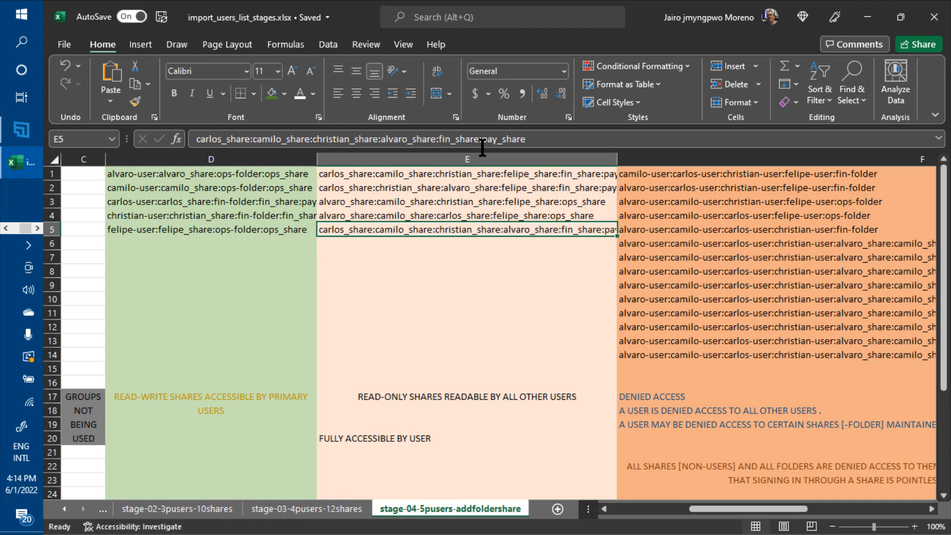
pyautogui.press('Up')
pyautogui.press('Left')
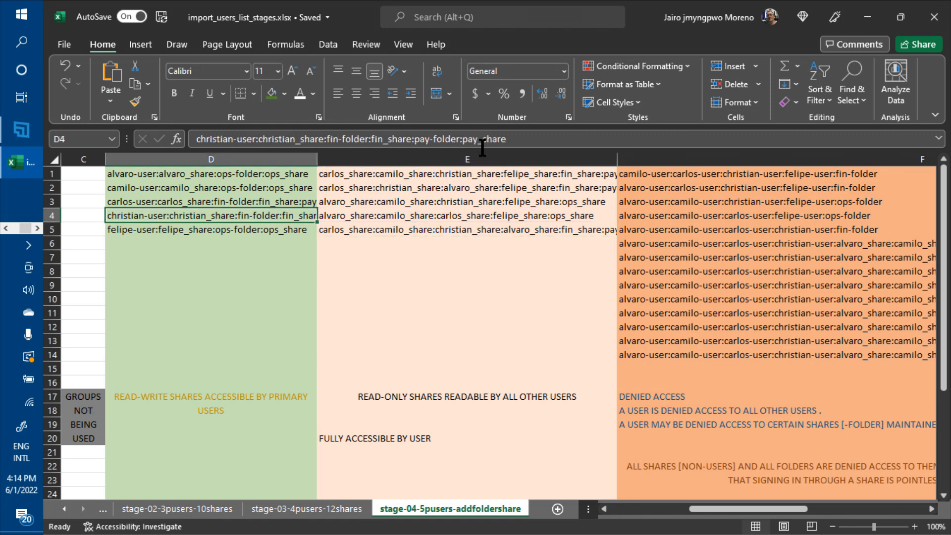
pyautogui.press('Right')
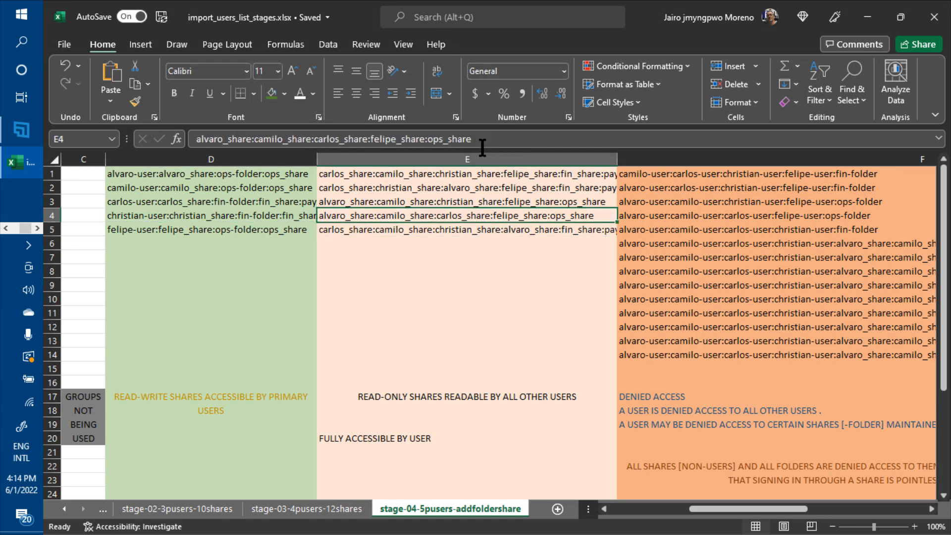
pyautogui.press('Right')
pyautogui.press('Left')
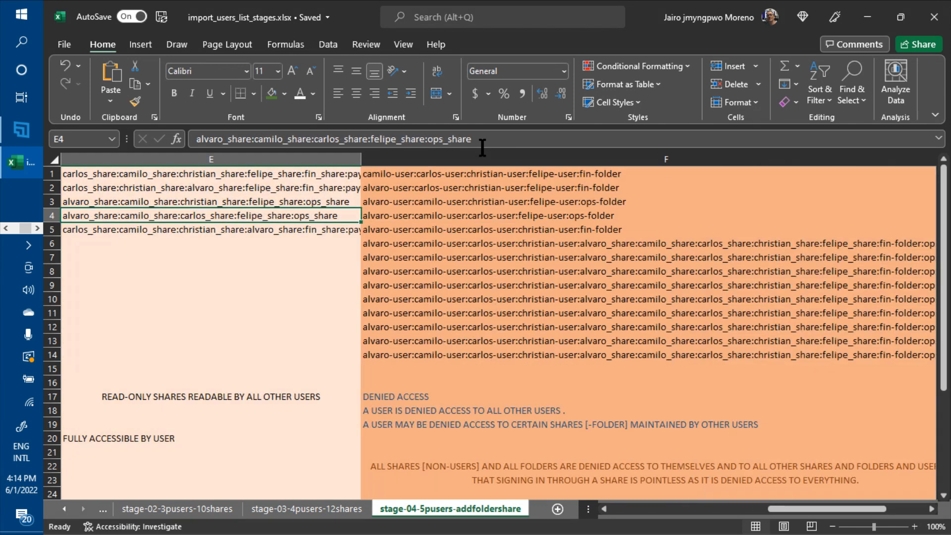
pyautogui.press('Down')
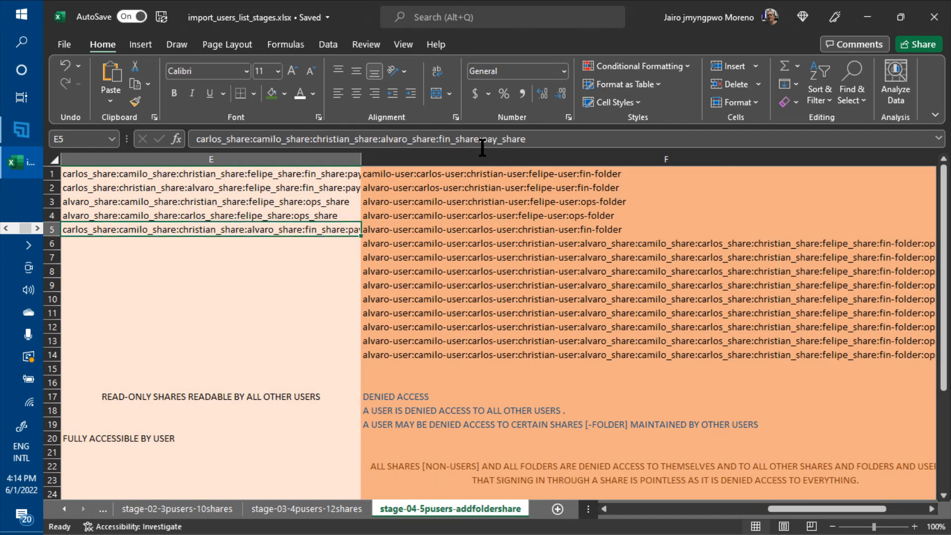
pyautogui.press('Right')
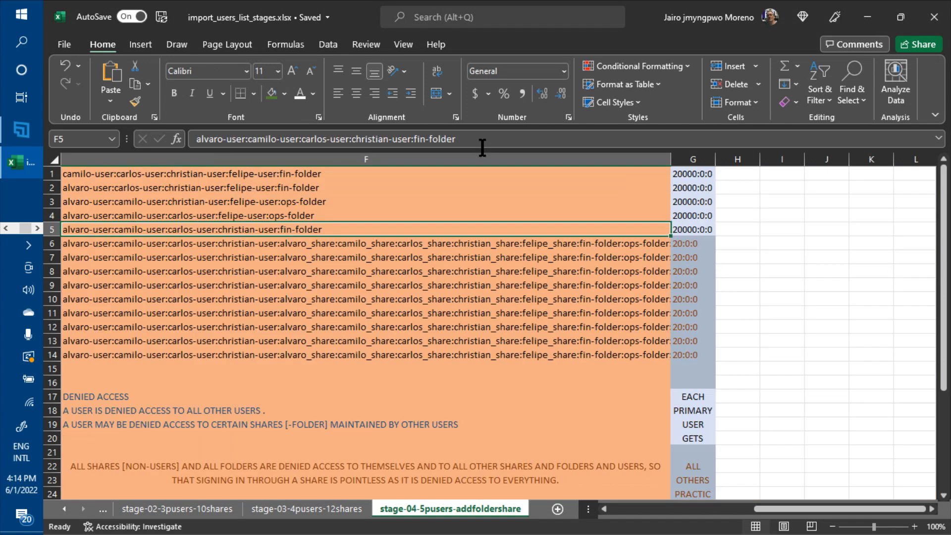
pyautogui.press('Up')
pyautogui.press('Up')
pyautogui.press('Up')
pyautogui.press('Up')
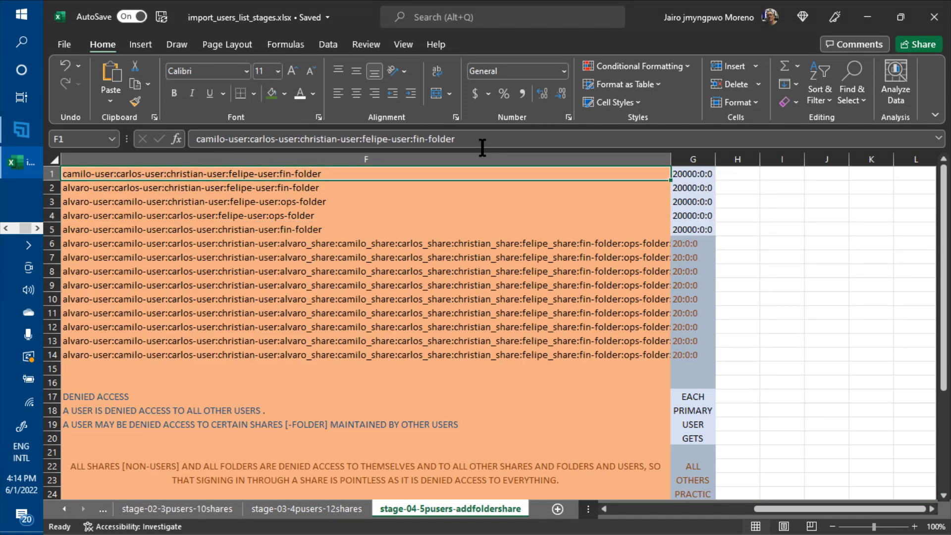
# Step: Append :pay-folder to the end of the denied-access list in F1
pyautogui.press('F2')
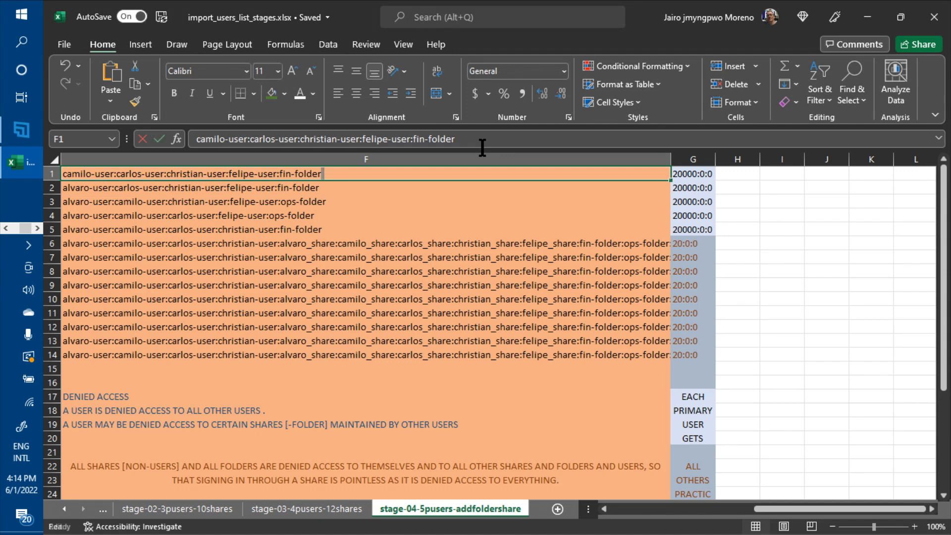
pyautogui.write(':pay-fold')
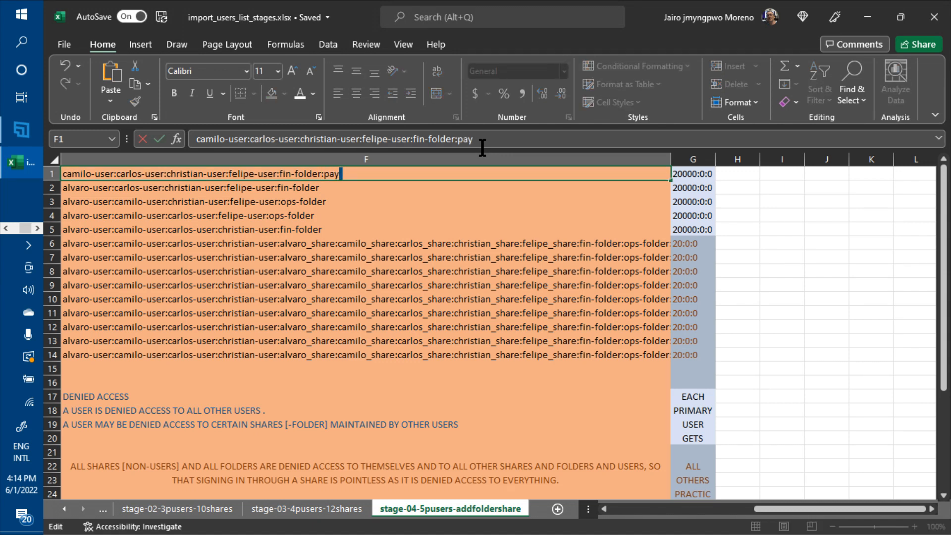
pyautogui.write('er')
# Step: Copy the :pay-folder ending from F1 and append it to the denied-access list in F2
pyautogui.hotkey('shift', 'Left')
pyautogui.hotkey('shift', 'Left')
pyautogui.hotkey('shift', 'Left')
pyautogui.hotkey('shift', 'Left')
pyautogui.hotkey('shift', 'Left')
pyautogui.hotkey('shift', 'Left')
pyautogui.hotkey('shift', 'Left')
pyautogui.hotkey('shift', 'Left')
pyautogui.hotkey('shift', 'Left')
pyautogui.hotkey('shift', 'Left')
pyautogui.hotkey('shift', 'Left')
pyautogui.hotkey('ctrl', 'c')
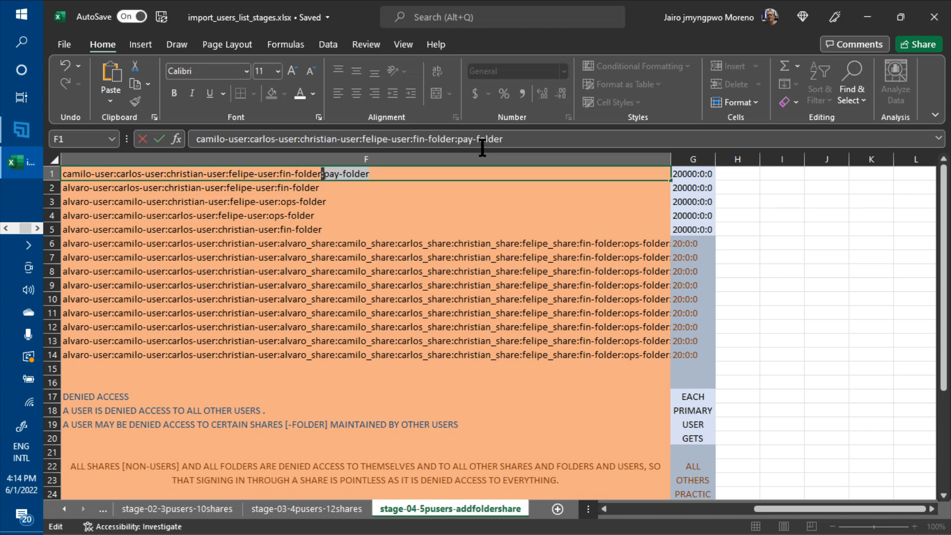
pyautogui.press('Return')
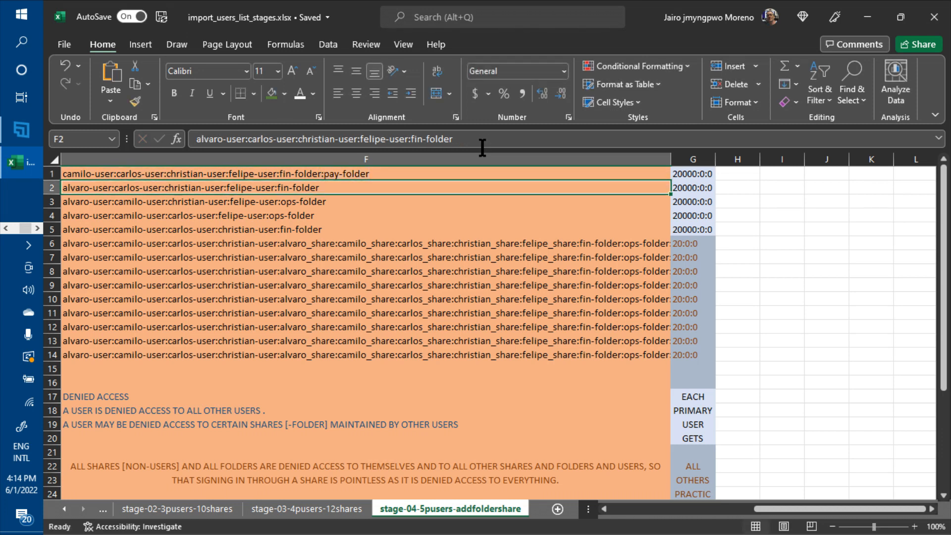
pyautogui.press('F2')
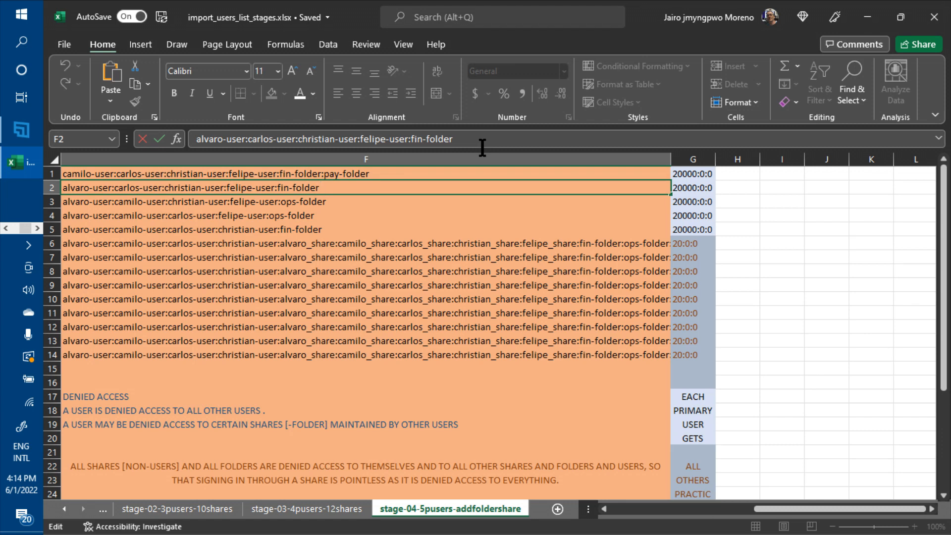
pyautogui.hotkey('ctrl', 'v')
pyautogui.press('Return')
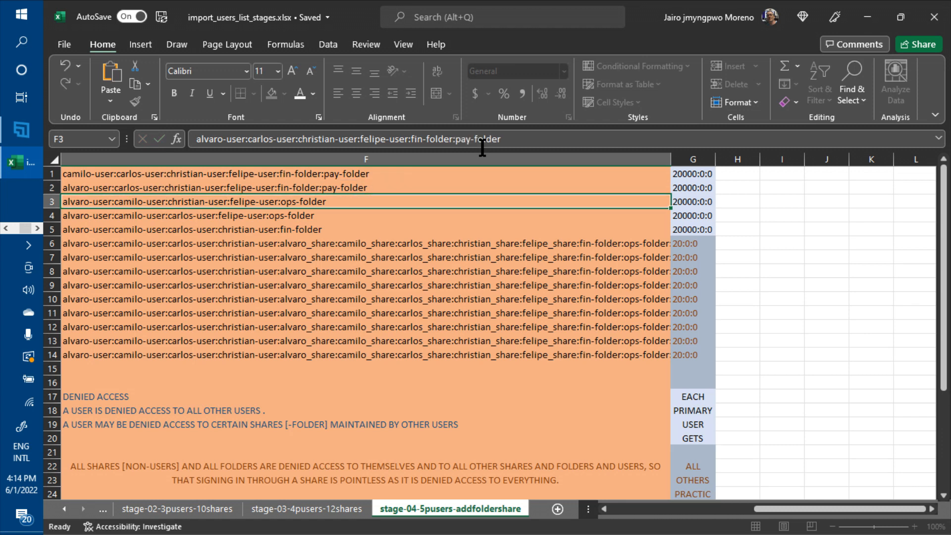
# Step: Append the same :pay-folder ending to the denied-access list in F5
pyautogui.press('Down')
pyautogui.press('Down')
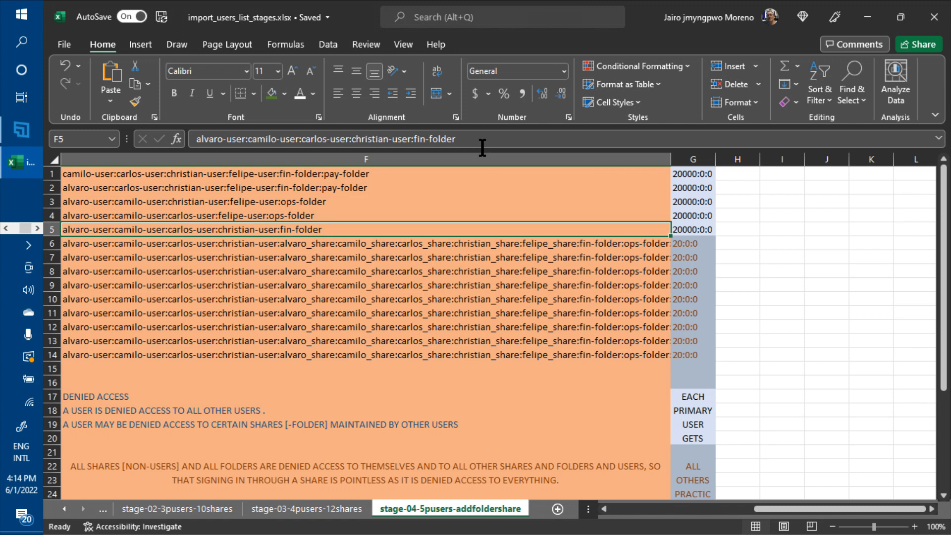
pyautogui.press('F2')
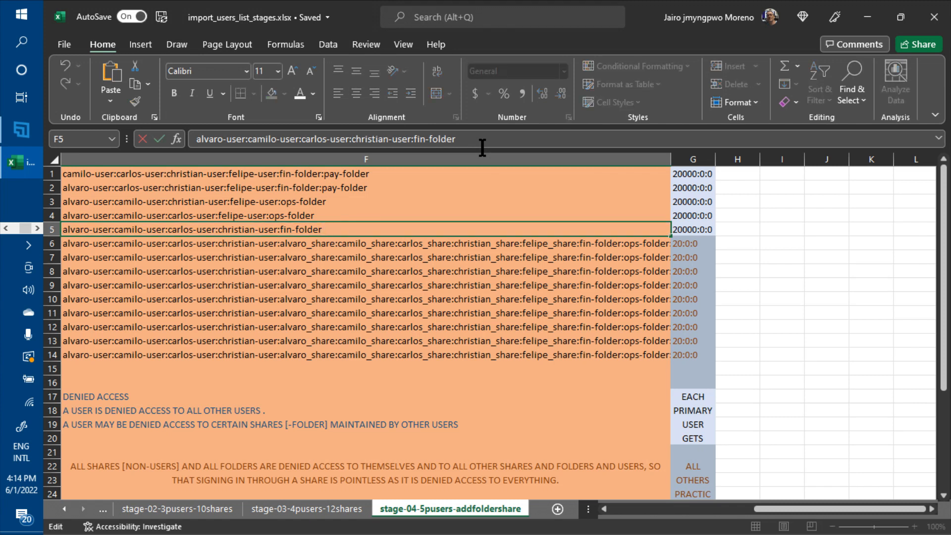
pyautogui.hotkey('ctrl', 'v')
pyautogui.press('Return')
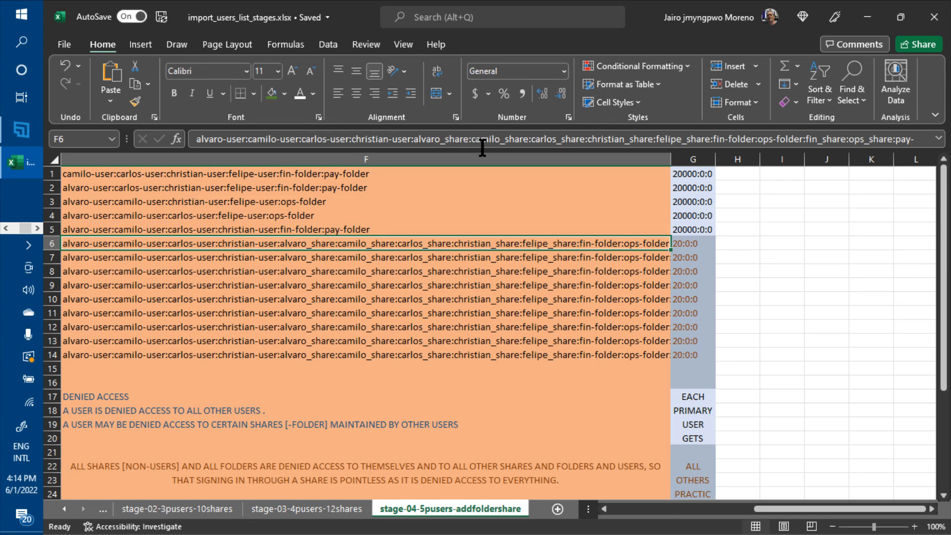
# Step: Examine the user, share and folder names in column A down to the pay-folder and pay_share entries
pyautogui.press('Left')
pyautogui.press('Left')
pyautogui.press('Left')
pyautogui.press('Left')
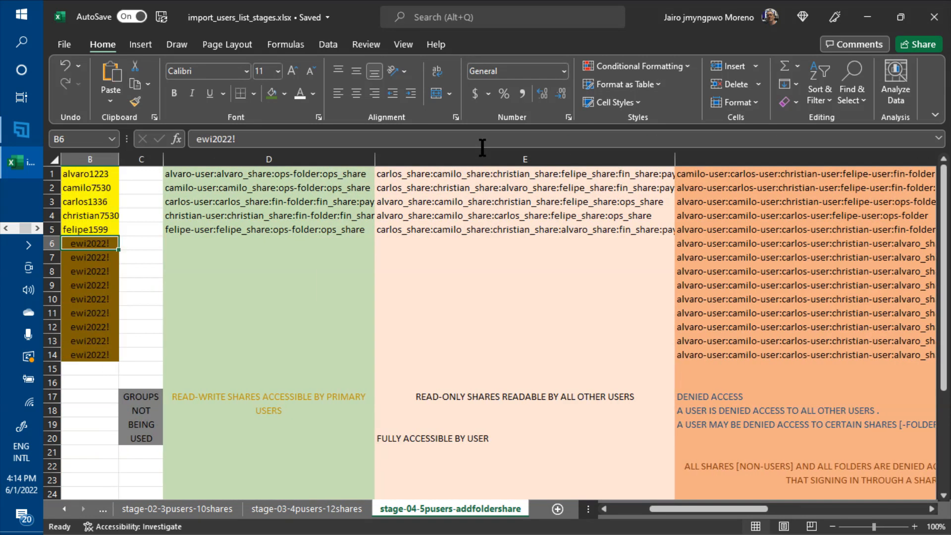
pyautogui.press('Left')
pyautogui.press('Down')
pyautogui.press('Down')
pyautogui.press('Down')
pyautogui.press('Down')
pyautogui.press('Down')
pyautogui.press('Down')
pyautogui.press('Down')
pyautogui.press('Down')
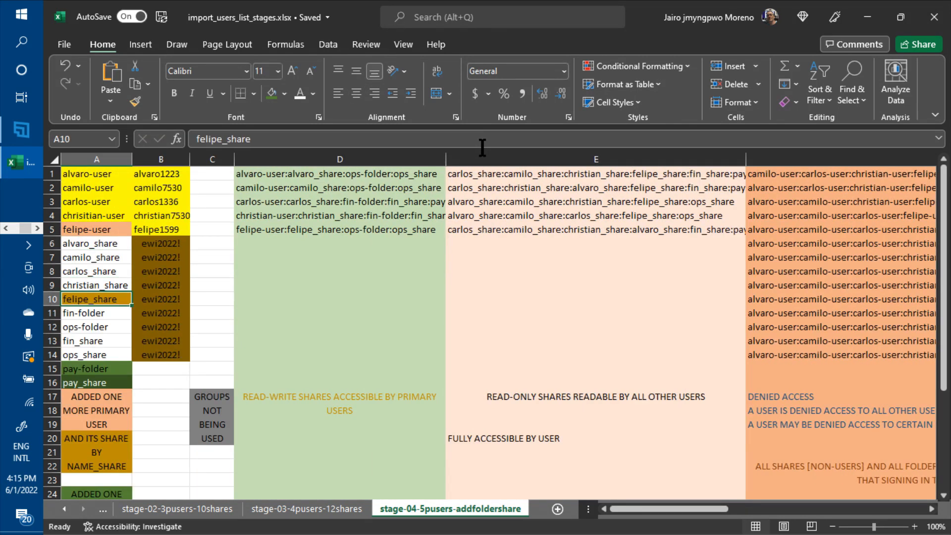
pyautogui.press('Down')
pyautogui.press('Down')
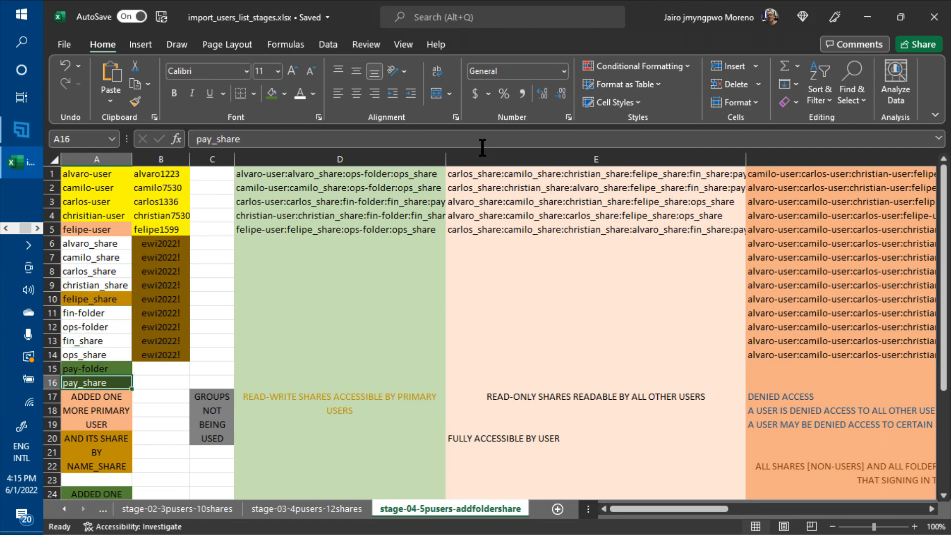
pyautogui.press('Up')
pyautogui.press('Down')
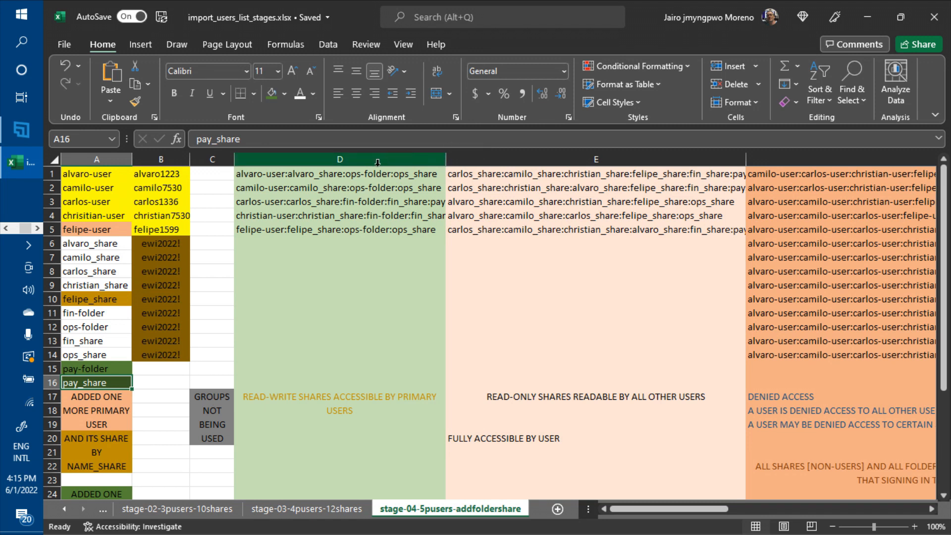
# Step: Insert an empty row at row 17 to separate the entries from the explanatory notes below
pyautogui.click(46, 399)
pyautogui.rightClick(52, 400)
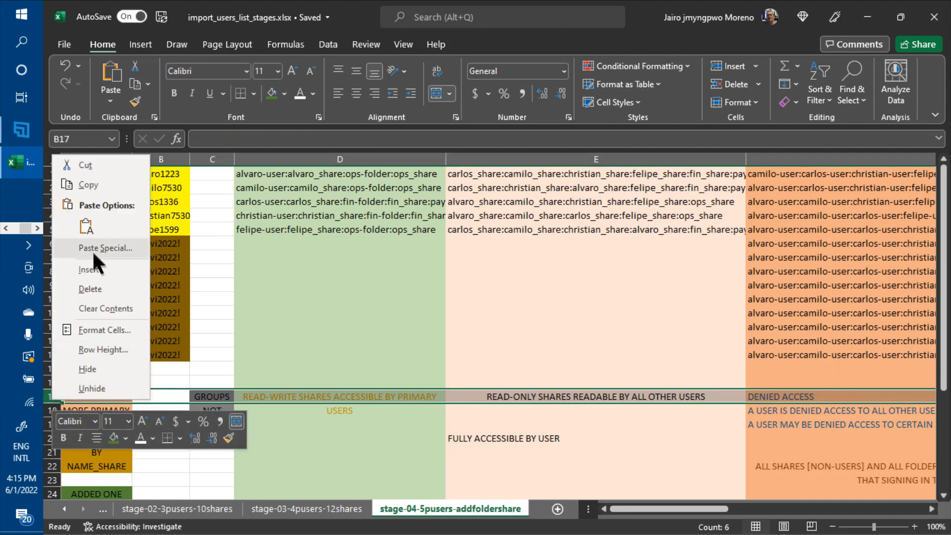
pyautogui.click(95, 270)
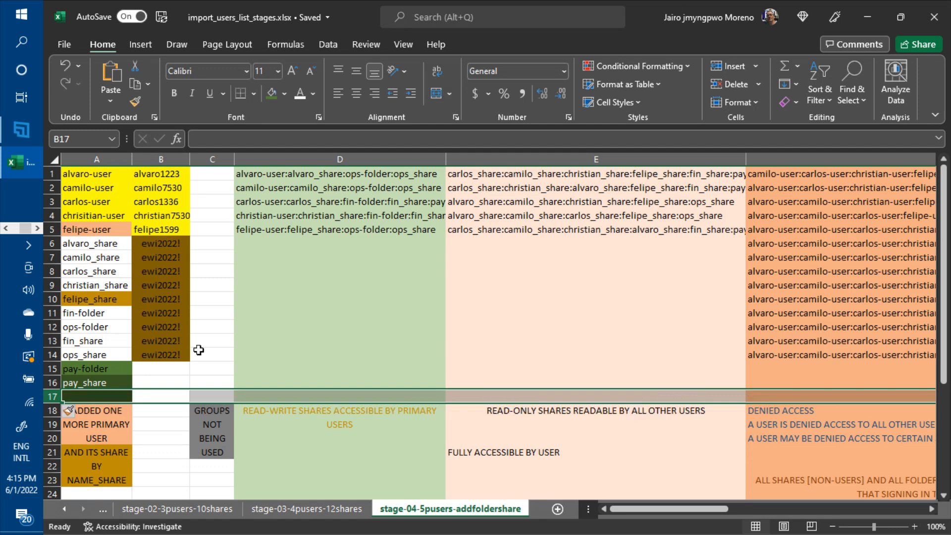
pyautogui.click(258, 384)
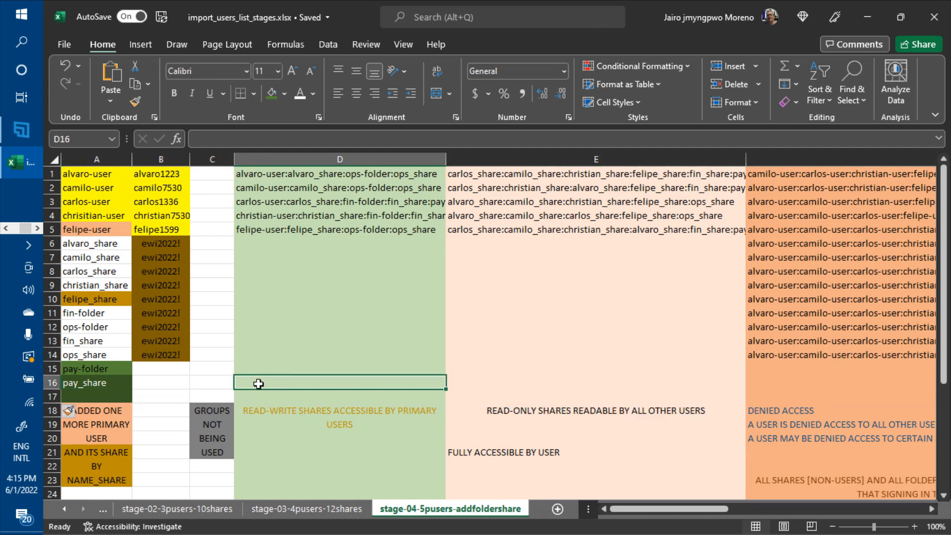
# Step: Copy the blank formatting of B17 onto row 17 from D17 onward and onto A17 to remove their fill colours
pyautogui.click(145, 397)
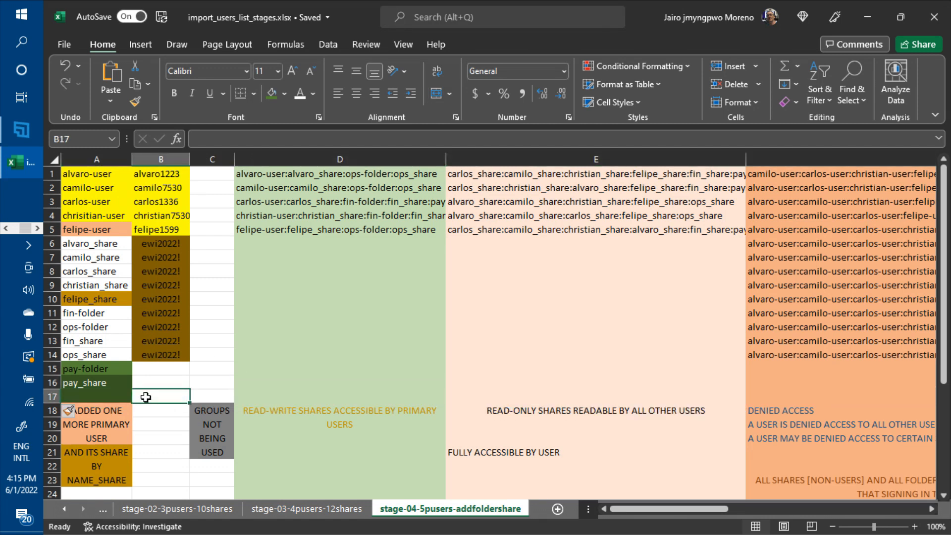
pyautogui.click(135, 102)
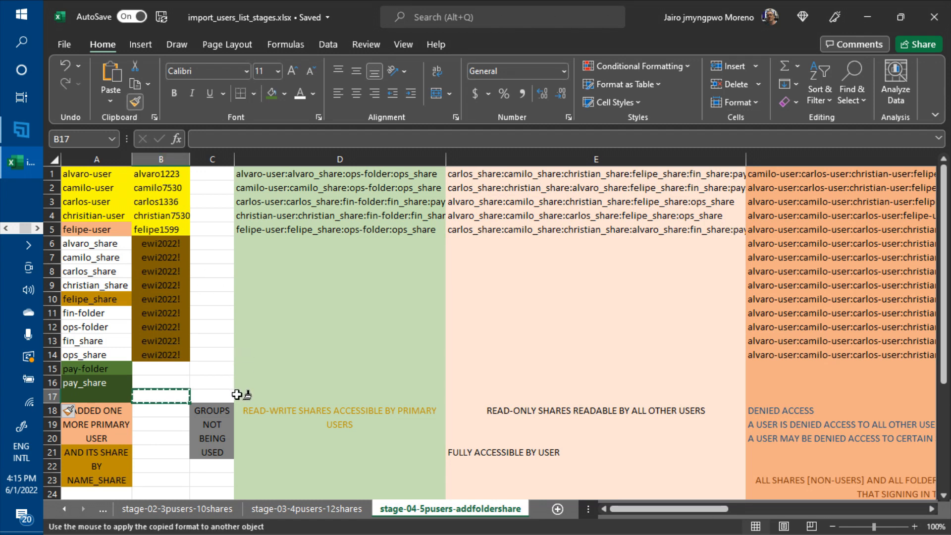
pyautogui.moveTo(237, 395)
pyautogui.mouseDown()
pyautogui.moveTo(940, 395)
pyautogui.moveTo(819, 395)
pyautogui.mouseUp()
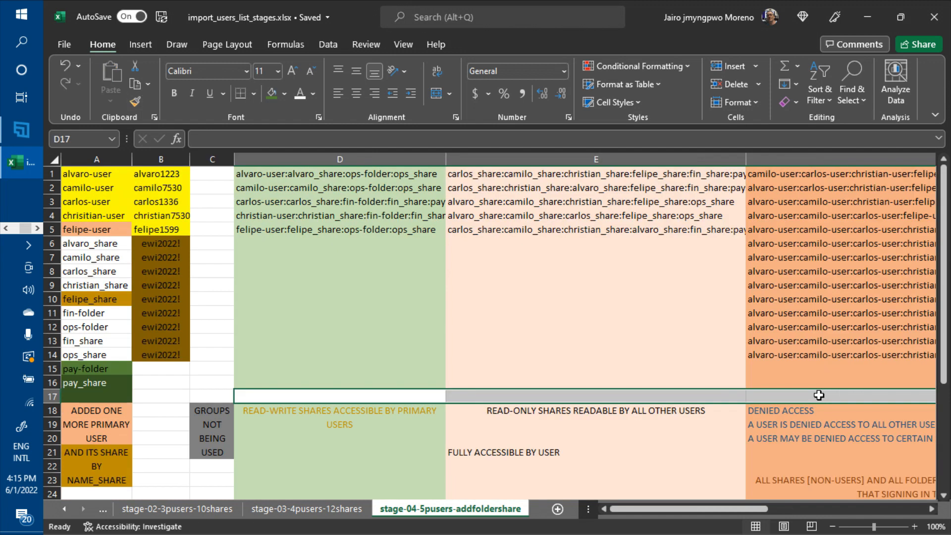
pyautogui.click(161, 396)
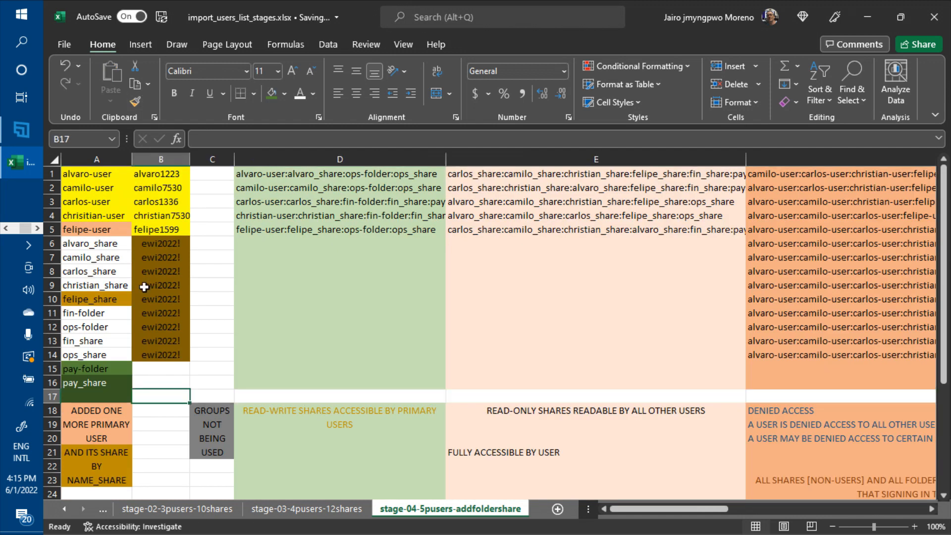
pyautogui.click(135, 102)
pyautogui.moveTo(84, 395); pyautogui.dragTo(84, 395)
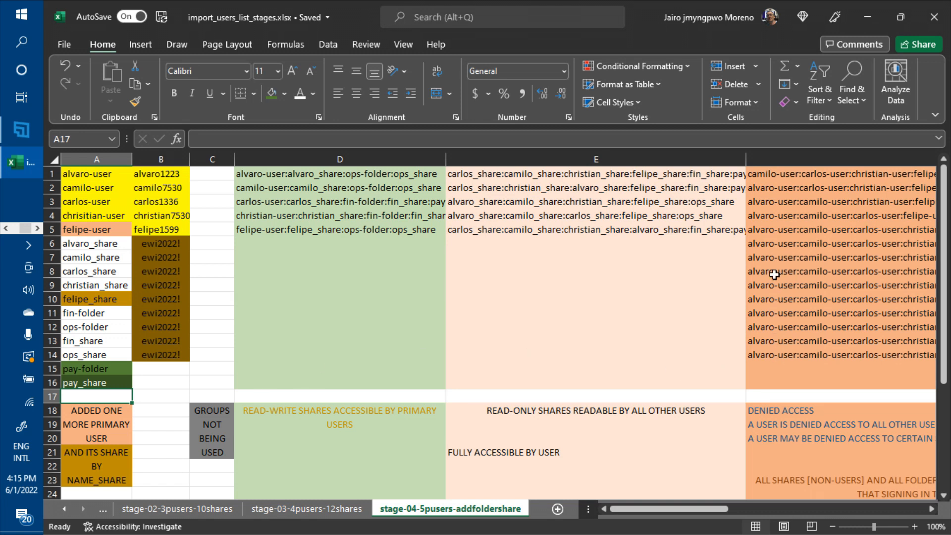
# Step: Examine the full denied-access list in F6 through to its last entries
pyautogui.click(773, 239)
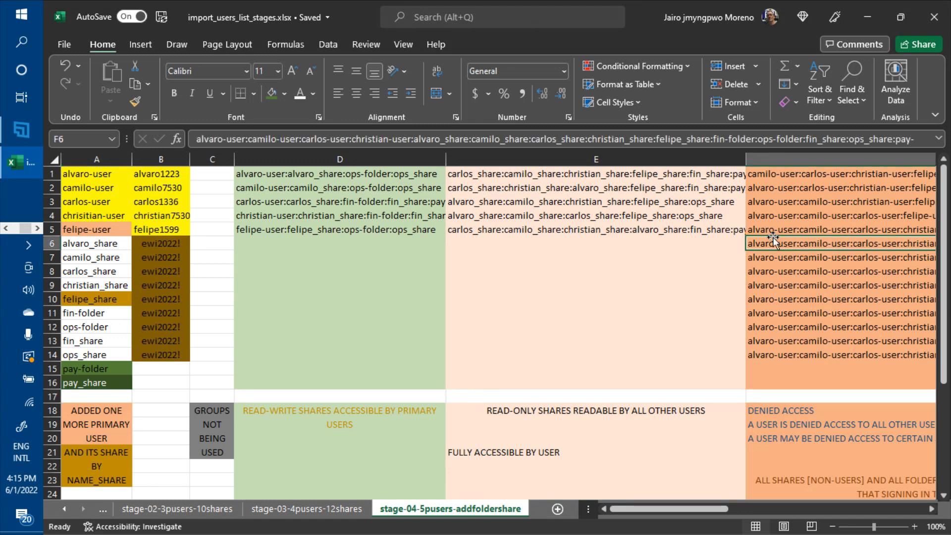
pyautogui.press('Right')
pyautogui.press('Right')
pyautogui.press('Left')
pyautogui.press('Left')
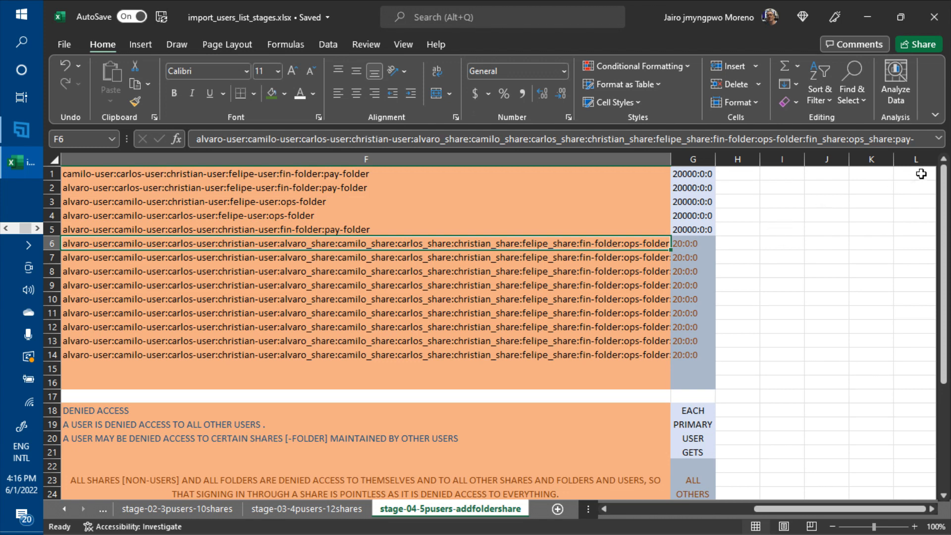
pyautogui.click(910, 143)
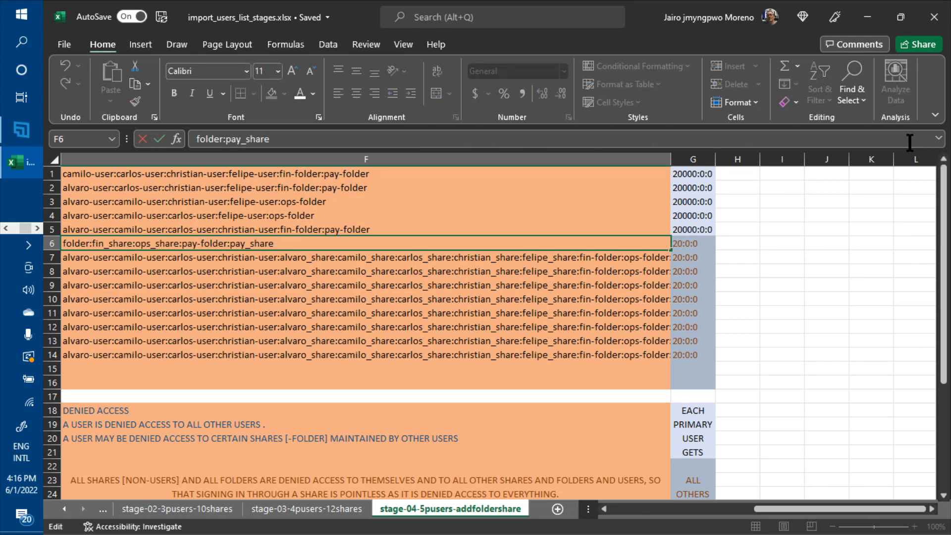
pyautogui.press('Return')
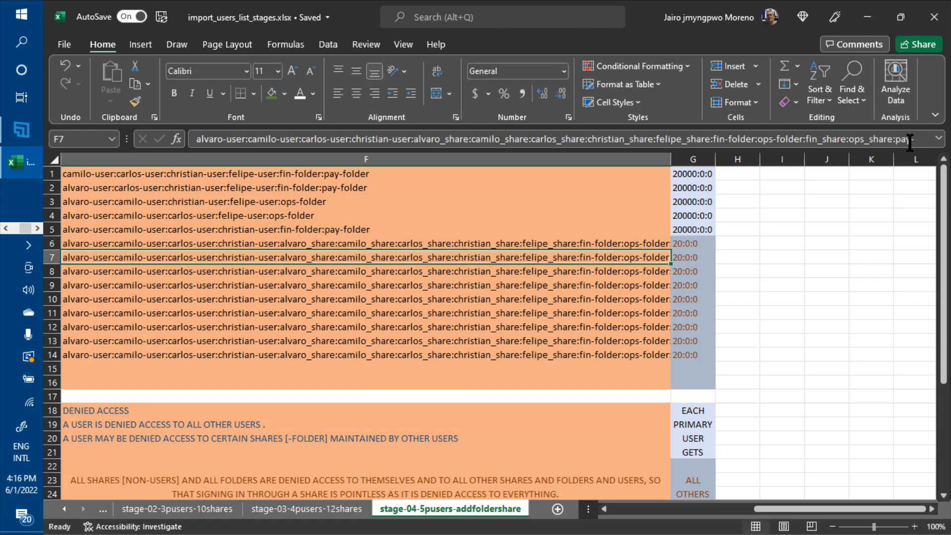
# Step: Copy the denied-access list from F6 to F7 and fill both cells down through F16
pyautogui.press('Up')
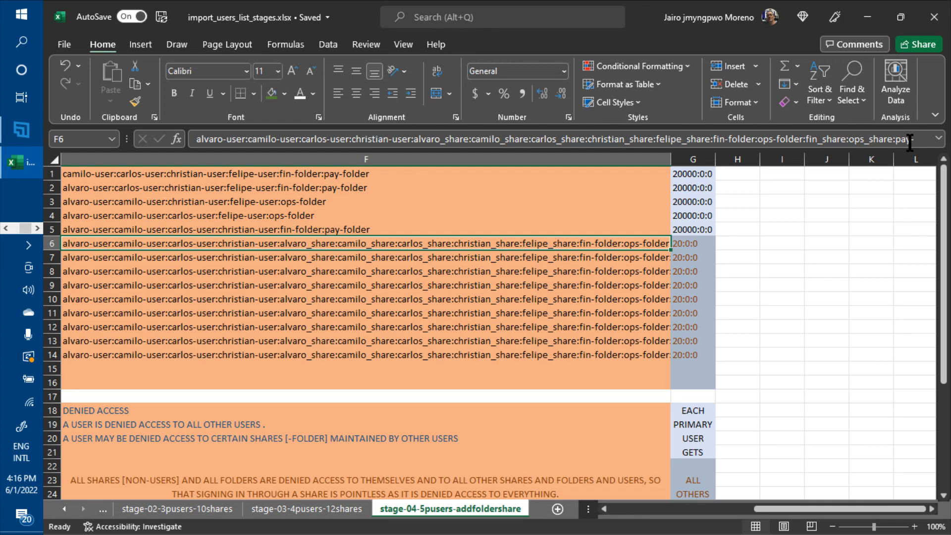
pyautogui.hotkey('ctrl', 'c')
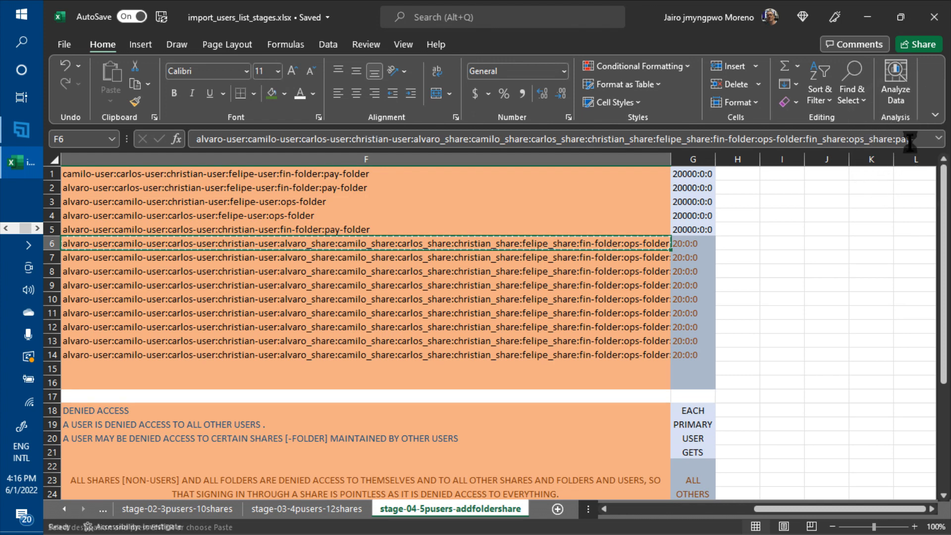
pyautogui.press('Down')
pyautogui.hotkey('ctrl', 'v')
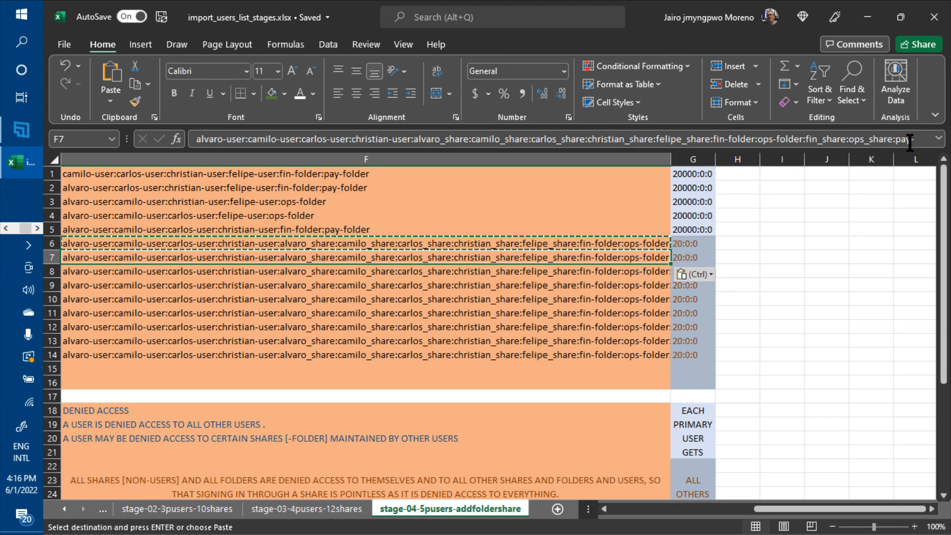
pyautogui.press('Up')
pyautogui.hotkey('shift', 'Down')
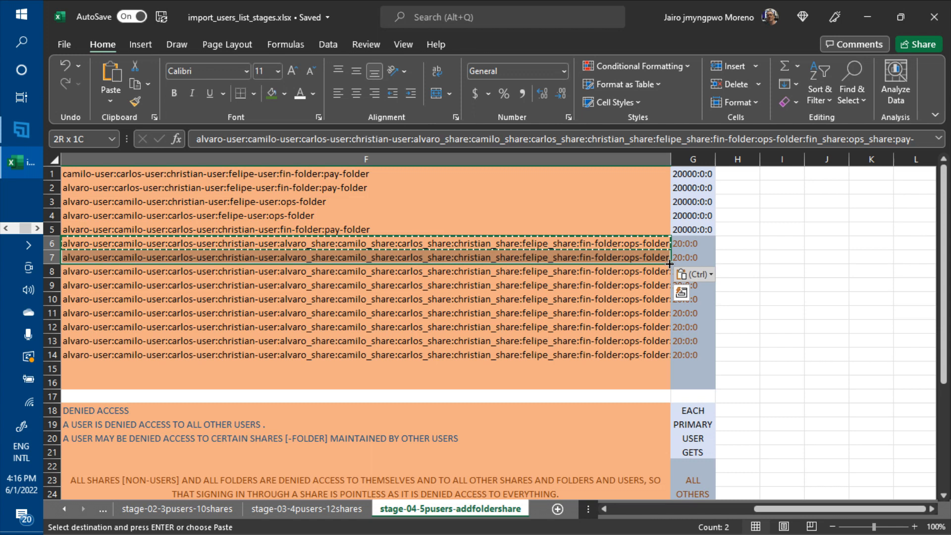
pyautogui.moveTo(671, 264); pyautogui.dragTo(667, 390)
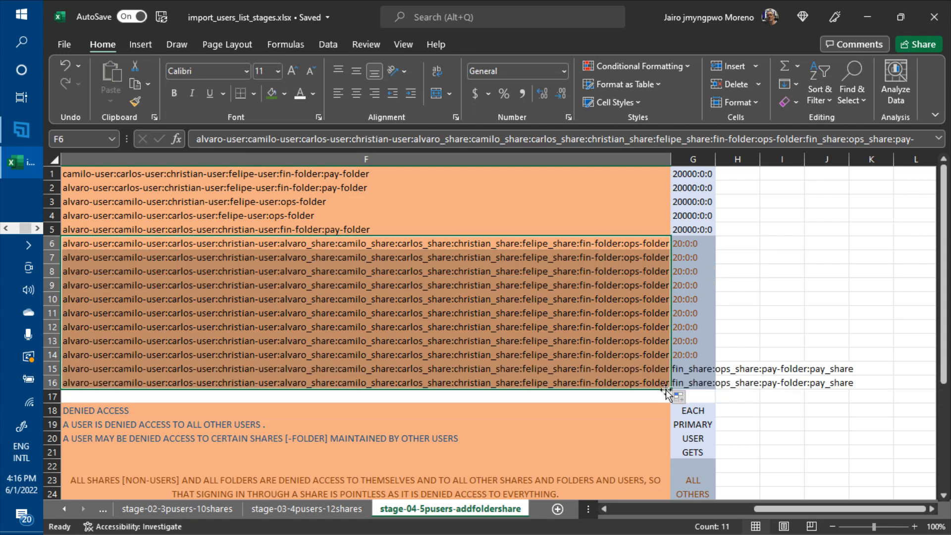
pyautogui.click(579, 369)
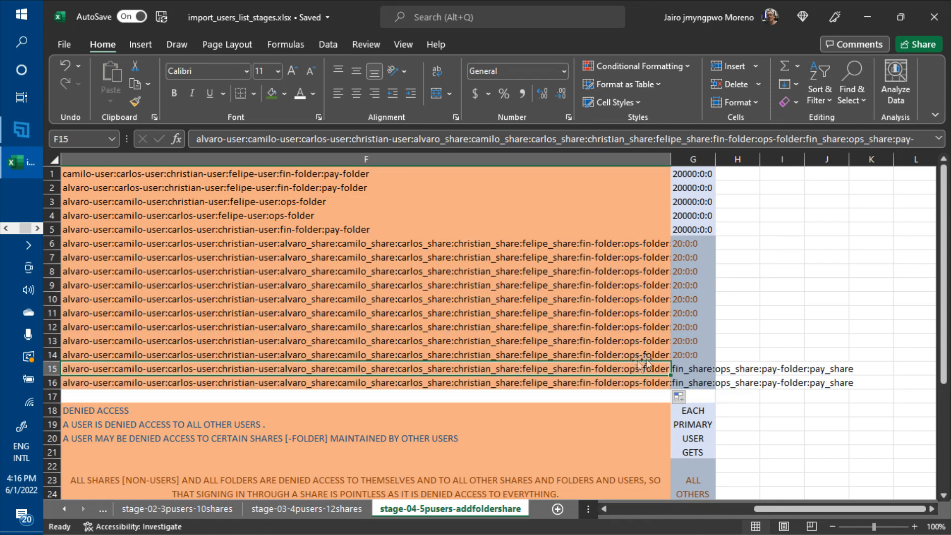
# Step: Copy the 20:0:0 quota from G13 into G15 and G16 for the pay-folder and pay_share rows
pyautogui.click(683, 341)
pyautogui.hotkey('ctrl', 'c')
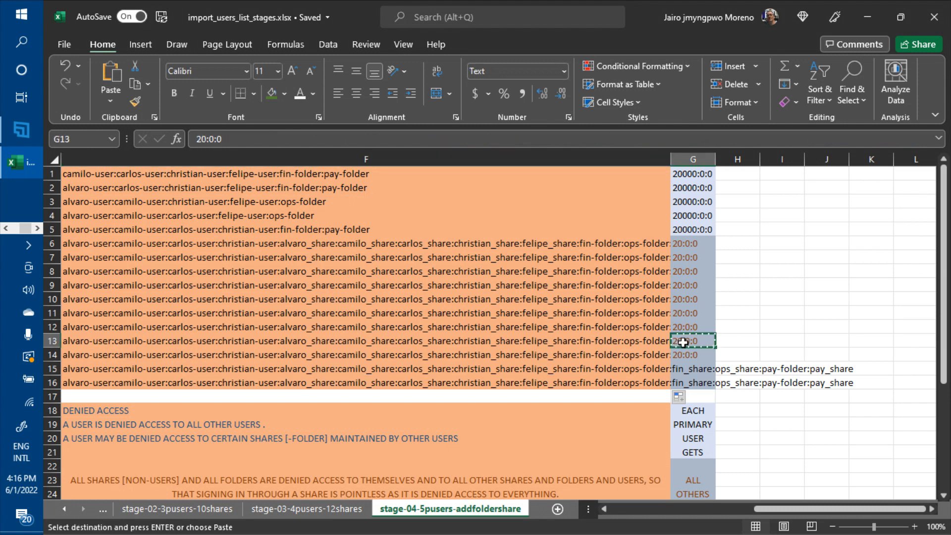
pyautogui.click(684, 367)
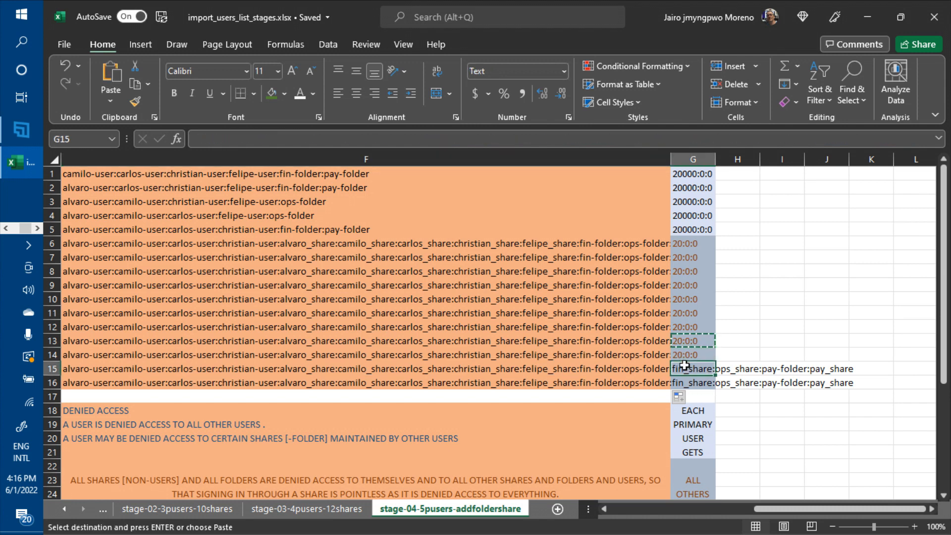
pyautogui.hotkey('ctrl', 'v')
pyautogui.keyDown('ctrl'); pyautogui.click(686, 381); pyautogui.keyUp('ctrl')
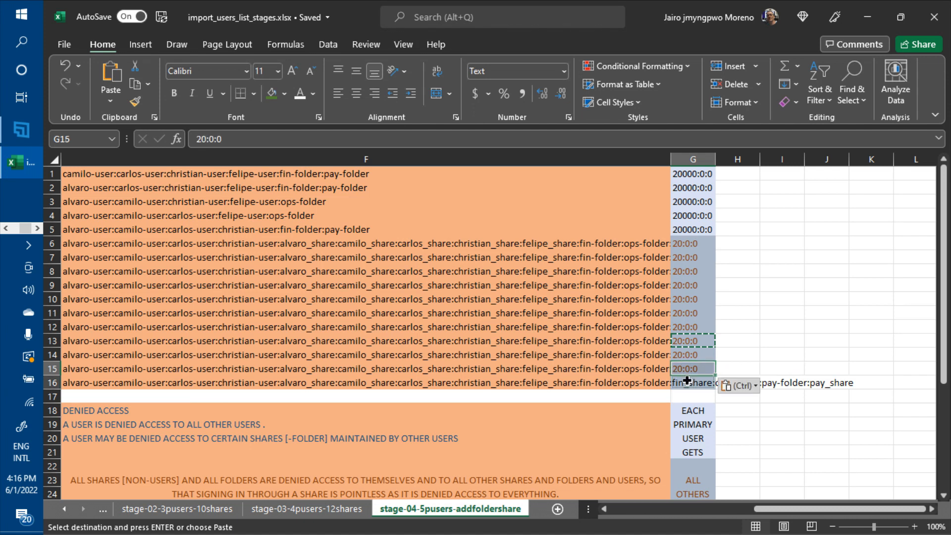
pyautogui.hotkey('ctrl', 'v')
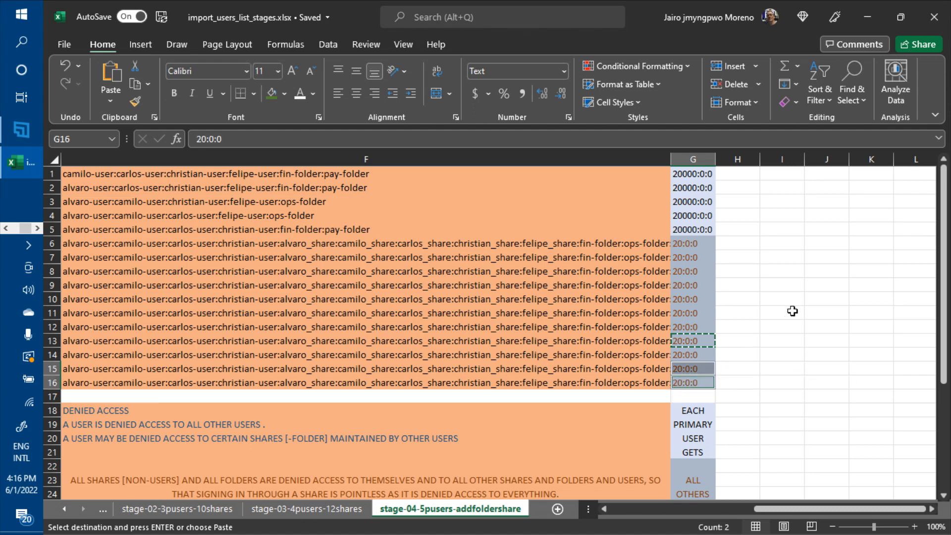
# Step: Examine the user, share and folder names in column A and the note in A18
pyautogui.press('Escape')
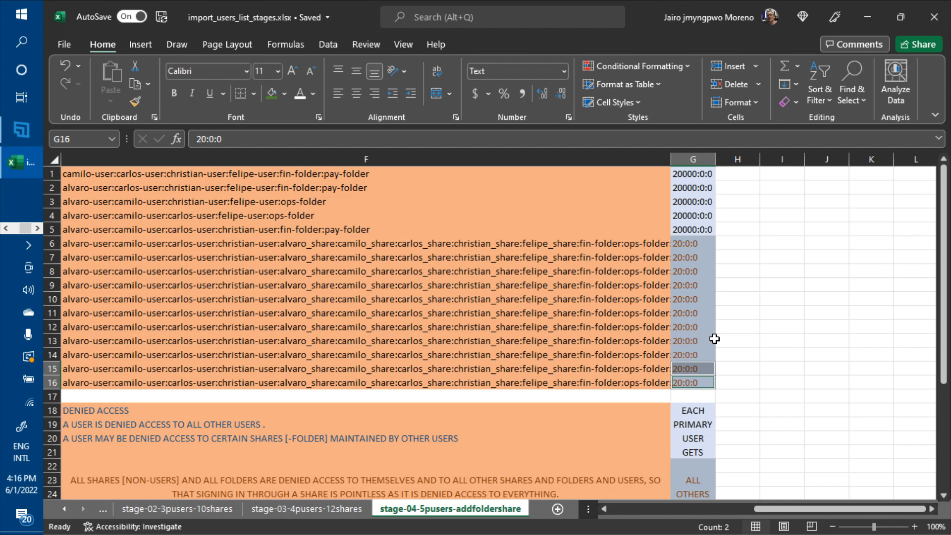
pyautogui.press('Home')
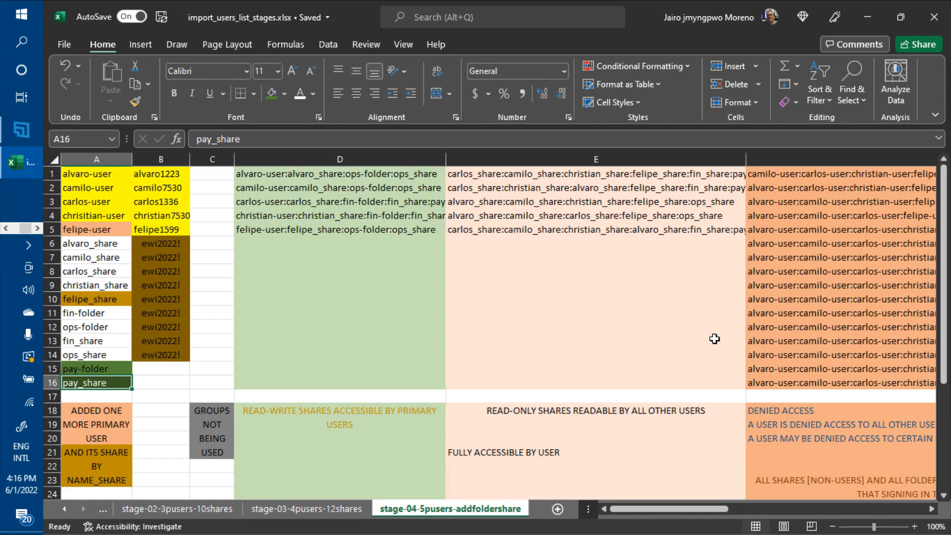
pyautogui.press('Up')
pyautogui.press('Up')
pyautogui.press('Up')
pyautogui.press('Up')
pyautogui.press('Up')
pyautogui.press('Up')
pyautogui.press('Up')
pyautogui.press('Up')
pyautogui.press('Up')
pyautogui.press('Up')
pyautogui.press('Up')
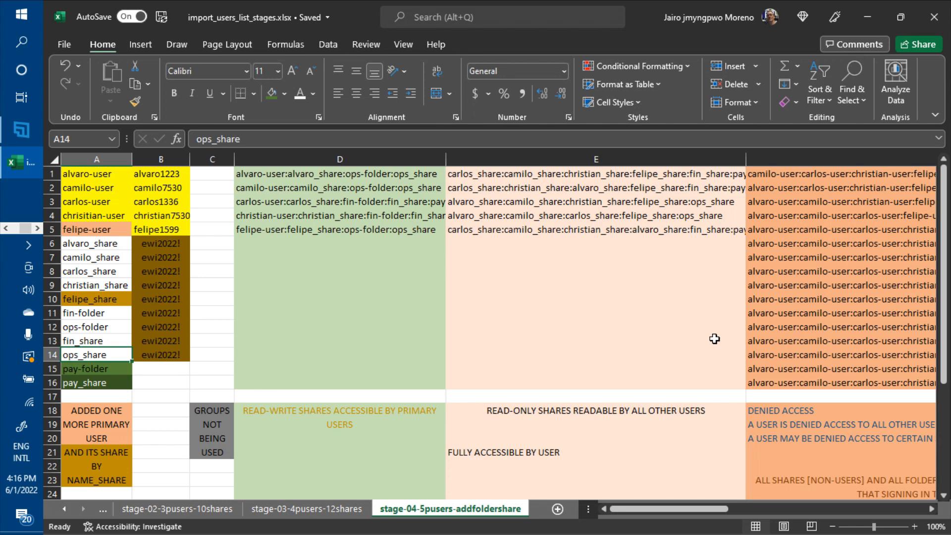
pyautogui.press('Up')
pyautogui.press('Up')
pyautogui.press('Up')
pyautogui.press('Up')
pyautogui.press('Down')
pyautogui.press('Down')
pyautogui.press('Down')
pyautogui.press('Down')
pyautogui.press('Down')
pyautogui.press('Down')
pyautogui.press('Down')
pyautogui.press('Down')
pyautogui.press('Down')
pyautogui.press('Down')
pyautogui.press('Down')
pyautogui.press('Down')
pyautogui.press('Down')
pyautogui.press('Down')
pyautogui.press('Down')
pyautogui.press('Down')
pyautogui.press('Down')
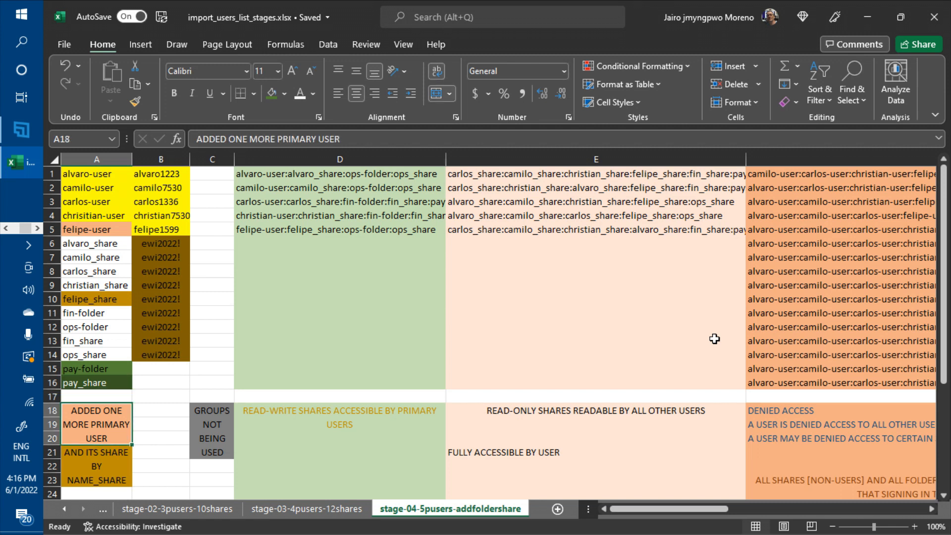
pyautogui.press('Up')
pyautogui.press('Up')
pyautogui.press('Up')
pyautogui.press('Up')
pyautogui.press('Up')
pyautogui.press('Up')
pyautogui.press('Up')
pyautogui.press('Up')
pyautogui.press('Down')
pyautogui.press('Down')
pyautogui.press('Down')
pyautogui.press('Down')
pyautogui.press('Down')
pyautogui.press('Down')
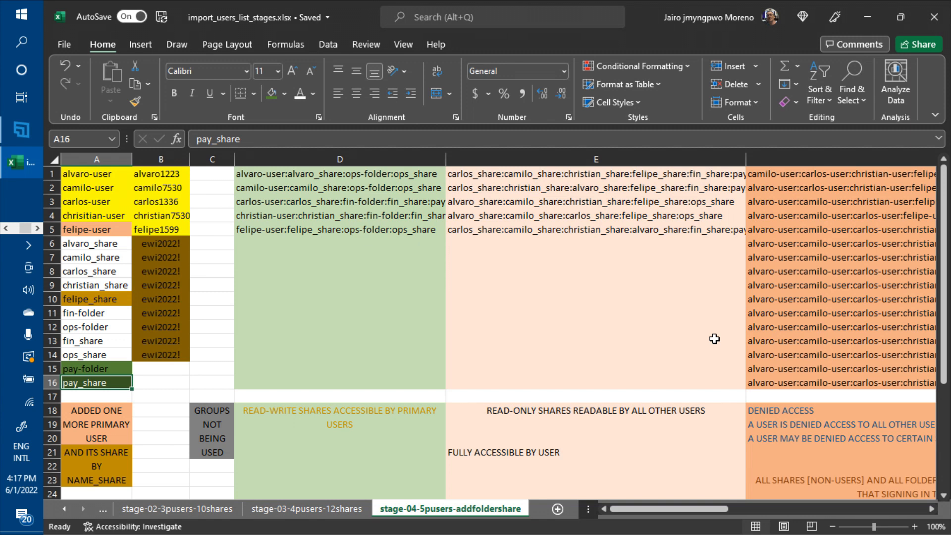
pyautogui.press('Up')
pyautogui.press('Up')
pyautogui.press('Up')
pyautogui.press('Up')
pyautogui.press('Up')
pyautogui.press('Up')
pyautogui.press('Up')
pyautogui.press('Up')
pyautogui.press('Up')
pyautogui.press('Up')
pyautogui.press('Up')
pyautogui.press('Up')
pyautogui.press('Up')
pyautogui.press('Up')
pyautogui.press('Up')
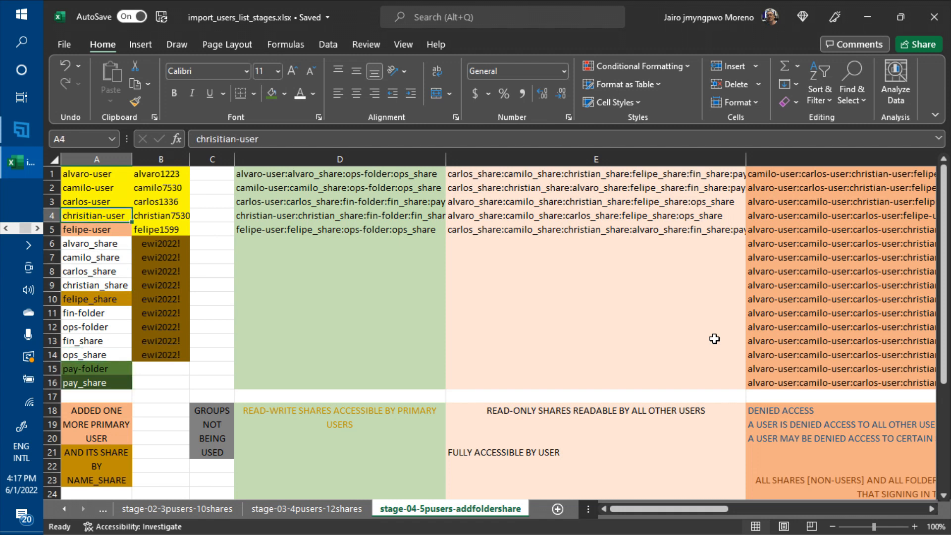
# Step: Search the sheet for "_folder" to check for wrongly separated folder names
pyautogui.hotkey('ctrl', 'f')
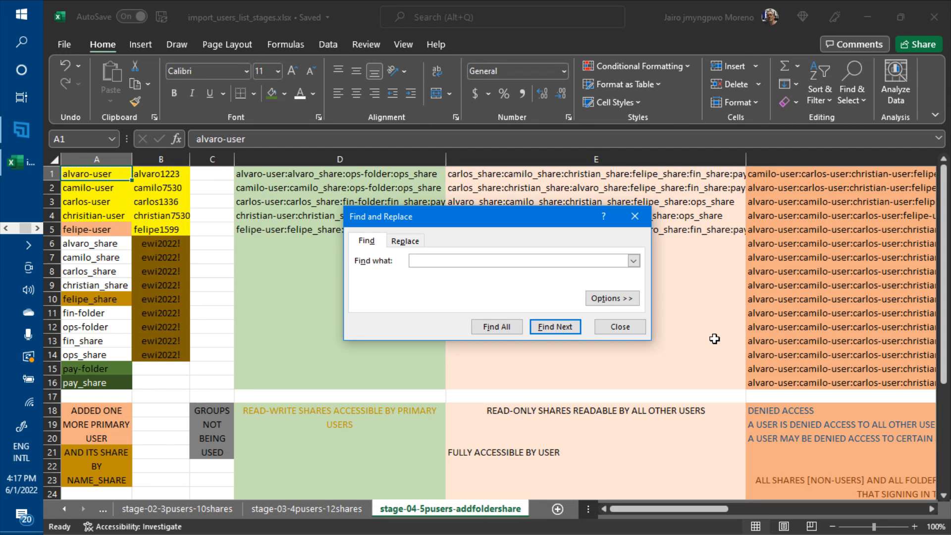
pyautogui.write('_folder')
pyautogui.press('Return')
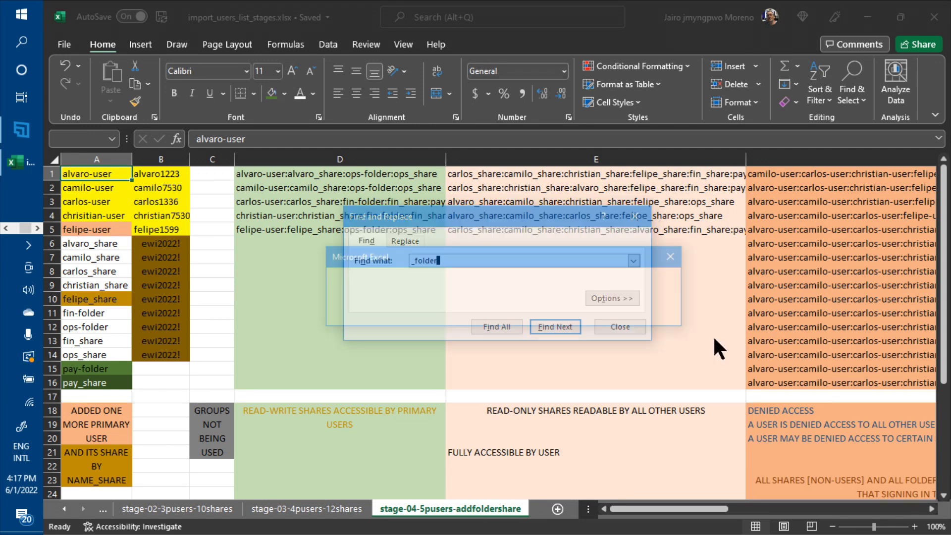
pyautogui.press('Return')
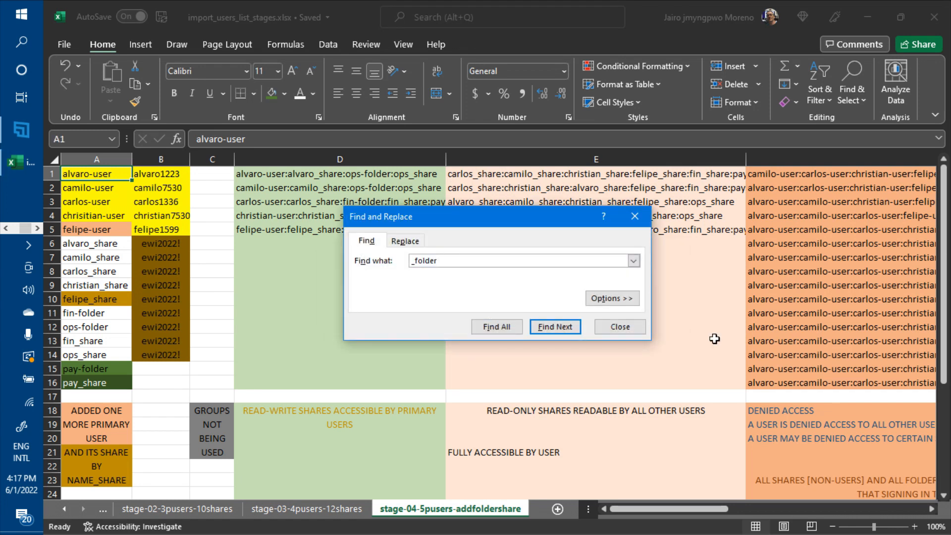
# Step: Search the sheet for "-share" to check for wrongly separated share names, and close the search
pyautogui.press('BackSpace')
pyautogui.press('BackSpace')
pyautogui.press('BackSpace')
pyautogui.press('BackSpace')
pyautogui.press('BackSpace')
pyautogui.press('BackSpace')
pyautogui.press('BackSpace')
pyautogui.write('-share')
pyautogui.press('Return')
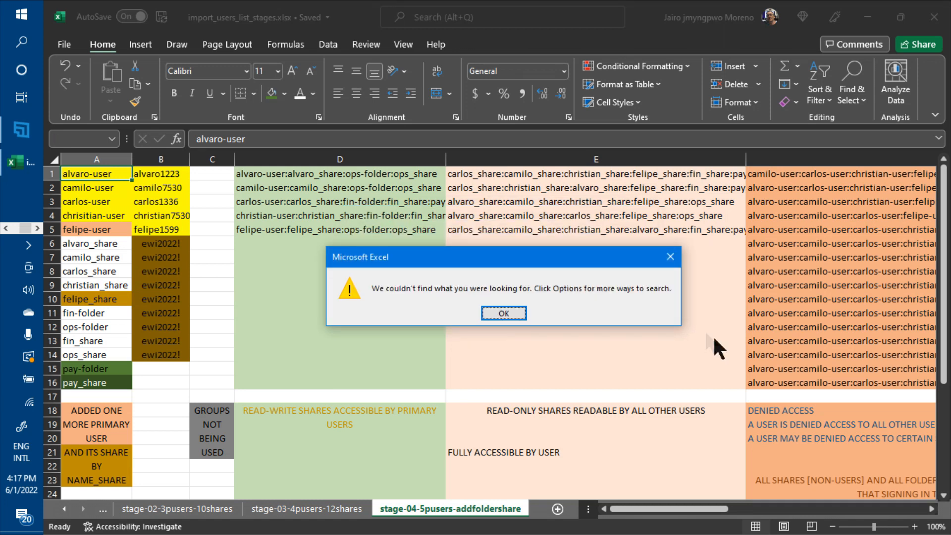
pyautogui.click(670, 257)
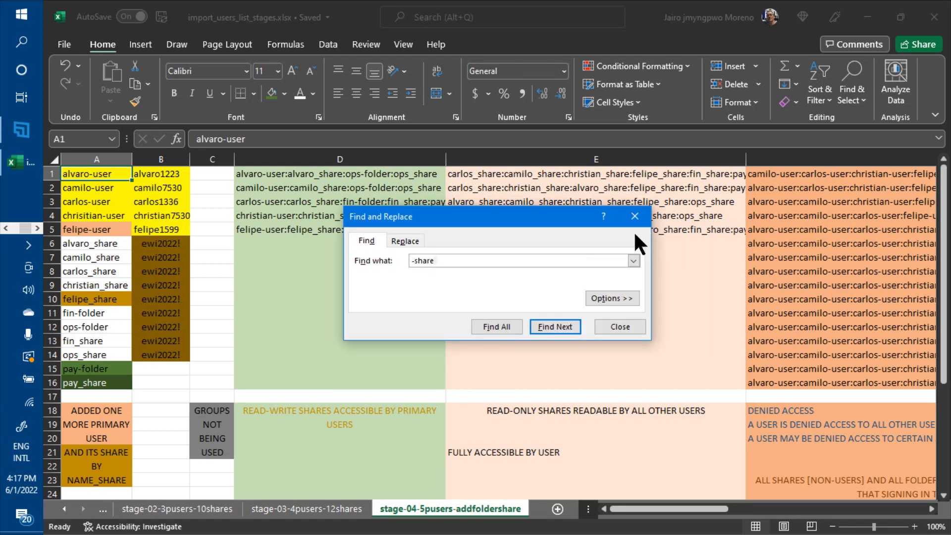
pyautogui.click(635, 216)
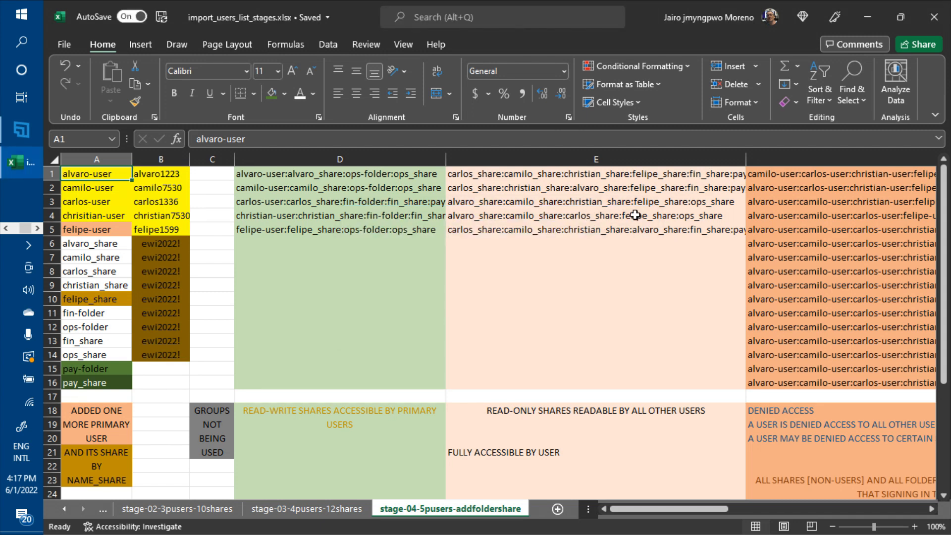
# Step: Save the workbook and check the read-write lists in D3 and D4
pyautogui.hotkey('ctrl', 's')
pyautogui.click(366, 202)
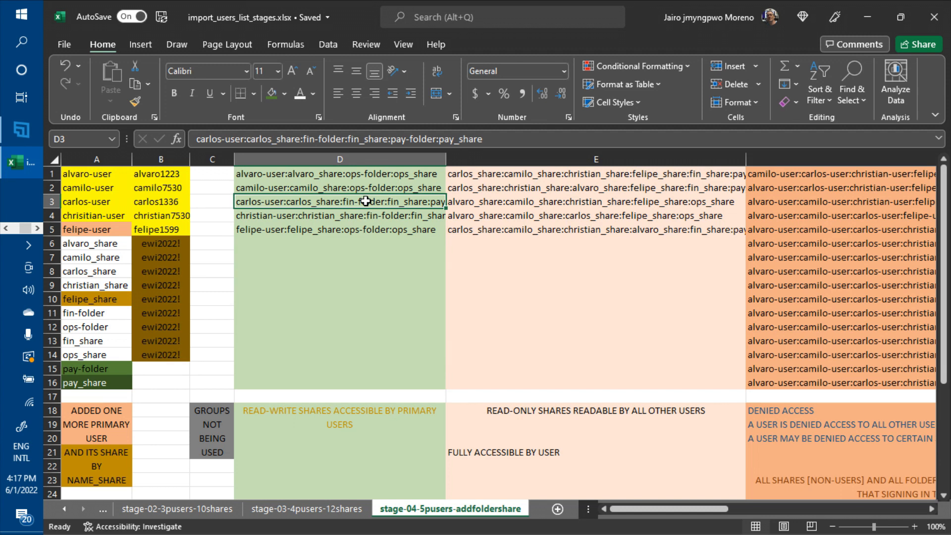
pyautogui.click(365, 213)
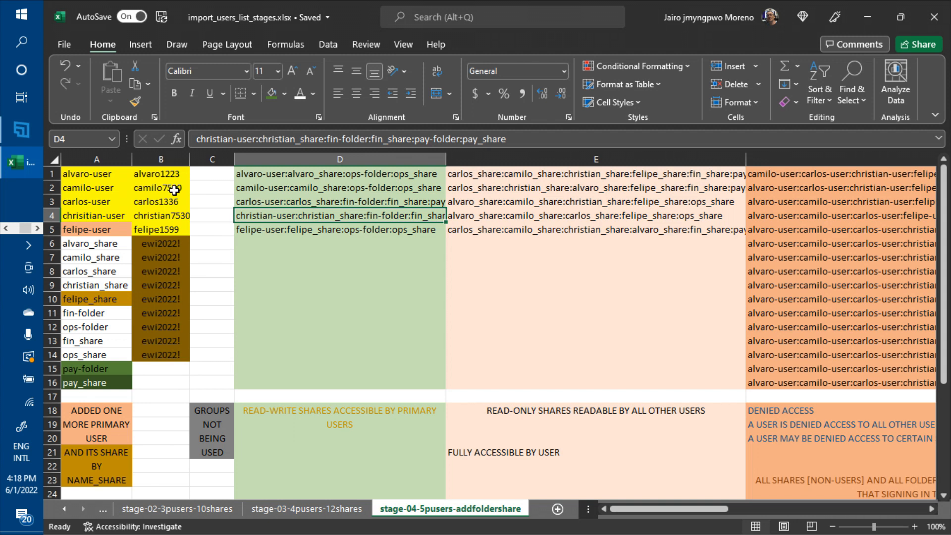
# Step: Copy the complete stage-04 import range A1:G16
pyautogui.click(82, 170)
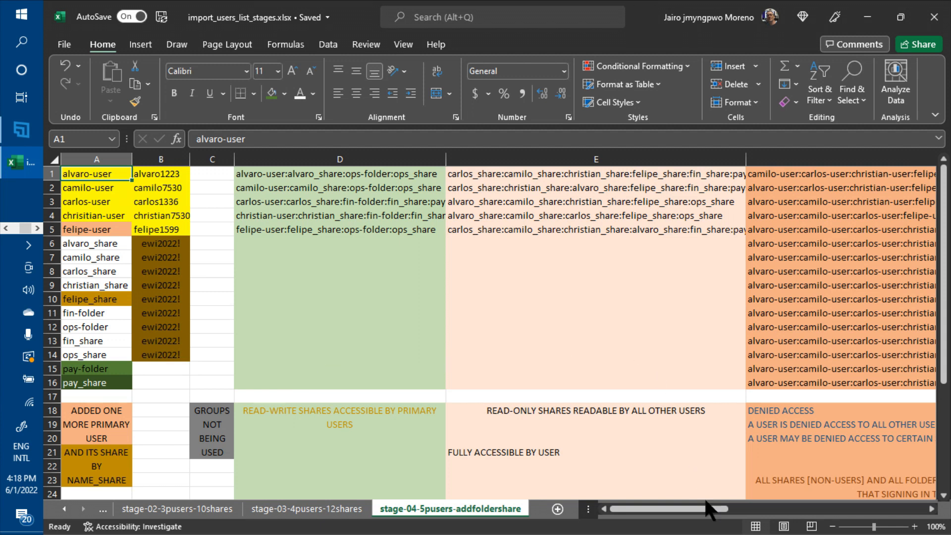
pyautogui.moveTo(708, 511); pyautogui.dragTo(890, 509)
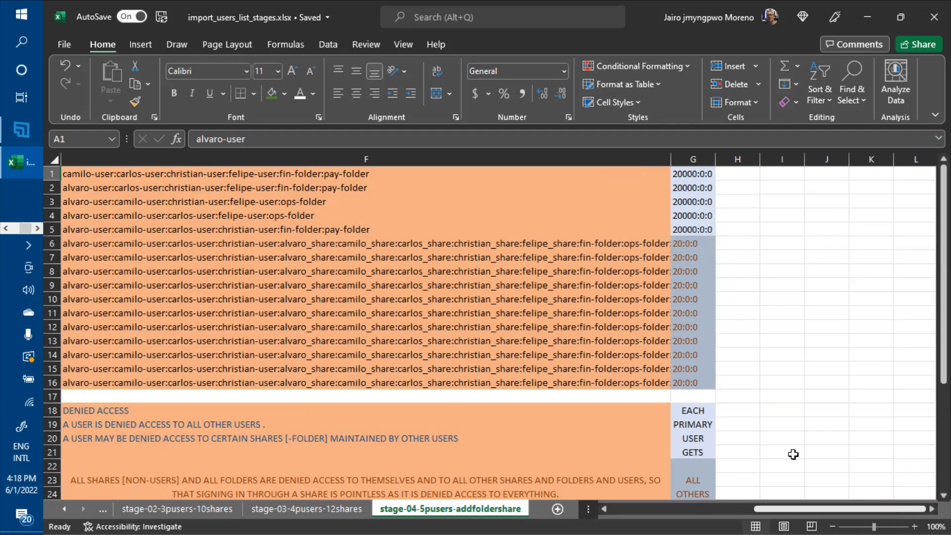
pyautogui.keyDown('shift'); pyautogui.click(703, 381); pyautogui.keyUp('shift')
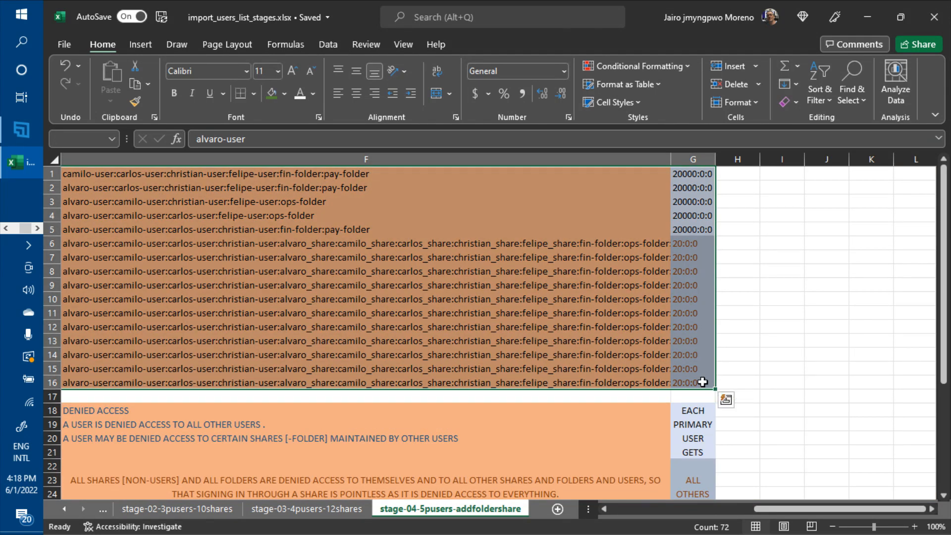
pyautogui.hotkey('ctrl', 'c')
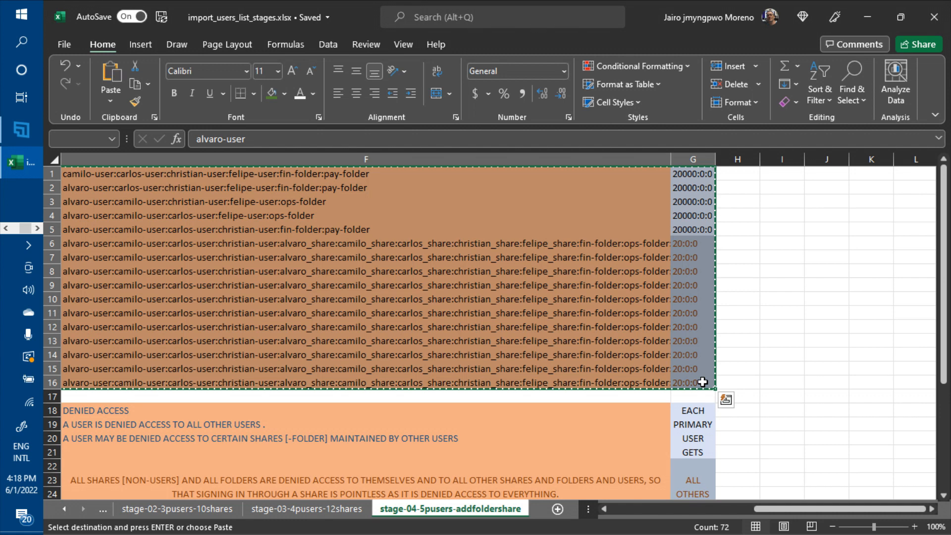
# Step: Open import_users_list_stage-03--20220531.txt from the EWI NAS folder in Notepad and replace its entire text with the copied range
pyautogui.hotkey('alt', 'Tab')
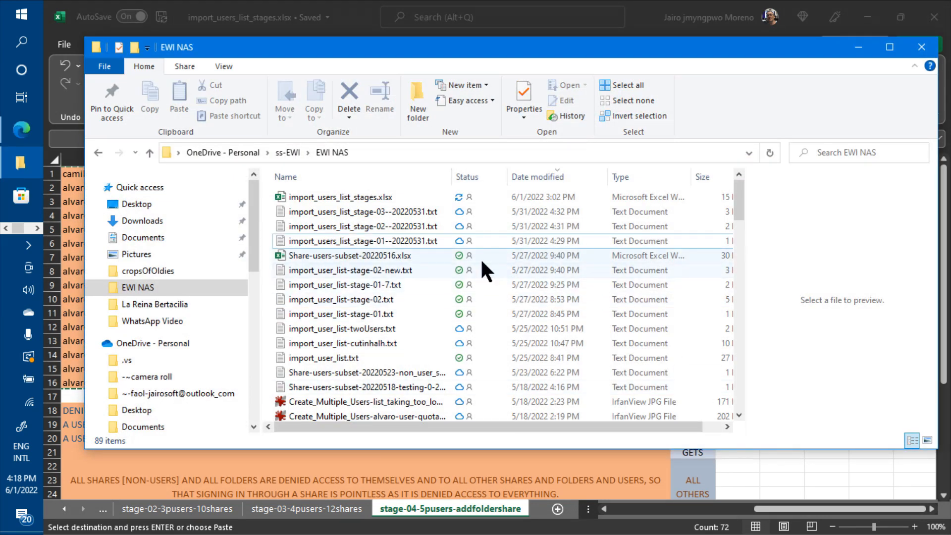
pyautogui.click(400, 211)
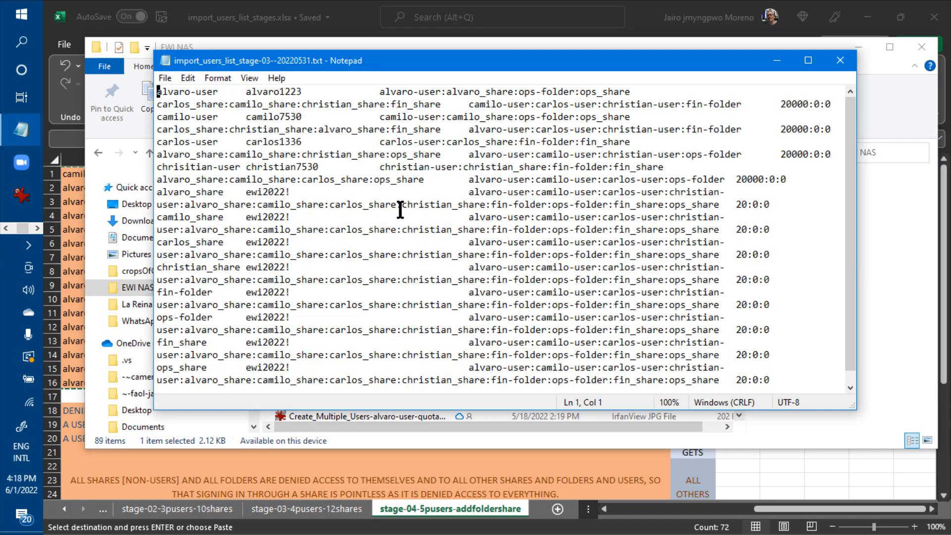
pyautogui.hotkey('ctrl', 'a')
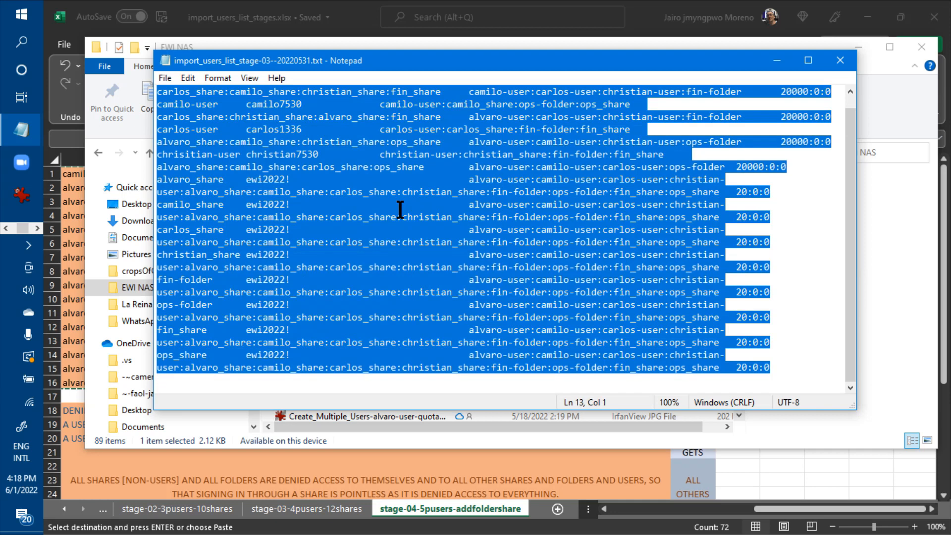
pyautogui.hotkey('ctrl', 'v')
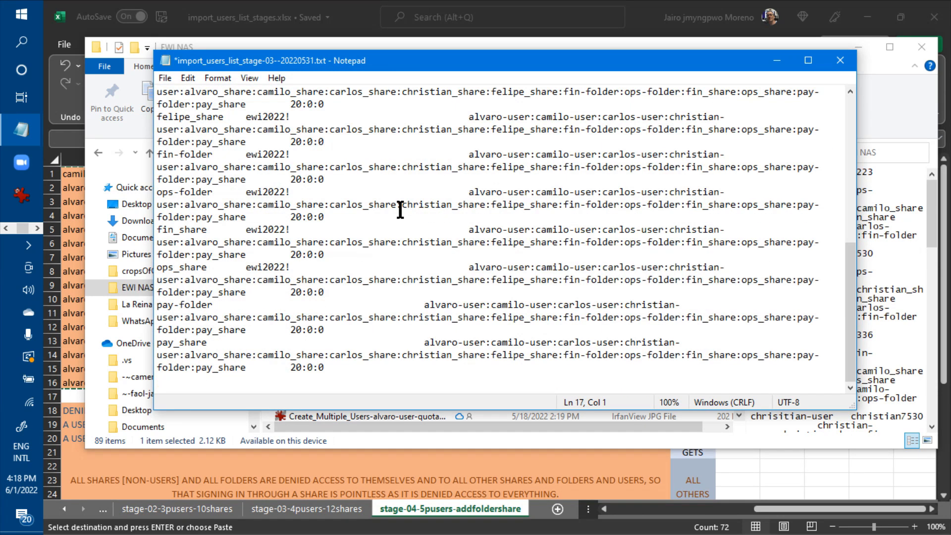
# Step: Save the text as a new file named import_users_list_stage-04--20220601.txt in the EWI NAS folder
pyautogui.click(163, 77)
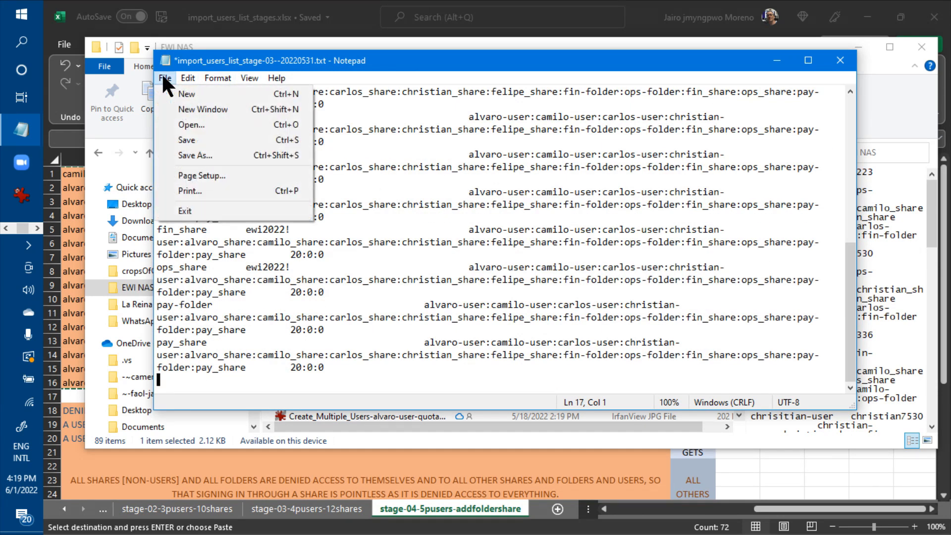
pyautogui.click(189, 155)
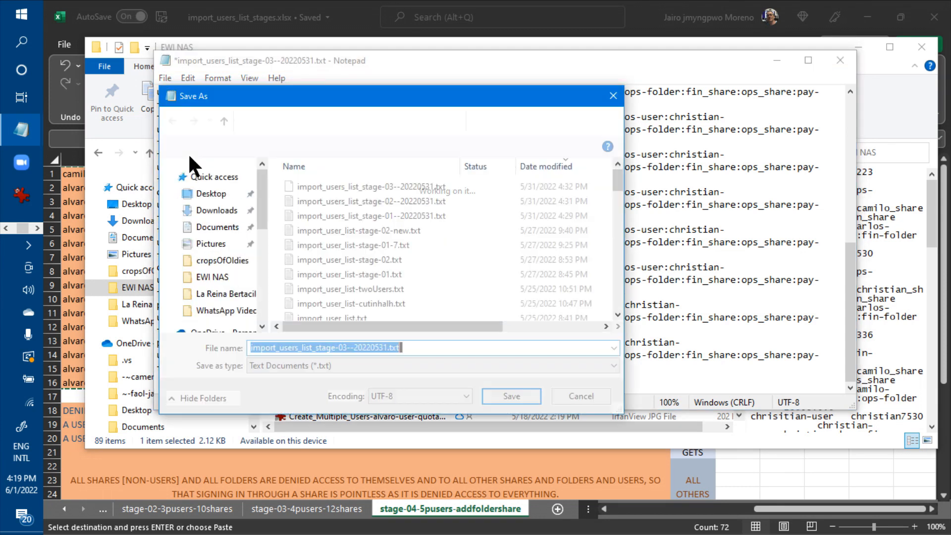
pyautogui.click(326, 187)
pyautogui.click(343, 348)
pyautogui.click(343, 346)
pyautogui.click(344, 347)
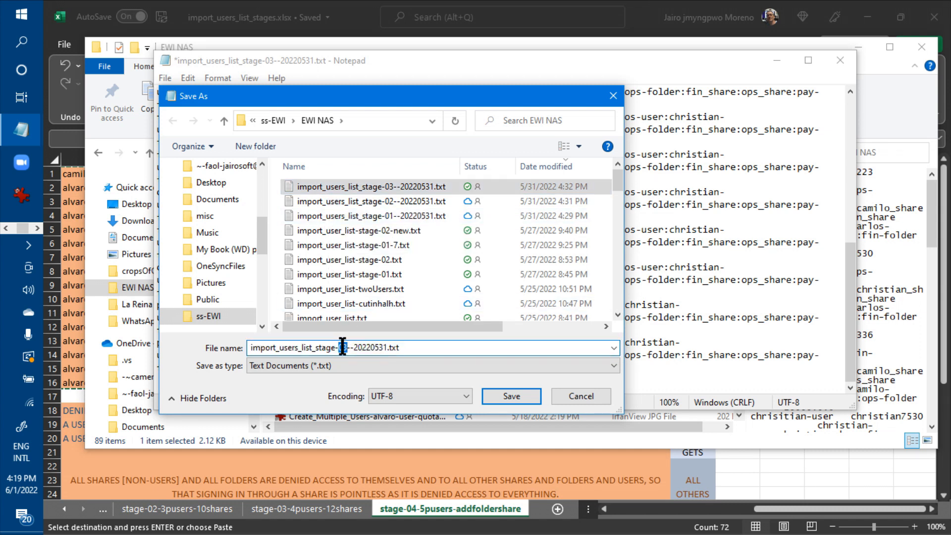
pyautogui.press('BackSpace')
pyautogui.write('4')
pyautogui.press('Right')
pyautogui.press('Right')
pyautogui.press('Right')
pyautogui.press('Right')
pyautogui.press('Right')
pyautogui.press('Right')
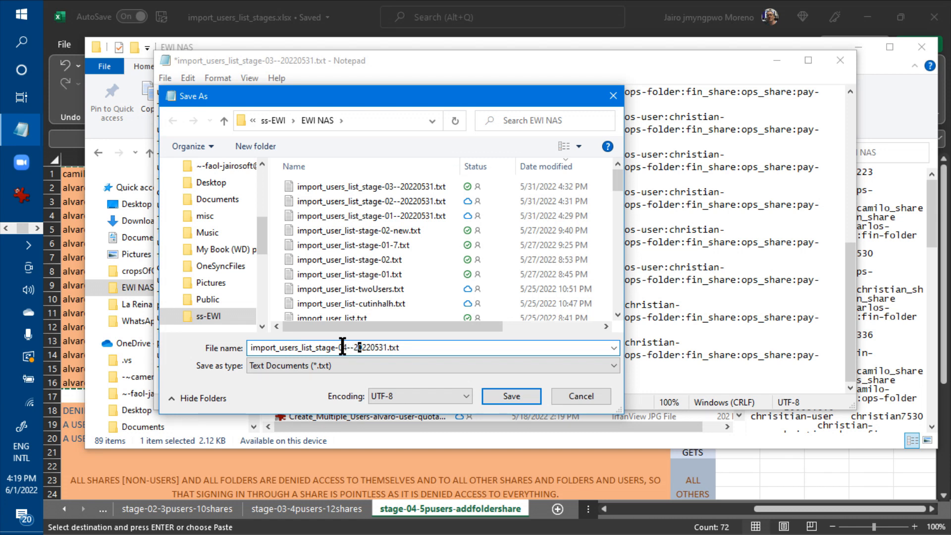
pyautogui.press('Right')
pyautogui.hotkey('shift', 'Right')
pyautogui.hotkey('shift', 'Right')
pyautogui.hotkey('shift', 'Right')
pyautogui.write('601')
pyautogui.press('Return')
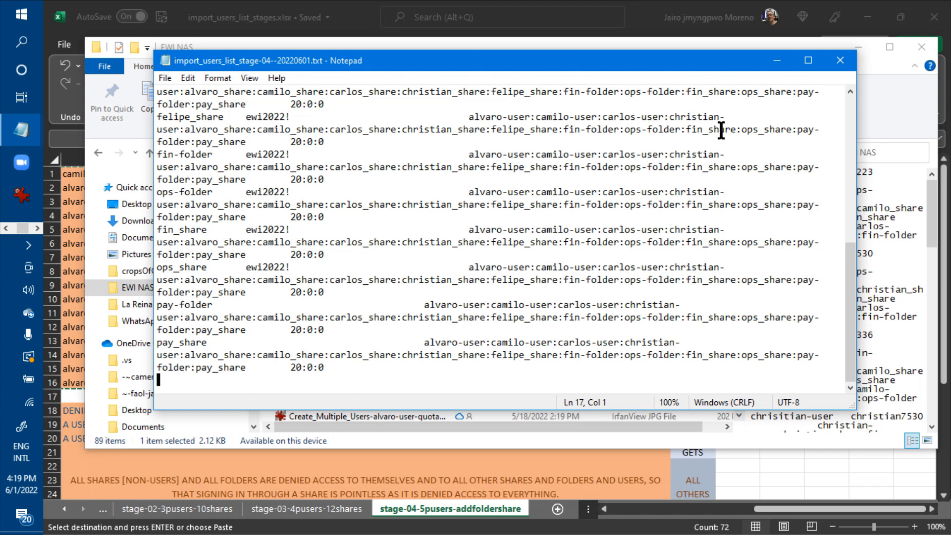
# Step: Move and widen the Notepad window to review the stage-04 import list, and close the file
pyautogui.moveTo(640, 60); pyautogui.dragTo(716, 211)
pyautogui.moveTo(656, 194); pyautogui.dragTo(563, 185)
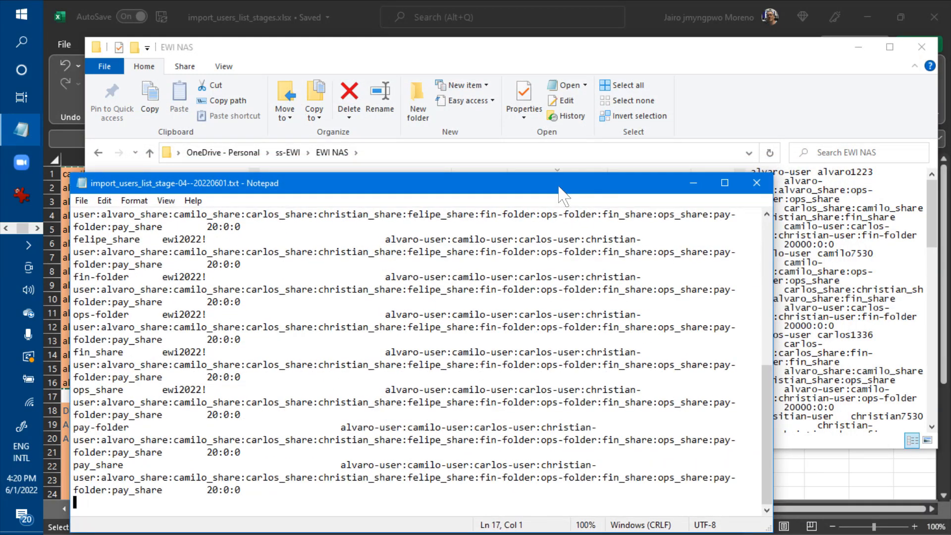
pyautogui.moveTo(773, 276); pyautogui.dragTo(940, 274)
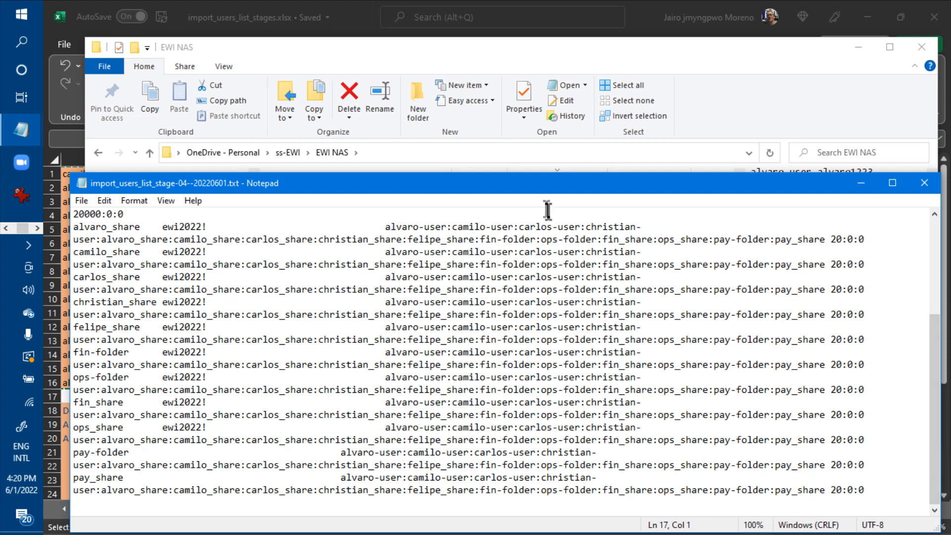
pyautogui.click(917, 190)
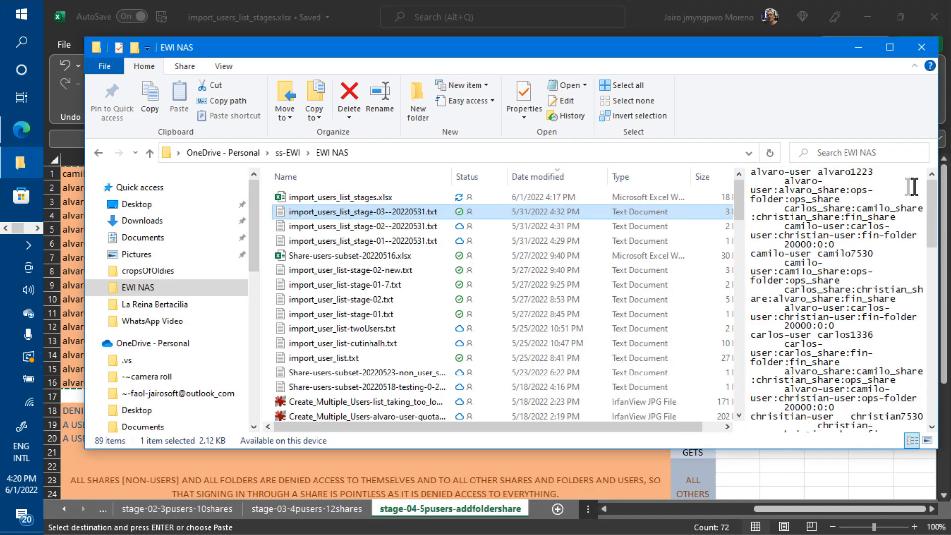
# Step: Open the stage-01 and stage-02 import text files dated 20220531 to review their user lists, and return to the EWI NAS folder
pyautogui.click(428, 240)
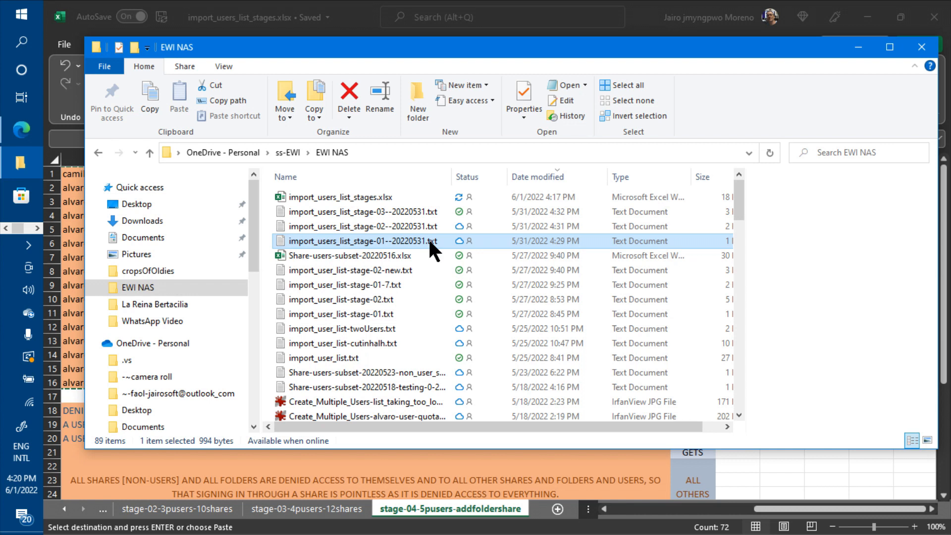
pyautogui.doubleClick(428, 238)
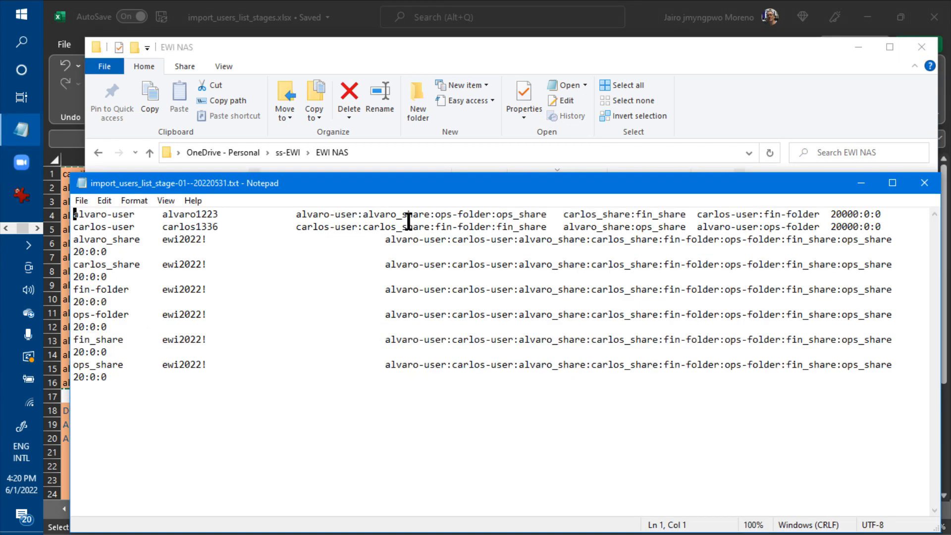
pyautogui.click(413, 48)
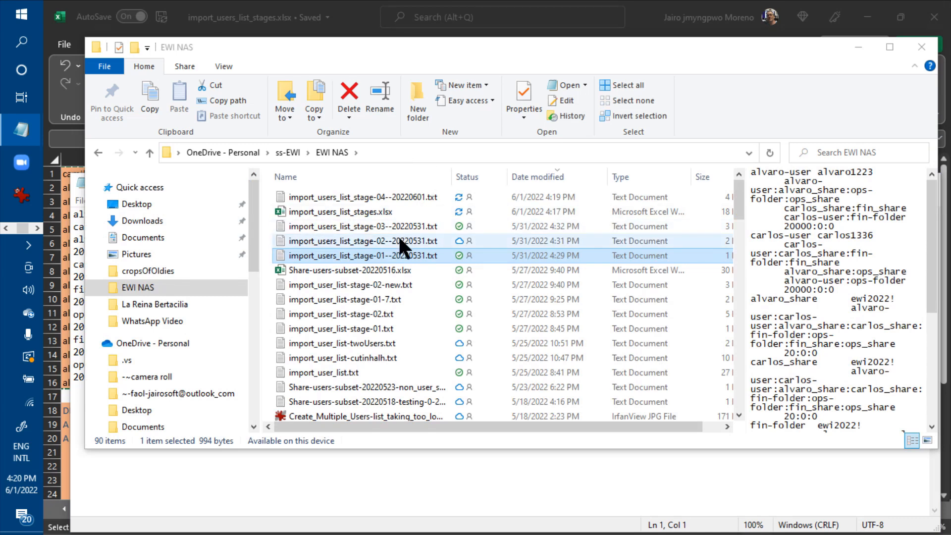
pyautogui.click(399, 240)
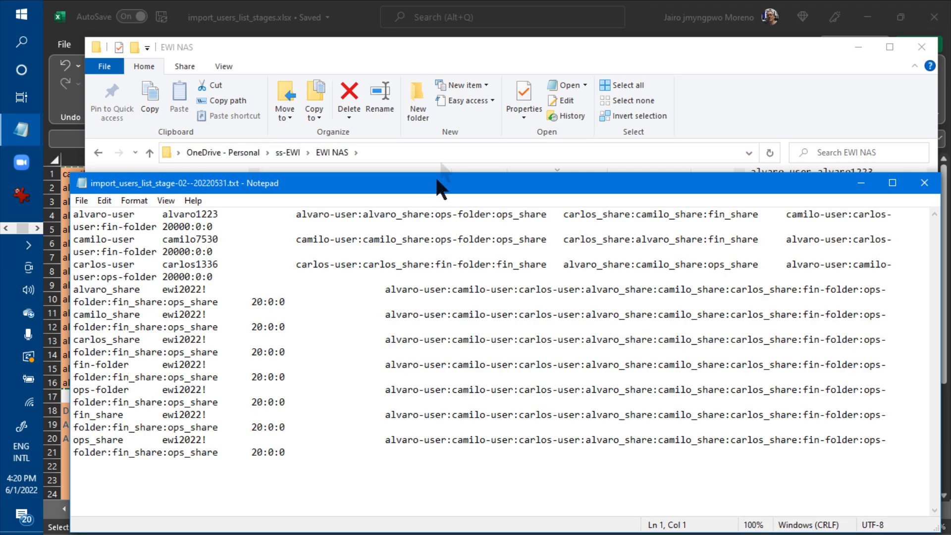
pyautogui.click(448, 47)
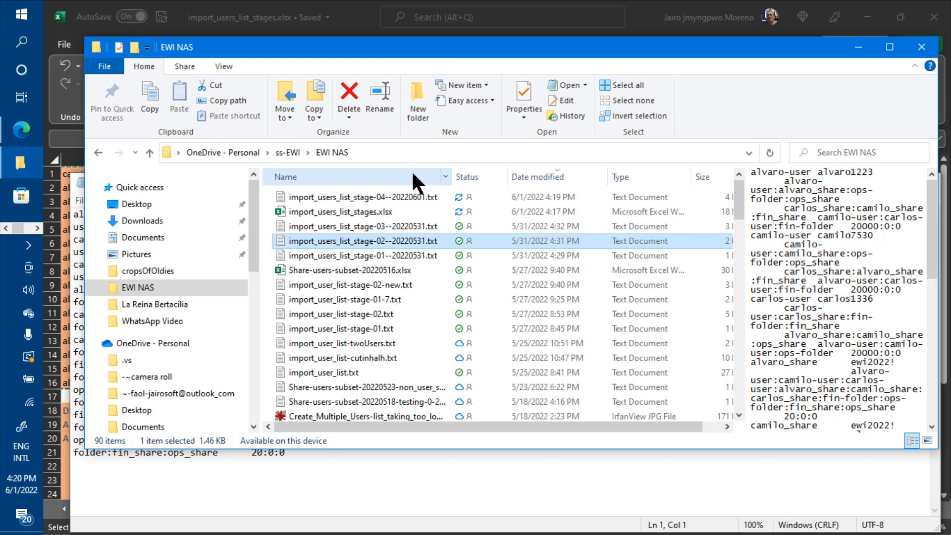
# Step: Open the stage-03 text file dated 20220531 and the stage-04 text file dated 20220601 to review their user lists
pyautogui.click(398, 225)
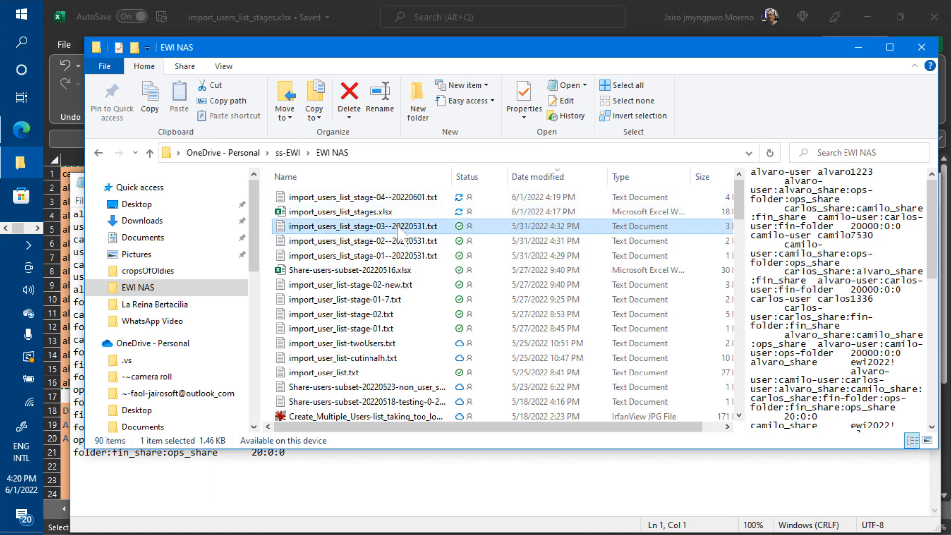
pyautogui.doubleClick(399, 228)
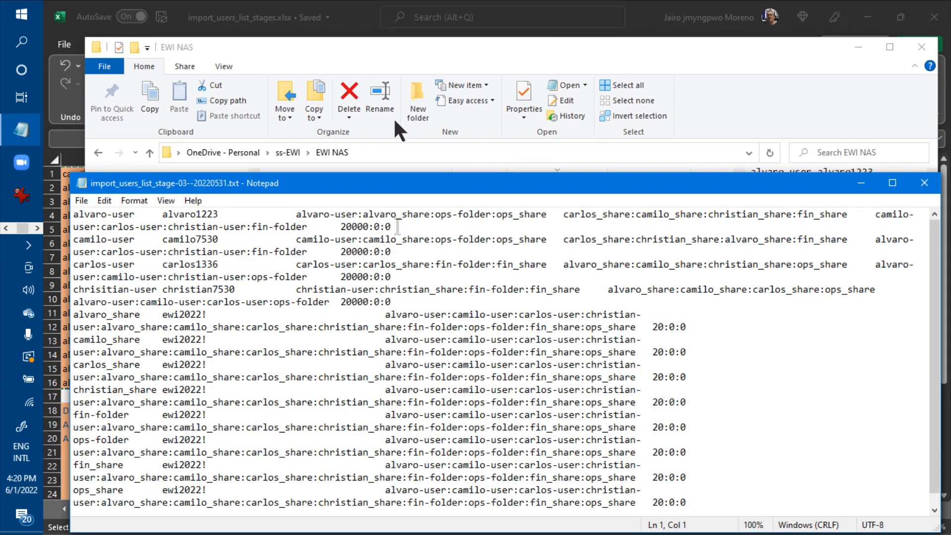
pyautogui.click(375, 47)
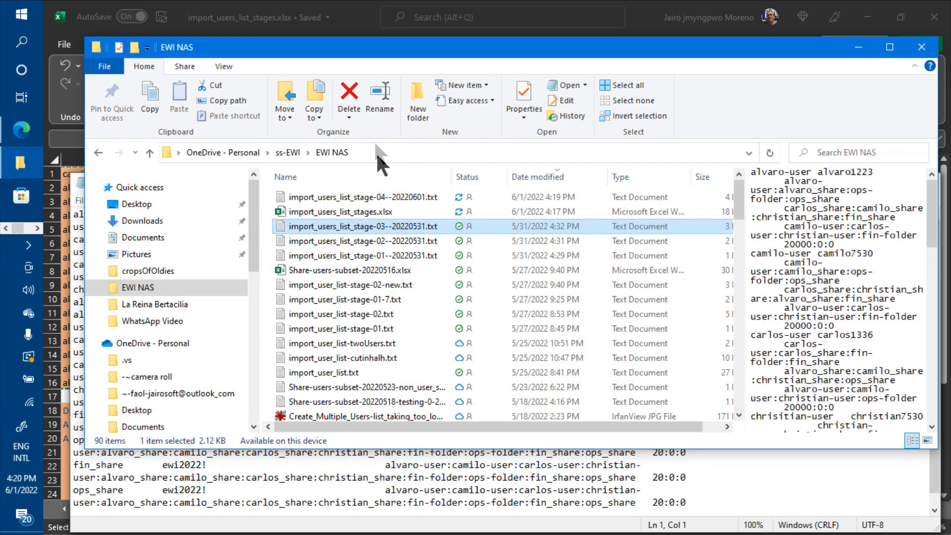
pyautogui.click(376, 198)
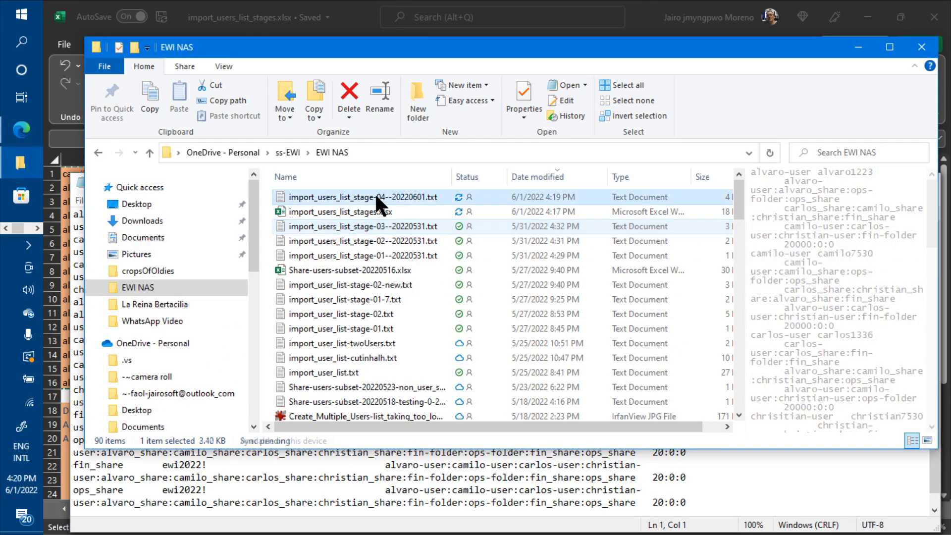
pyautogui.doubleClick(376, 196)
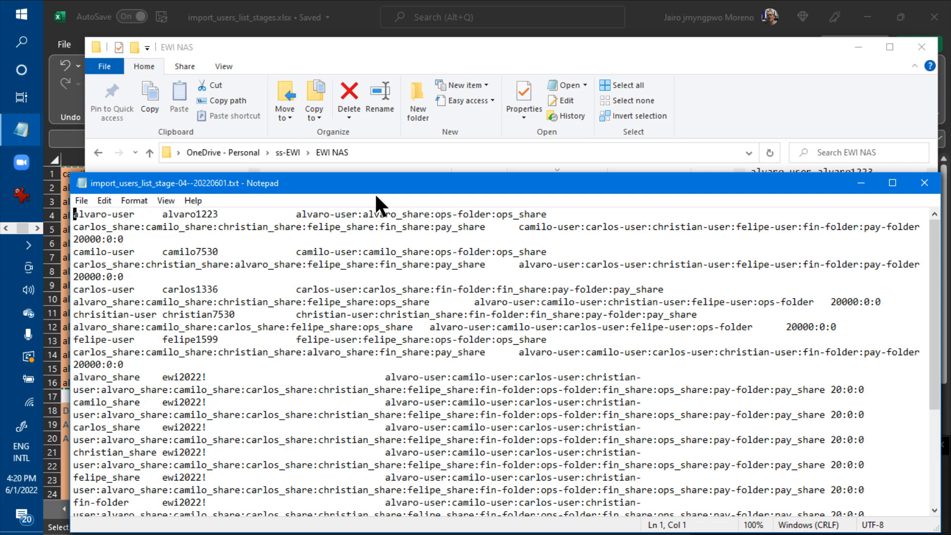
# Step: Switch to the My Cloud PR4100 login page in the browser and log in with the administrator username and account password
pyautogui.hotkey('alt', 'Tab')
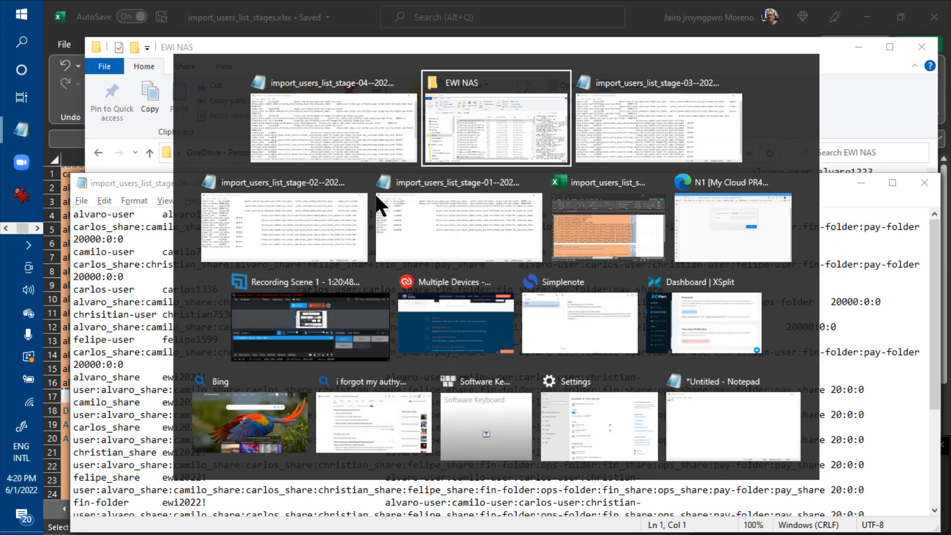
pyautogui.press('Tab')
pyautogui.press('Tab')
pyautogui.press('Tab')
pyautogui.press('Tab')
pyautogui.press('Tab')
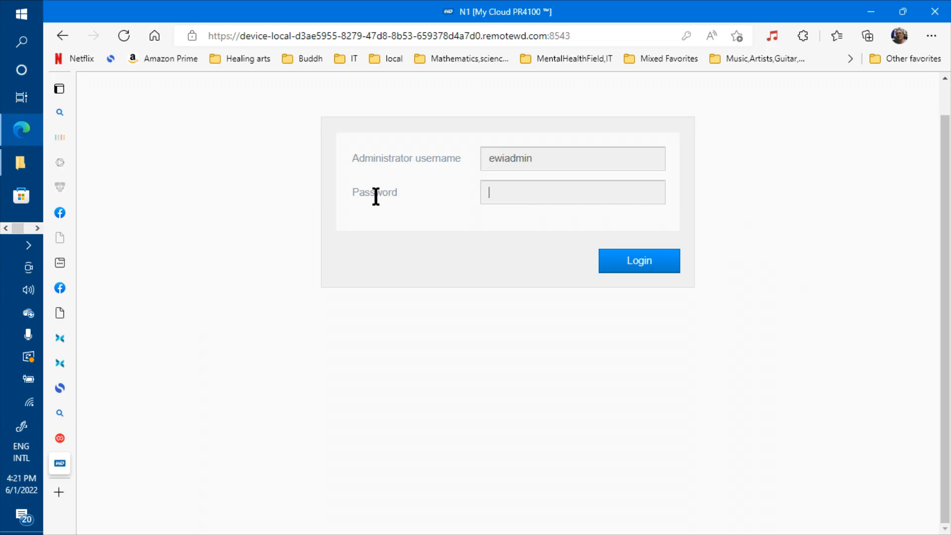
pyautogui.click(543, 160)
pyautogui.click(619, 206)
pyautogui.click(631, 258)
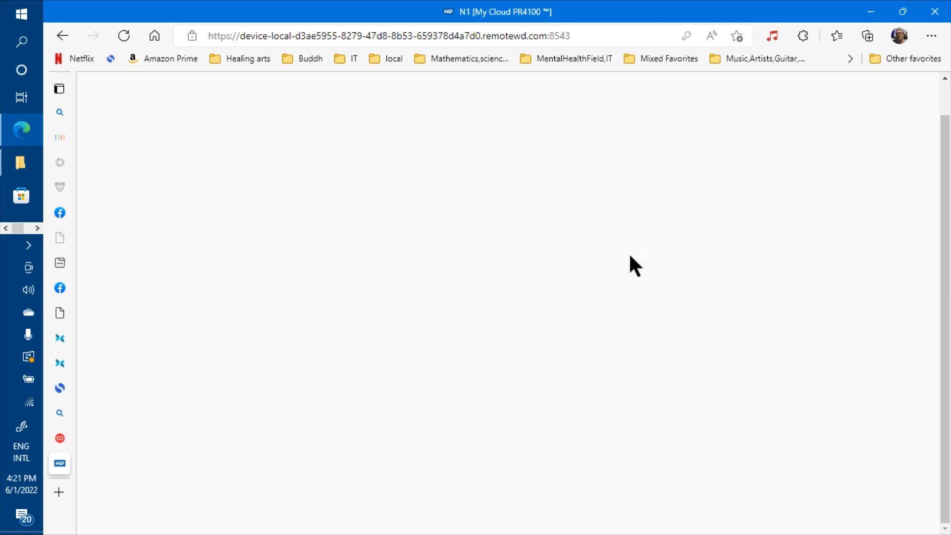
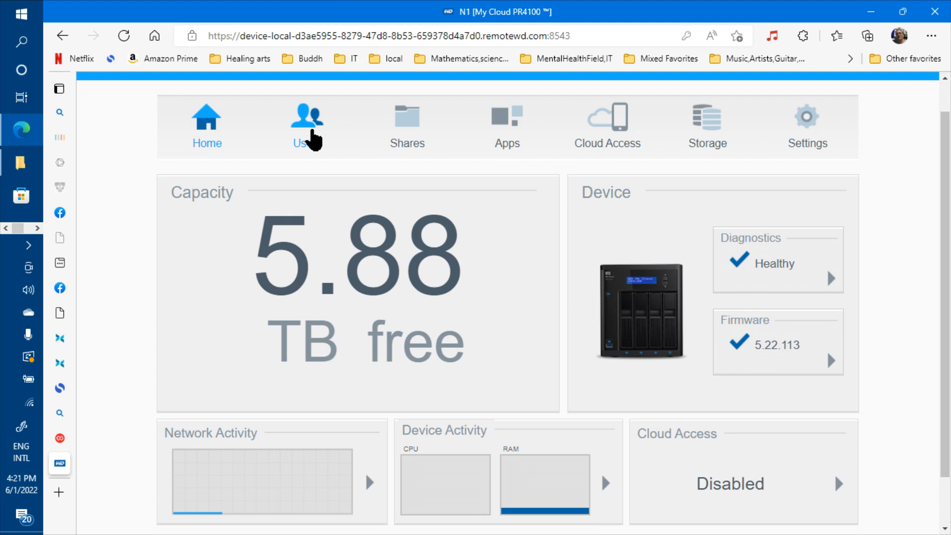
# Step: Open the NAS's local users page, look through the user list, and review the first non-admin user's profile and share access
pyautogui.click(311, 141)
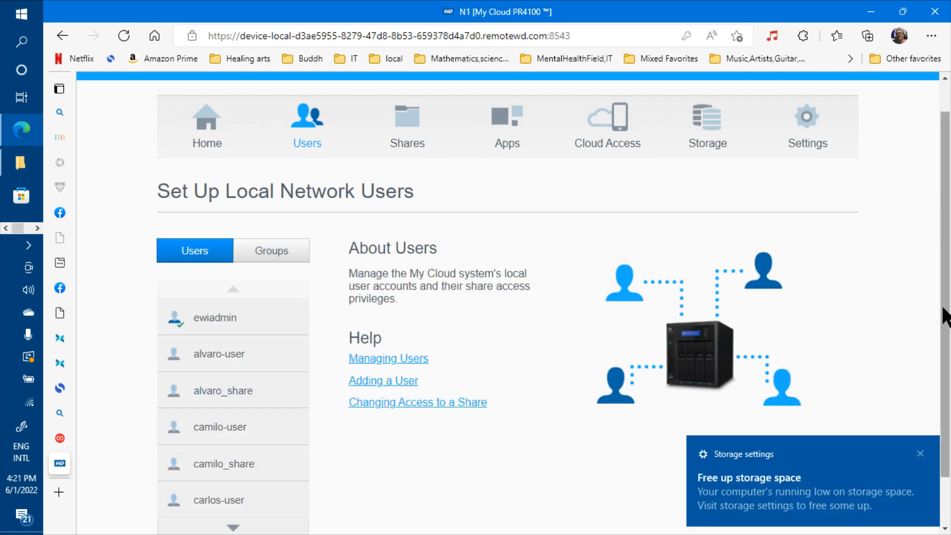
pyautogui.scroll(-2, 945, 317)
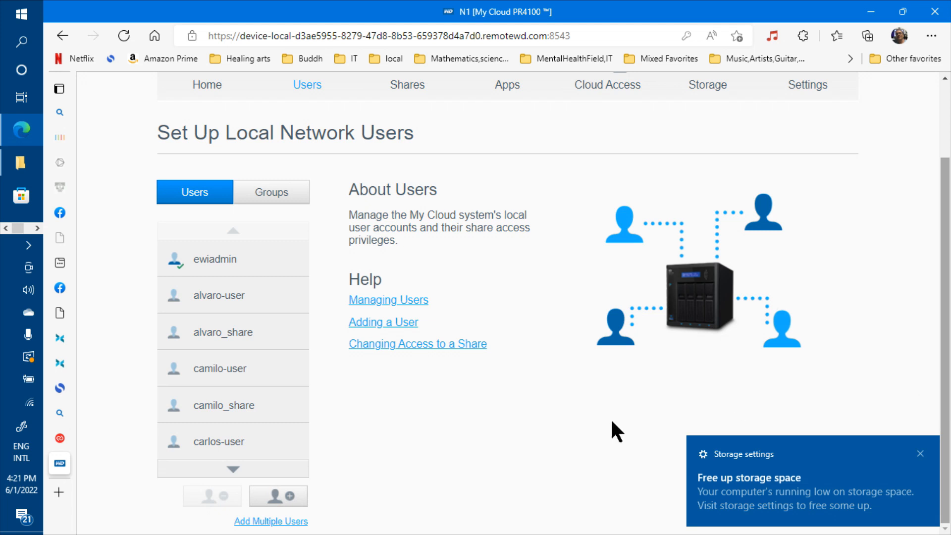
pyautogui.click(240, 468)
pyautogui.click(240, 468)
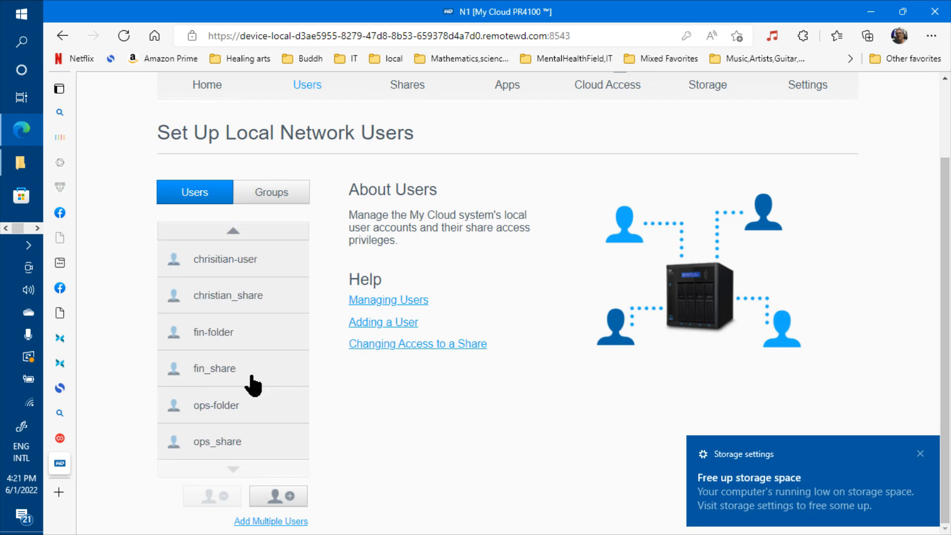
pyautogui.click(234, 232)
pyautogui.click(233, 232)
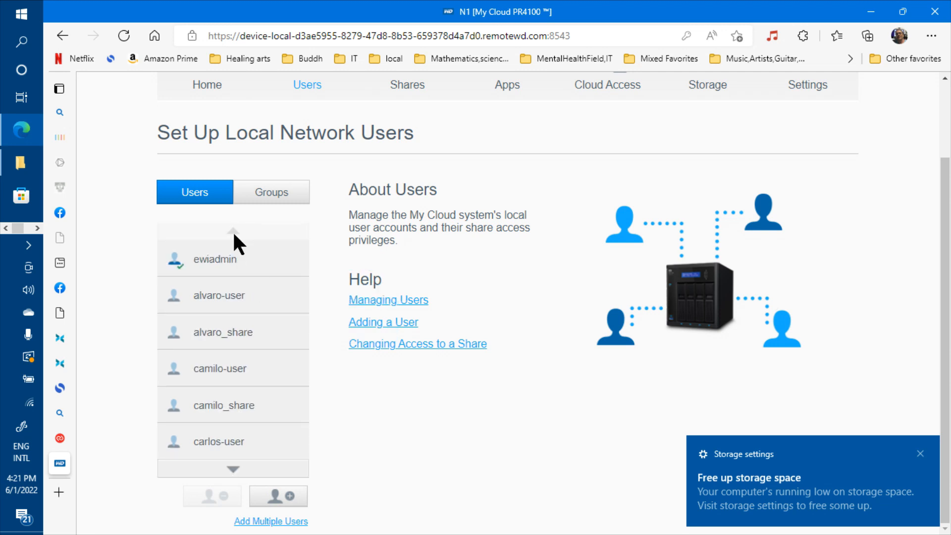
pyautogui.click(230, 297)
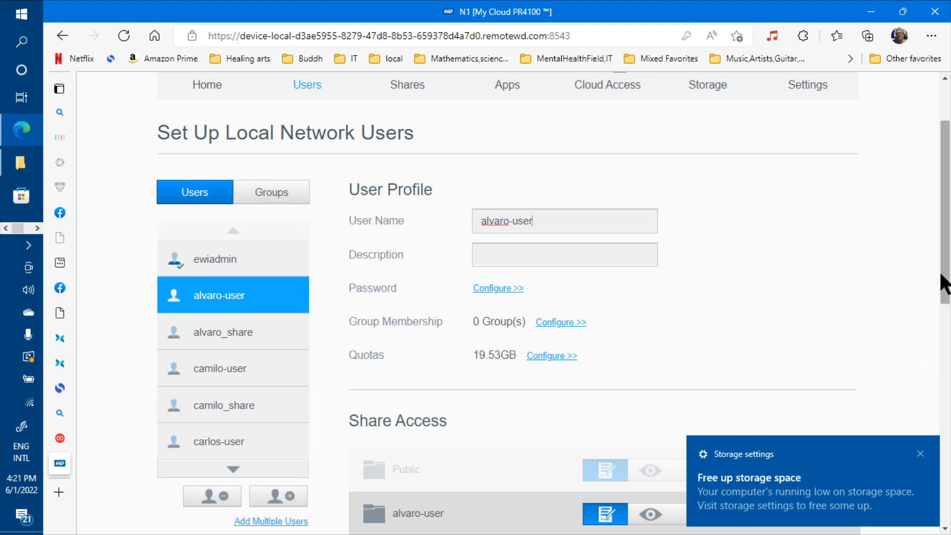
pyautogui.moveTo(945, 275); pyautogui.dragTo(945, 364)
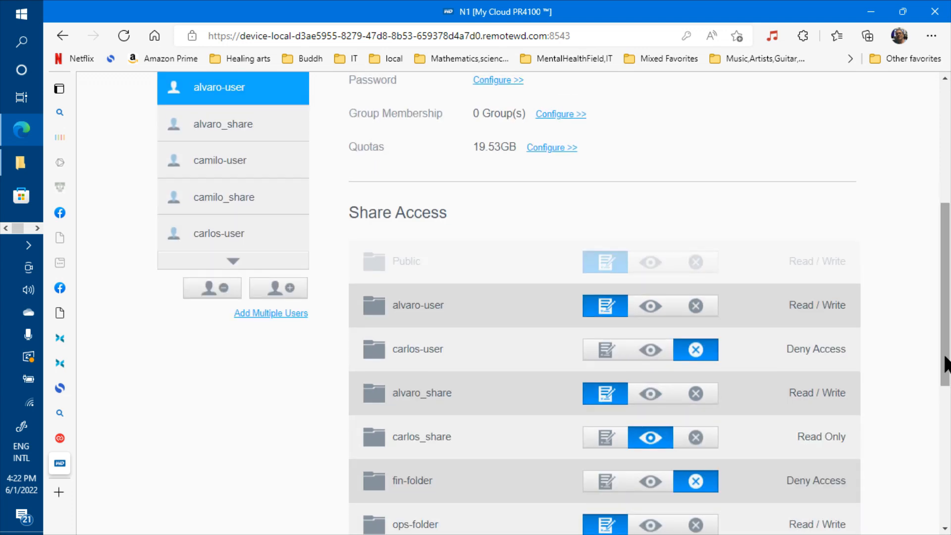
# Step: Start adding multiple users through Import Users and enable Overwrite Duplicate Accounts
pyautogui.click(295, 314)
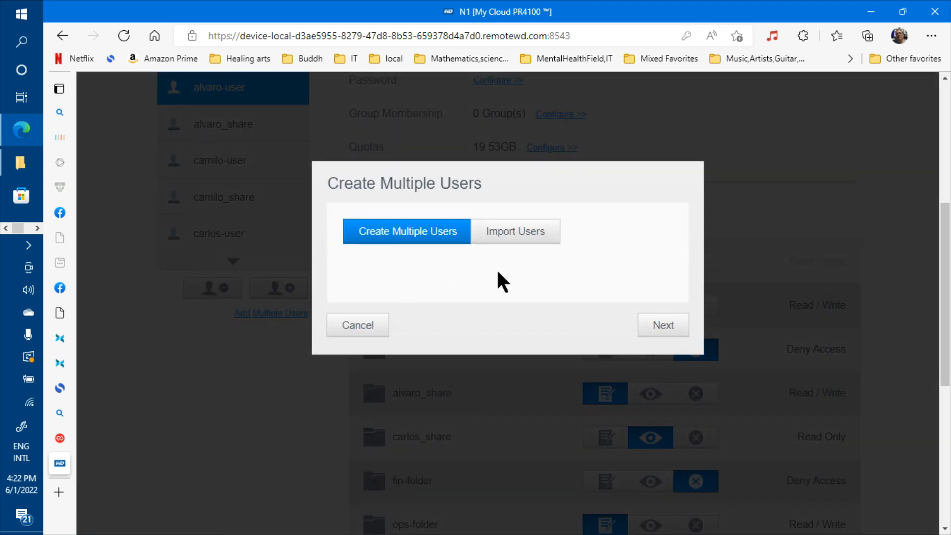
pyautogui.click(511, 233)
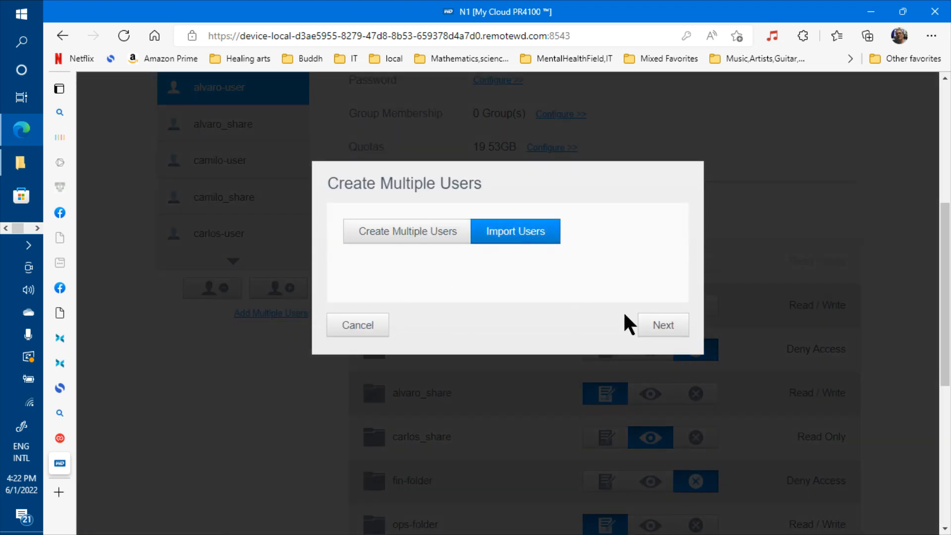
pyautogui.click(665, 328)
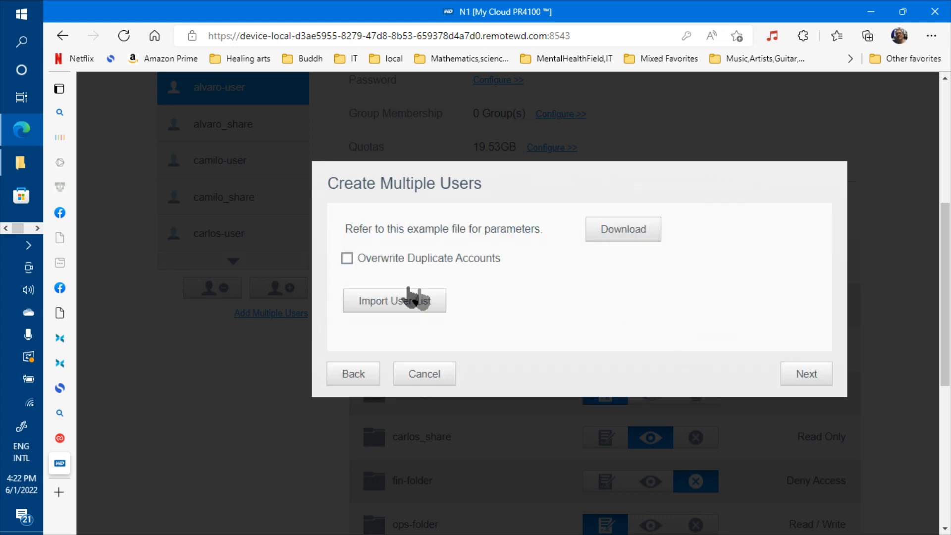
pyautogui.click(348, 260)
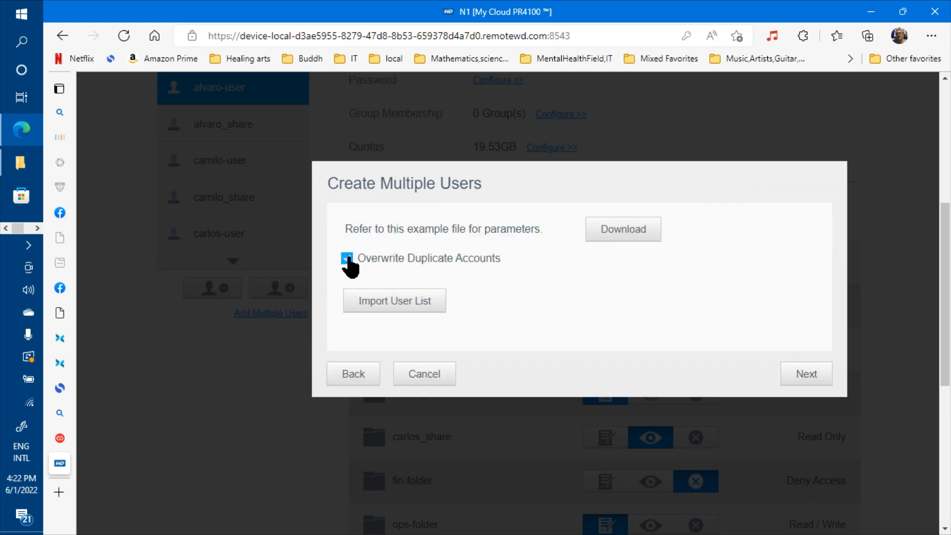
# Step: Load import_users_list_stage-04--20220601.txt from the EWI NAS folder as the user list and continue to the account preview
pyautogui.click(390, 299)
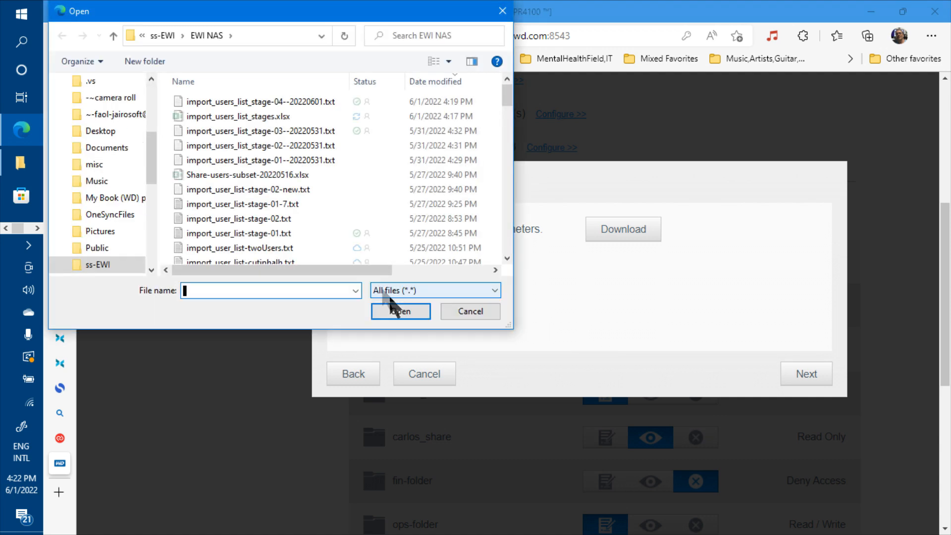
pyautogui.click(295, 97)
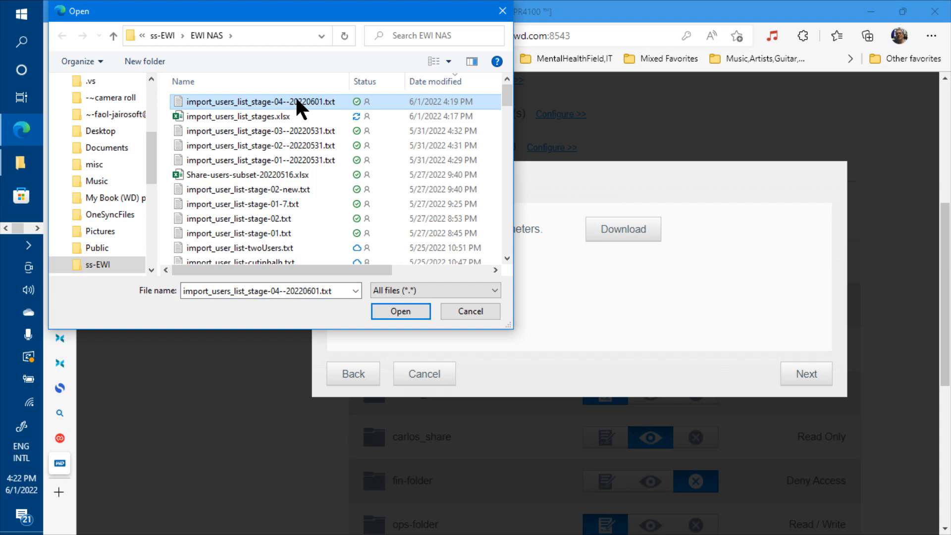
pyautogui.click(397, 309)
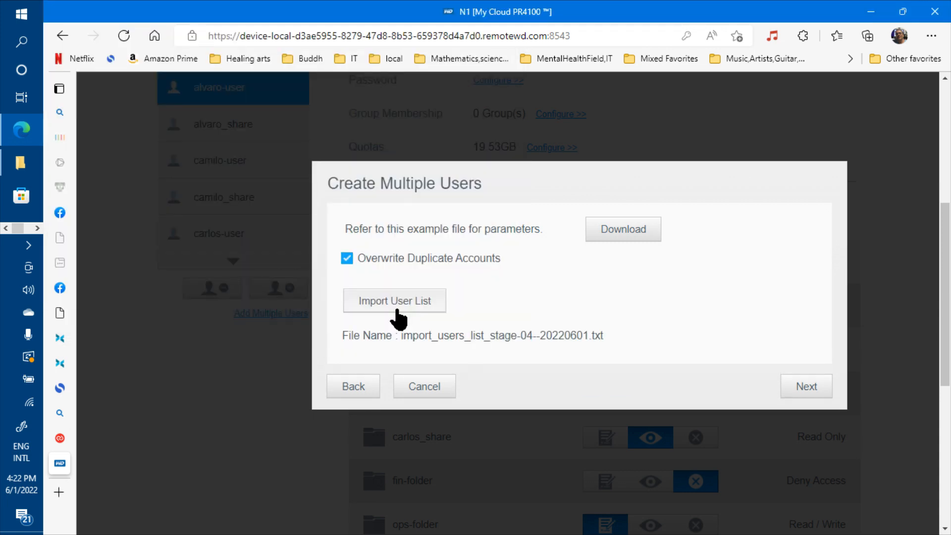
pyautogui.click(806, 392)
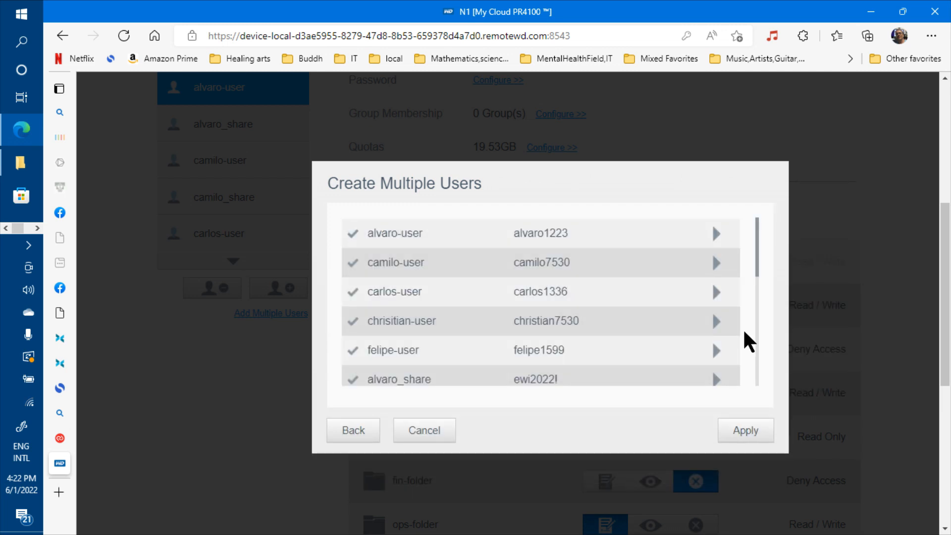
# Step: Check the import details of the pay-folder and pay_share accounts at the end of the preview, and apply the import
pyautogui.click(757, 313)
pyautogui.moveTo(757, 325); pyautogui.dragTo(758, 394)
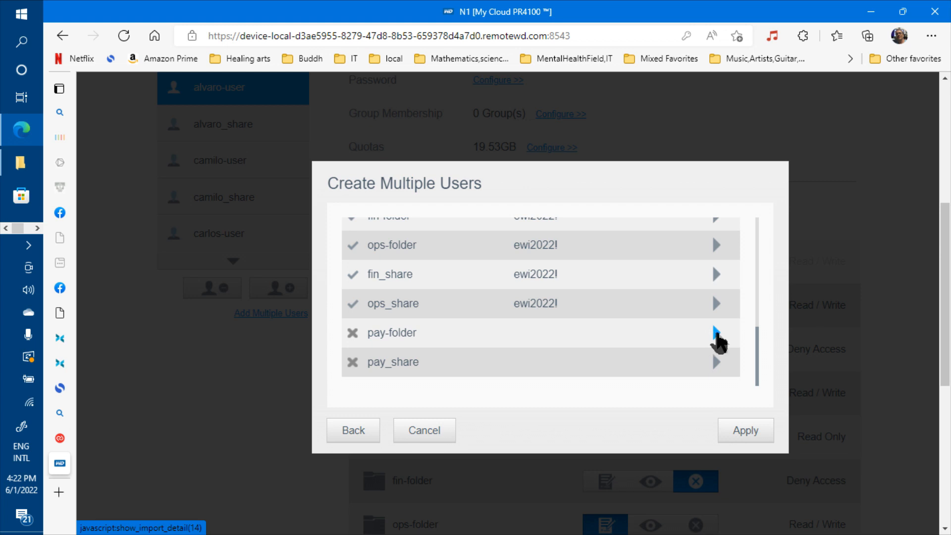
pyautogui.click(716, 333)
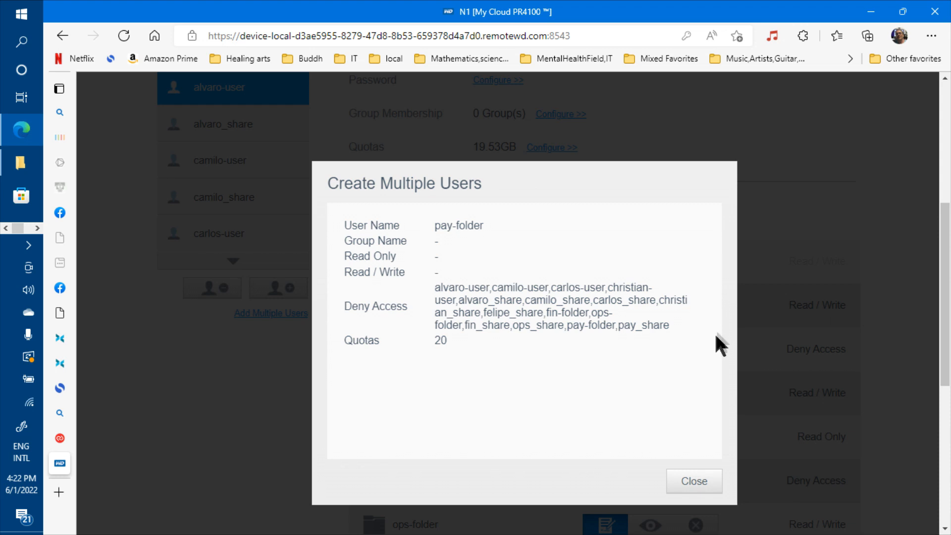
pyautogui.click(693, 481)
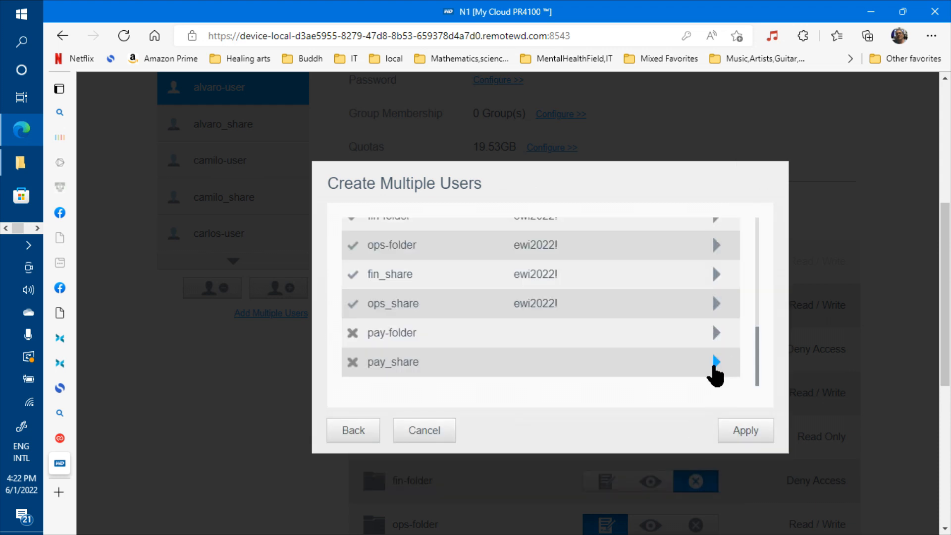
pyautogui.click(714, 363)
pyautogui.click(699, 481)
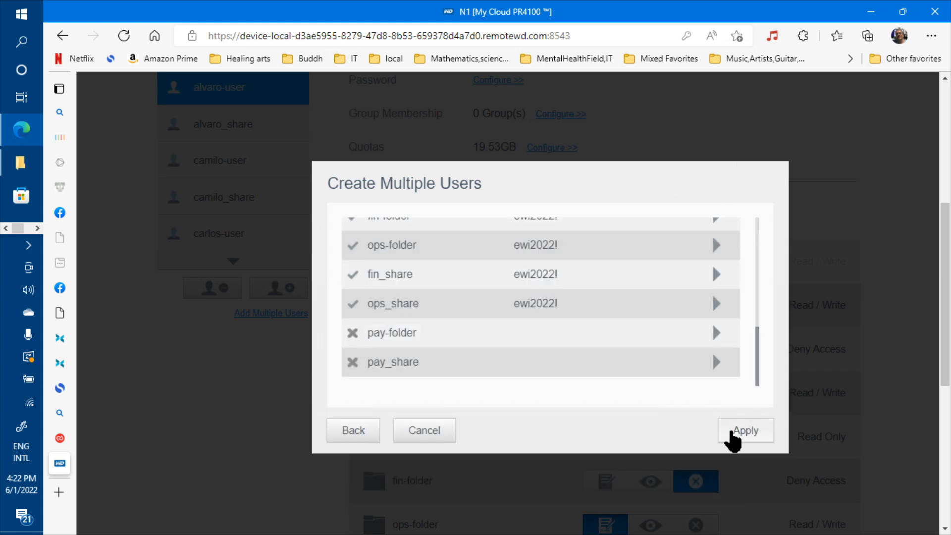
pyautogui.click(733, 437)
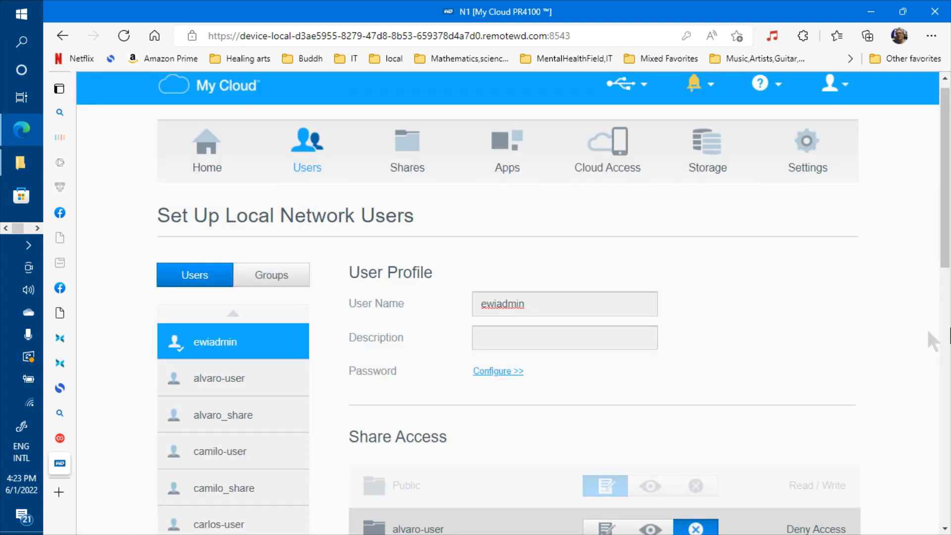
# Step: Review the share access of the administrator account, the first non-admin user, and that user's matching share account
pyautogui.click(948, 340)
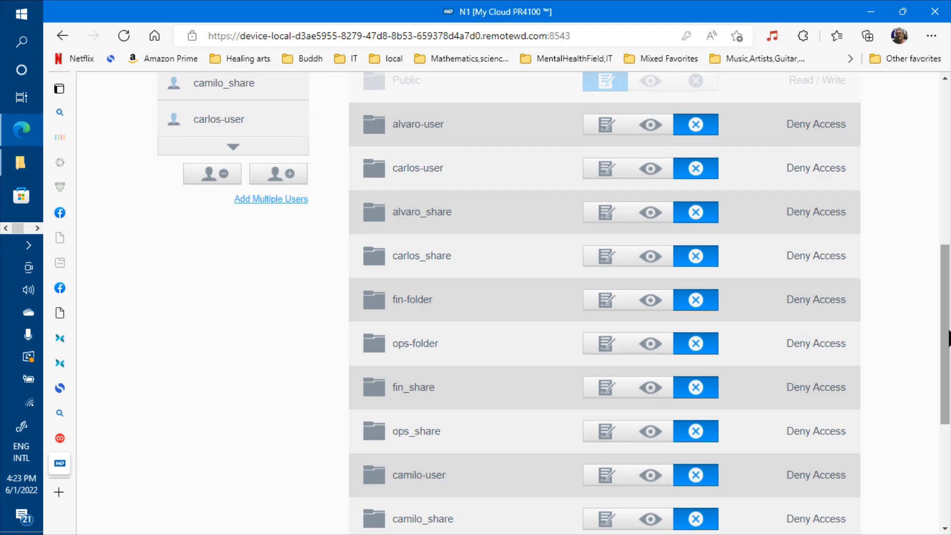
pyautogui.click(943, 229)
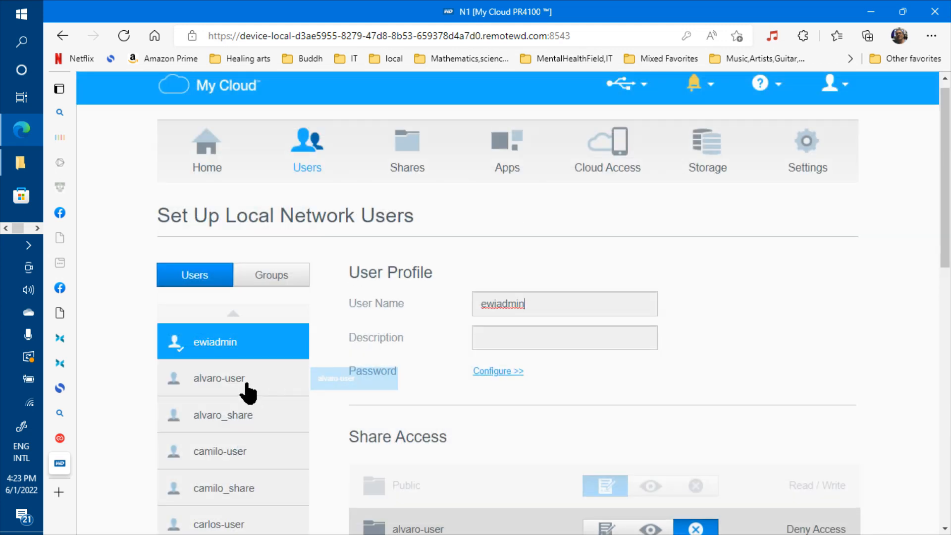
pyautogui.click(246, 389)
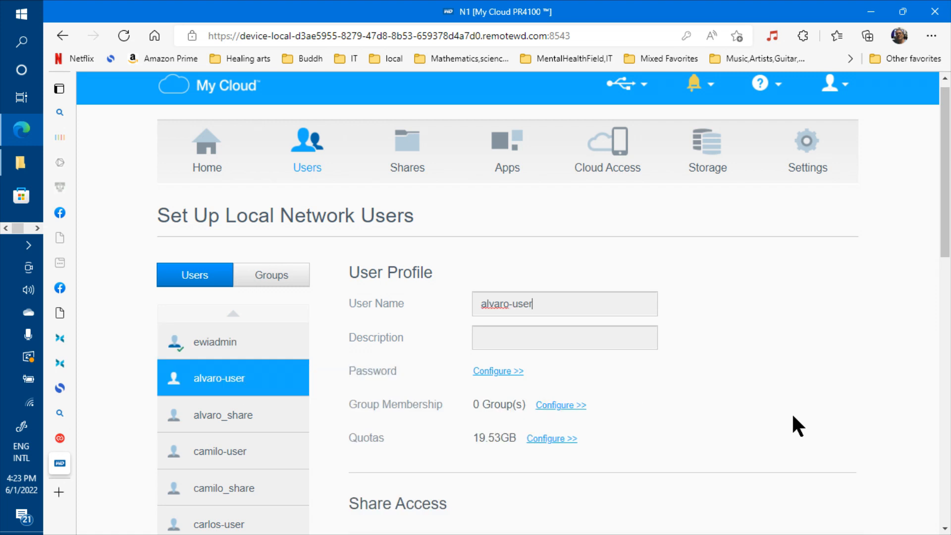
pyautogui.click(948, 399)
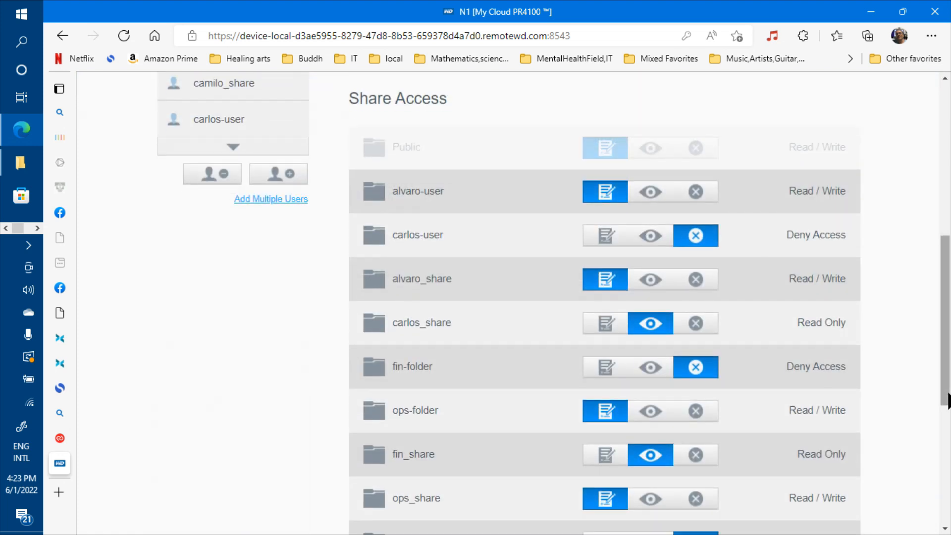
pyautogui.moveTo(947, 399); pyautogui.dragTo(934, 331)
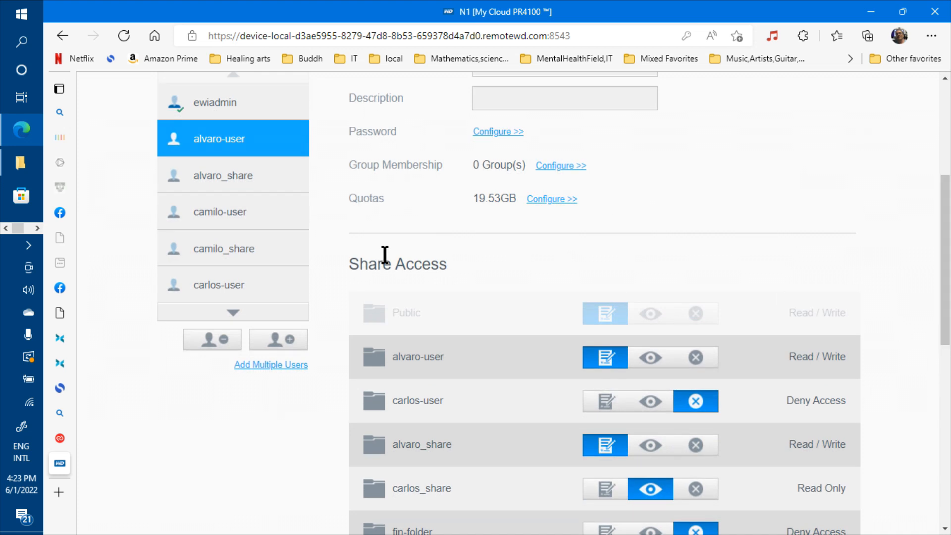
pyautogui.click(240, 183)
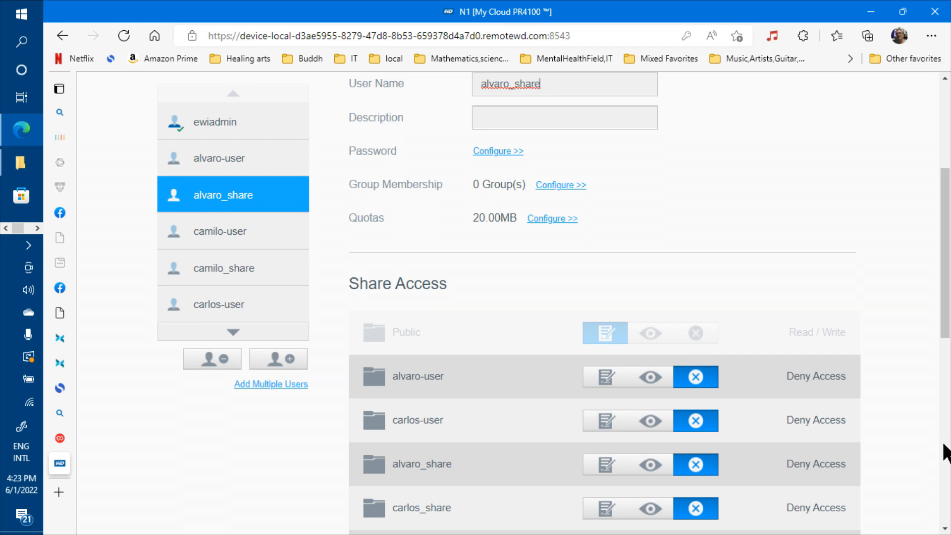
pyautogui.scroll(-8, 946, 453)
pyautogui.scroll(8, 936, 304)
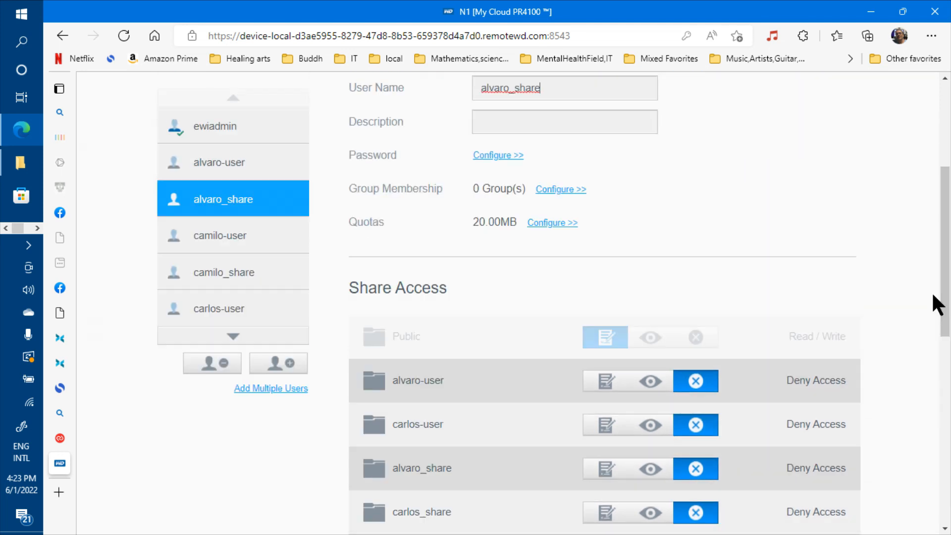
# Step: Look through the whole list of local network users, from the administrator to the last account, to check the imported accounts
pyautogui.click(233, 336)
pyautogui.click(234, 337)
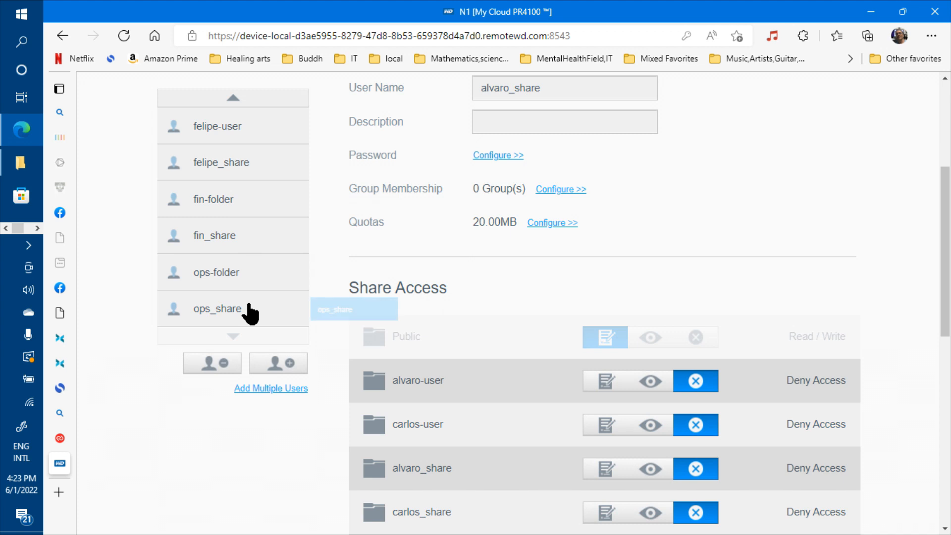
pyautogui.click(238, 101)
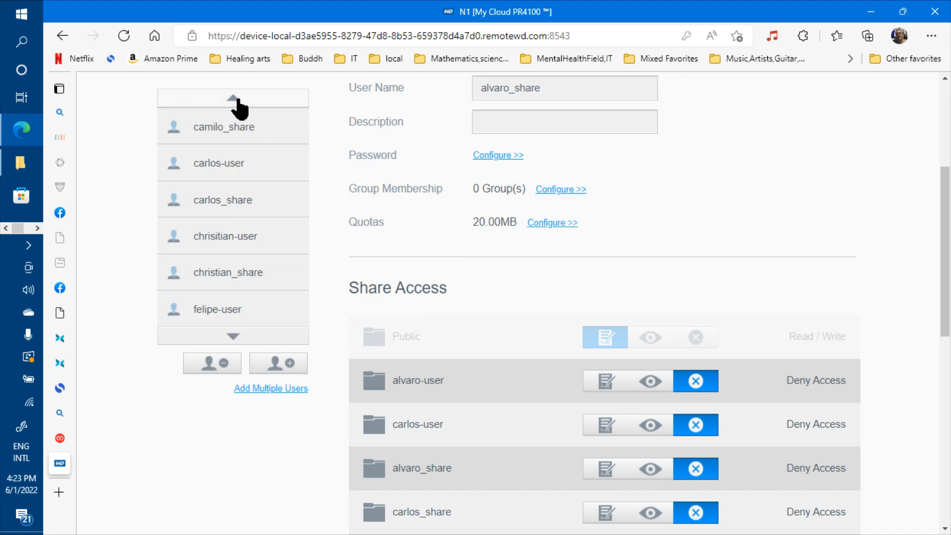
pyautogui.click(238, 100)
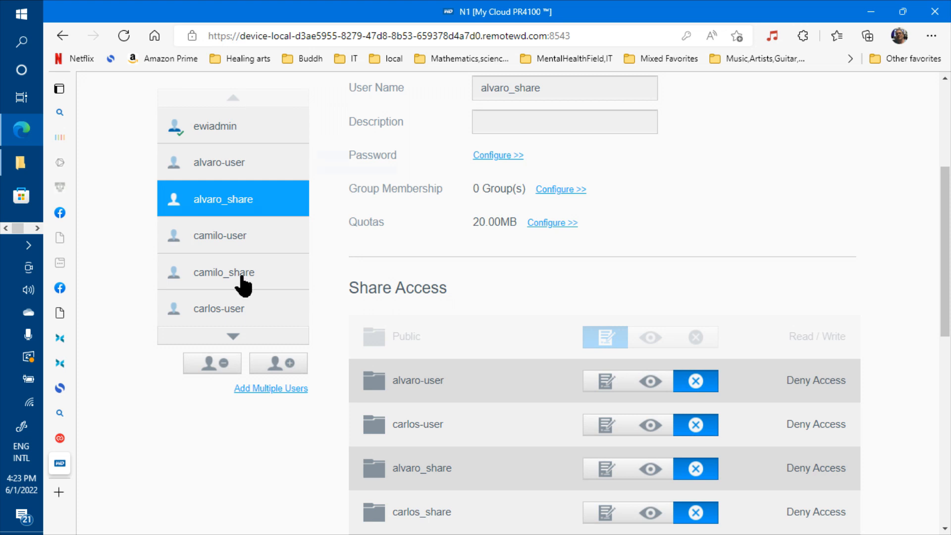
pyautogui.click(234, 337)
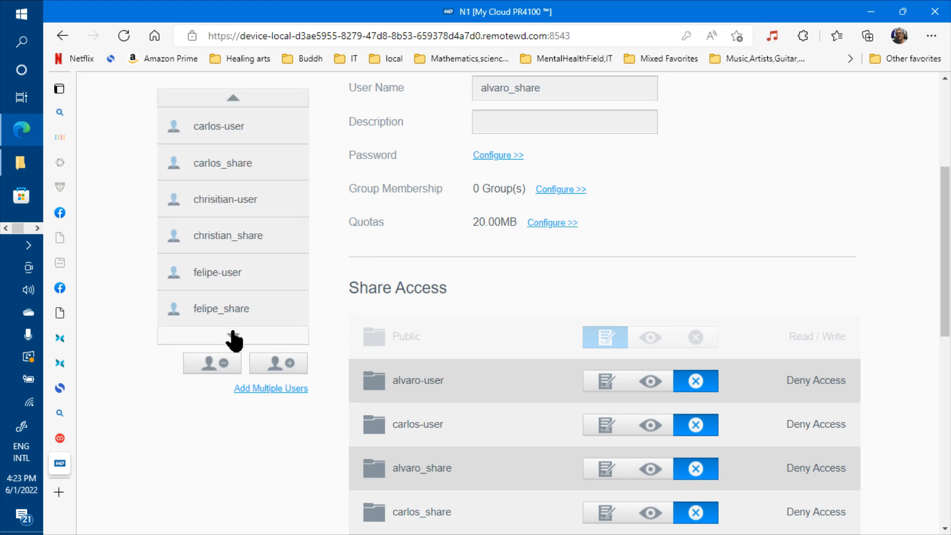
pyautogui.click(234, 337)
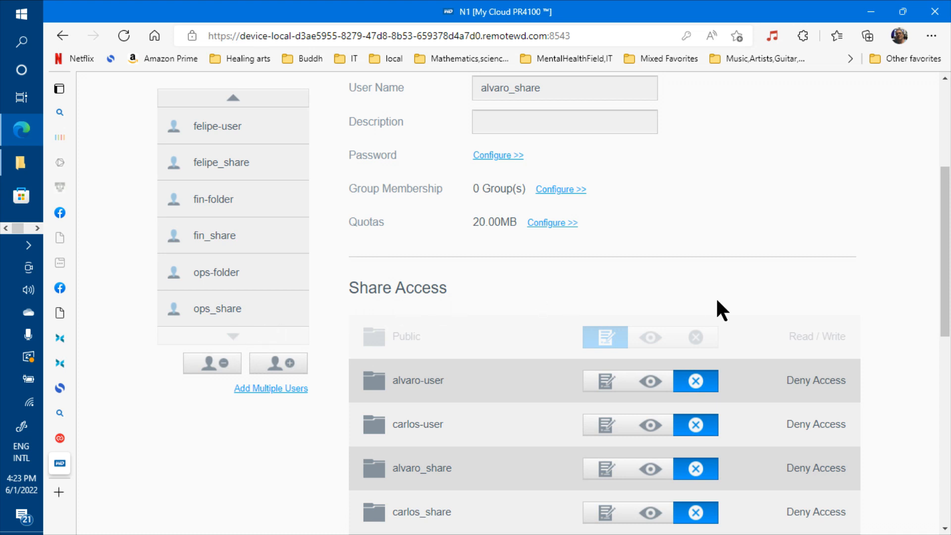
# Step: Open the Shares setup to check the shares belonging to the imported accounts
pyautogui.moveTo(947, 195); pyautogui.dragTo(946, 114)
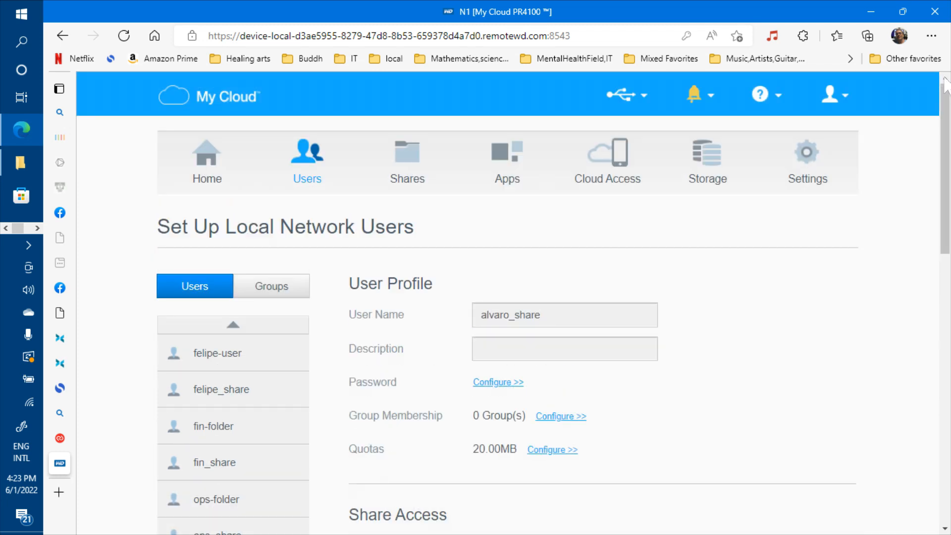
pyautogui.click(405, 176)
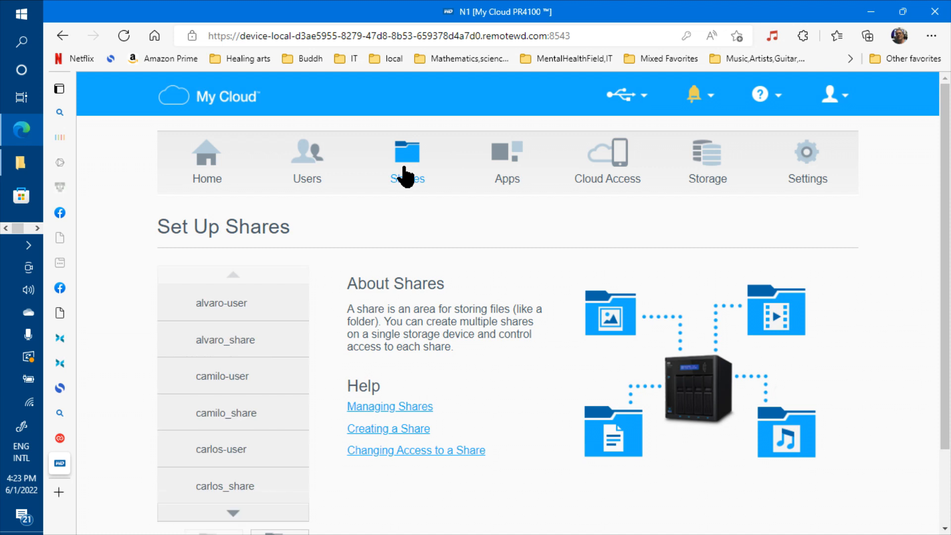
# Step: Look through the list of existing shares on the Set Up Shares page
pyautogui.click(233, 513)
pyautogui.click(234, 514)
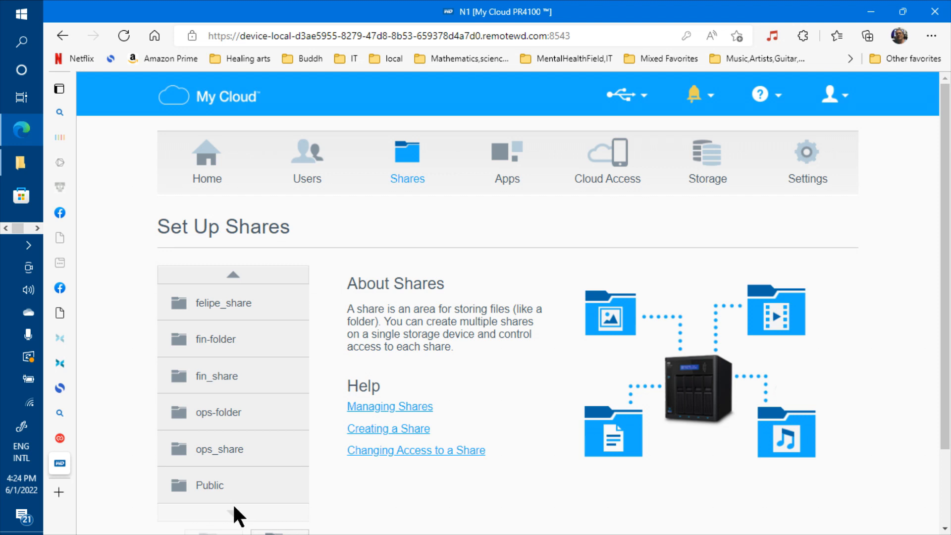
pyautogui.click(233, 276)
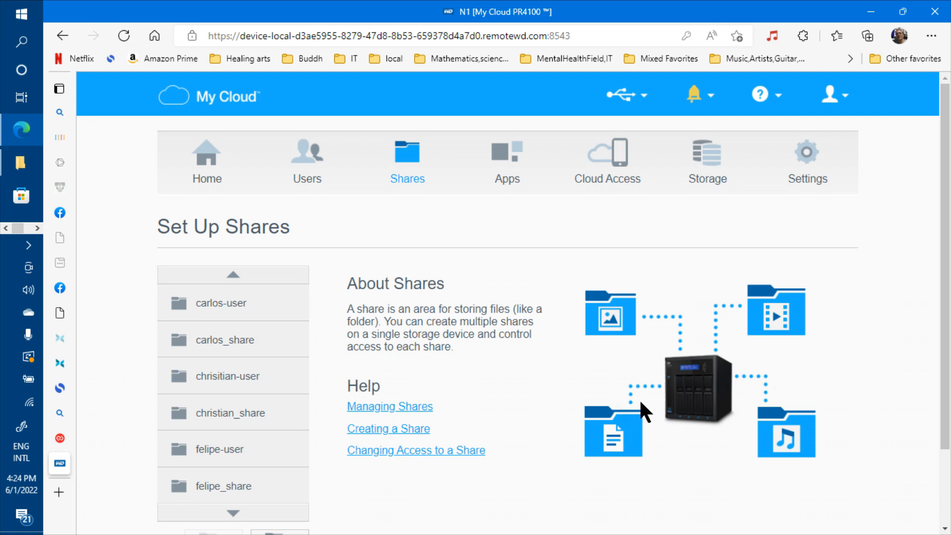
pyautogui.scroll(-2, 693, 396)
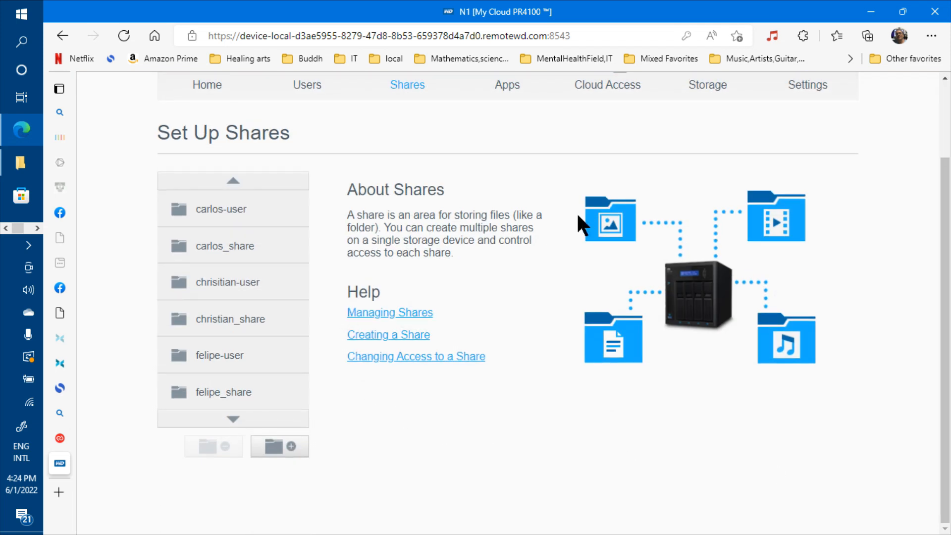
# Step: Try to import multiple users from import_users_list_stage-04--20220601.txt, overwriting duplicate accounts, and review the parsed list down to its last entries before cancelling
pyautogui.click(302, 87)
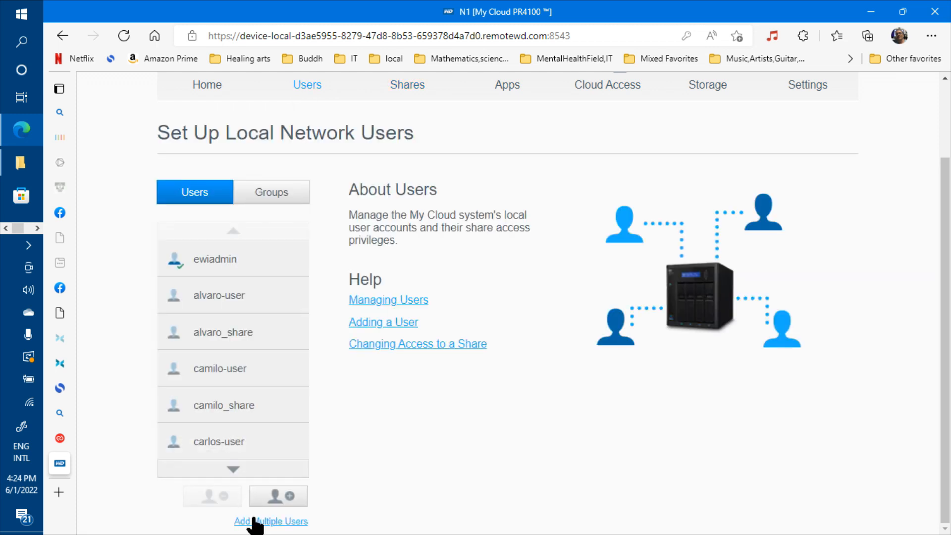
pyautogui.click(255, 523)
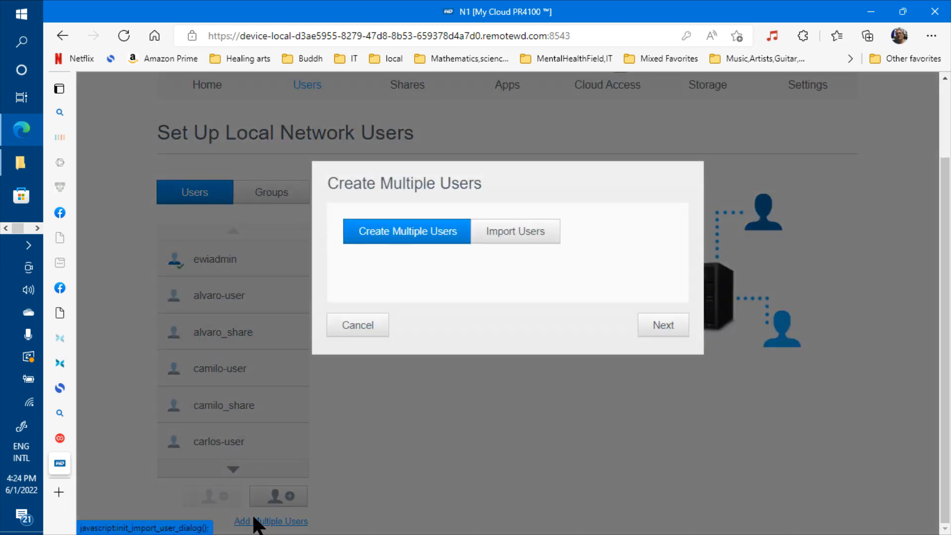
pyautogui.click(514, 239)
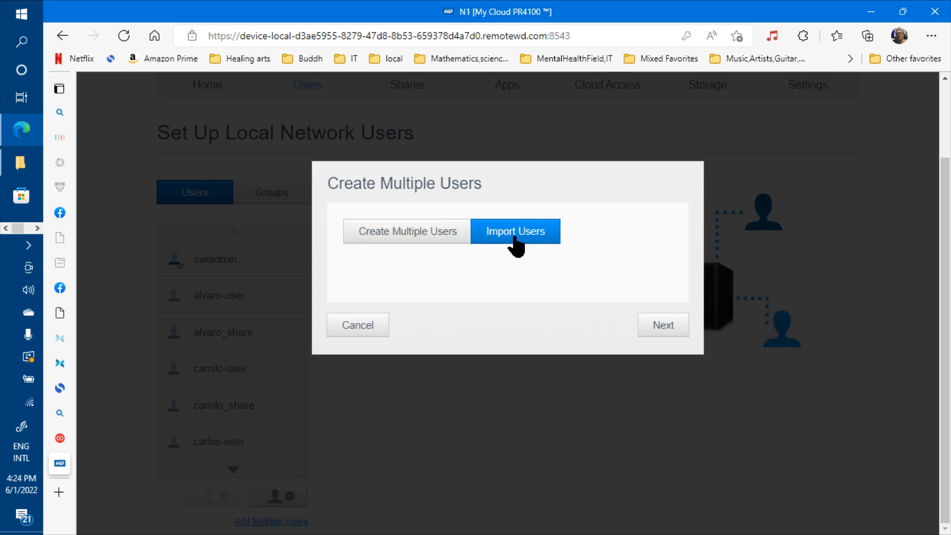
pyautogui.click(666, 327)
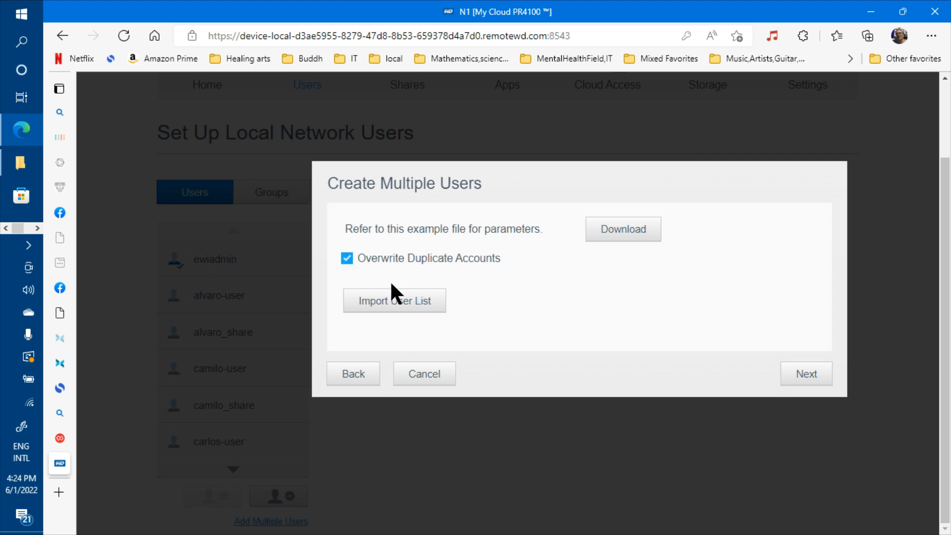
pyautogui.click(392, 303)
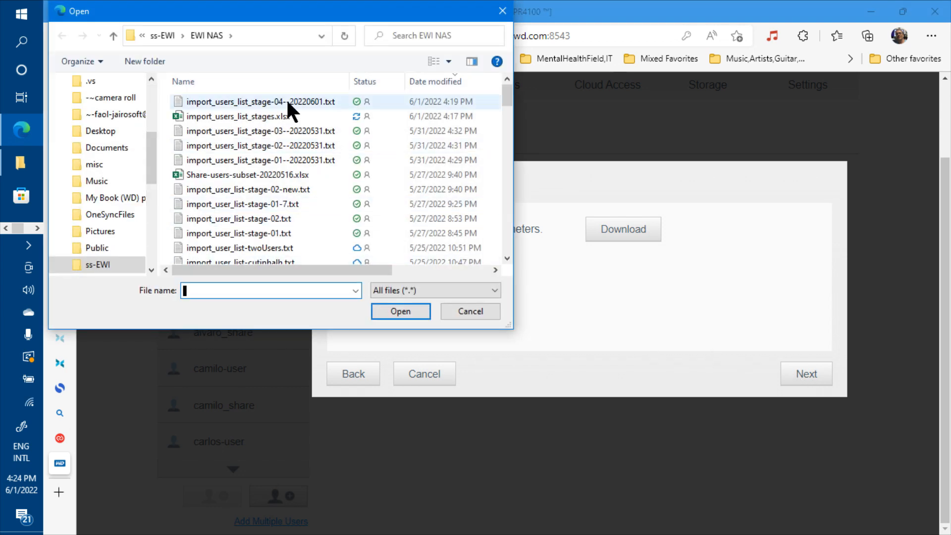
pyautogui.doubleClick(287, 102)
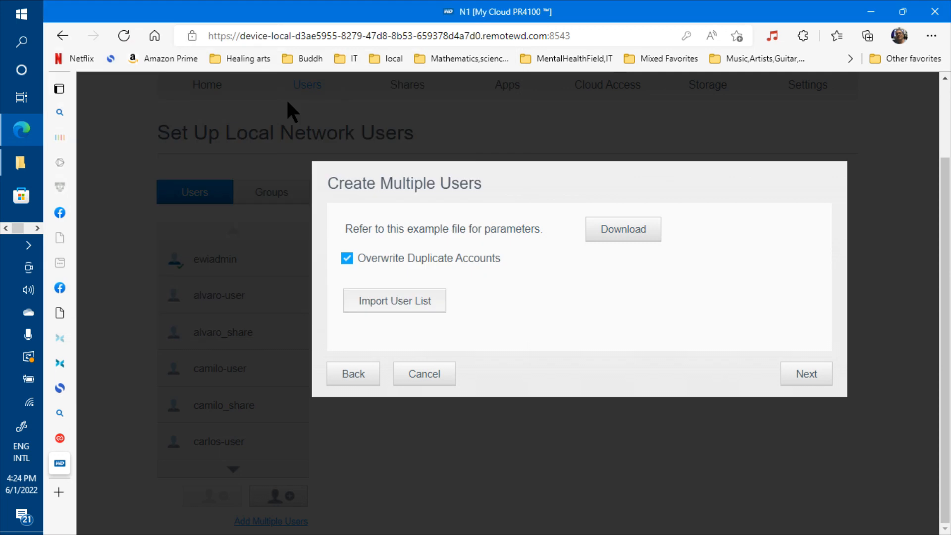
pyautogui.click(802, 390)
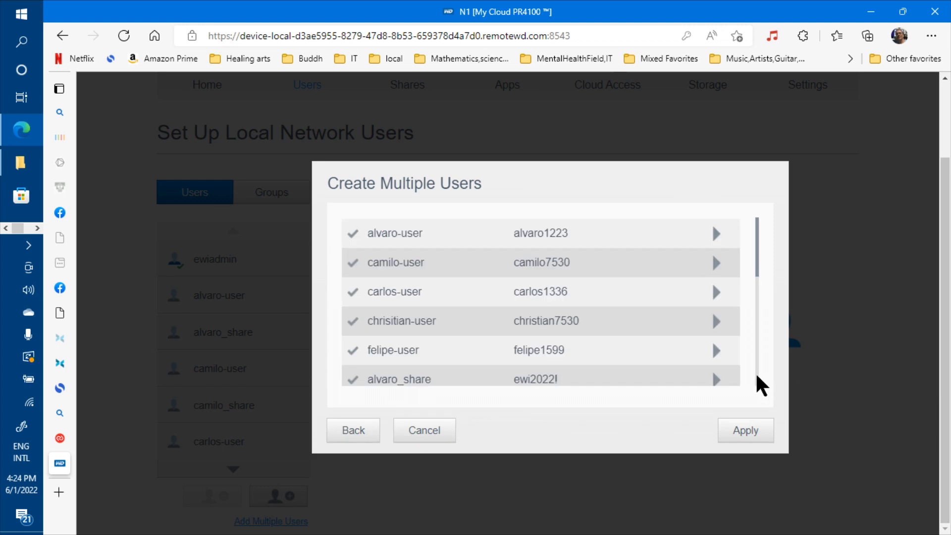
pyautogui.scroll(-5, 756, 377)
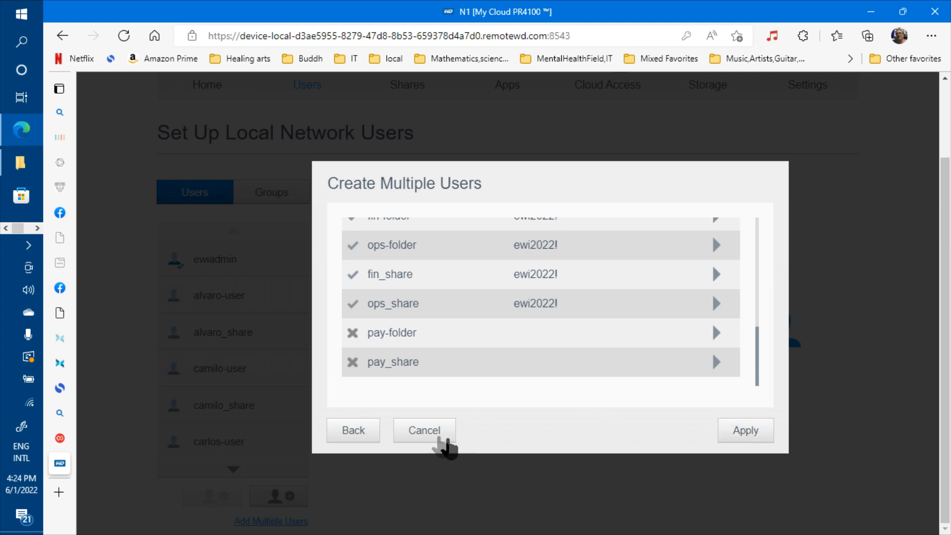
pyautogui.click(429, 432)
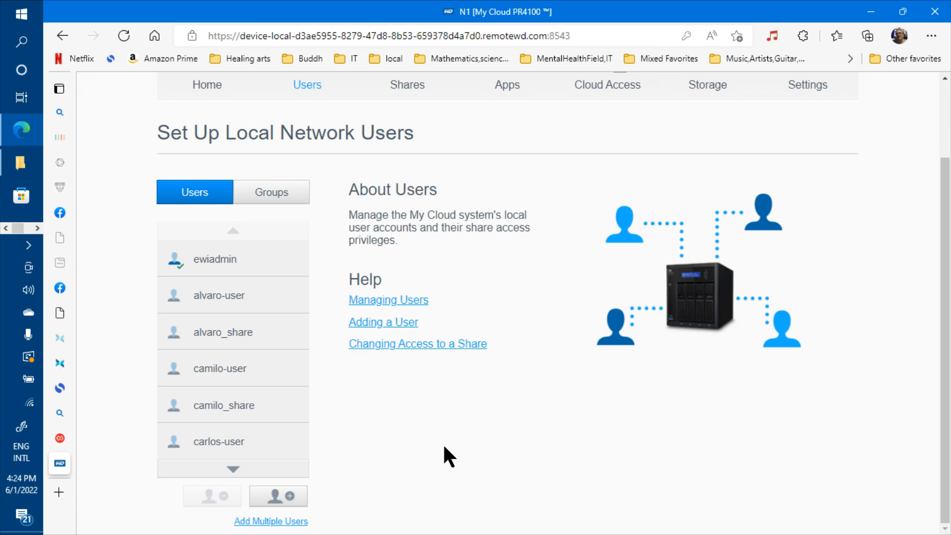
# Step: Switch to the import_users_list_stages.xlsx workbook in Excel and bring the user name and password columns into view
pyautogui.hotkey('alt', 'Tab')
pyautogui.hotkey('alt', 'Tab')
pyautogui.hotkey('alt', 'Tab')
pyautogui.hotkey('alt', 'Tab')
pyautogui.hotkey('alt', 'Tab')
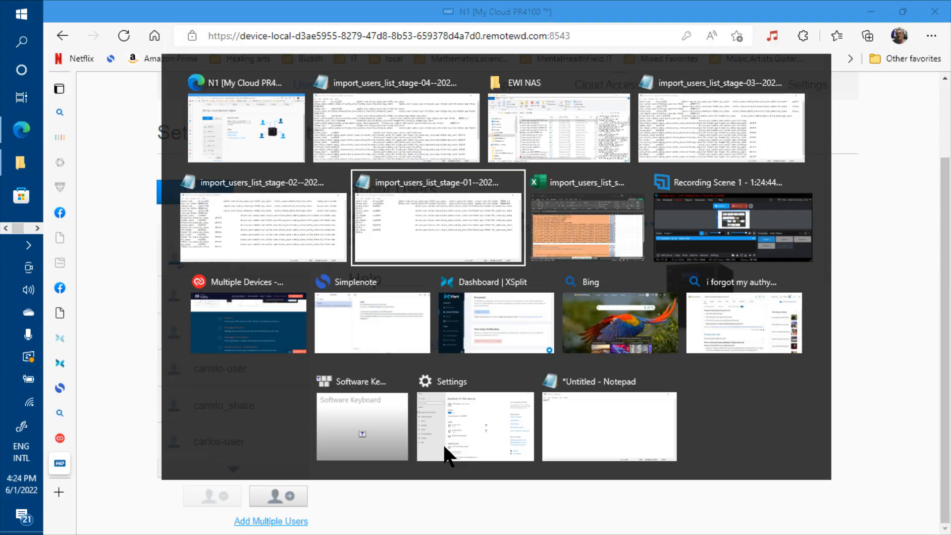
pyautogui.hotkey('alt', 'Tab')
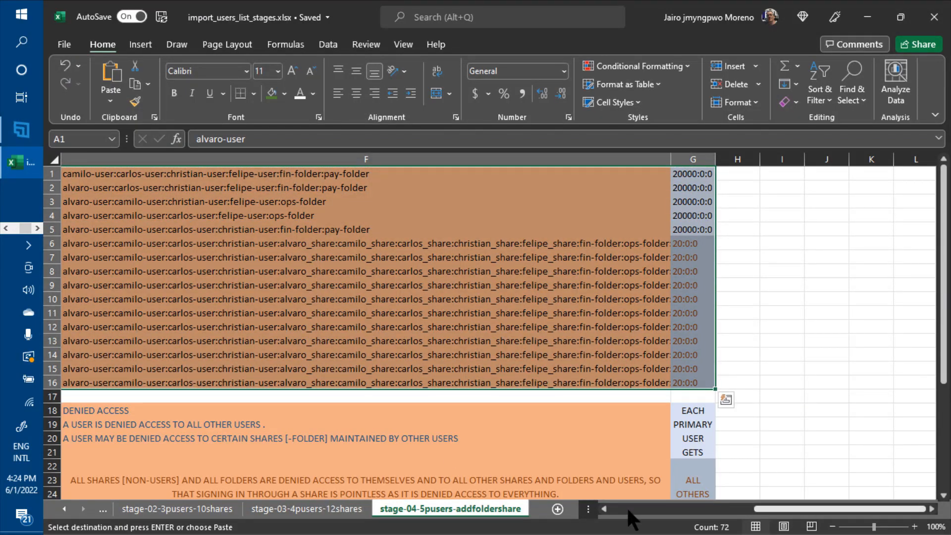
pyautogui.click(627, 509)
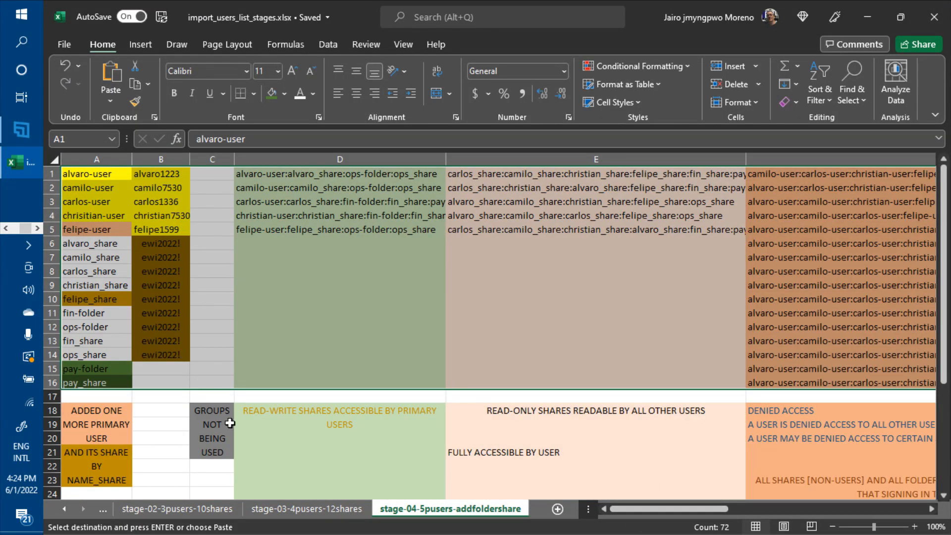
# Step: Copy the common share password from the fin_share and ops_share rows down to fill the pay-folder password cell B15
pyautogui.click(174, 346)
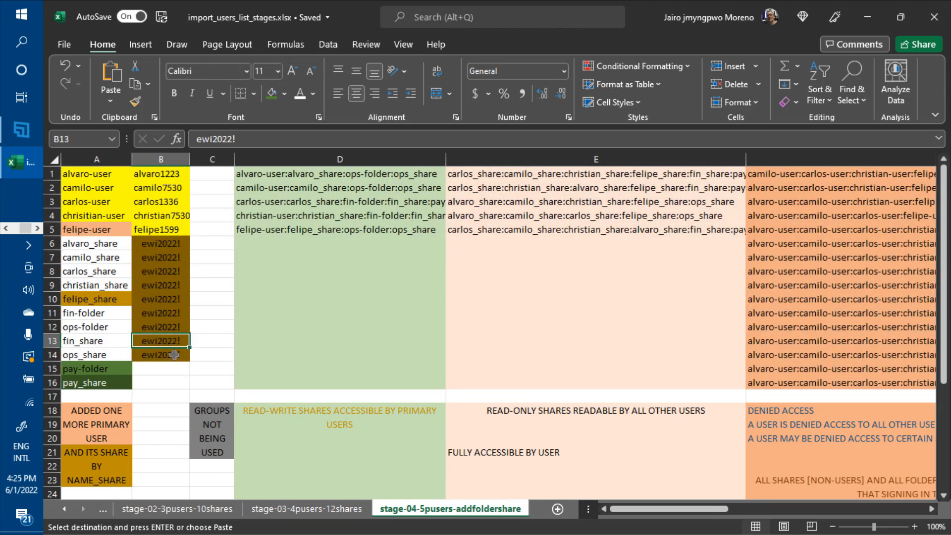
pyautogui.keyDown('shift'); pyautogui.click(174, 355); pyautogui.keyUp('shift')
pyautogui.hotkey('ctrl', 'v')
pyautogui.moveTo(174, 355); pyautogui.dragTo(173, 356)
pyautogui.hotkey('ctrl', 'c')
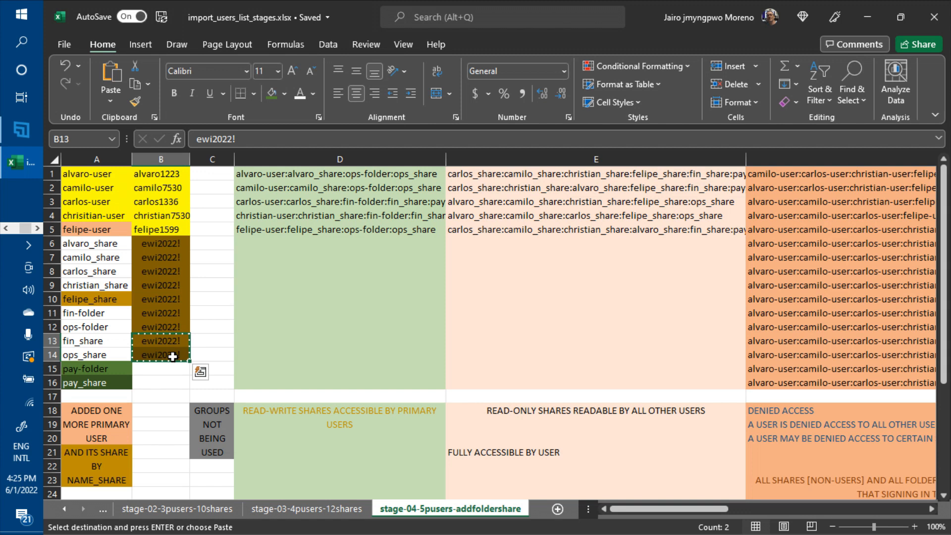
pyautogui.hotkey('ctrl', 'v')
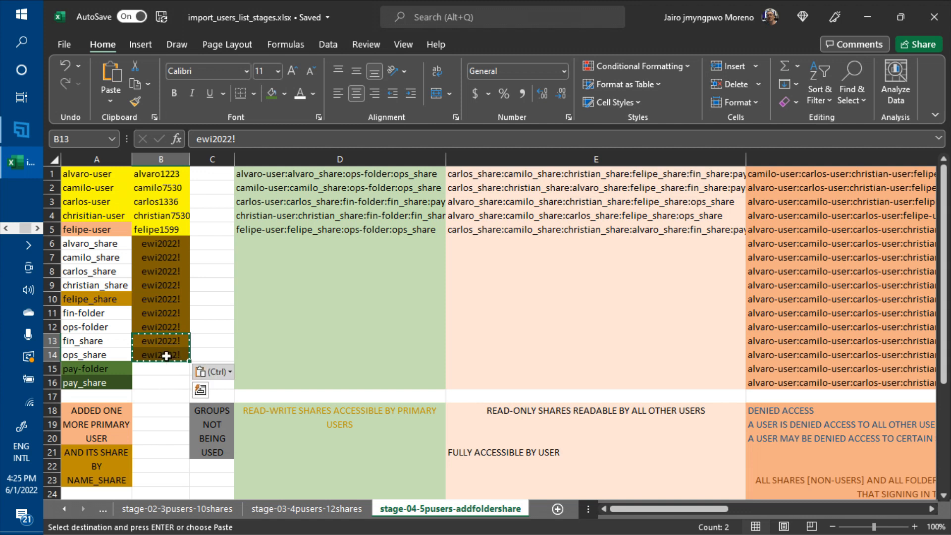
pyautogui.click(167, 356)
pyautogui.press('Return')
pyautogui.press('ctrl')
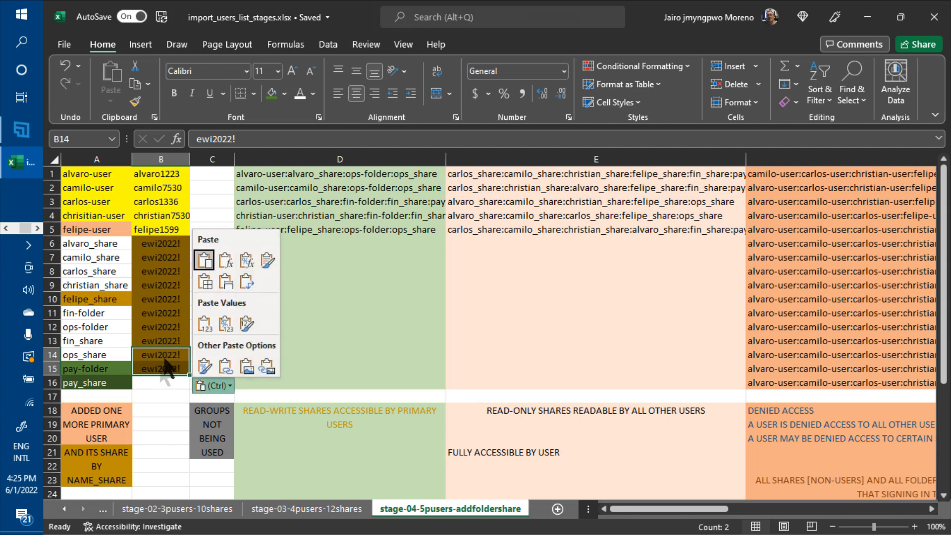
pyautogui.press('Escape')
# Step: Copy the pay-folder password from B15 into the pay_share password cell B16
pyautogui.click(158, 369)
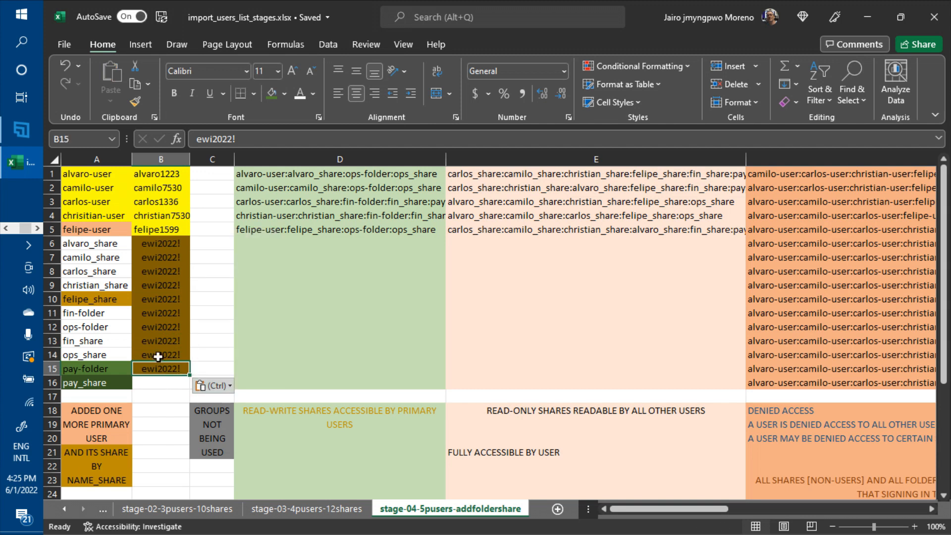
pyautogui.hotkey('ctrl', 'c')
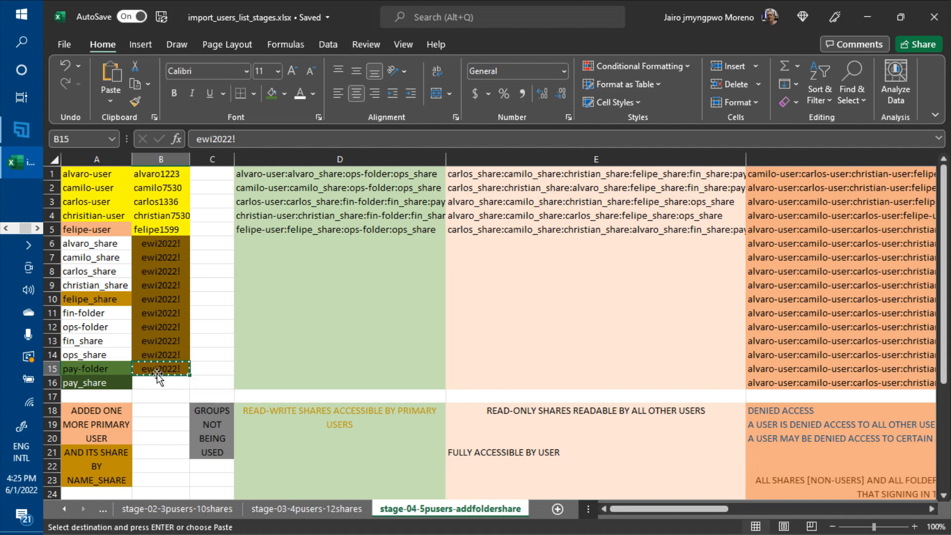
pyautogui.click(156, 380)
pyautogui.hotkey('ctrl', 'v')
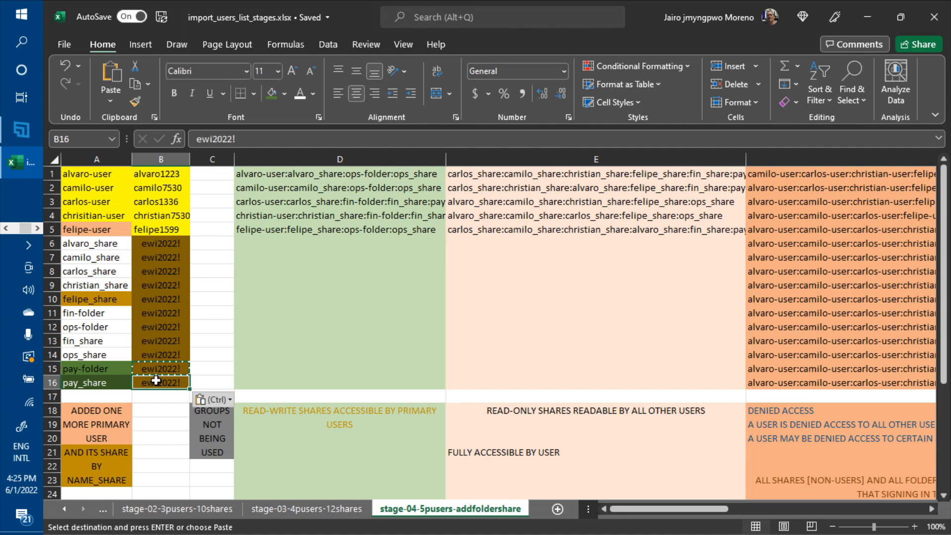
pyautogui.click(218, 329)
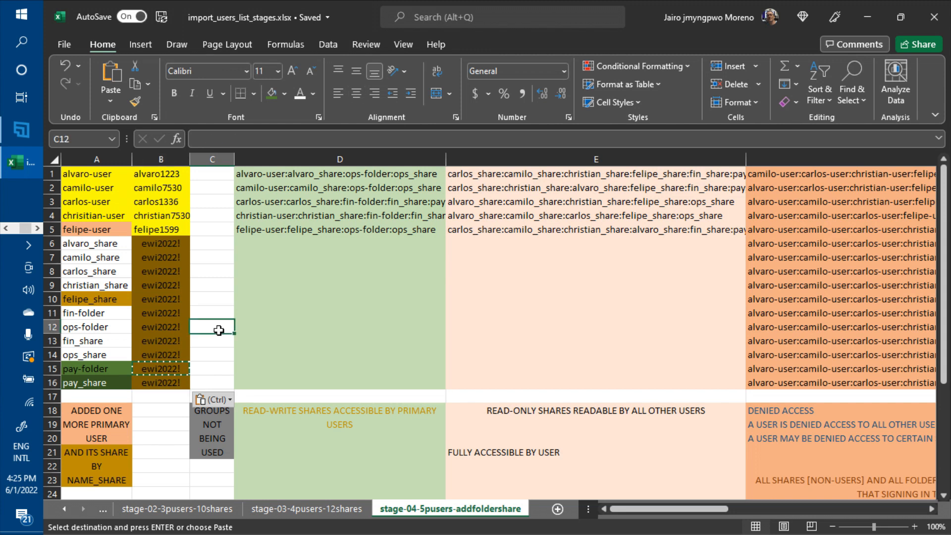
# Step: Select the complete user list in A1:G16 and copy it
pyautogui.click(79, 189)
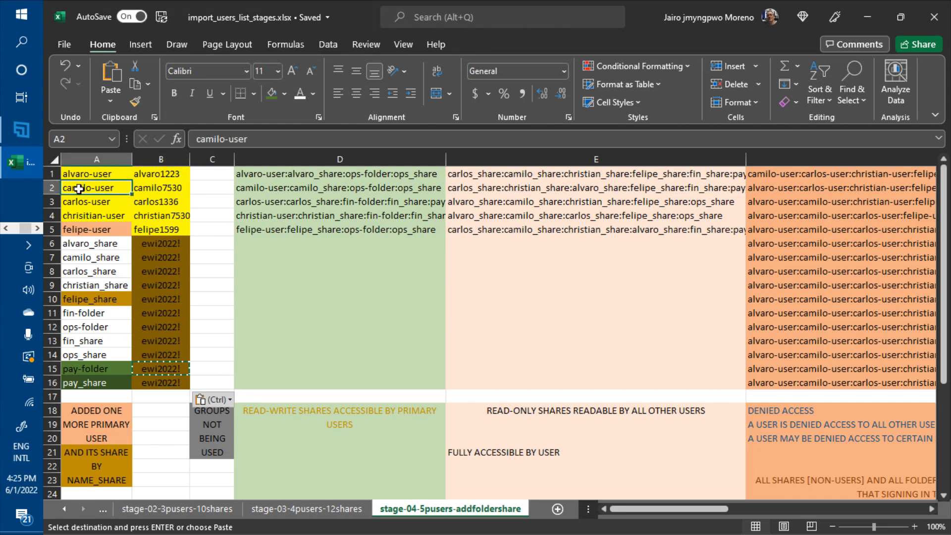
pyautogui.click(76, 176)
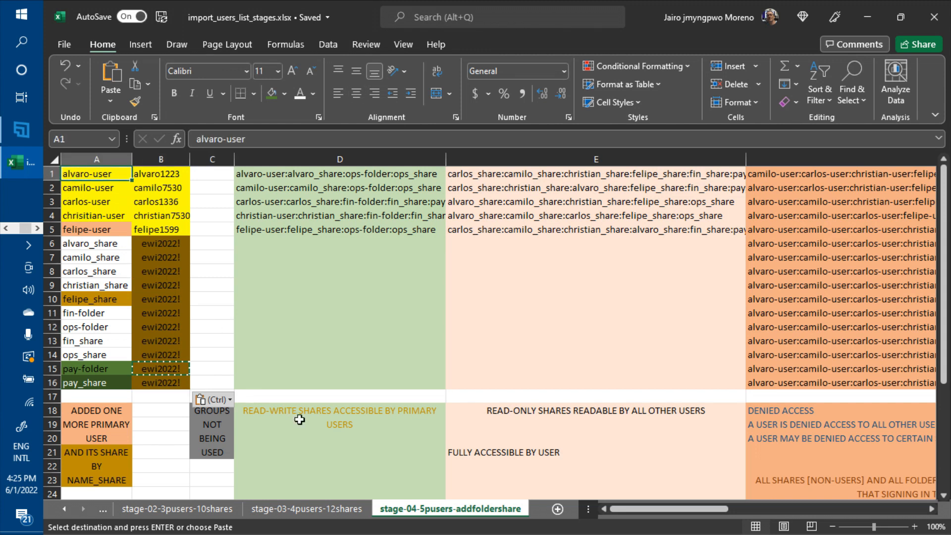
pyautogui.moveTo(614, 508); pyautogui.dragTo(860, 513)
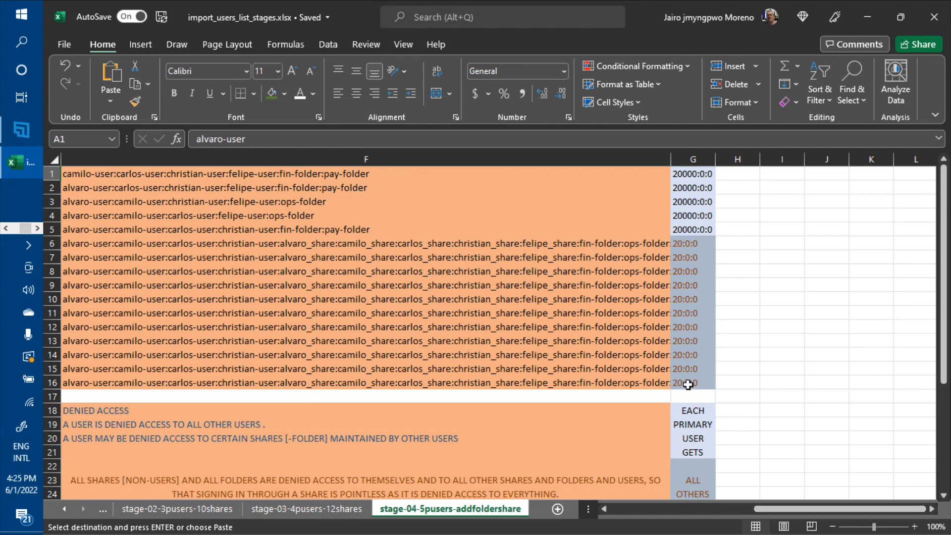
pyautogui.hotkey('ctrl', 'v')
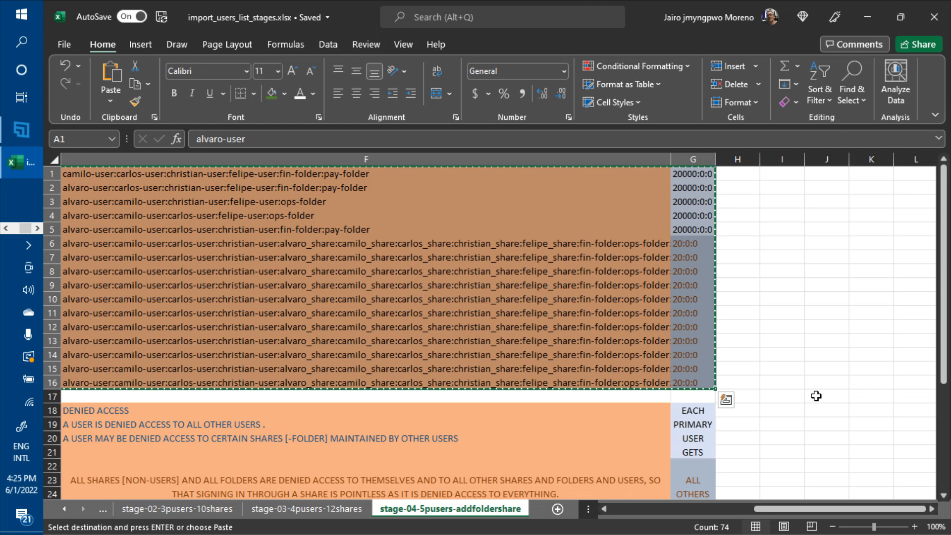
# Step: Switch to import_users_list_stage-04--20220601.txt in Notepad, replace its entire content with the copied user list including the passwords, and save it
pyautogui.hotkey('alt', 'Tab')
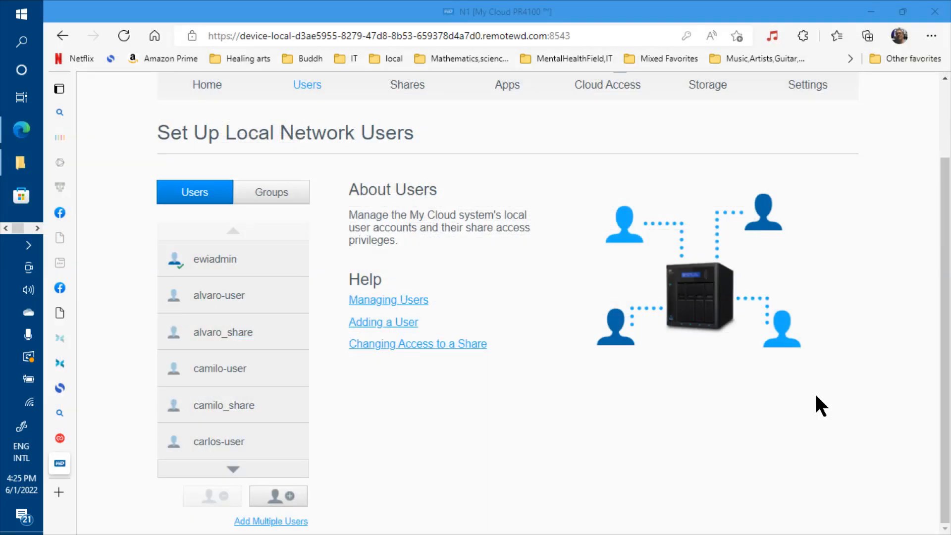
pyautogui.hotkey('alt', 'Tab')
pyautogui.press('Tab')
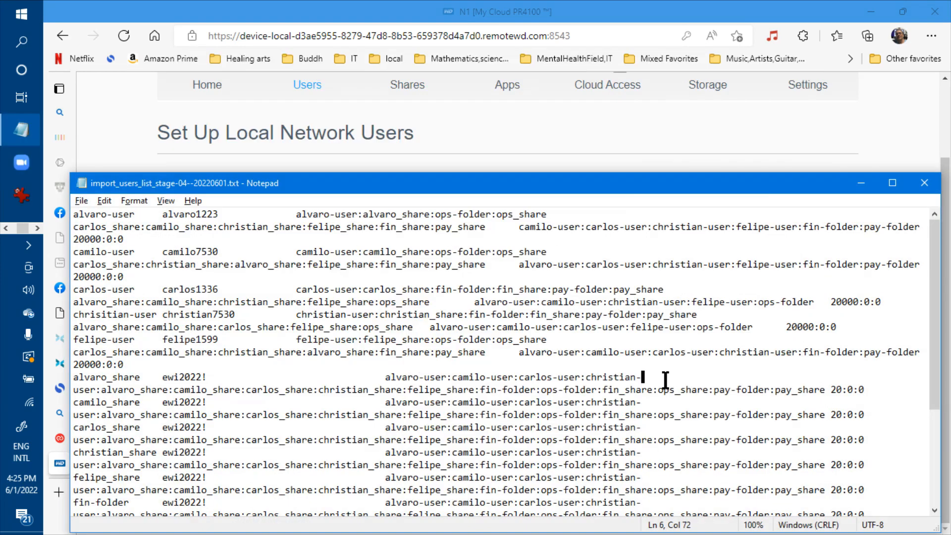
pyautogui.click(666, 379)
pyautogui.hotkey('ctrl', 'a')
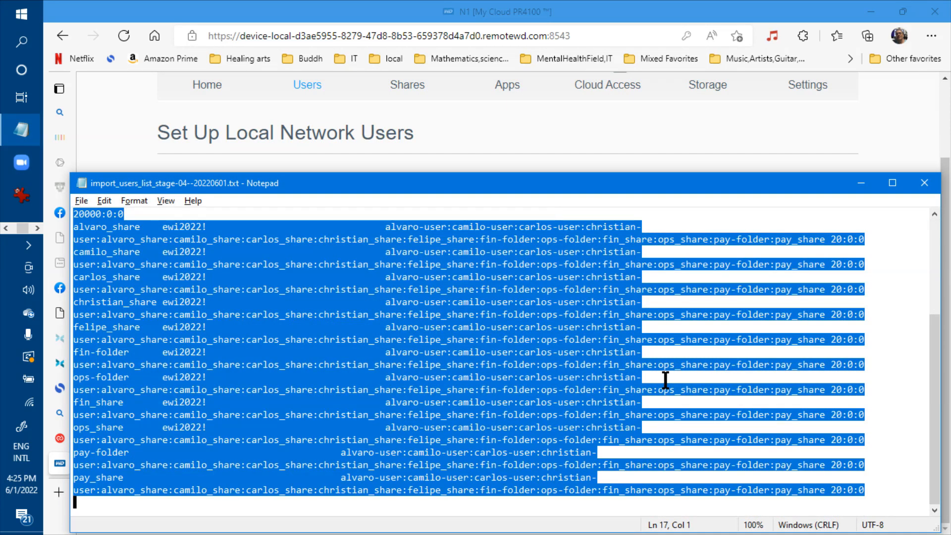
pyautogui.hotkey('ctrl', 'v')
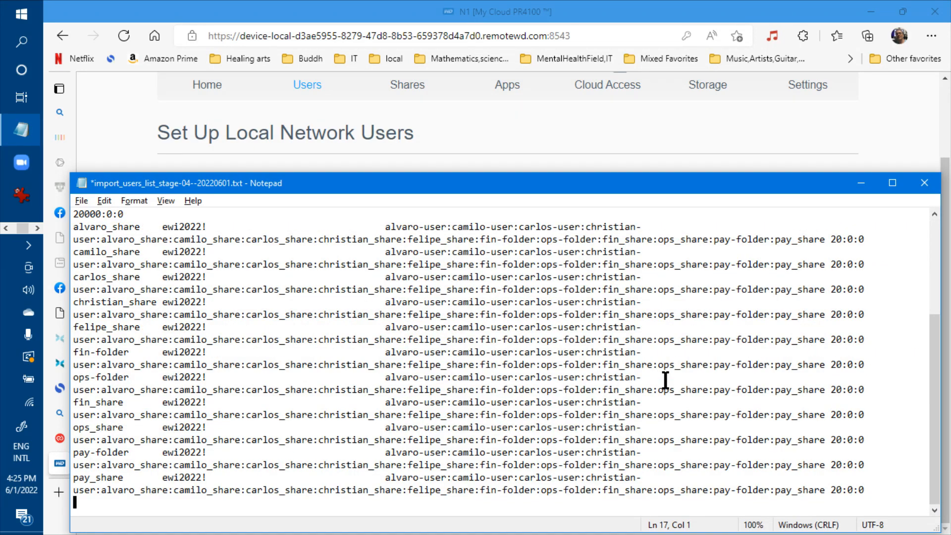
pyautogui.hotkey('ctrl', 's')
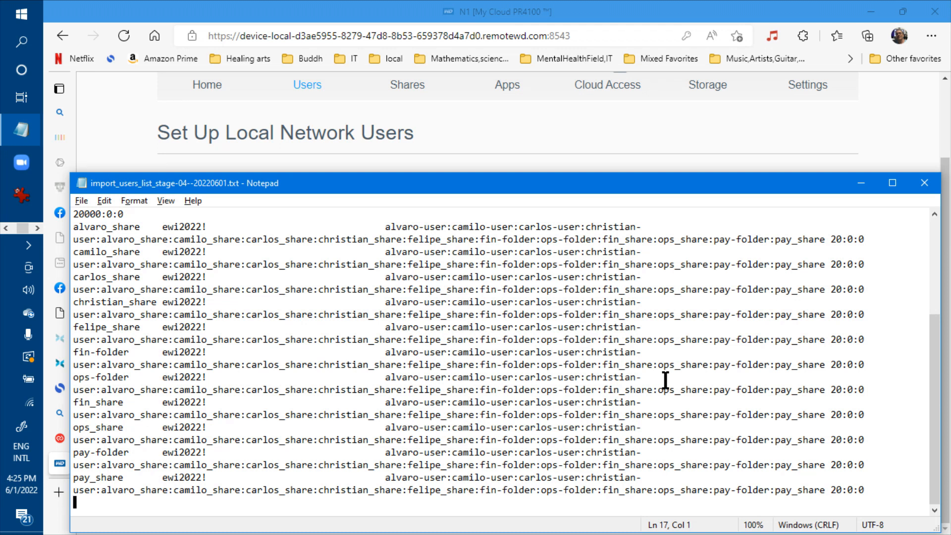
# Step: Switch to the My Cloud PR4100 page in the browser and start adding multiple users by importing a list
pyautogui.hotkey('alt', 'Tab')
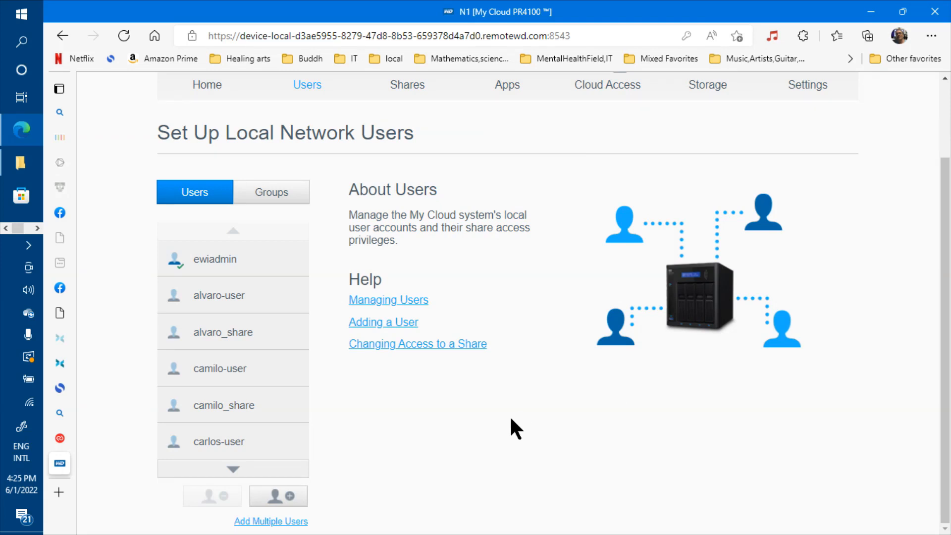
pyautogui.click(274, 523)
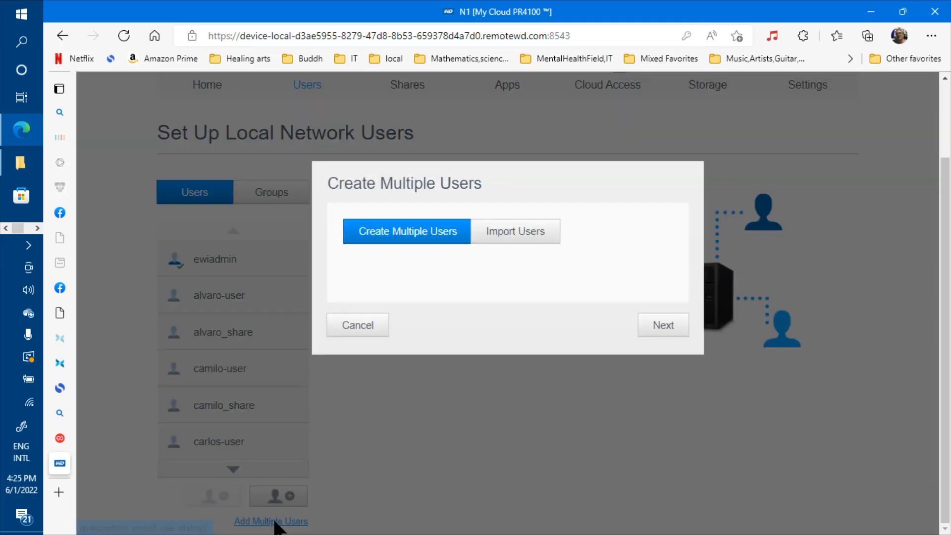
pyautogui.click(508, 241)
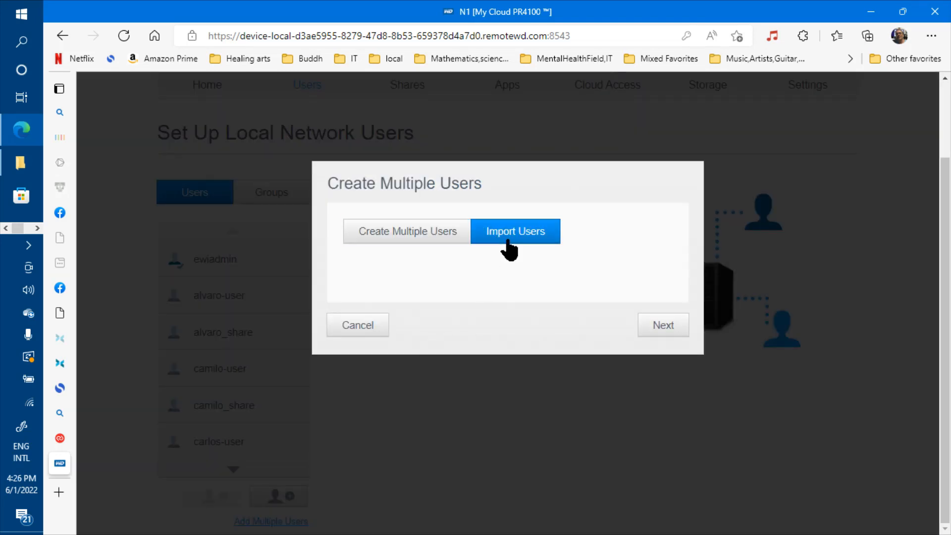
pyautogui.click(660, 326)
# Step: Import import_users_list_stage-04--20220601.txt with duplicate accounts overwritten and apply the user list
pyautogui.click(419, 303)
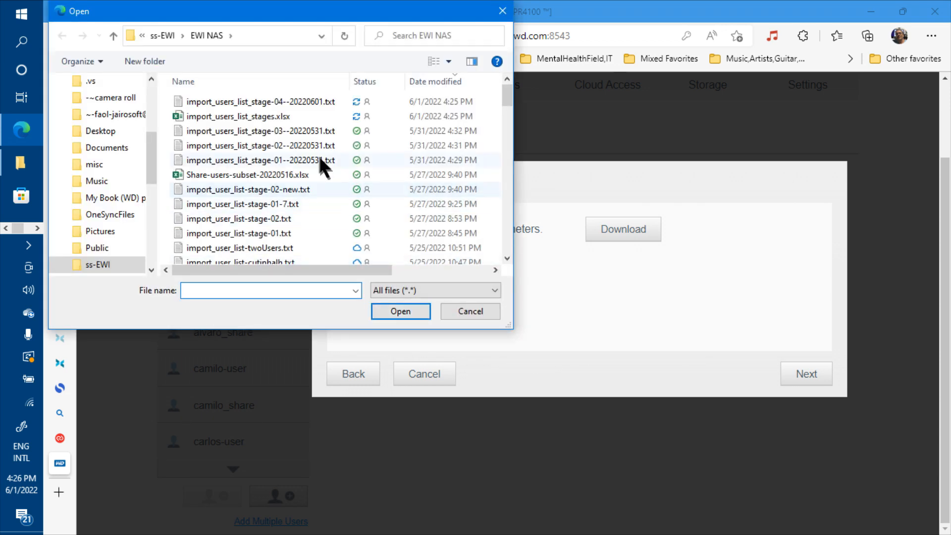
pyautogui.click(302, 102)
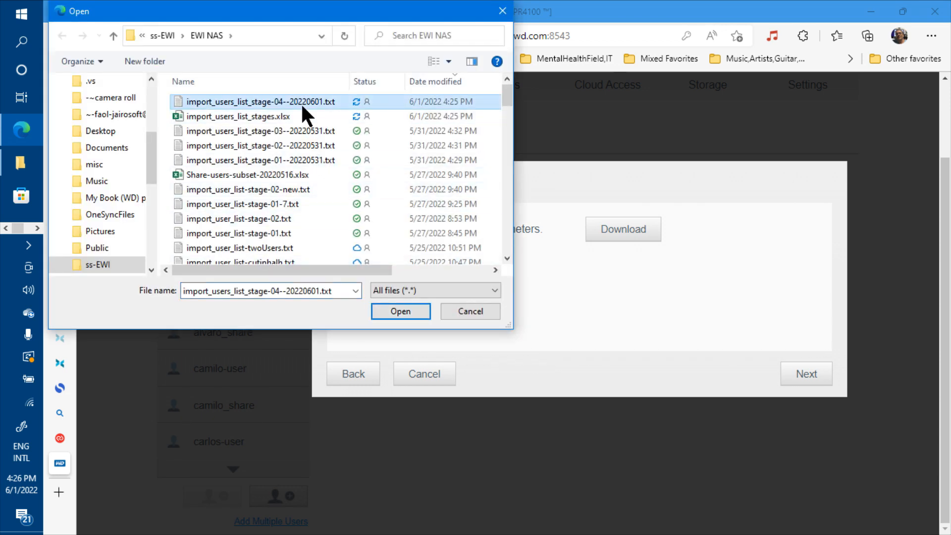
pyautogui.click(400, 311)
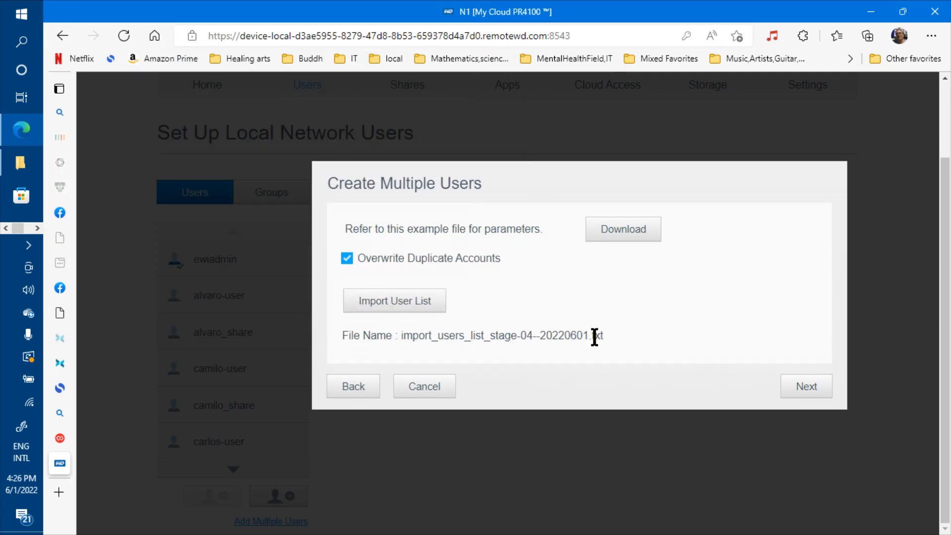
pyautogui.click(804, 385)
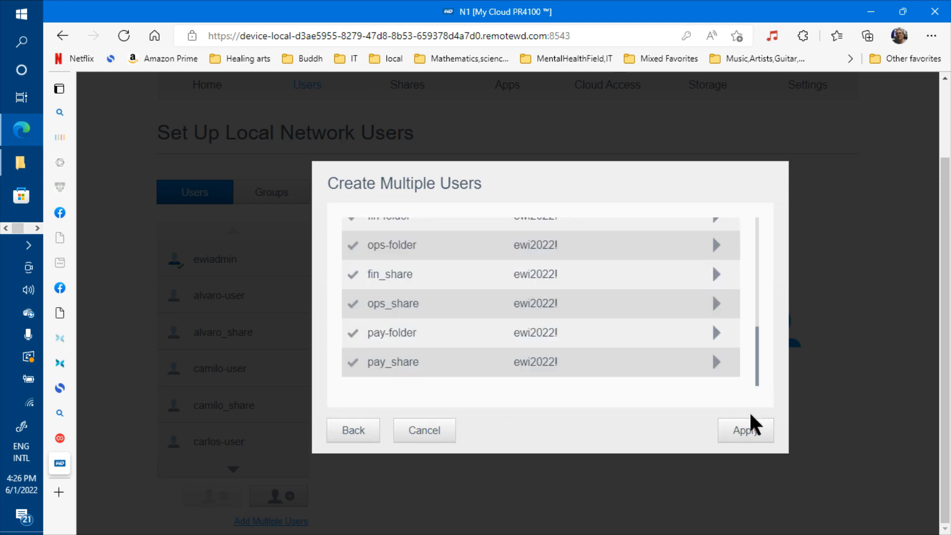
pyautogui.click(750, 435)
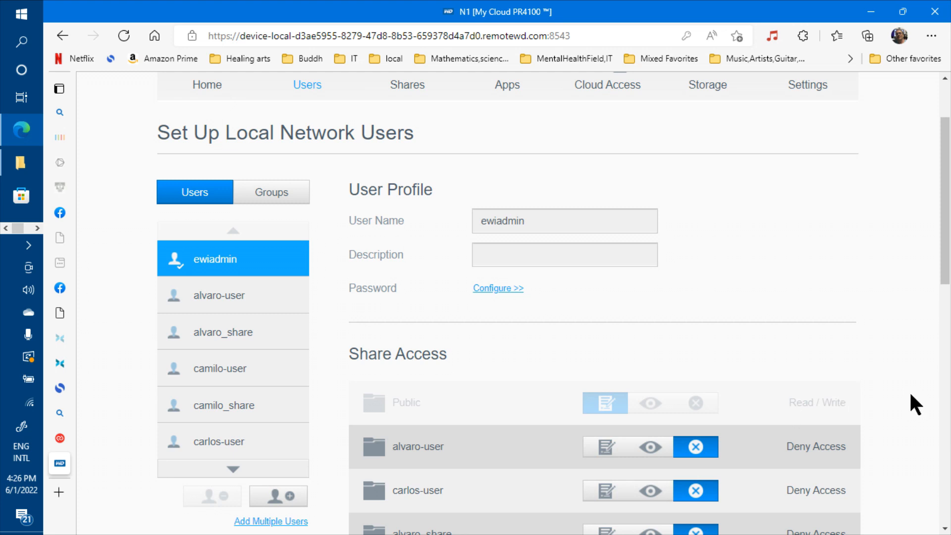
# Step: Examine the user profiles, quotas and share access of the imported pay-folder and pay_share users
pyautogui.click(230, 469)
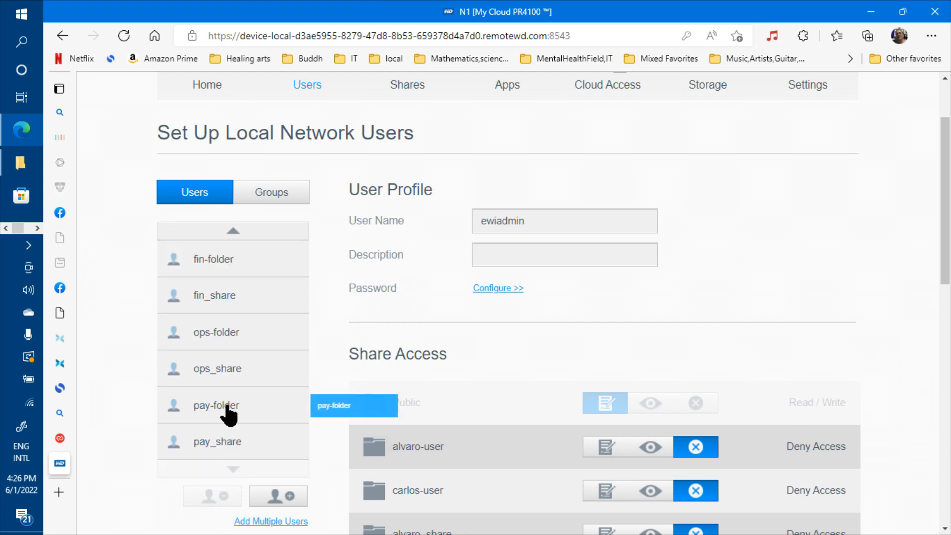
pyautogui.click(228, 407)
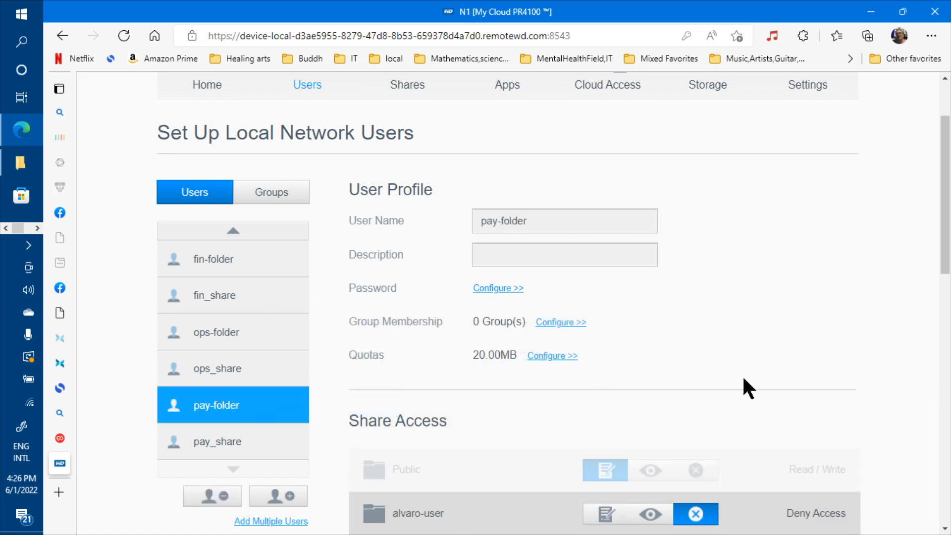
pyautogui.scroll(-7, 949, 362)
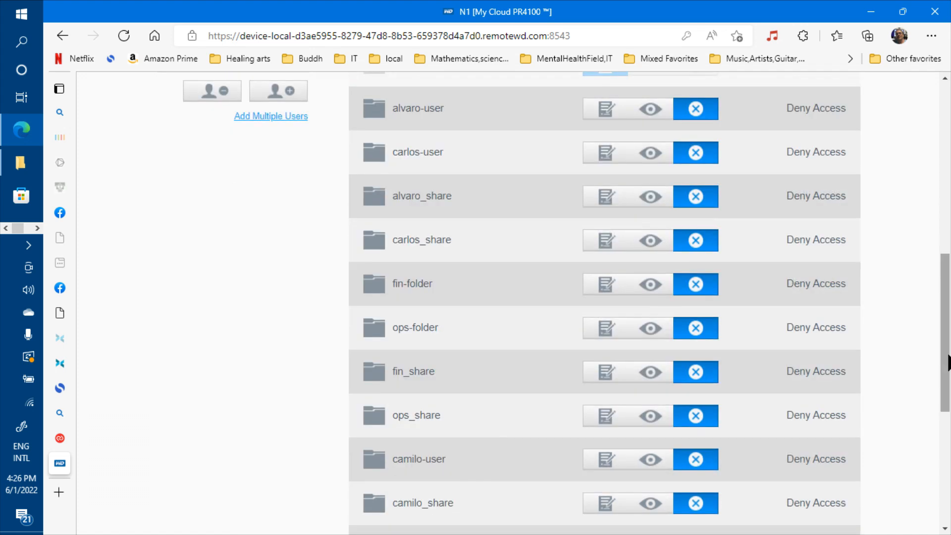
pyautogui.scroll(6, 944, 255)
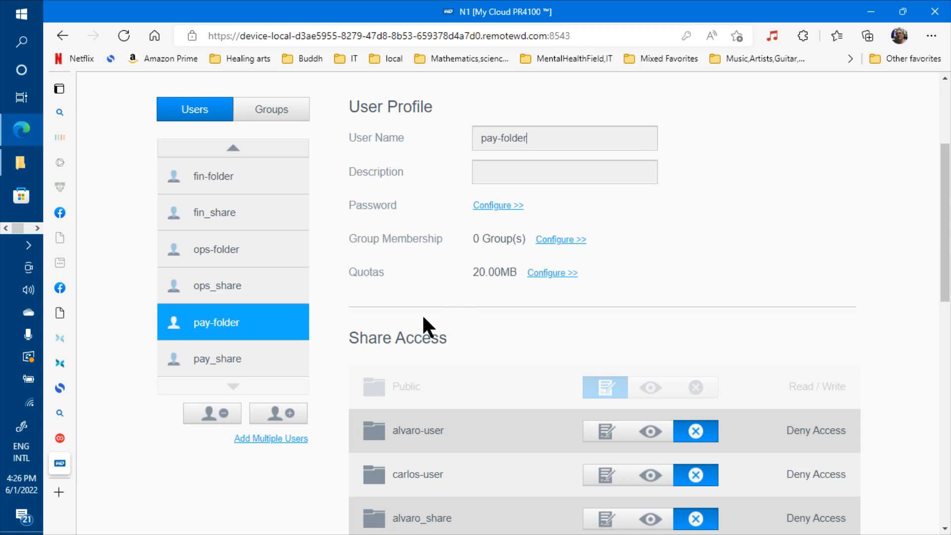
pyautogui.click(235, 366)
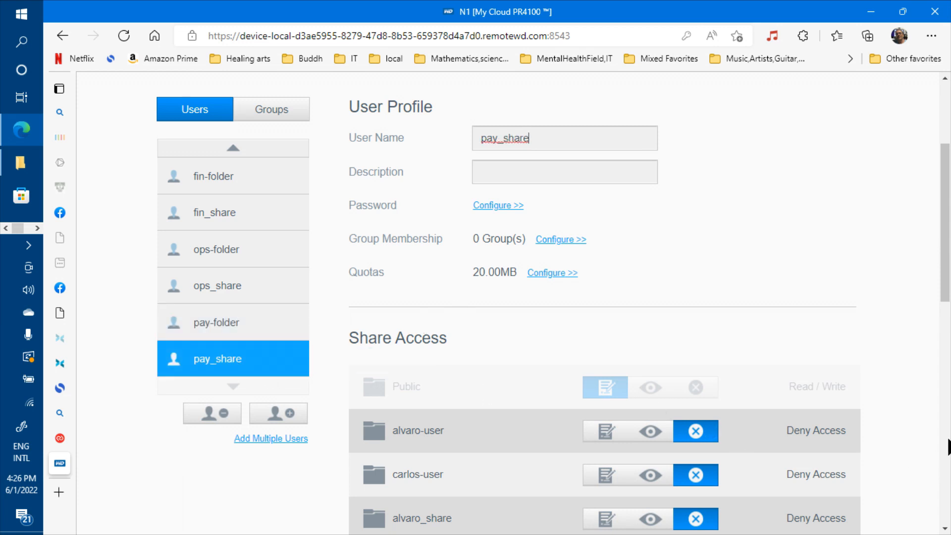
pyautogui.click(947, 446)
pyautogui.scroll(5, 948, 446)
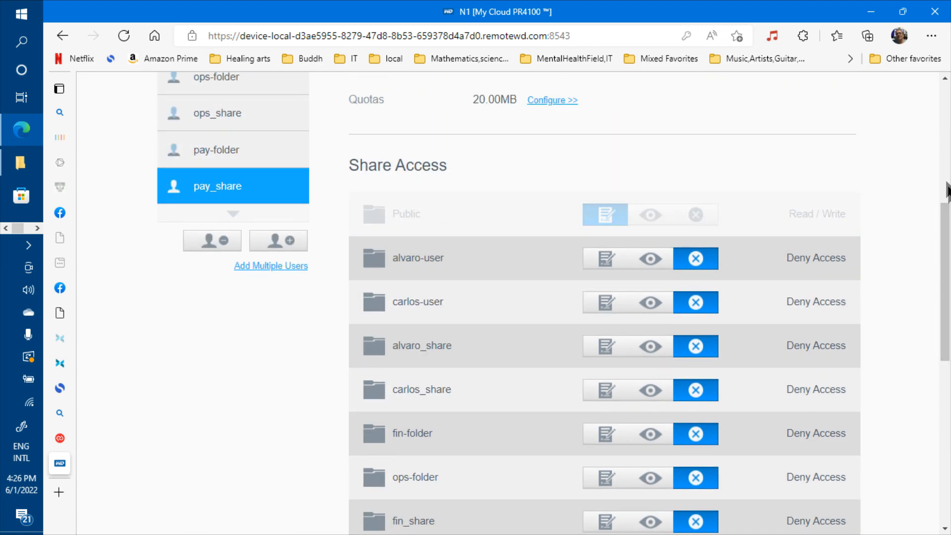
pyautogui.scroll(7, 947, 250)
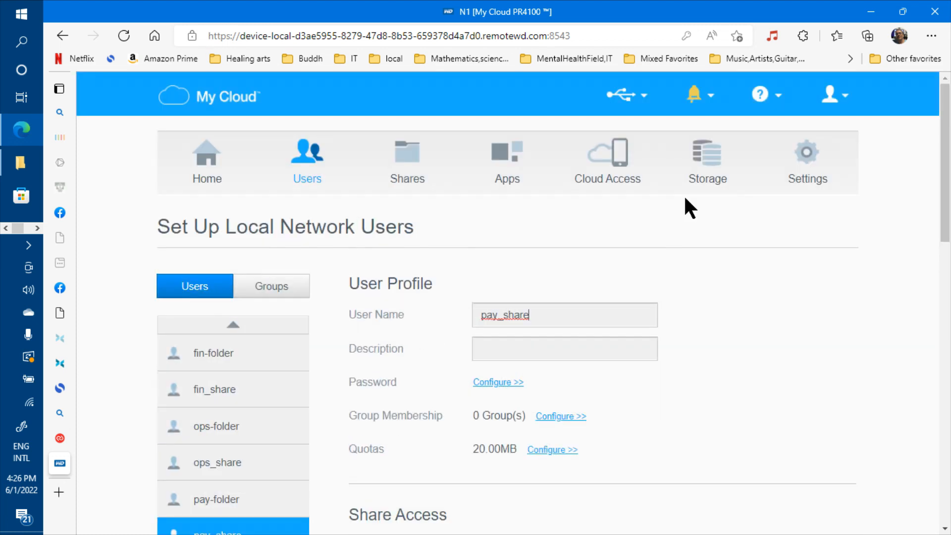
# Step: Examine the share profiles and user access of the pay-folder and pay_share shares
pyautogui.click(410, 171)
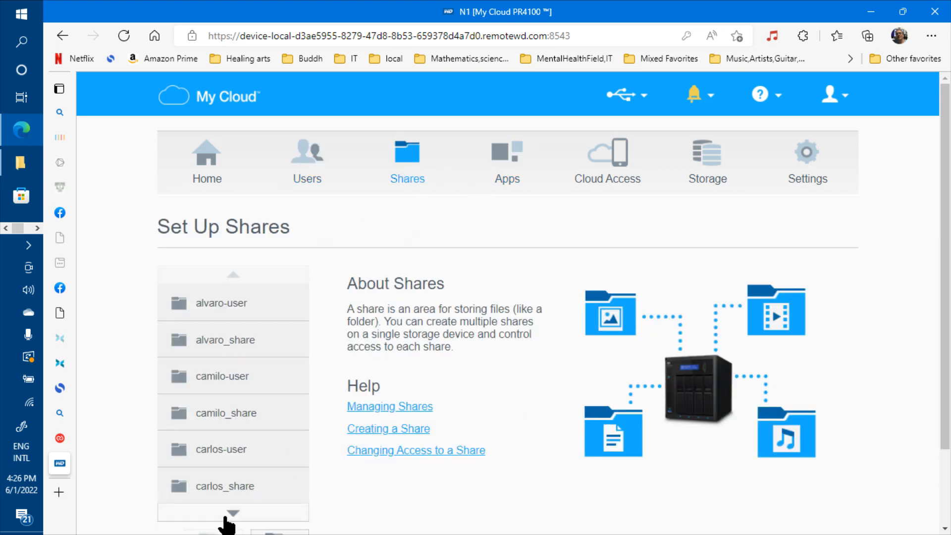
pyautogui.click(229, 512)
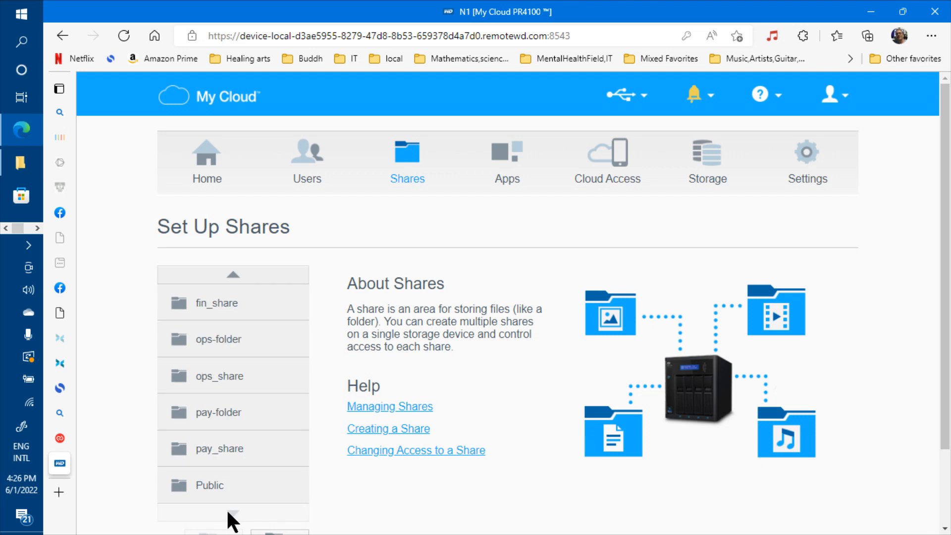
pyautogui.click(224, 427)
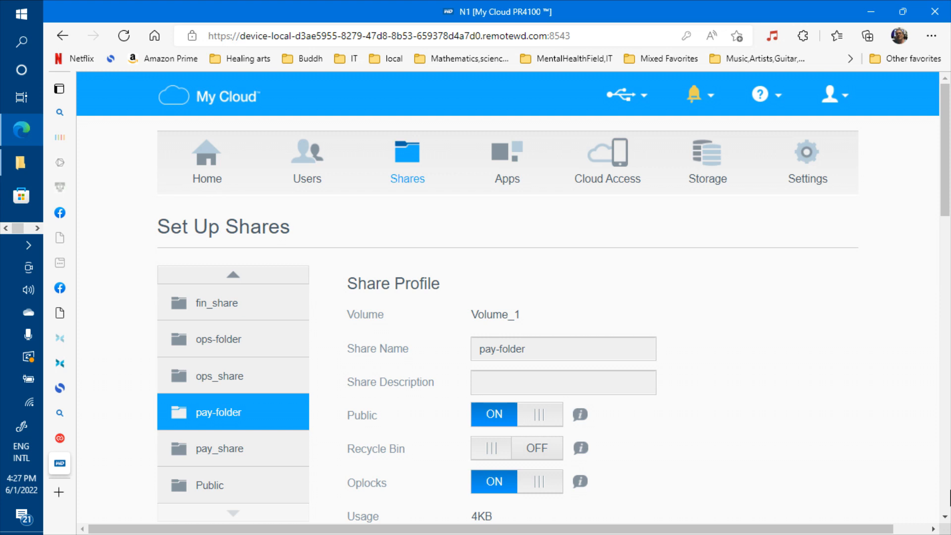
pyautogui.scroll(-8, 513, 294)
pyautogui.click(950, 490)
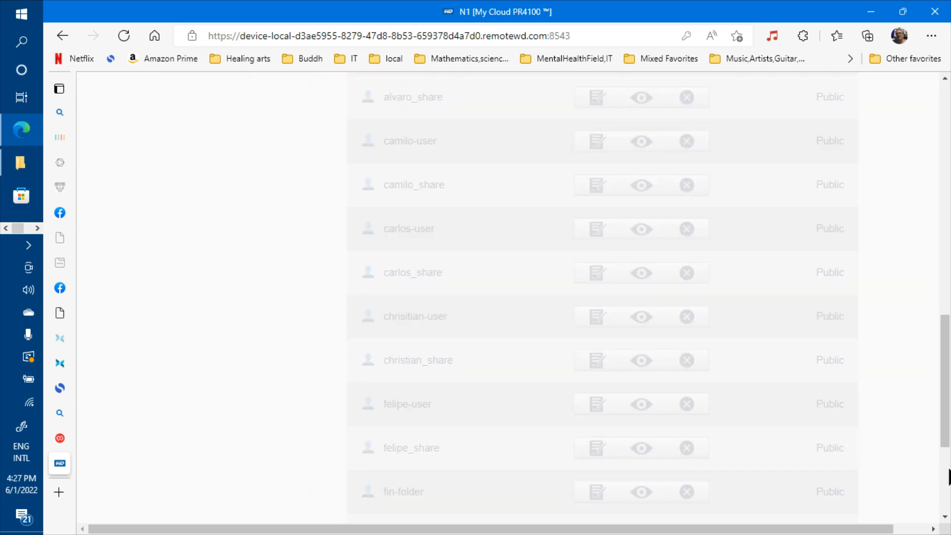
pyautogui.moveTo(950, 436); pyautogui.dragTo(950, 218)
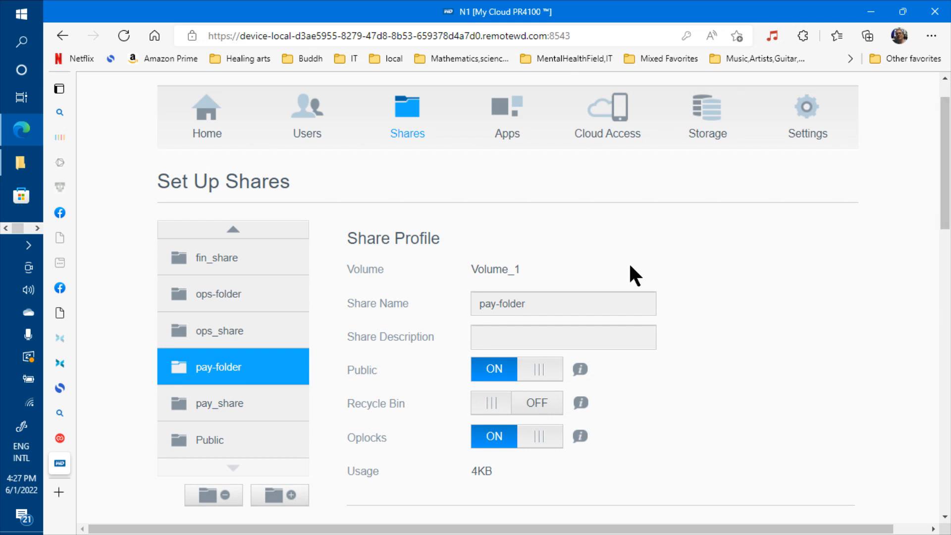
pyautogui.click(252, 404)
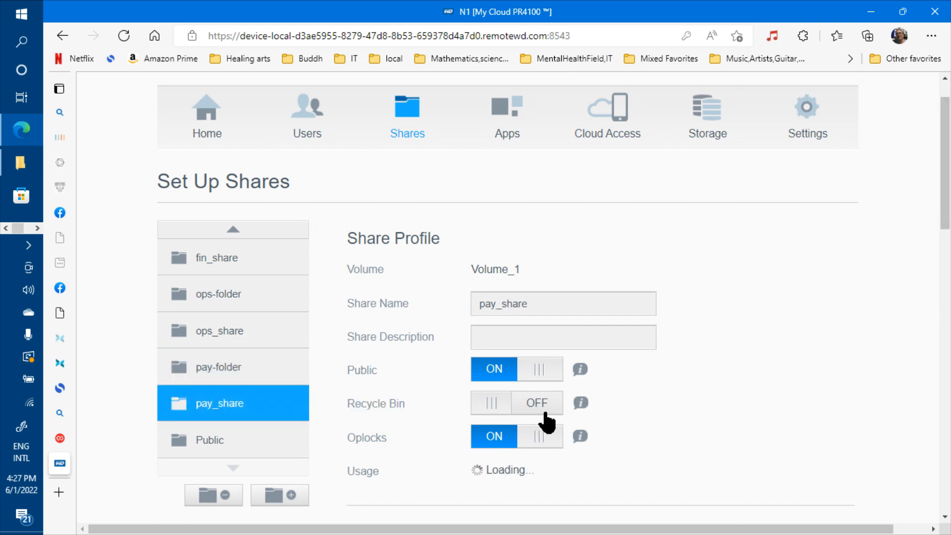
pyautogui.click(946, 425)
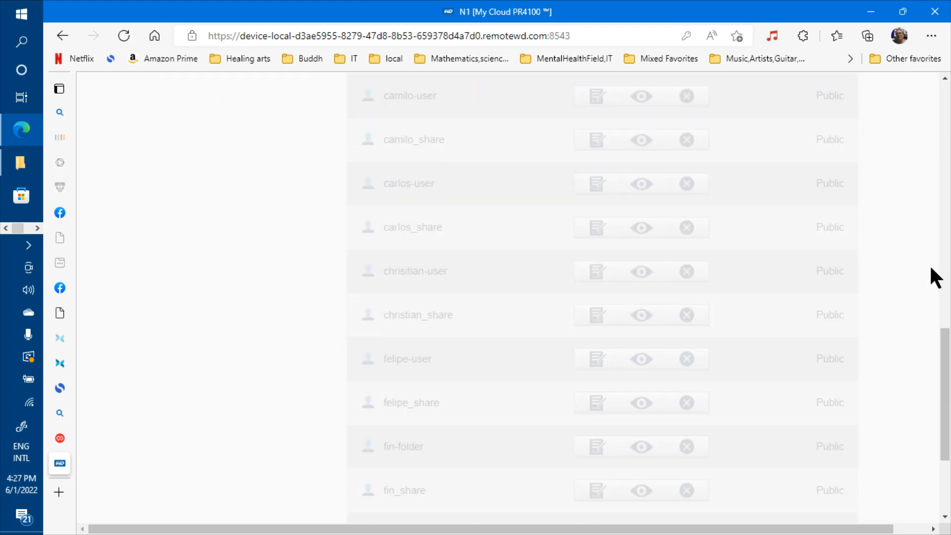
pyautogui.click(946, 246)
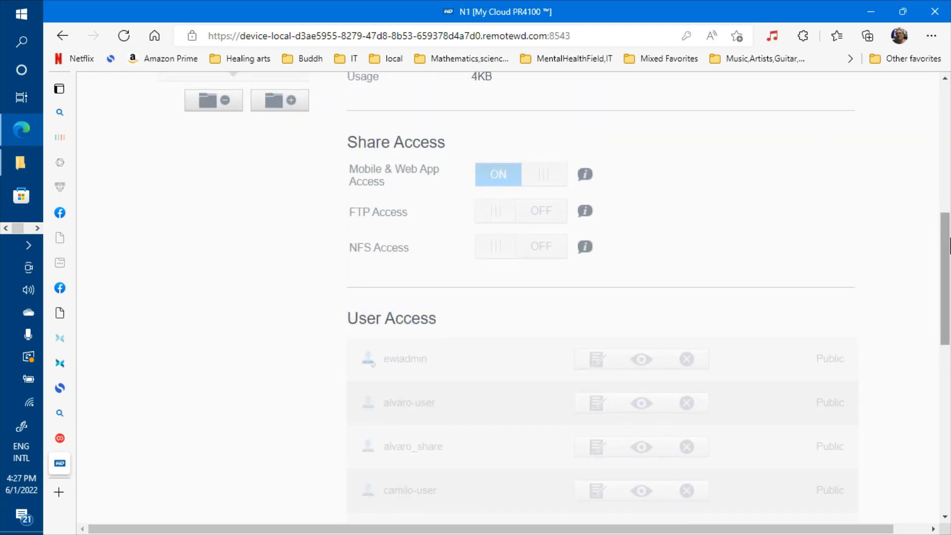
pyautogui.click(946, 151)
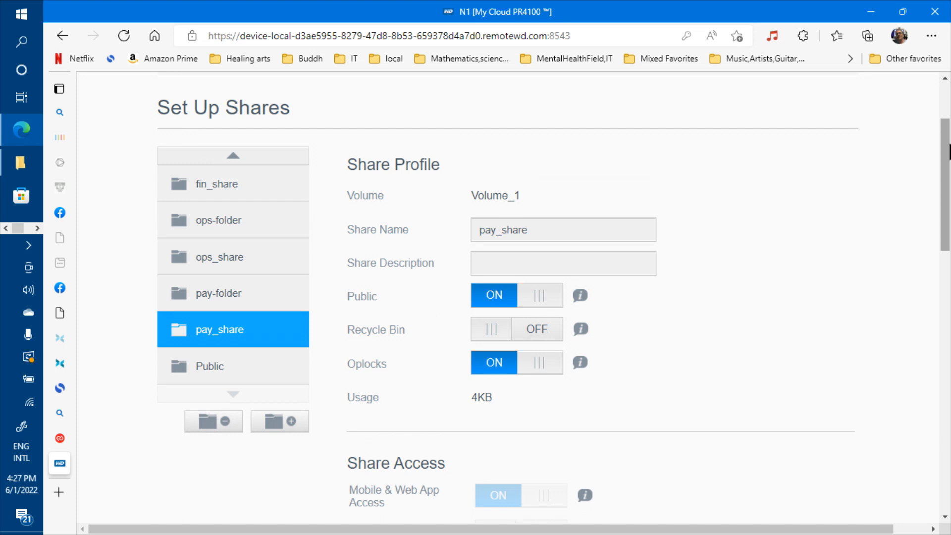
pyautogui.moveTo(949, 144); pyautogui.dragTo(949, 108)
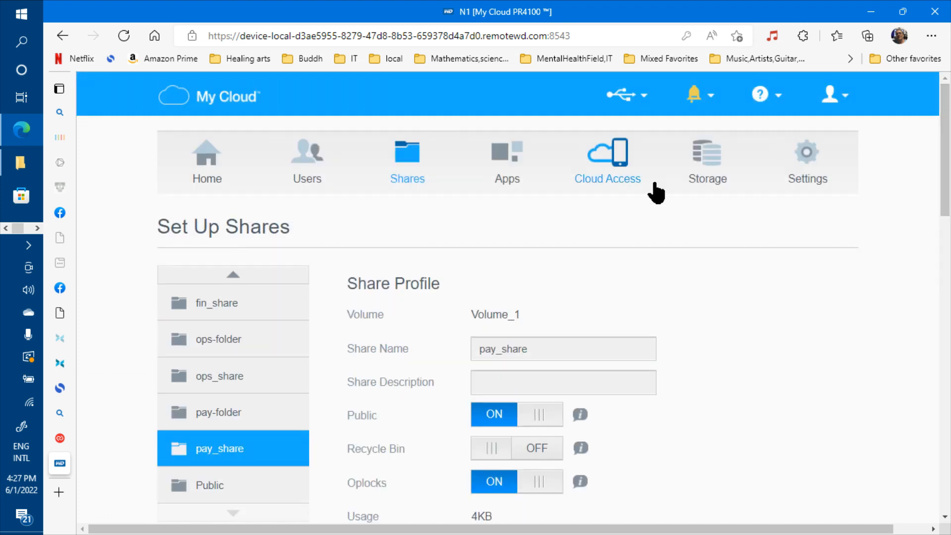
# Step: Examine the share profile and each user's access rights for the felipe_share share
pyautogui.click(231, 274)
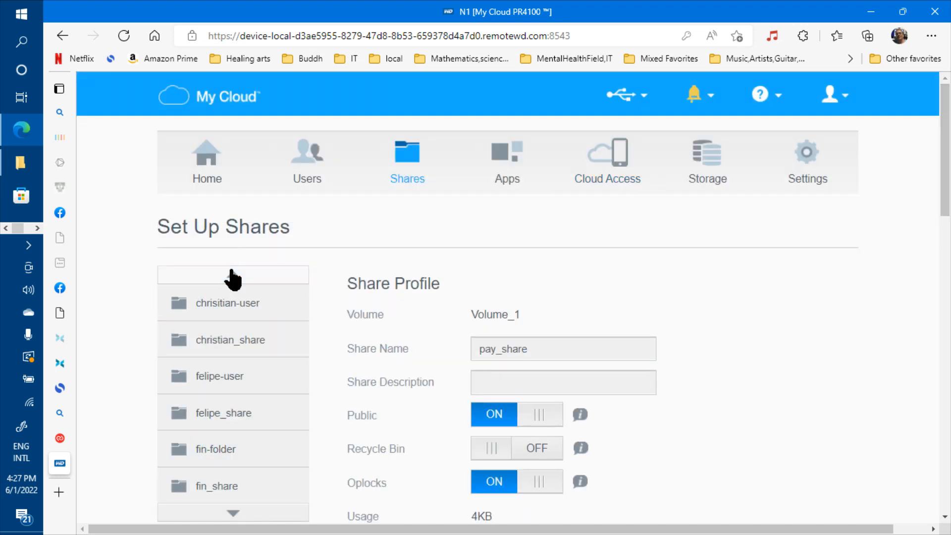
pyautogui.click(233, 413)
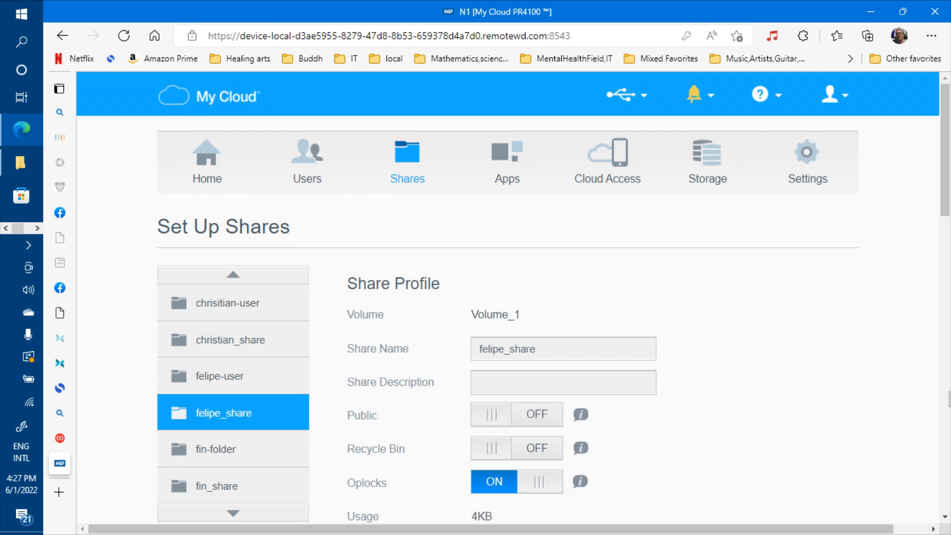
pyautogui.click(949, 392)
pyautogui.click(949, 397)
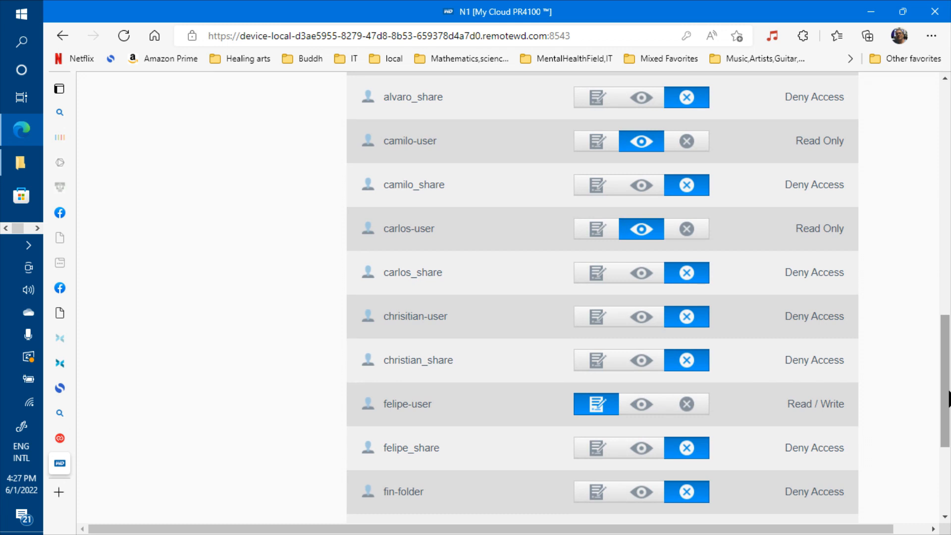
pyautogui.moveTo(949, 399); pyautogui.dragTo(949, 353)
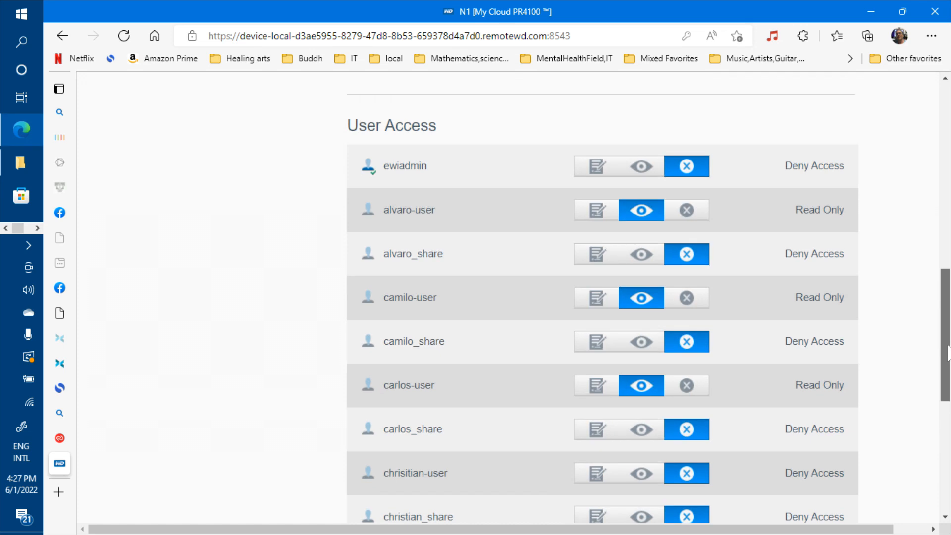
pyautogui.scroll(6, 949, 194)
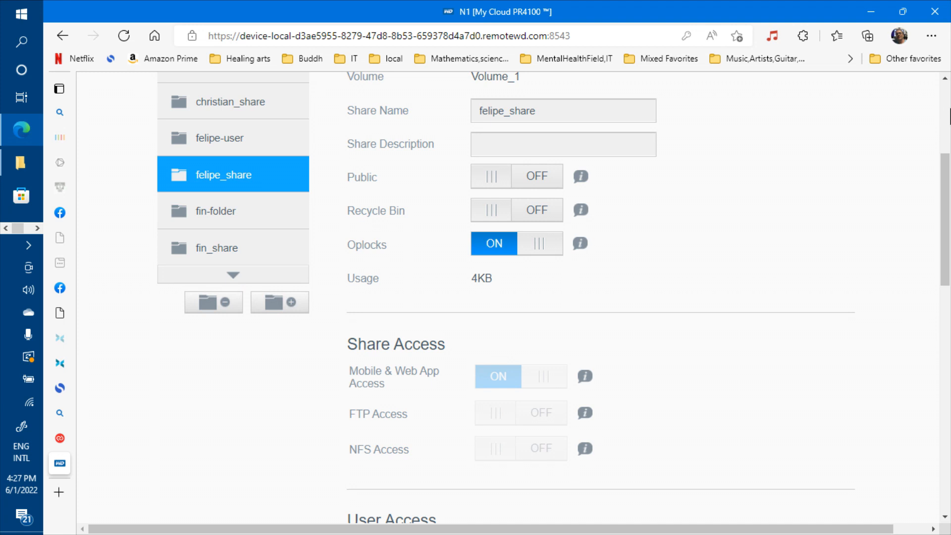
pyautogui.scroll(4, 478, 178)
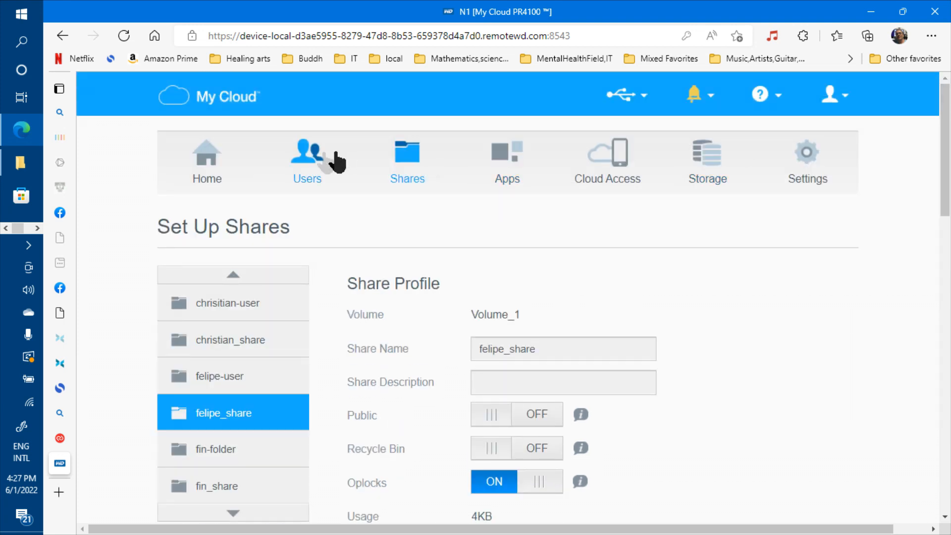
# Step: Start adding multiple local network users by choosing to import them from a file
pyautogui.click(311, 158)
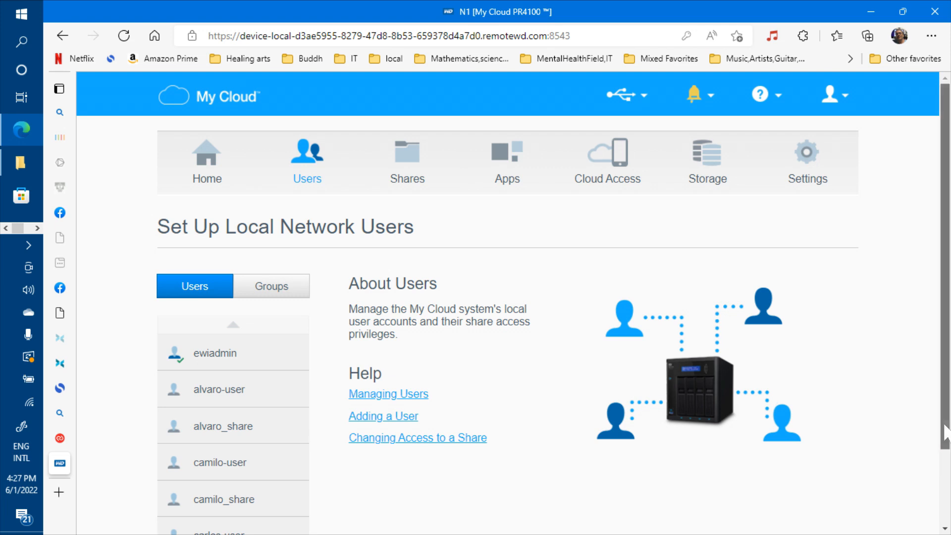
pyautogui.moveTo(945, 427); pyautogui.dragTo(946, 501)
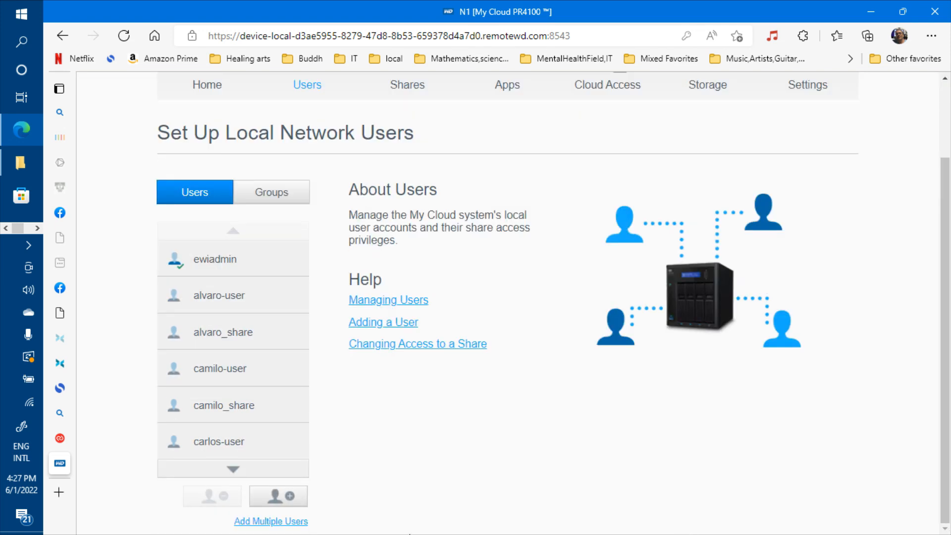
pyautogui.click(291, 525)
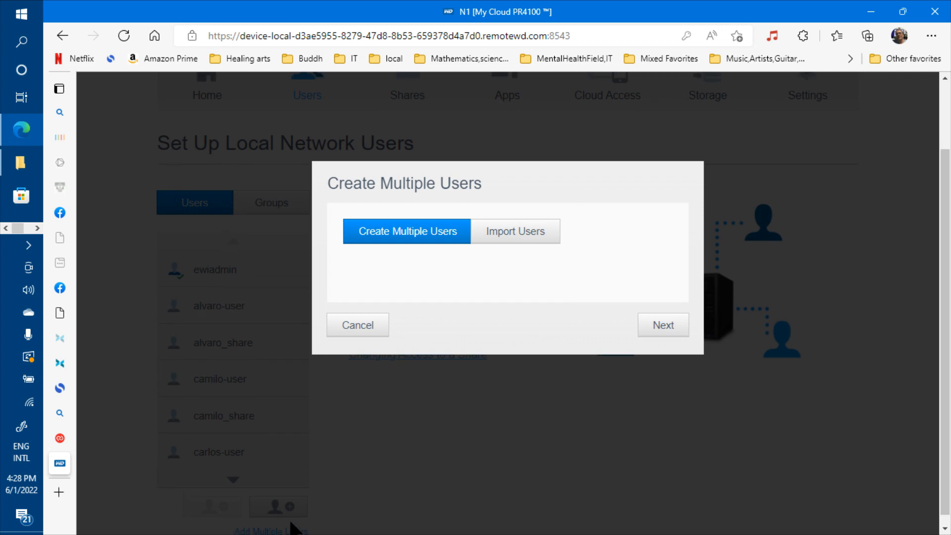
pyautogui.click(498, 237)
pyautogui.click(663, 331)
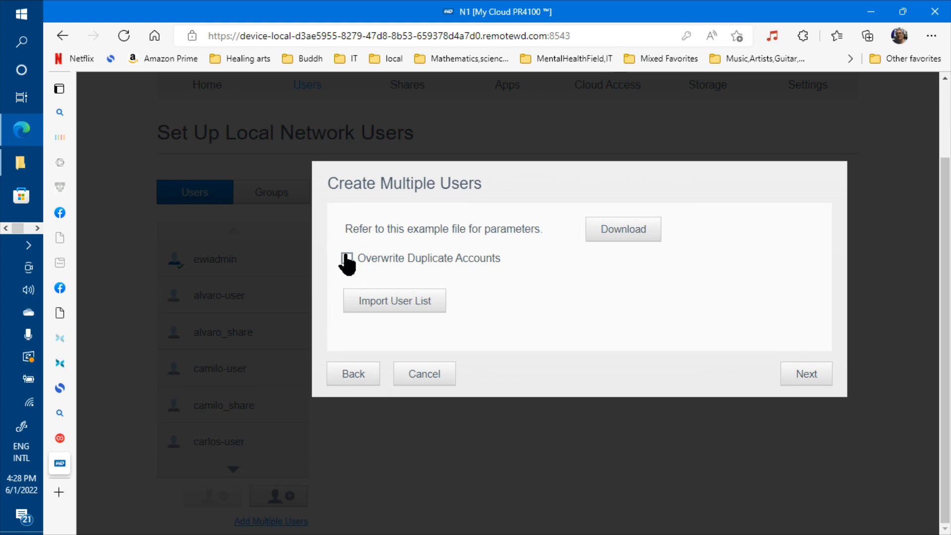
# Step: Load import_users_list_stage-04--20220601.txt with Overwrite Duplicate Accounts enabled, check the listed accounts and apply the import
pyautogui.click(347, 258)
pyautogui.click(388, 306)
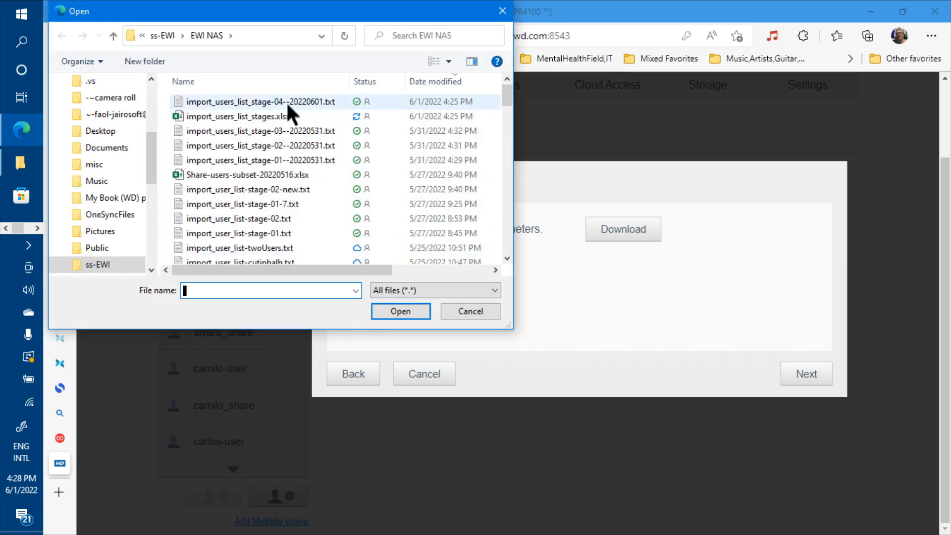
pyautogui.click(286, 102)
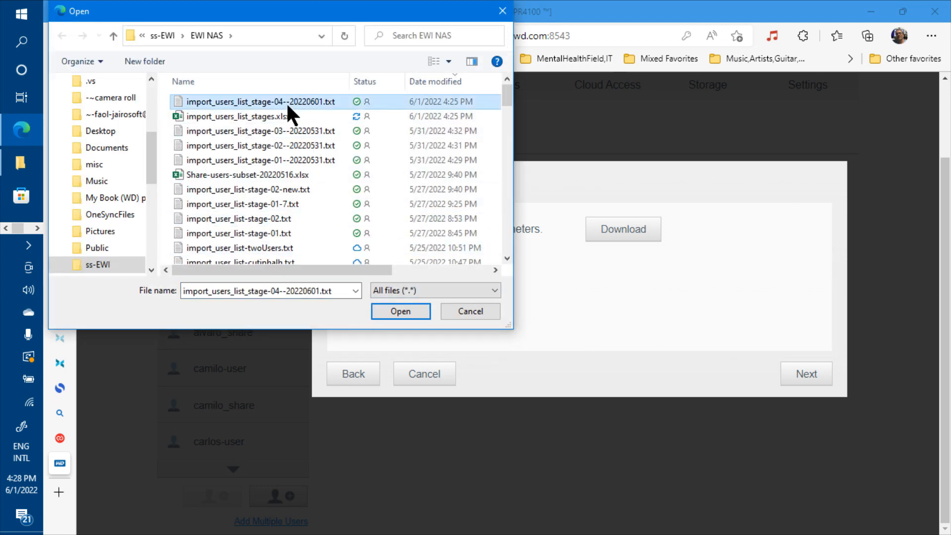
pyautogui.click(397, 314)
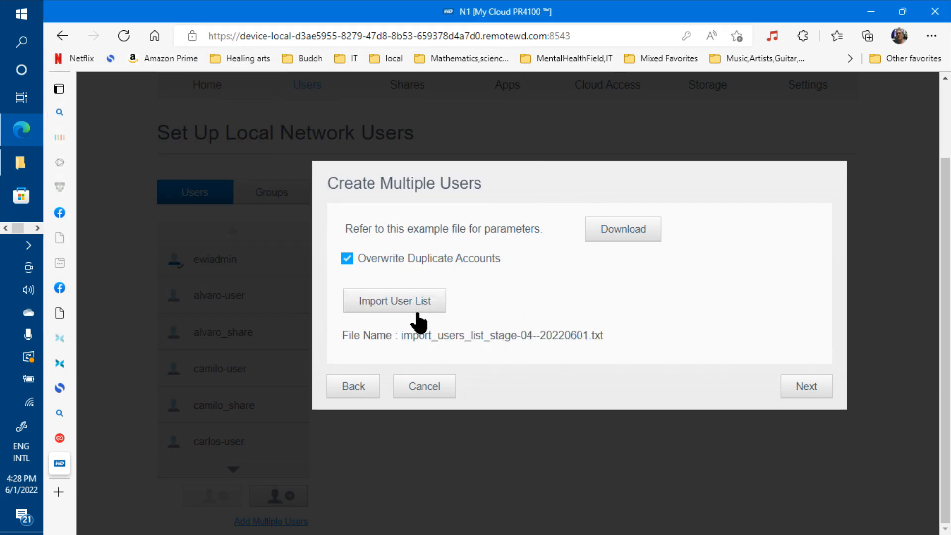
pyautogui.click(811, 398)
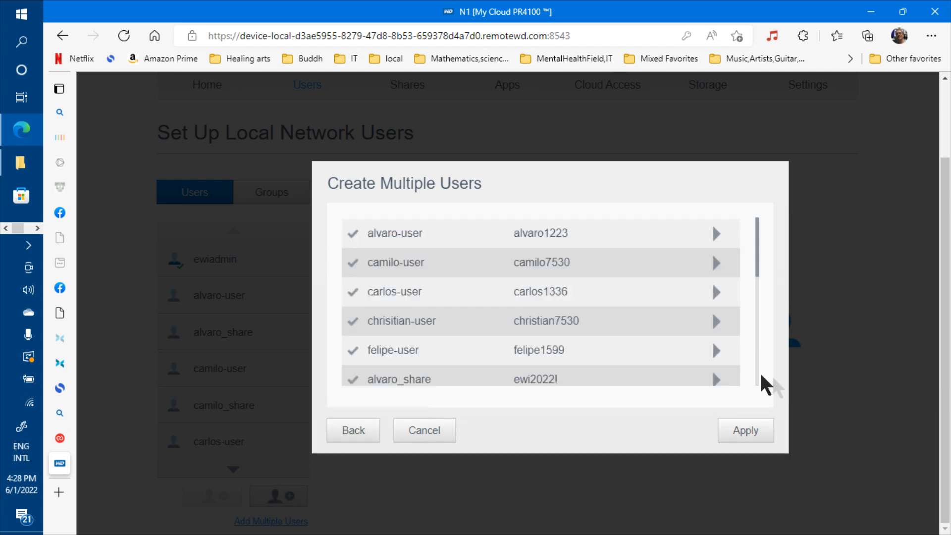
pyautogui.scroll(-5, 759, 372)
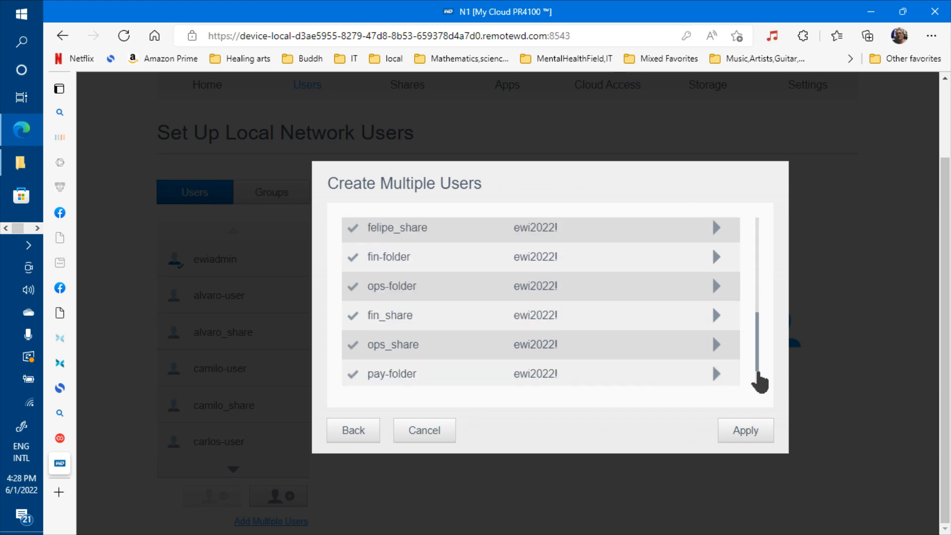
pyautogui.click(749, 430)
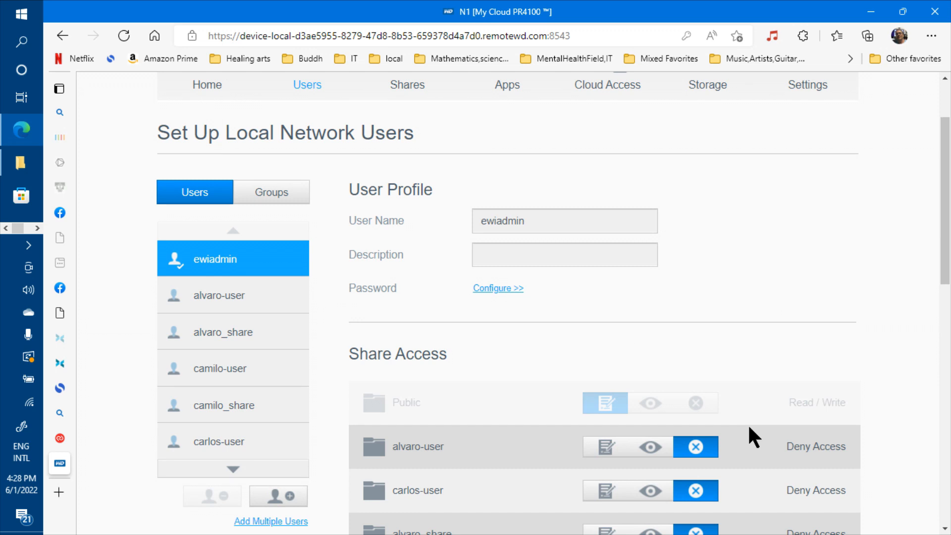
pyautogui.scroll(-1, 749, 427)
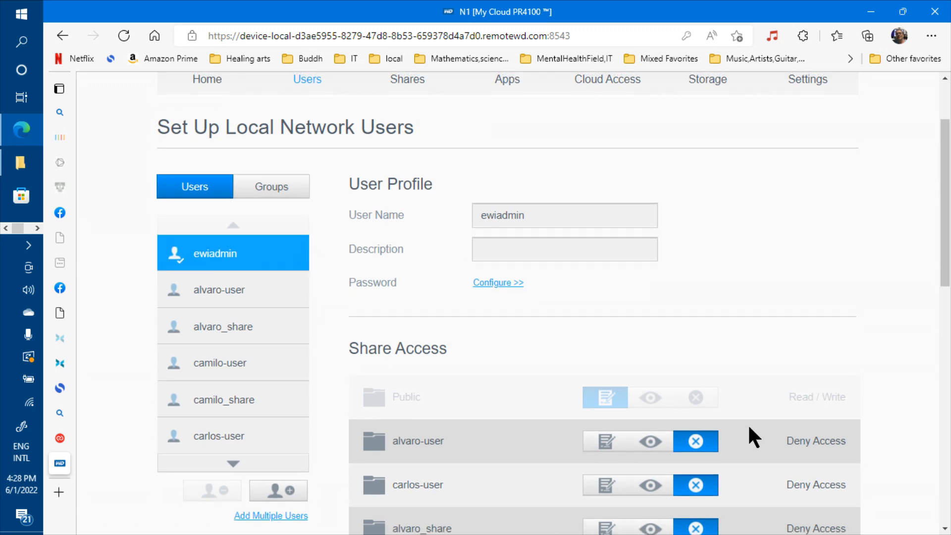
pyautogui.scroll(1, 749, 427)
pyautogui.scroll(2, 749, 427)
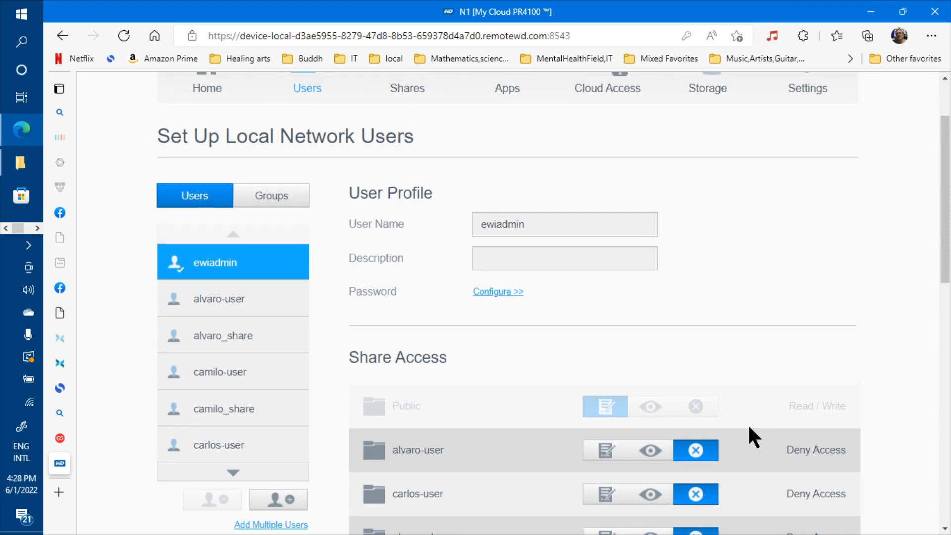
pyautogui.scroll(1, 749, 427)
pyautogui.scroll(1, 749, 427)
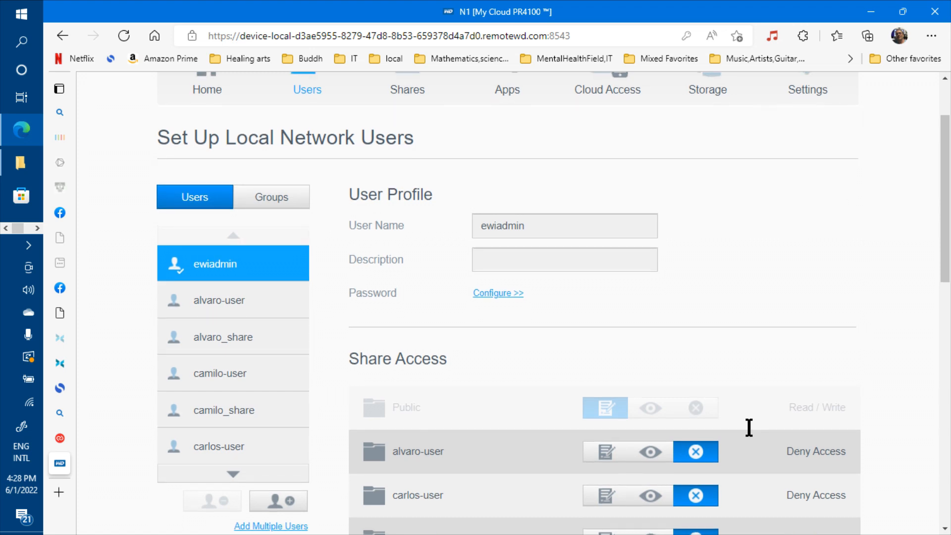
pyautogui.scroll(1, 749, 427)
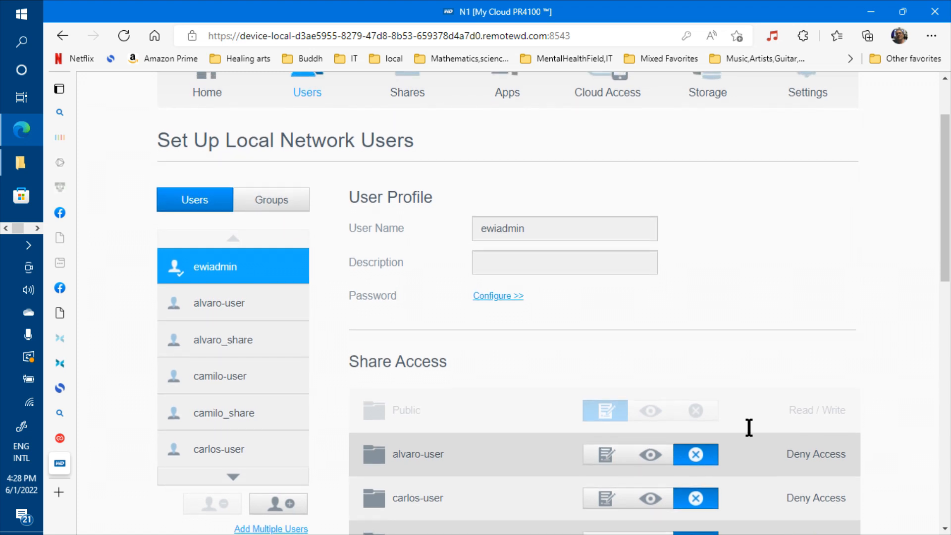
pyautogui.scroll(1, 749, 427)
pyautogui.scroll(1, 750, 427)
pyautogui.scroll(1, 749, 427)
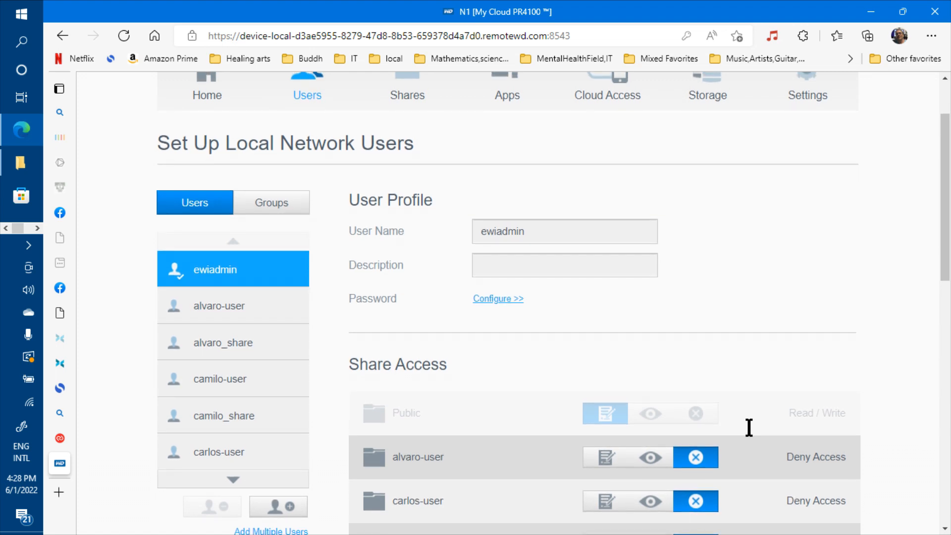
pyautogui.scroll(1, 749, 427)
pyautogui.scroll(1, 749, 427)
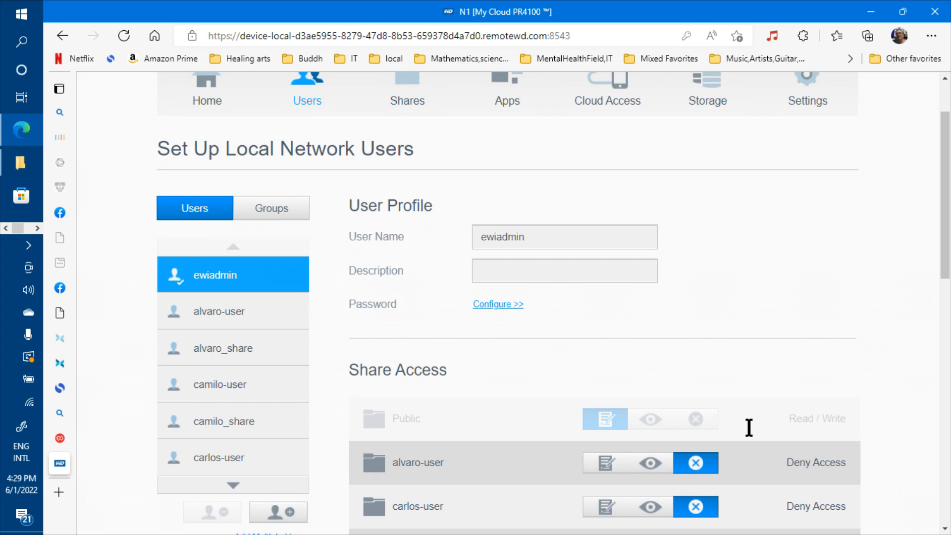
pyautogui.scroll(1, 749, 427)
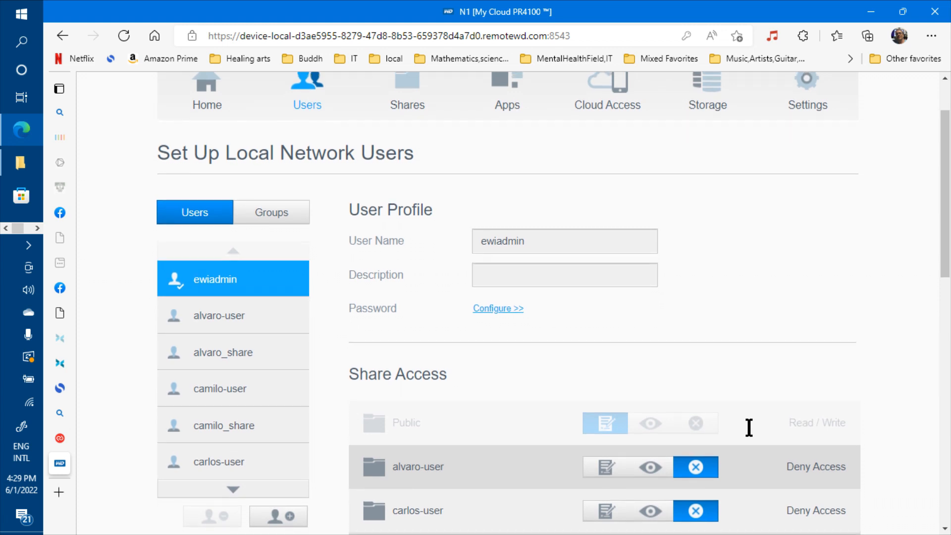
pyautogui.scroll(1, 749, 427)
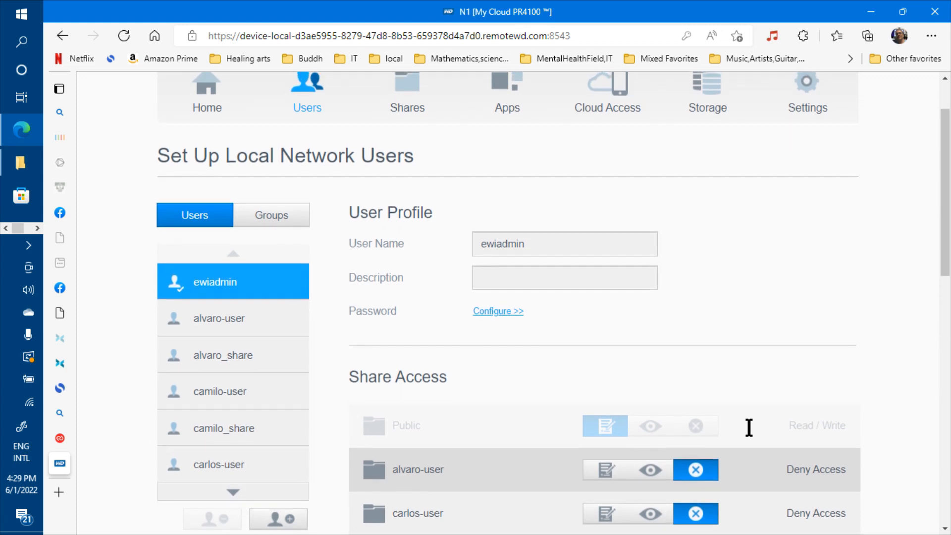
pyautogui.scroll(1, 749, 427)
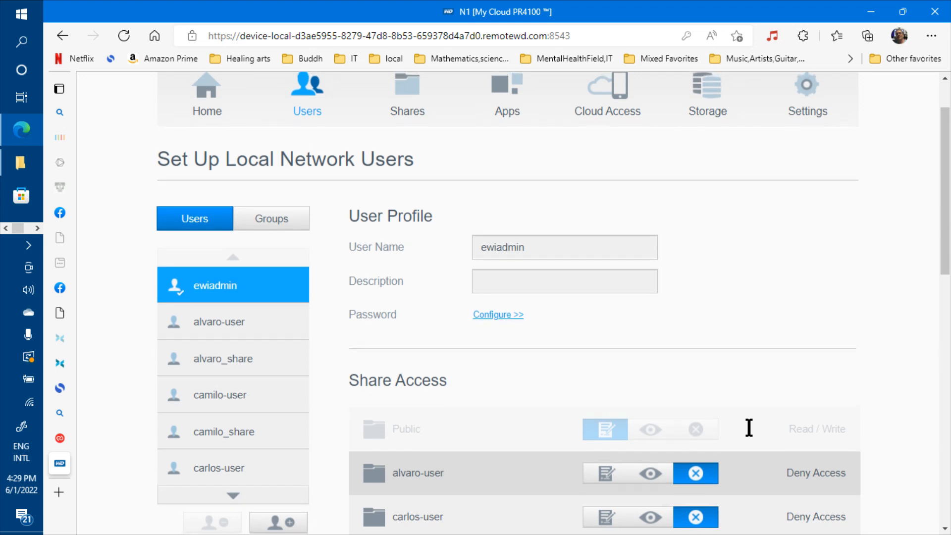
pyautogui.scroll(1, 750, 427)
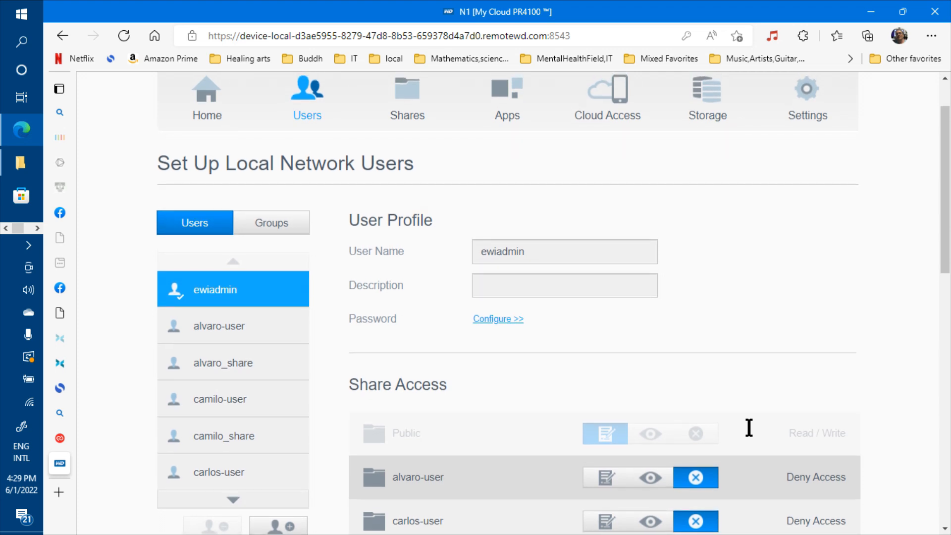
pyautogui.scroll(1, 749, 427)
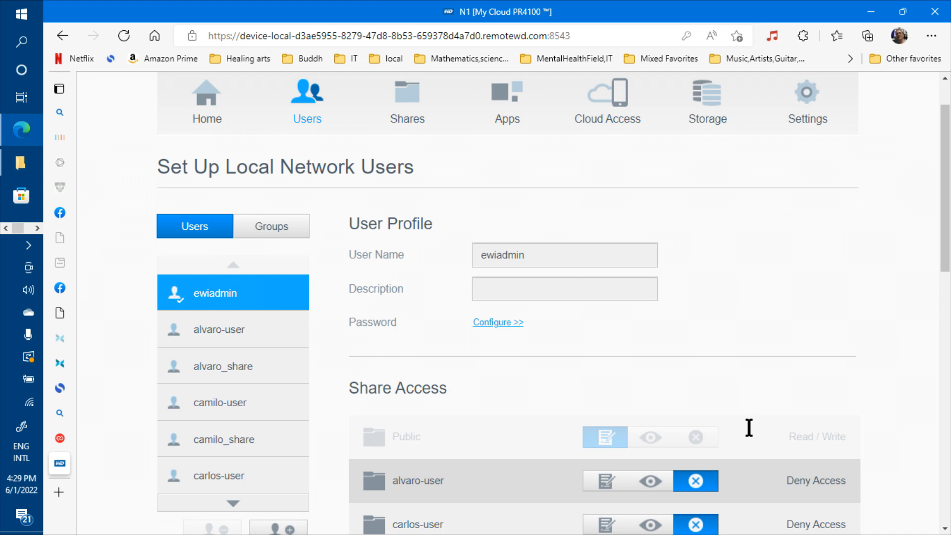
pyautogui.scroll(1, 749, 427)
pyautogui.scroll(1, 749, 427)
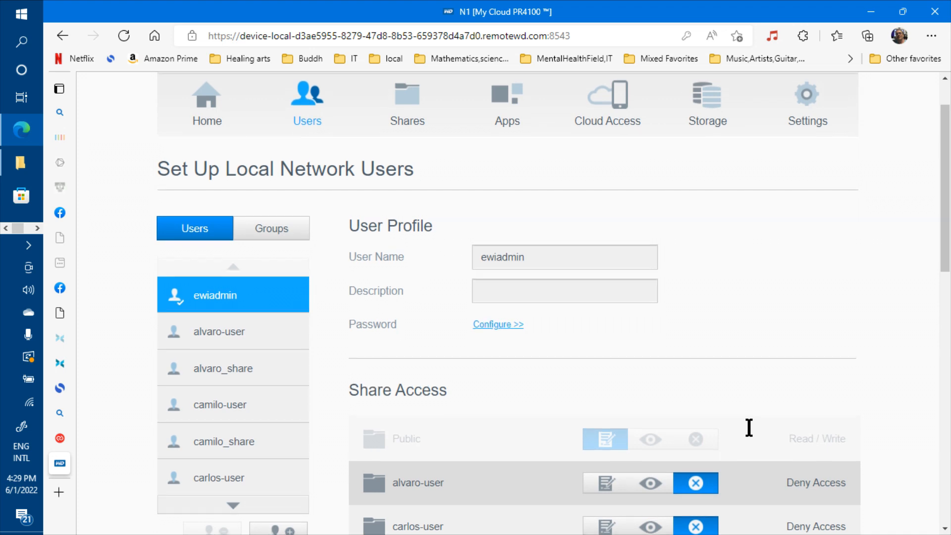
pyautogui.scroll(1, 749, 427)
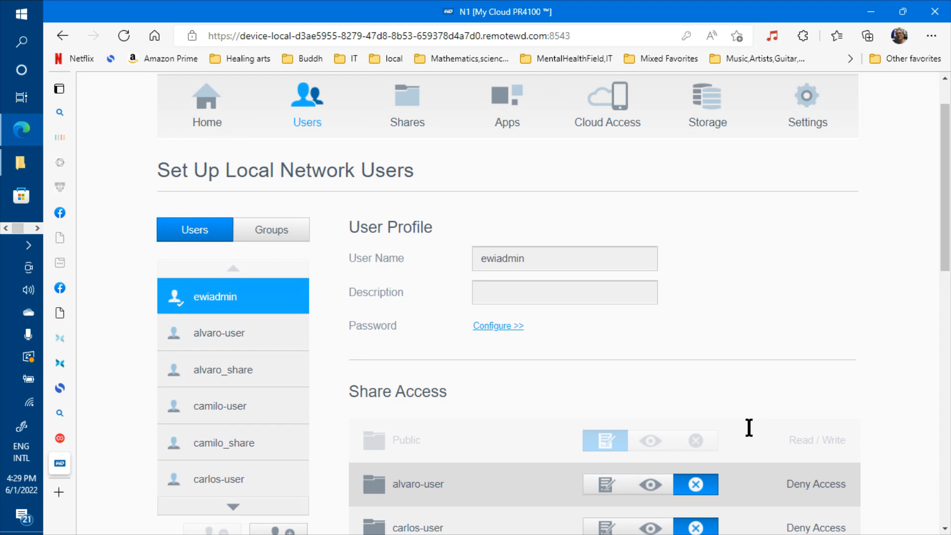
pyautogui.scroll(1, 749, 427)
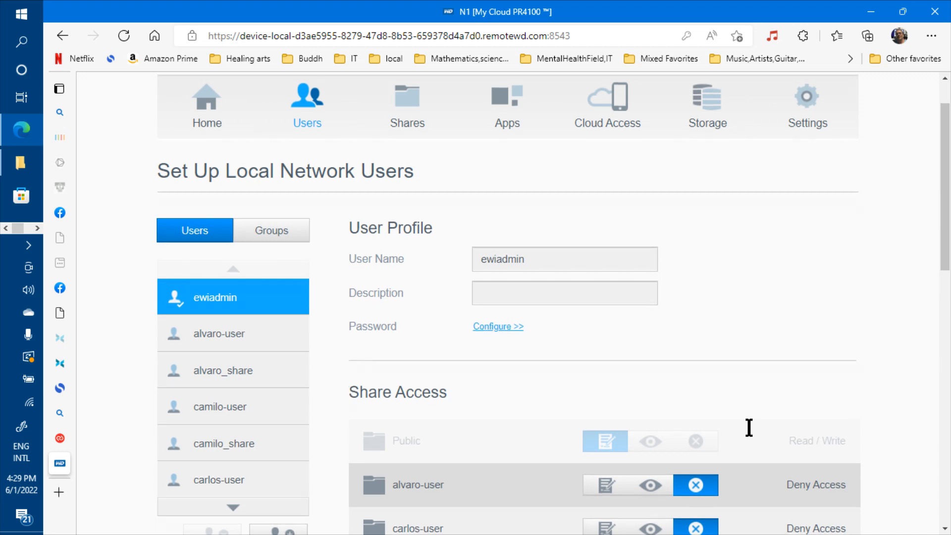
pyautogui.scroll(1, 749, 428)
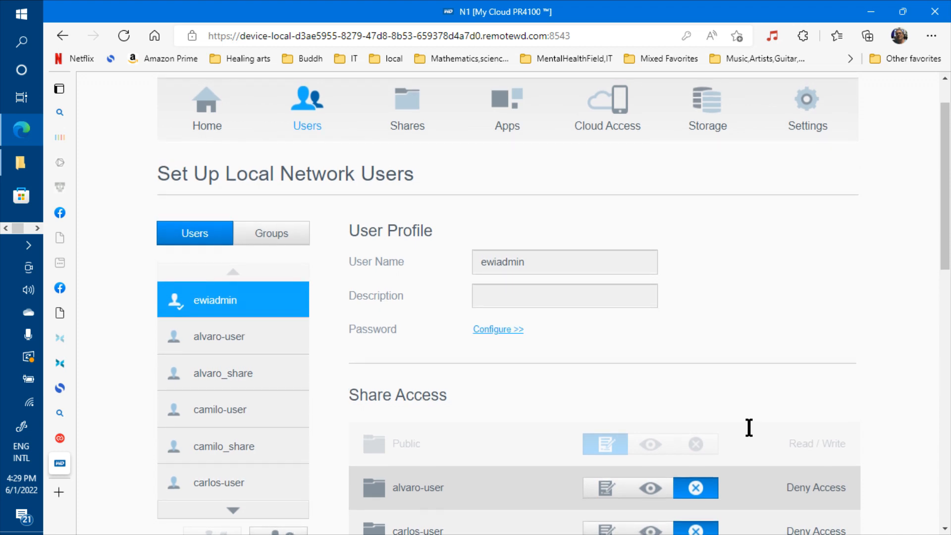
pyautogui.scroll(-1, 749, 427)
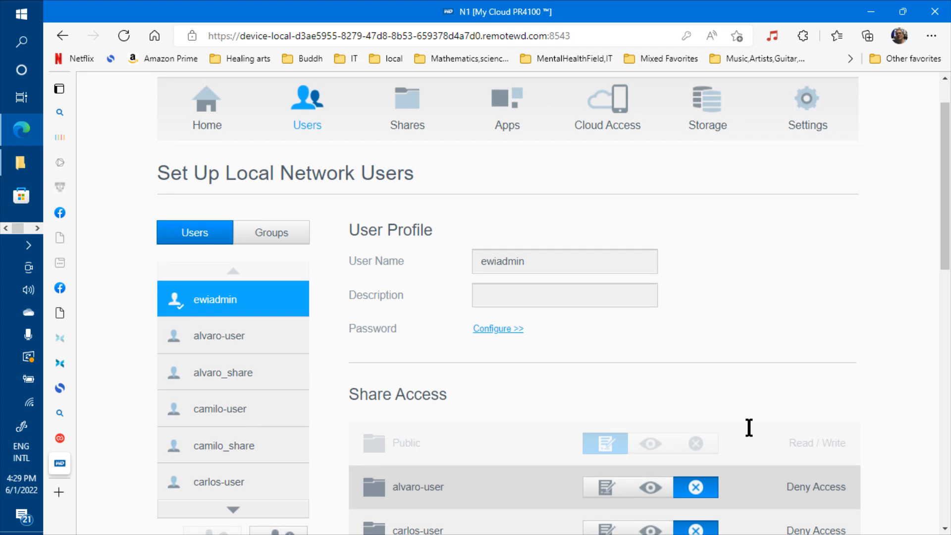
pyautogui.scroll(1, 749, 427)
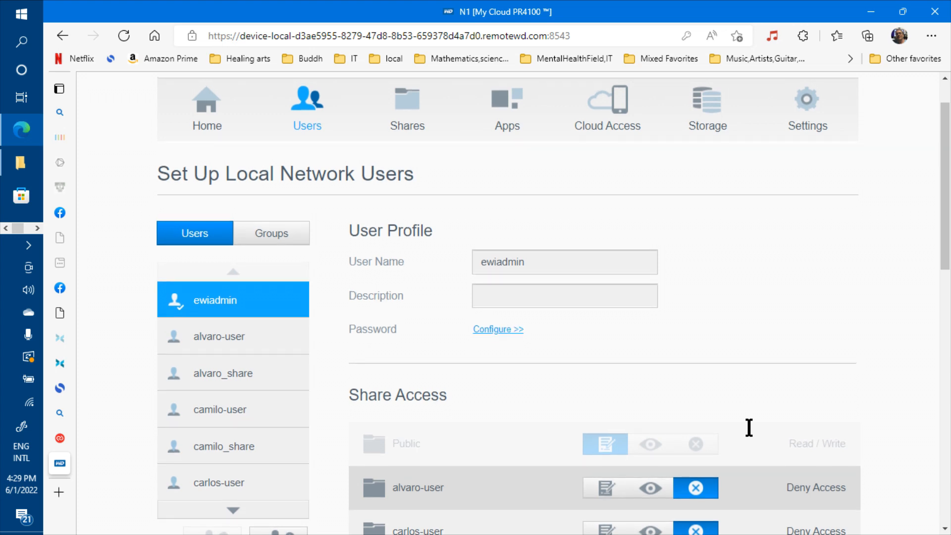
pyautogui.scroll(1, 749, 427)
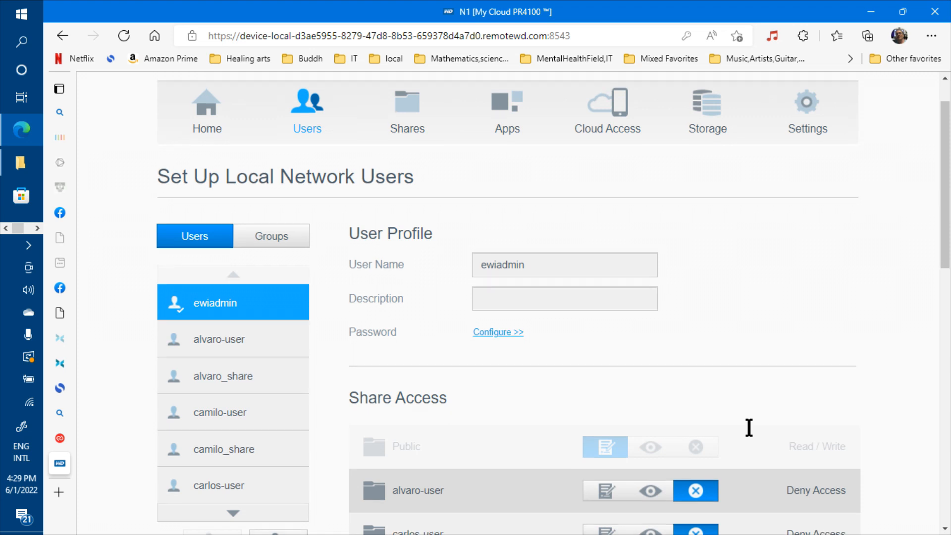
pyautogui.scroll(1, 749, 427)
pyautogui.scroll(1, 749, 427)
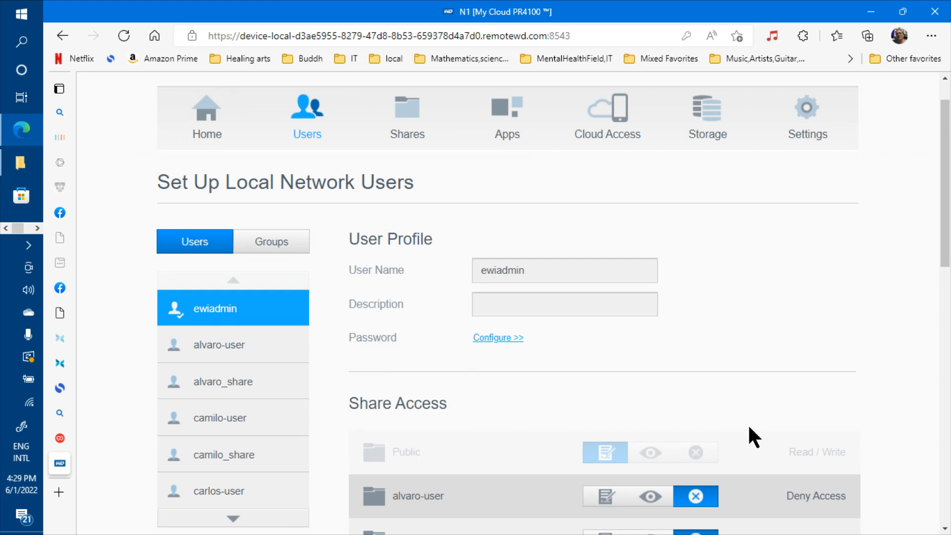
pyautogui.scroll(-1, 749, 427)
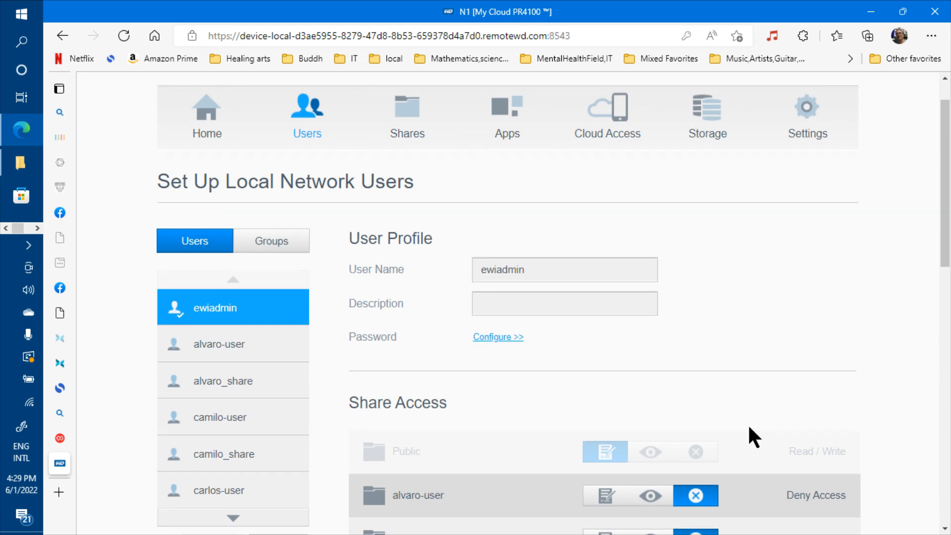
pyautogui.scroll(1, 748, 427)
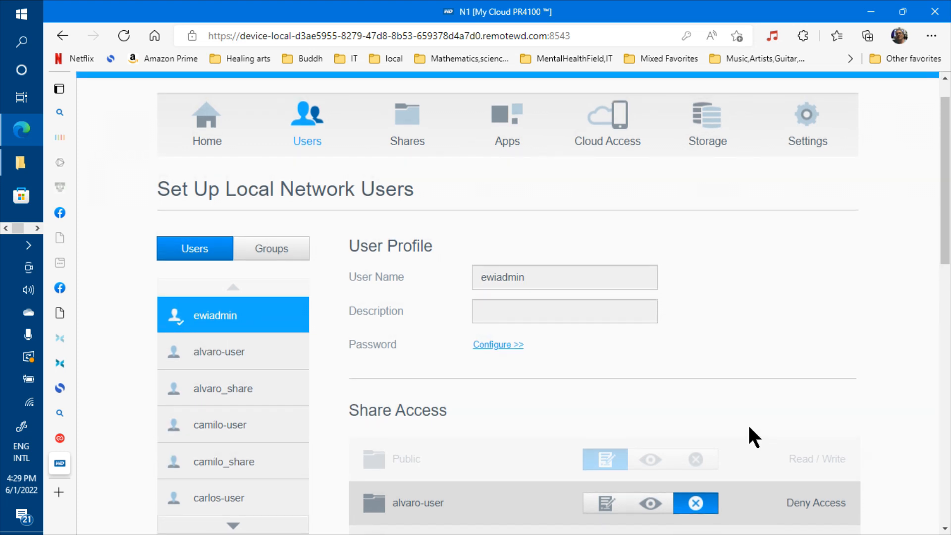
pyautogui.scroll(-1, 749, 427)
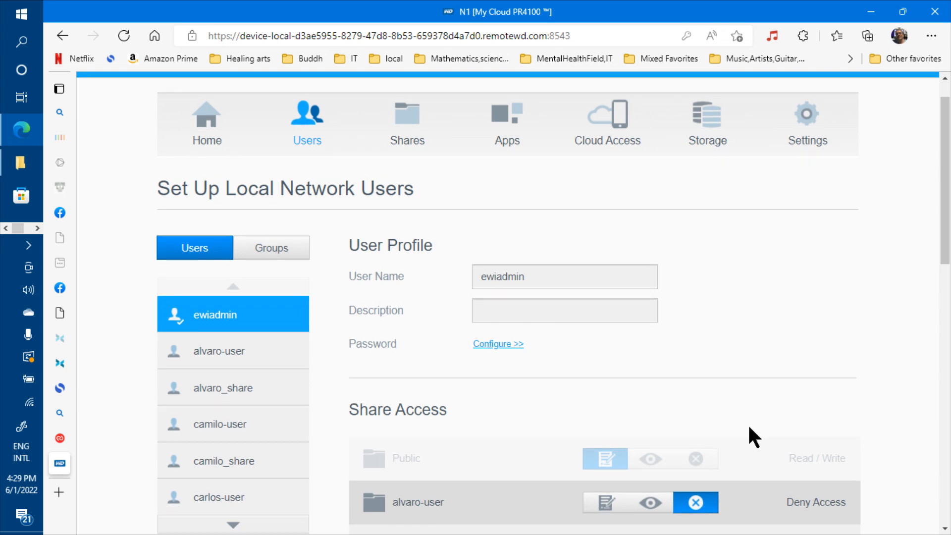
pyautogui.scroll(1, 749, 427)
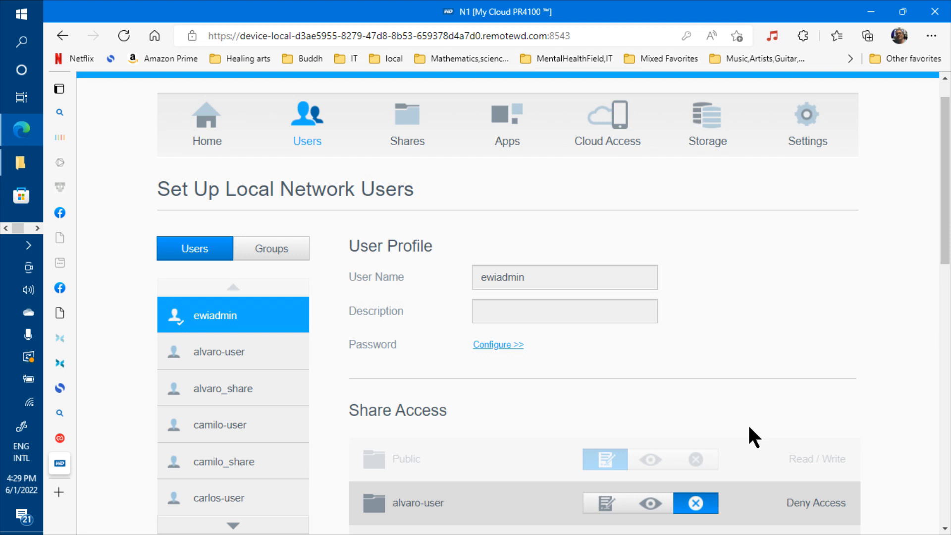
pyautogui.scroll(1, 749, 427)
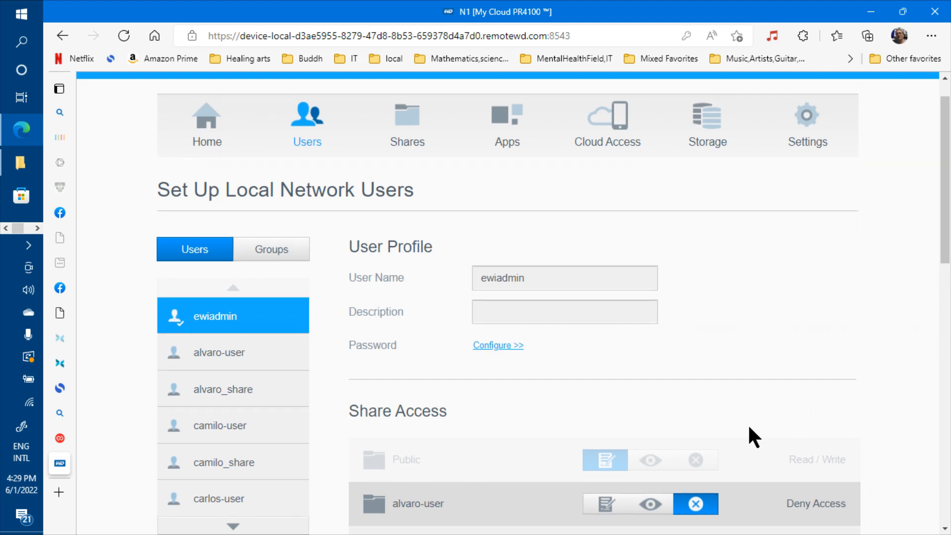
pyautogui.scroll(1, 749, 427)
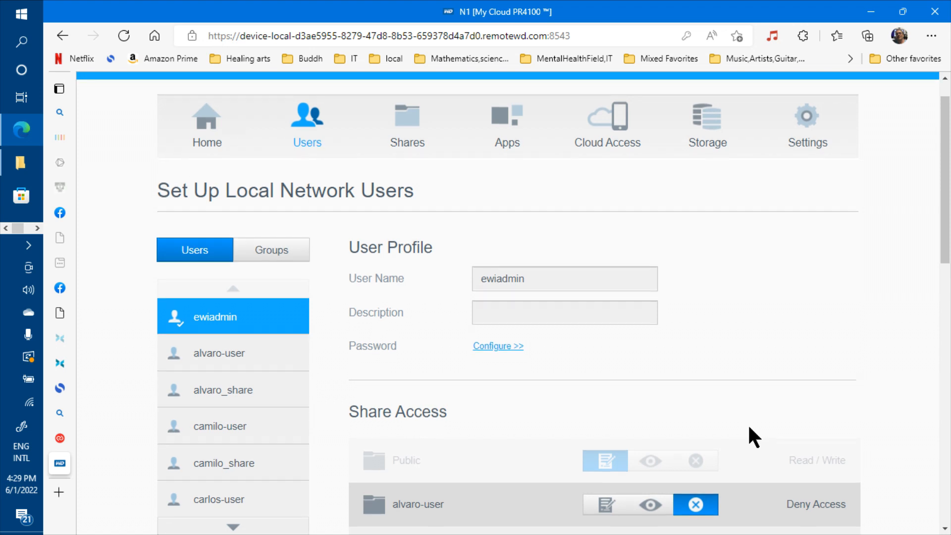
# Step: Check the alvaro-user profile, then look through the list of local network users after the import
pyautogui.scroll(1, 749, 427)
pyautogui.scroll(-3, 749, 427)
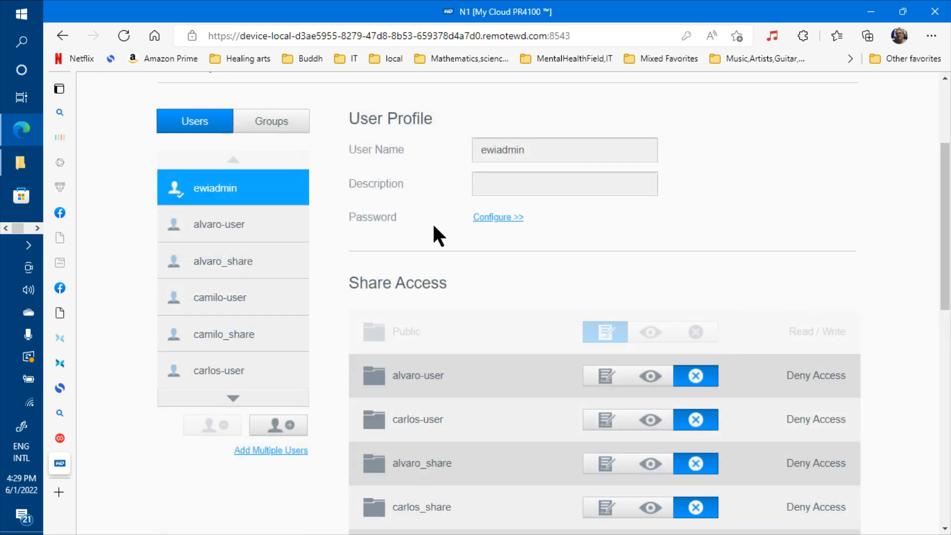
pyautogui.click(232, 229)
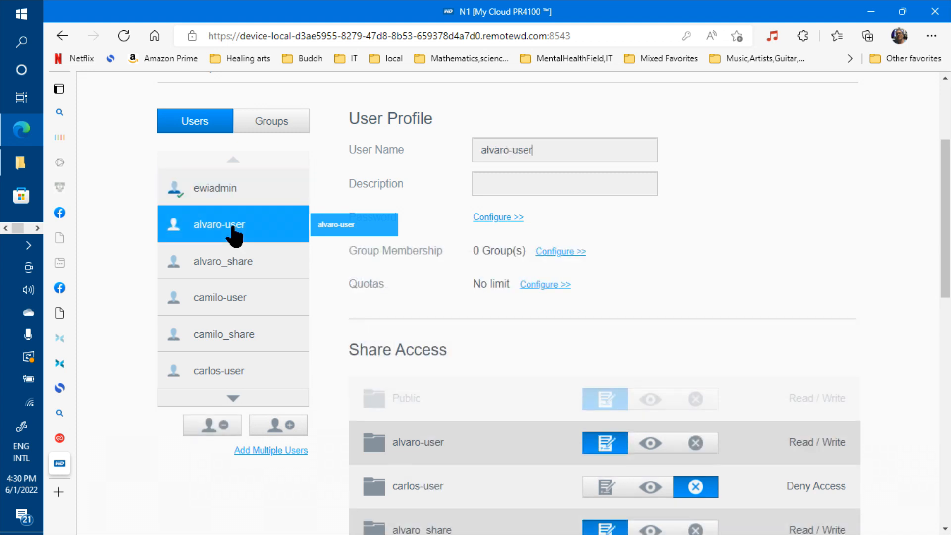
pyautogui.click(237, 399)
pyautogui.click(239, 403)
pyautogui.click(237, 399)
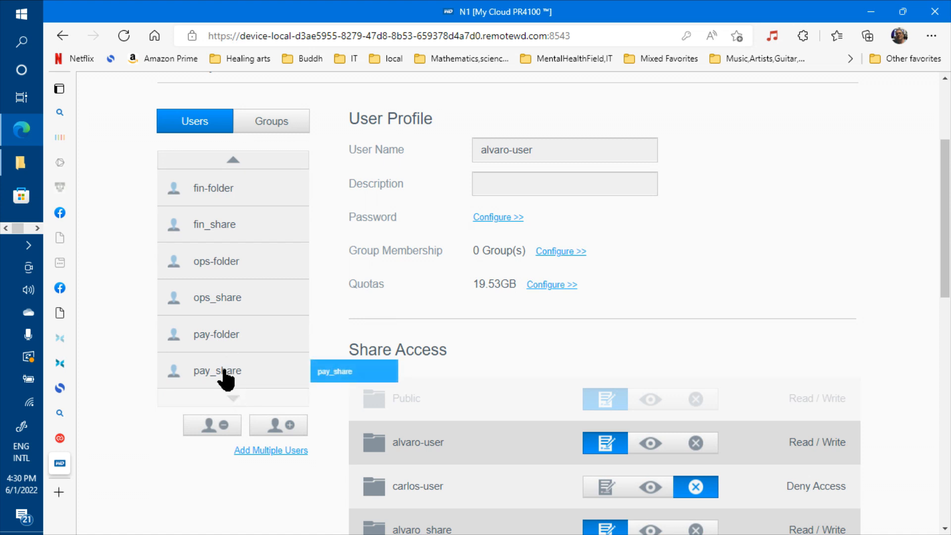
pyautogui.click(234, 162)
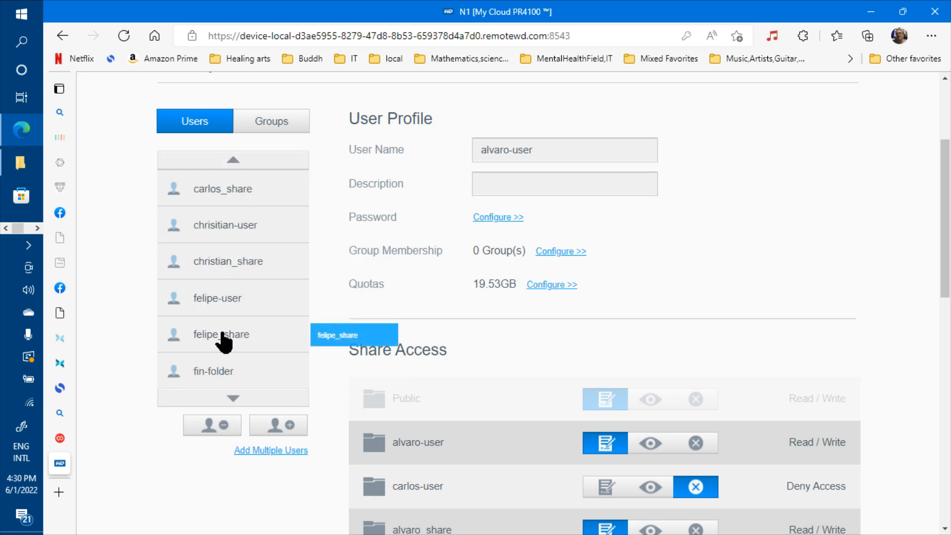
# Step: Examine the felipe-user account's profile and its access rights to every share
pyautogui.click(224, 297)
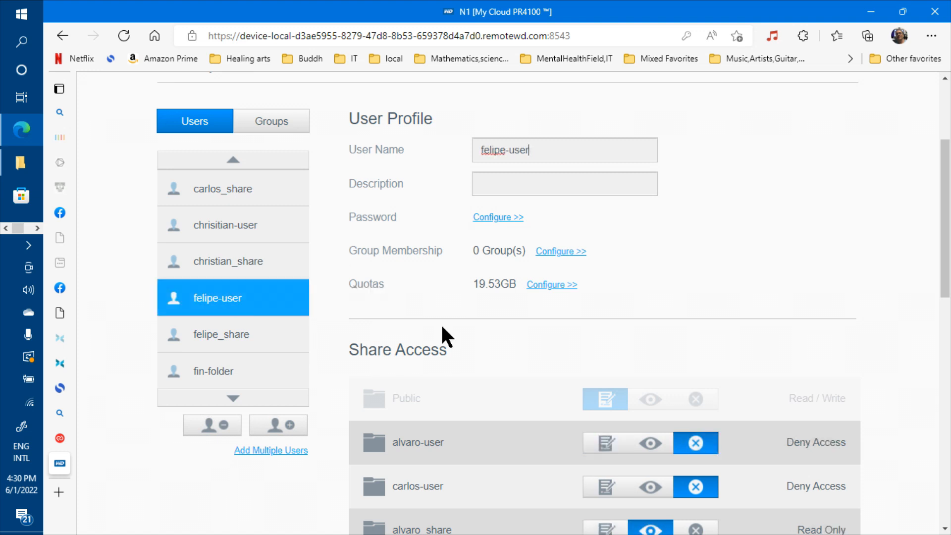
pyautogui.click(946, 421)
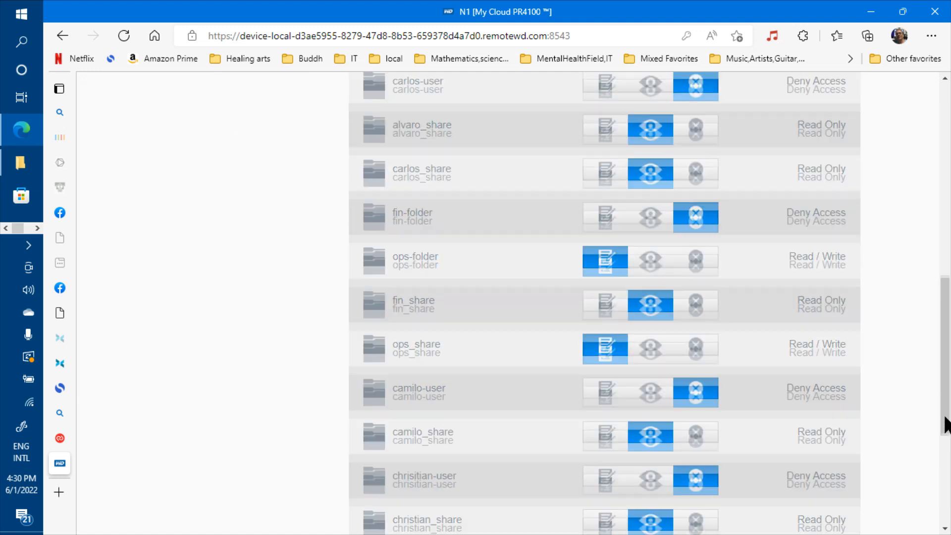
pyautogui.scroll(-4, 946, 421)
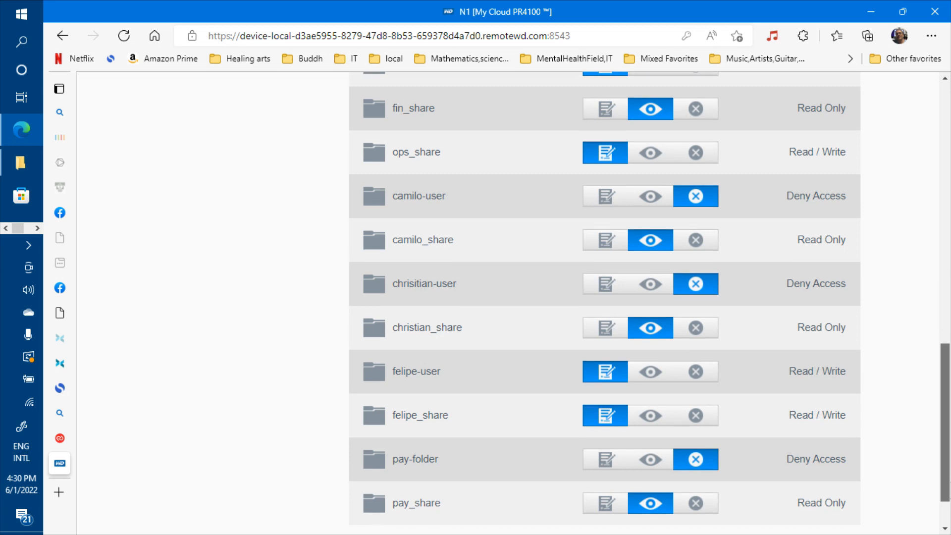
pyautogui.moveTo(946, 421); pyautogui.dragTo(945, 421)
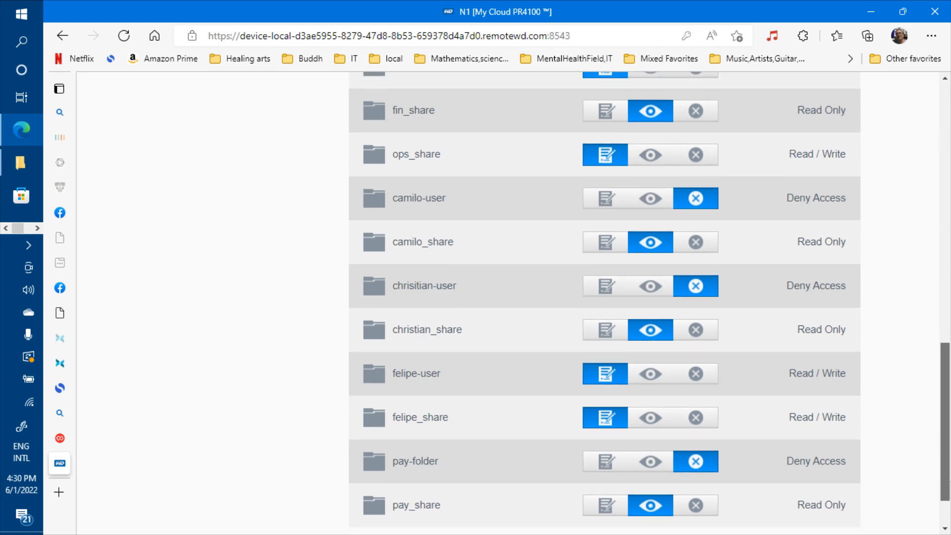
pyautogui.scroll(7, 946, 404)
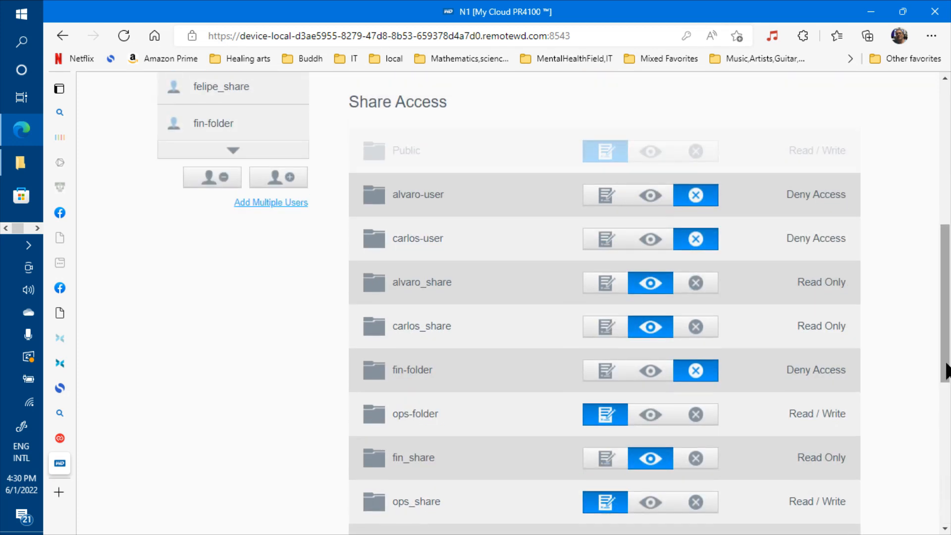
pyautogui.scroll(-8, 947, 404)
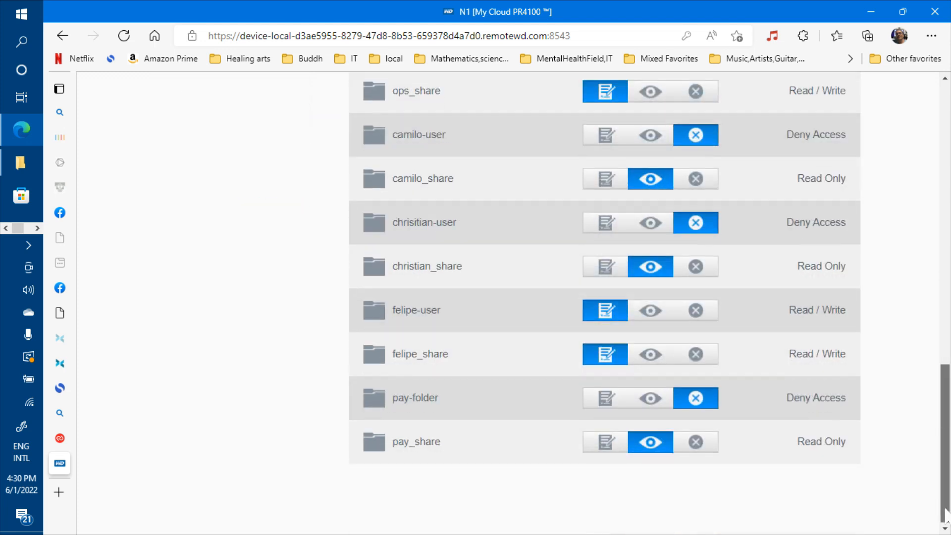
pyautogui.moveTo(946, 516); pyautogui.dragTo(945, 379)
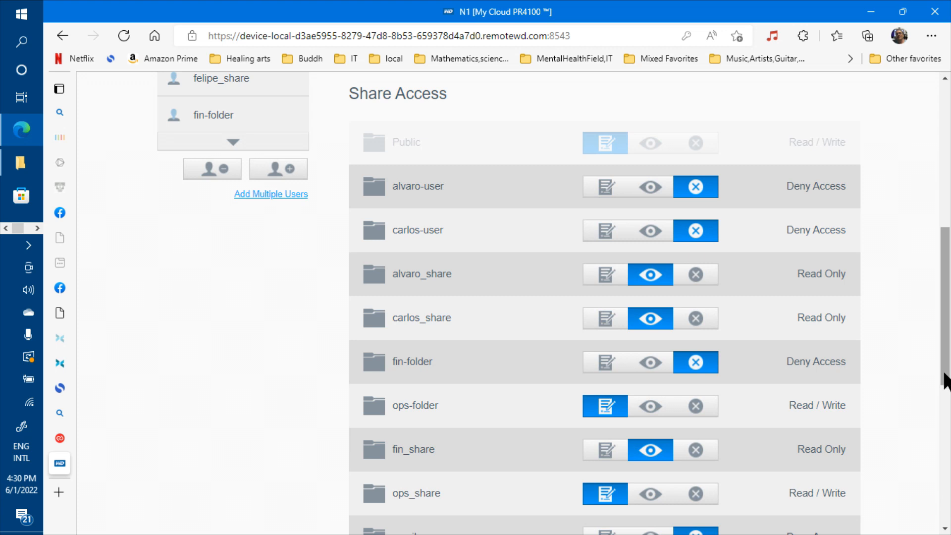
pyautogui.moveTo(944, 374); pyautogui.dragTo(944, 371)
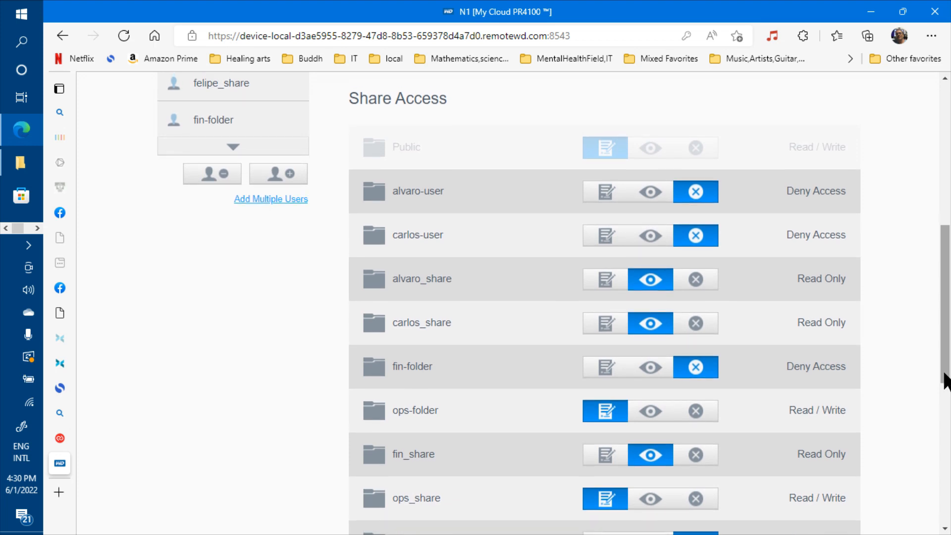
pyautogui.moveTo(945, 373); pyautogui.dragTo(944, 376)
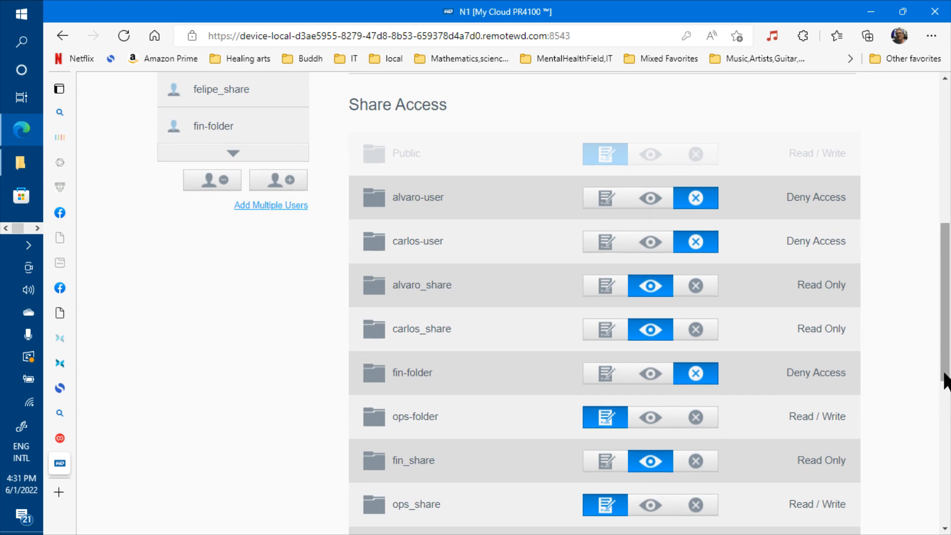
pyautogui.moveTo(944, 375); pyautogui.dragTo(944, 373)
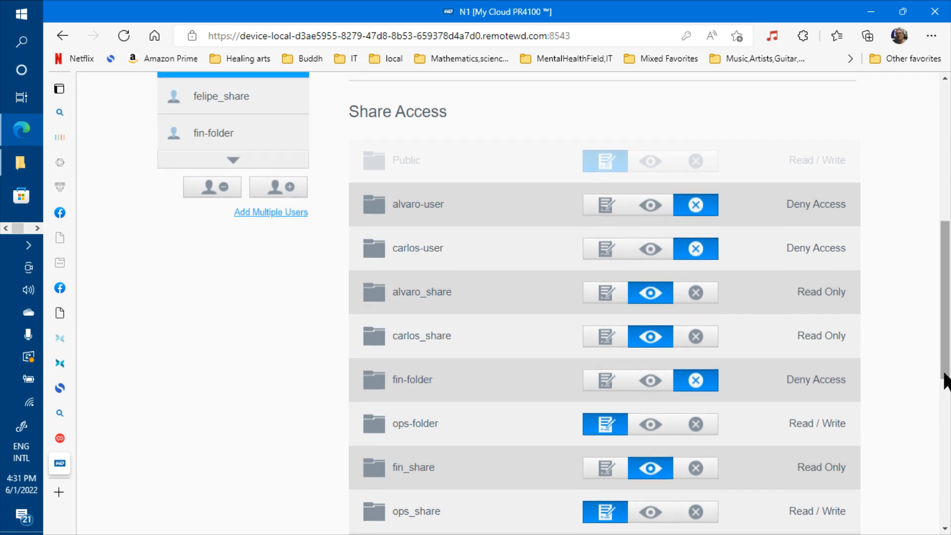
pyautogui.moveTo(944, 373); pyautogui.dragTo(944, 372)
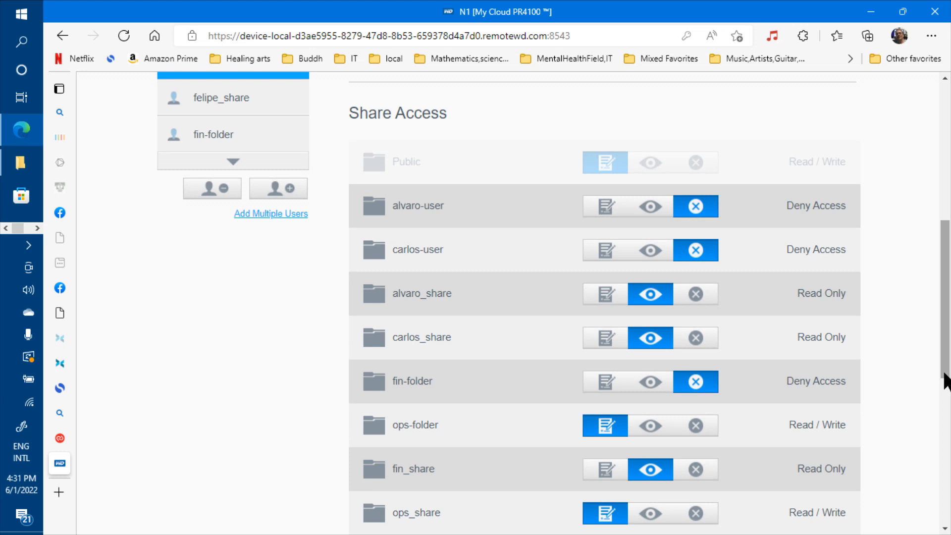
pyautogui.scroll(-3, 946, 382)
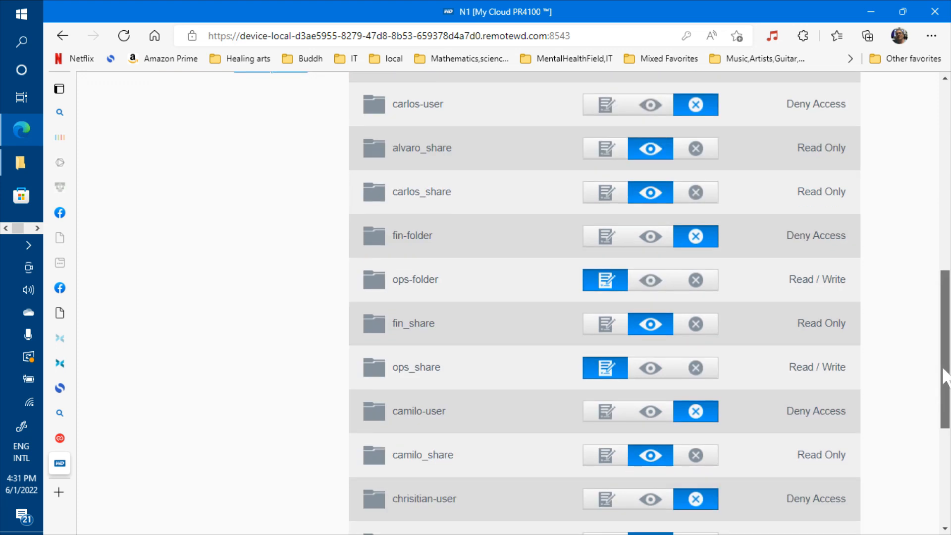
pyautogui.scroll(5, 944, 377)
pyautogui.scroll(6, 949, 270)
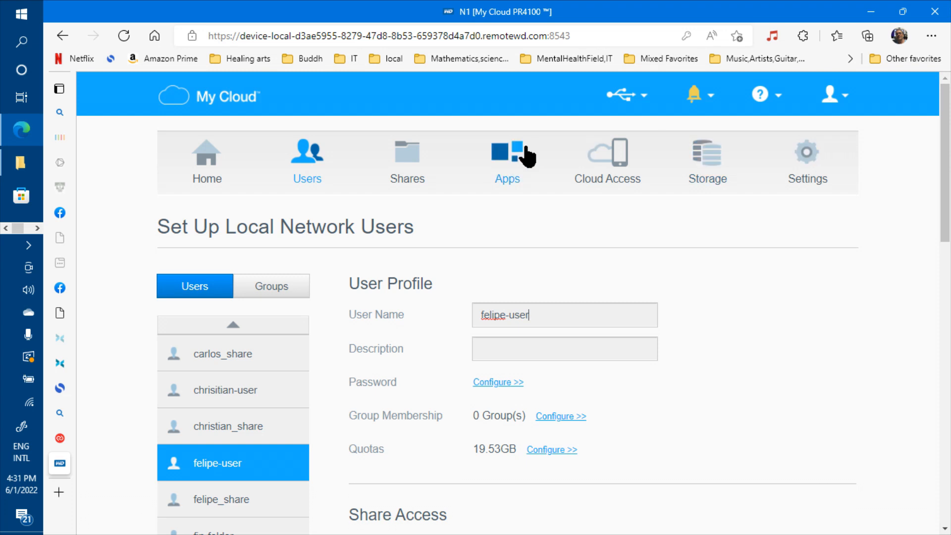
# Step: Go to the shares setup and examine the felipe_share share's profile and each user's access rights
pyautogui.click(407, 169)
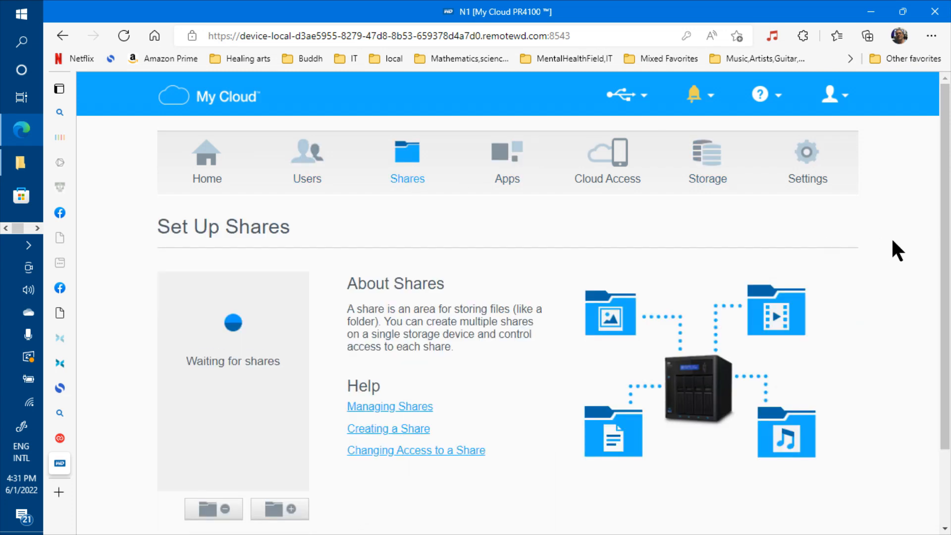
pyautogui.scroll(-2, 948, 224)
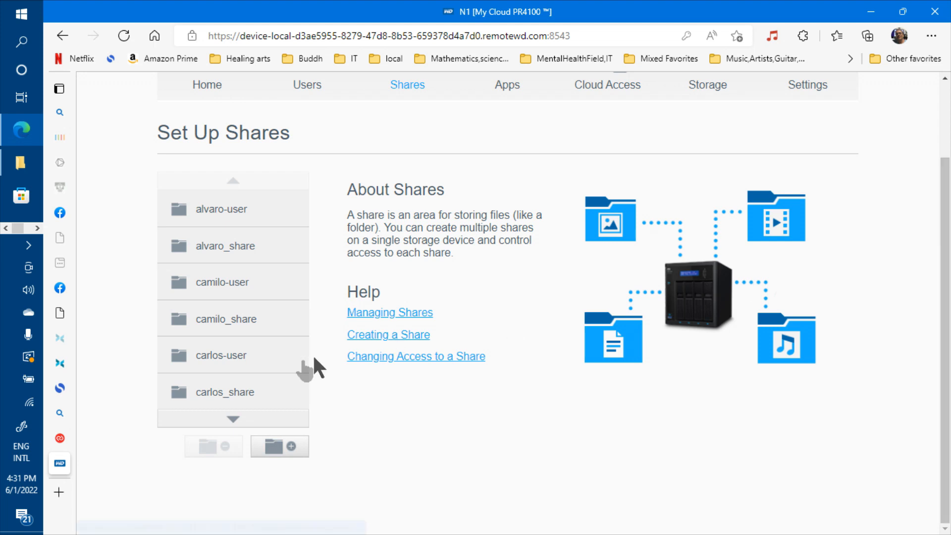
pyautogui.click(224, 421)
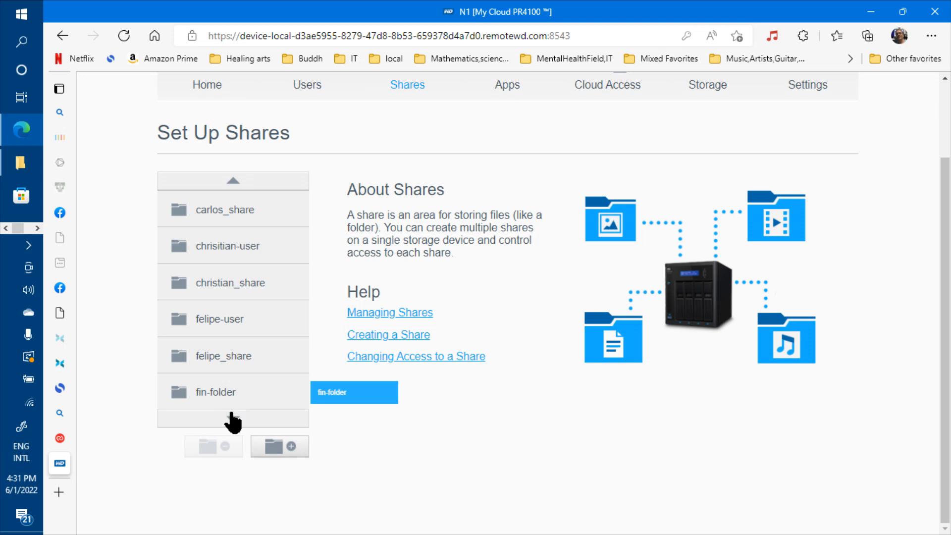
pyautogui.click(228, 361)
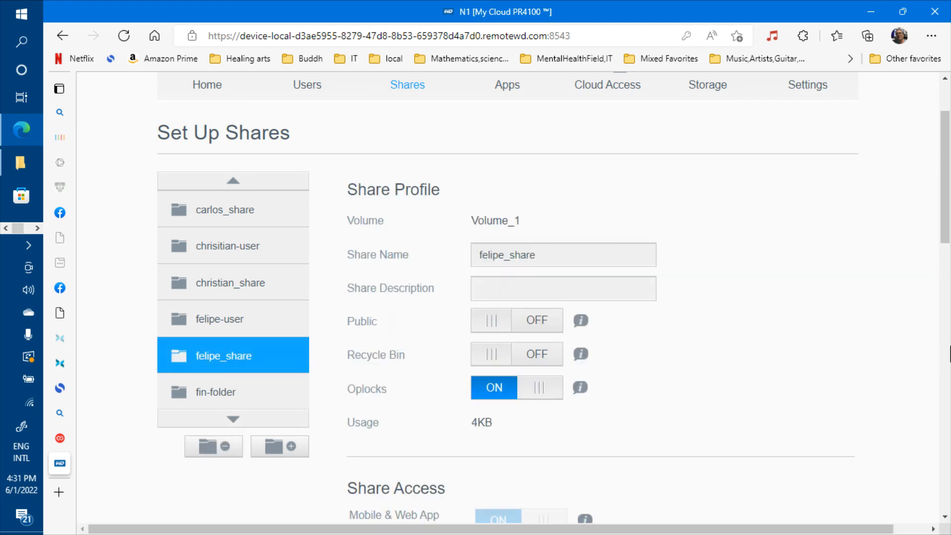
pyautogui.click(946, 347)
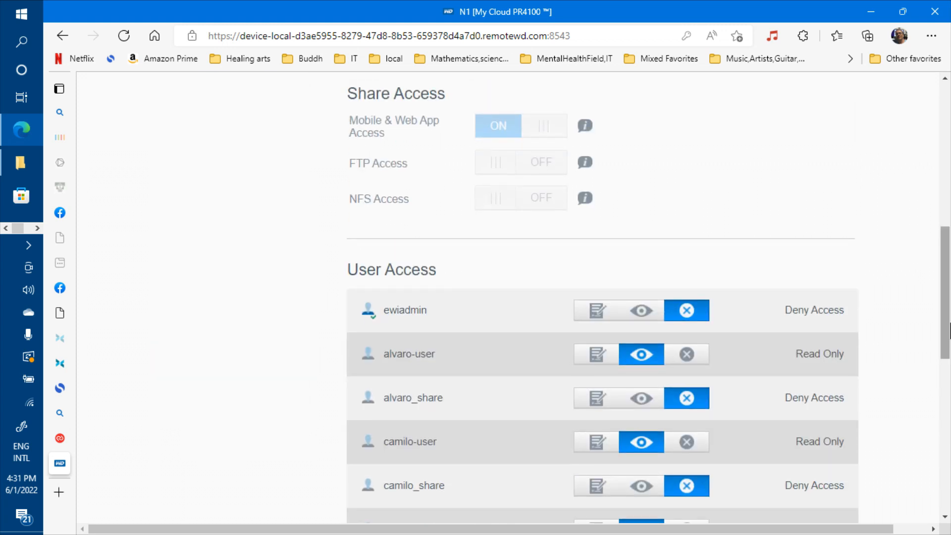
pyautogui.scroll(-8, 947, 354)
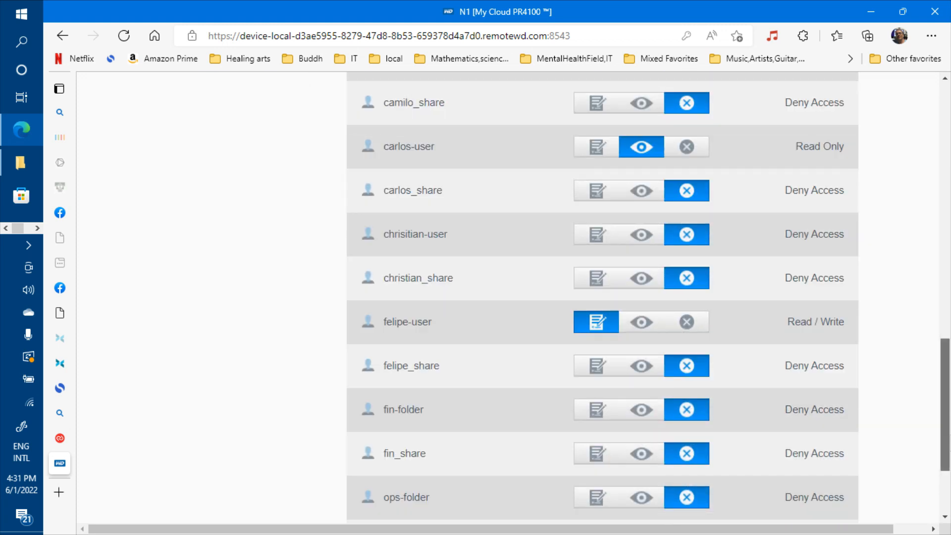
pyautogui.scroll(5, 602, 297)
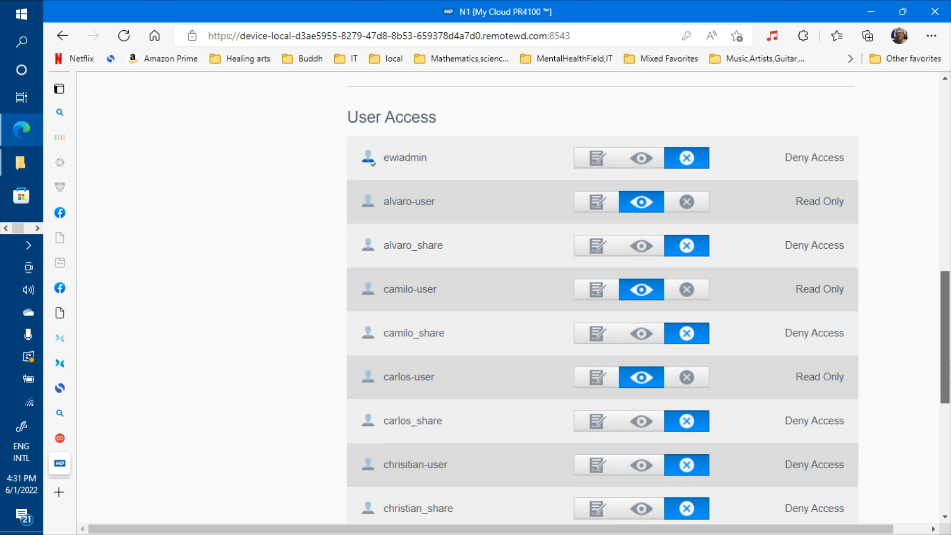
pyautogui.scroll(-7, 946, 478)
pyautogui.moveTo(947, 478); pyautogui.dragTo(949, 214)
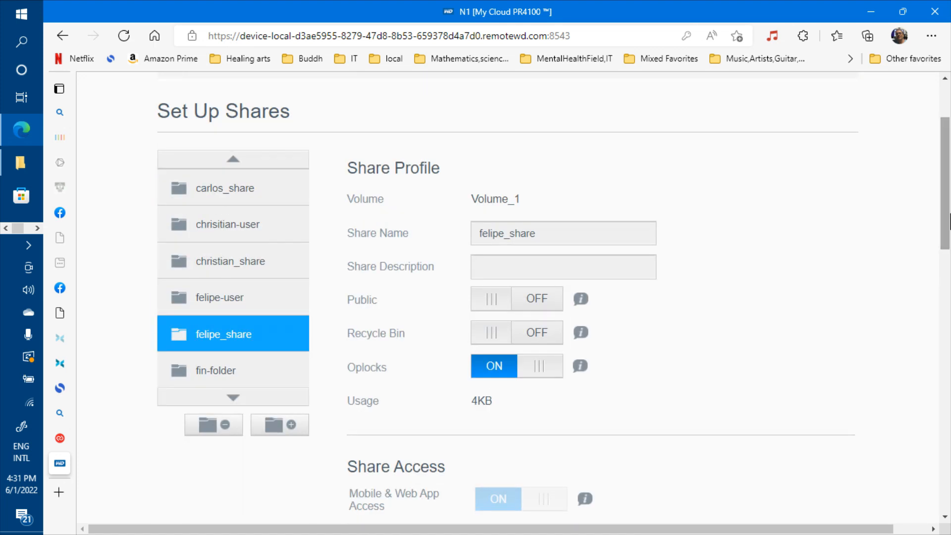
# Step: Examine the share profile and each user's access rights for the pay_share share
pyautogui.click(230, 398)
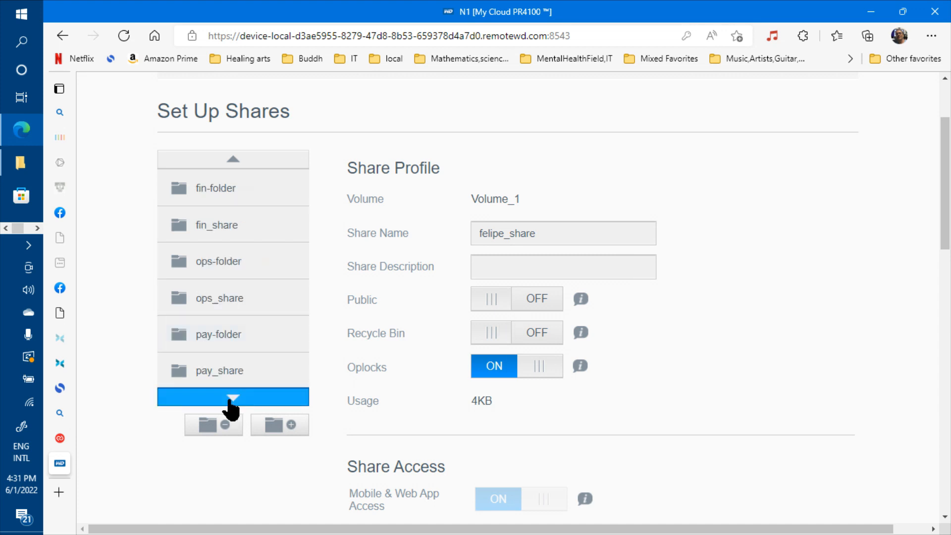
pyautogui.click(225, 372)
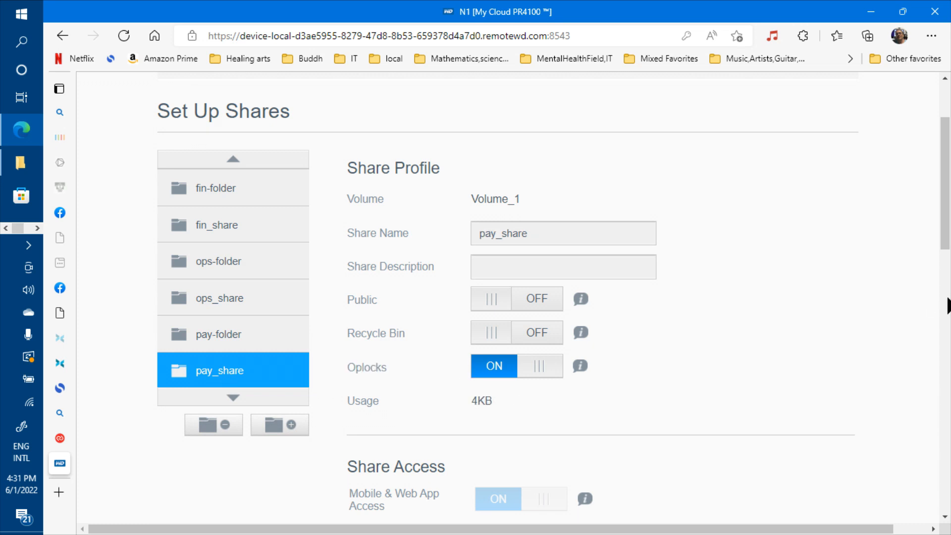
pyautogui.click(947, 306)
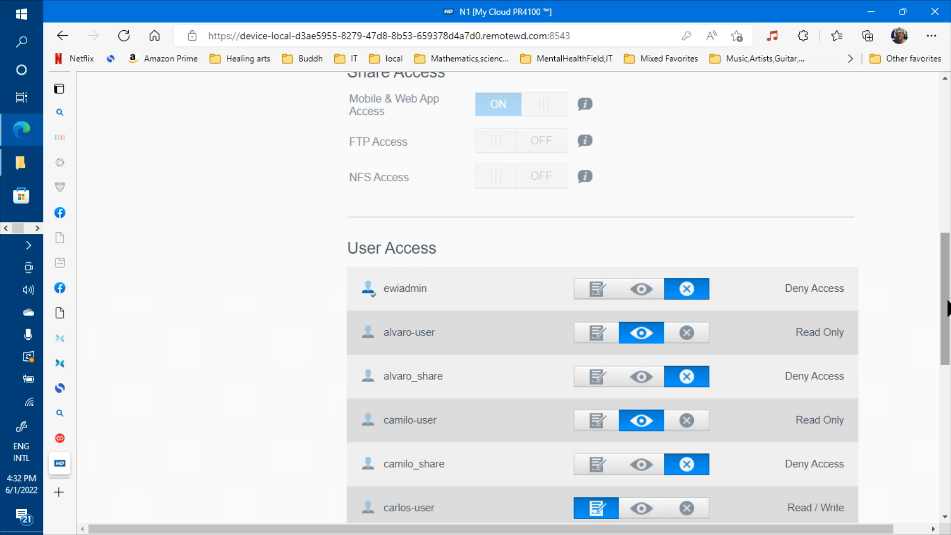
pyautogui.scroll(1, 947, 308)
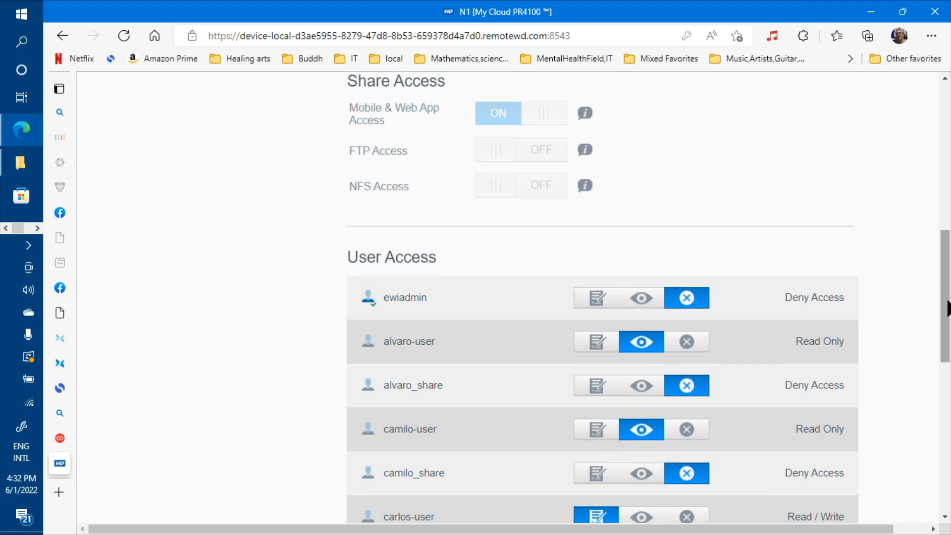
pyautogui.moveTo(948, 308); pyautogui.dragTo(947, 309)
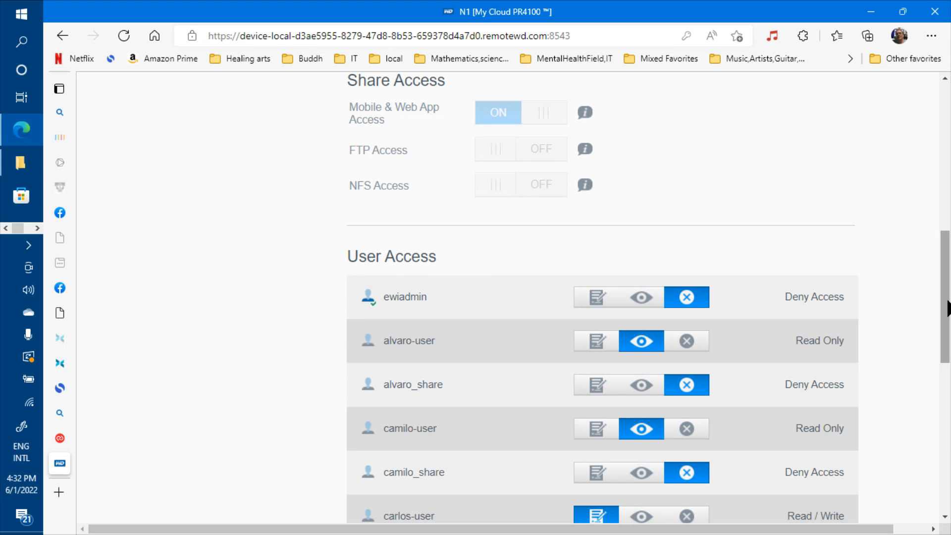
pyautogui.moveTo(947, 309); pyautogui.dragTo(948, 308)
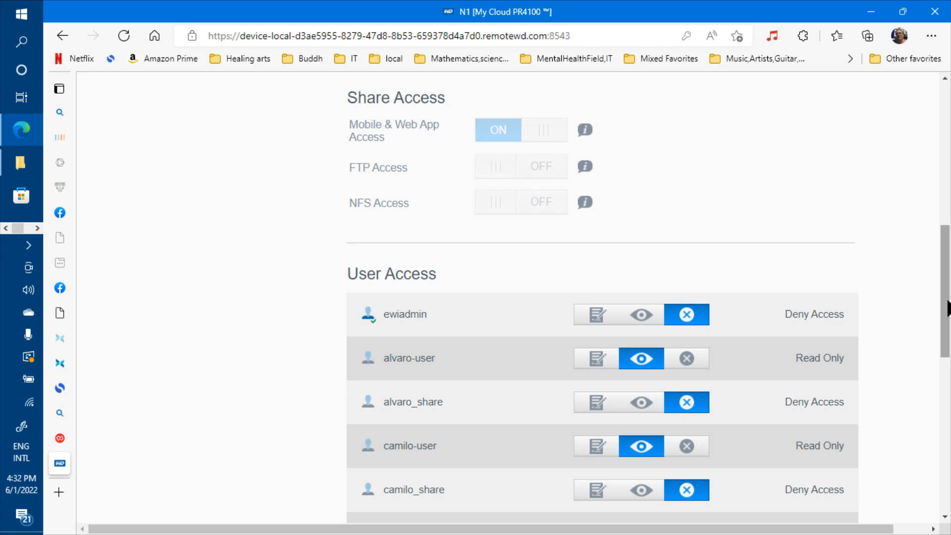
pyautogui.scroll(-5, 947, 308)
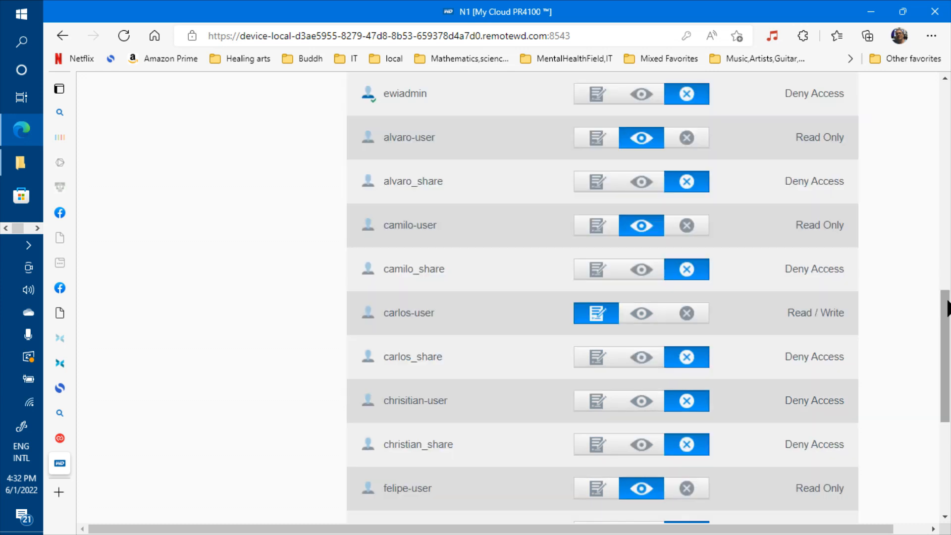
pyautogui.scroll(10, 946, 270)
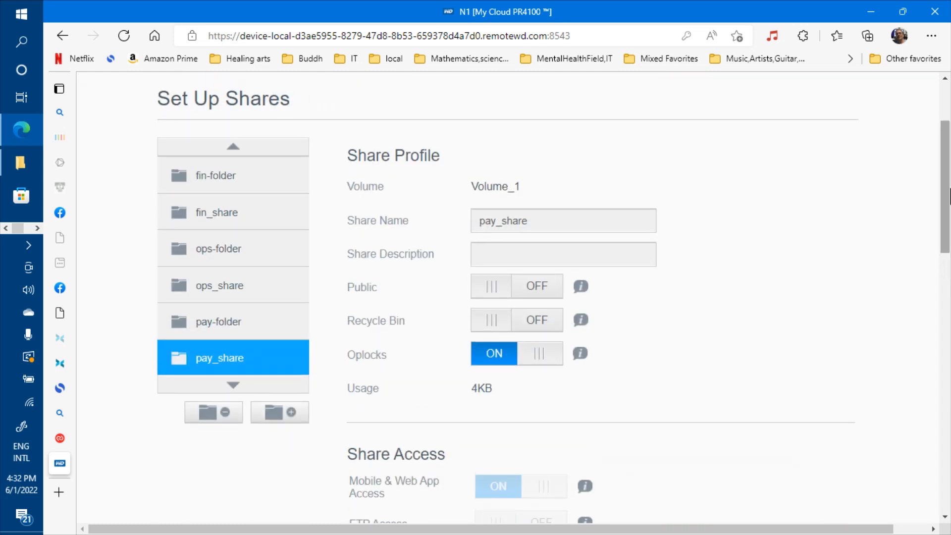
# Step: Look through the share profiles of pay-folder, ops_share, ops-folder, fin_share and fin-folder
pyautogui.click(243, 323)
pyautogui.click(245, 297)
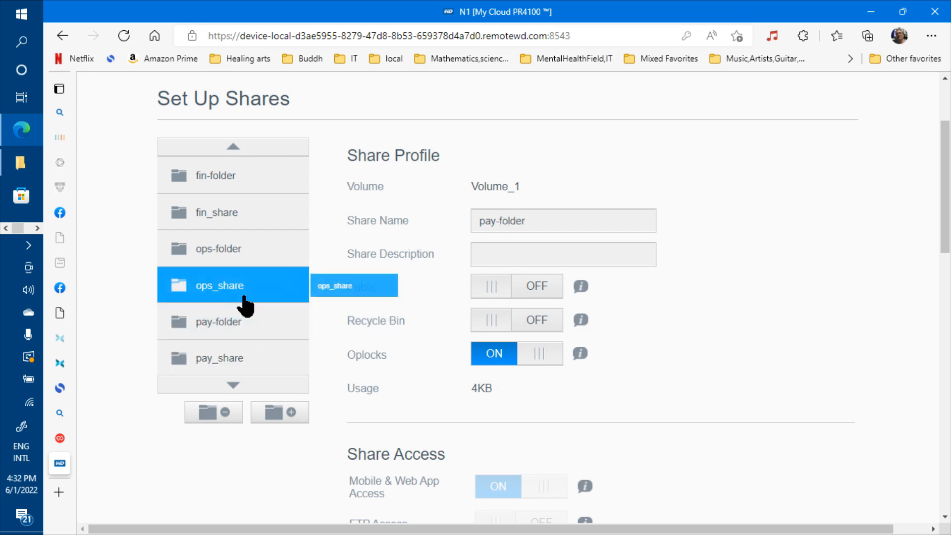
pyautogui.click(247, 253)
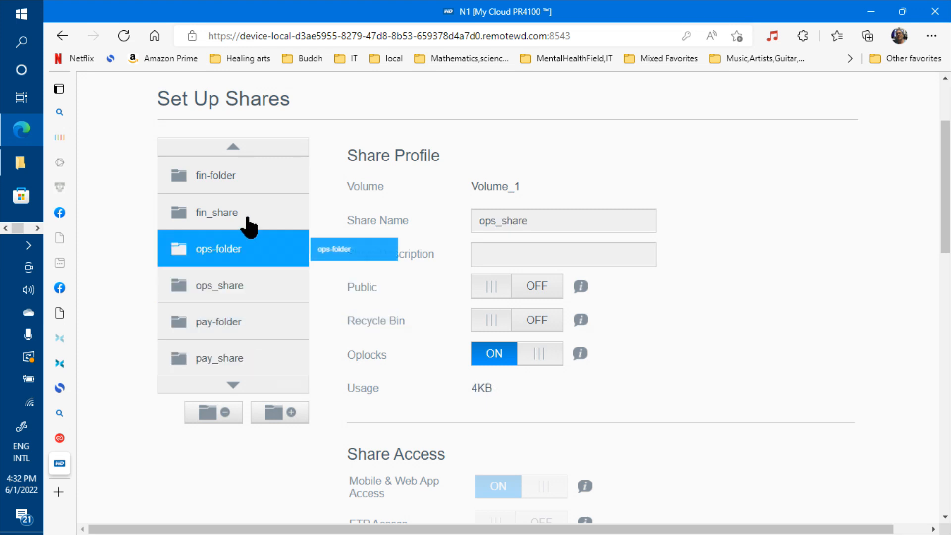
pyautogui.click(247, 221)
pyautogui.click(240, 184)
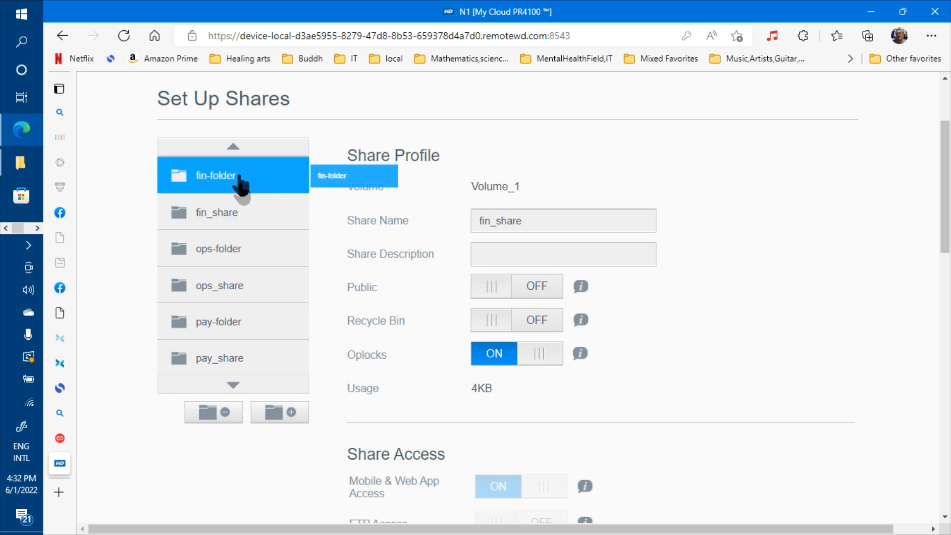
# Step: Look through the share profiles of felipe_share, felipe-user, christian_share, chrisitian-user and carlos_share
pyautogui.click(233, 148)
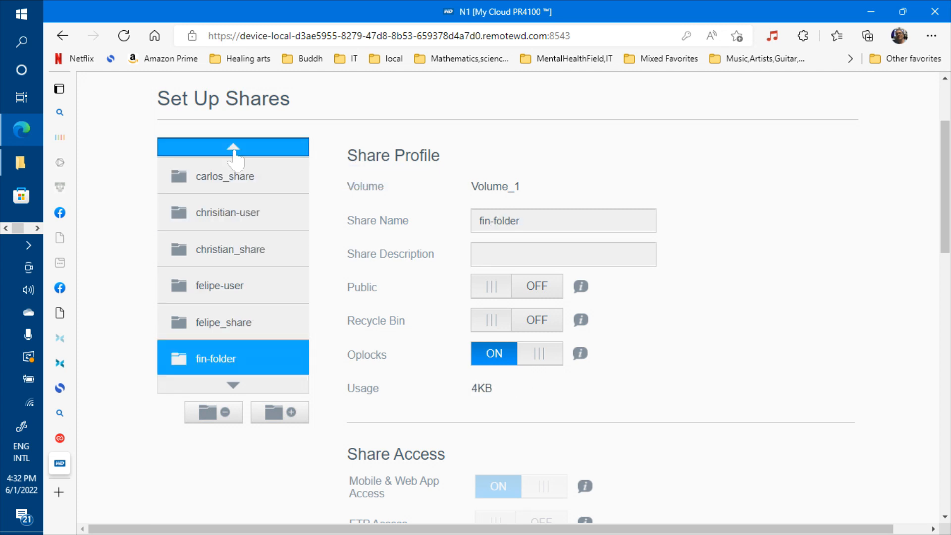
pyautogui.click(233, 323)
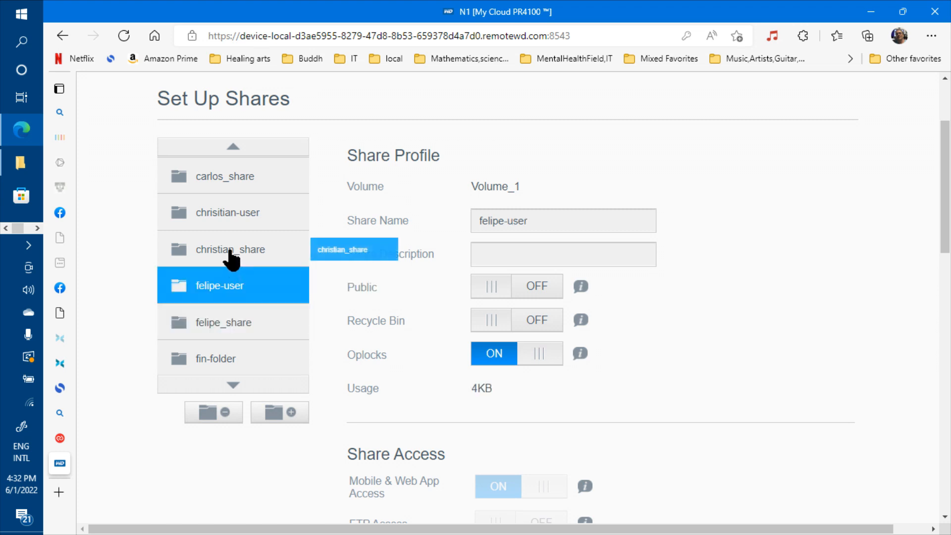
pyautogui.click(211, 254)
pyautogui.click(229, 216)
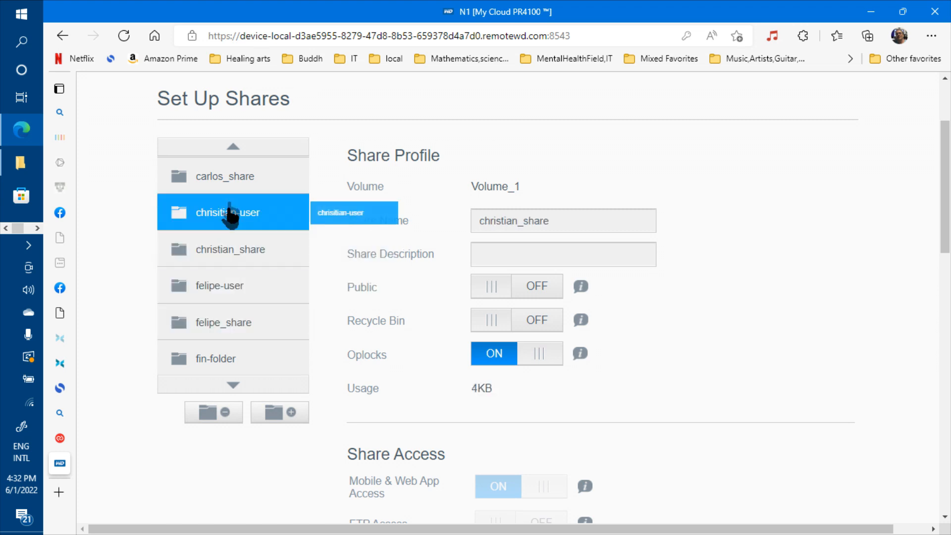
pyautogui.click(231, 182)
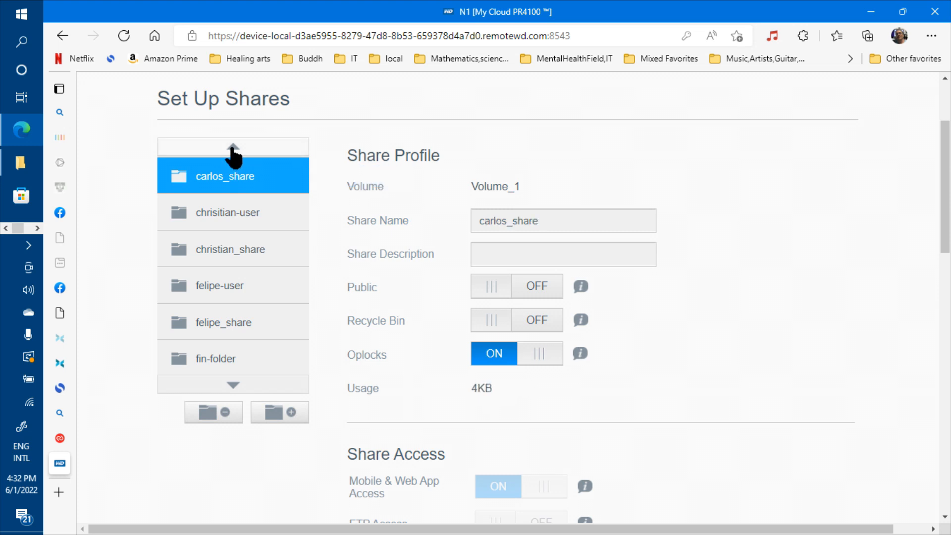
# Step: Examine the carlos-user share's profile and each user's access rights to it
pyautogui.click(232, 147)
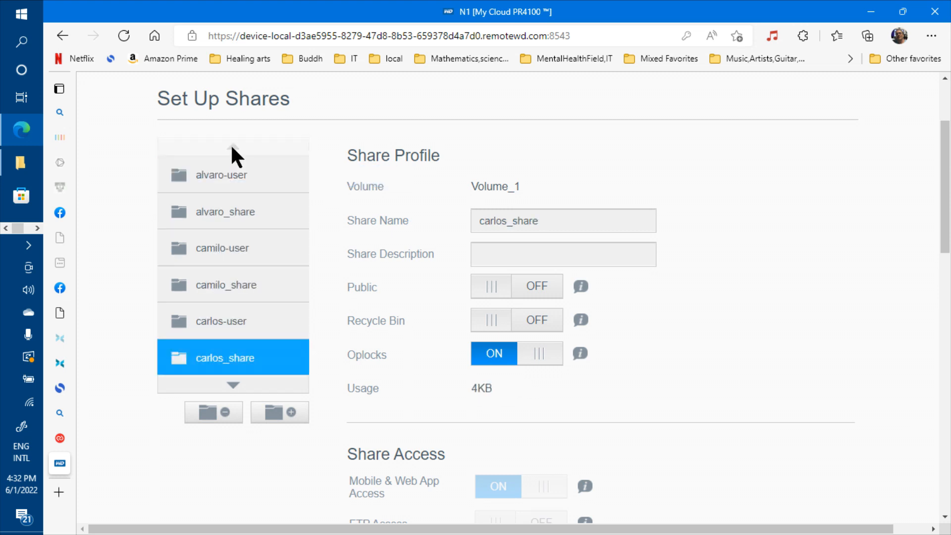
pyautogui.click(220, 320)
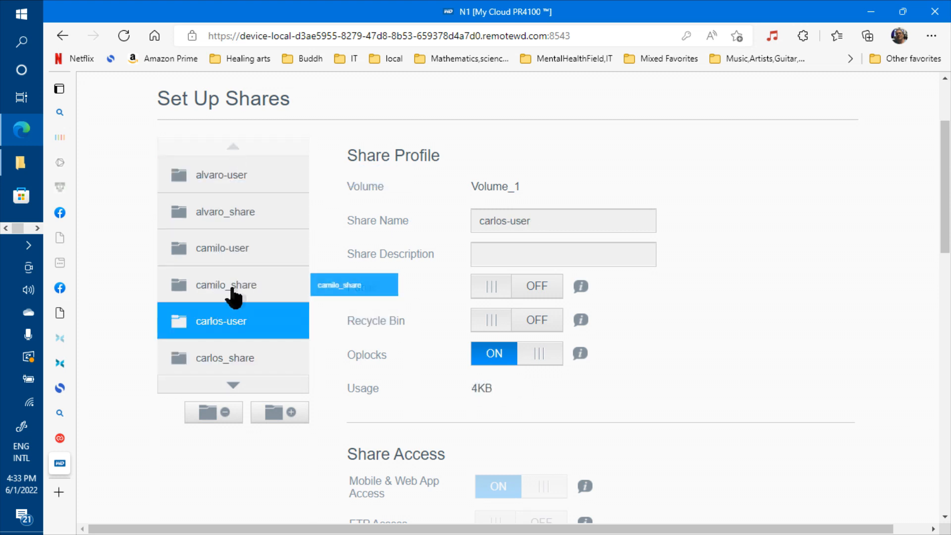
pyautogui.click(948, 501)
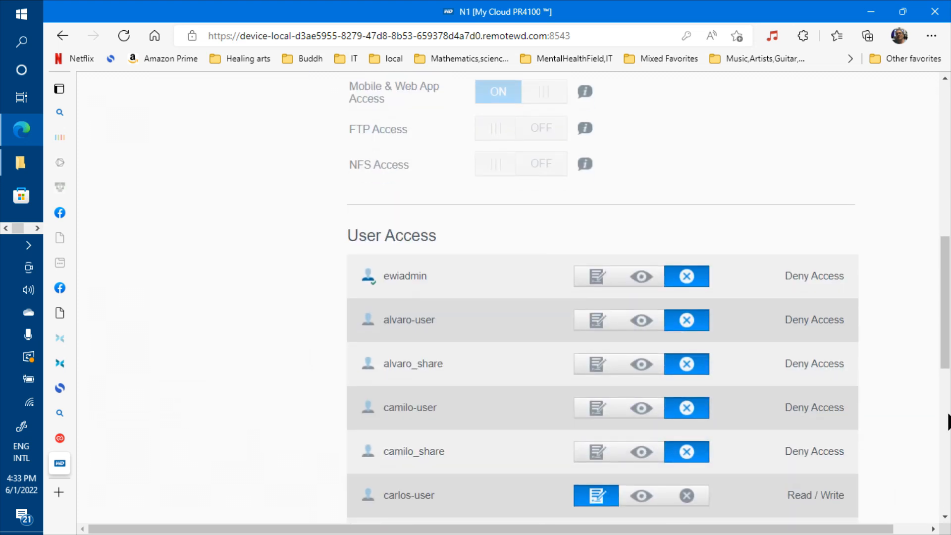
pyautogui.moveTo(947, 364); pyautogui.dragTo(947, 292)
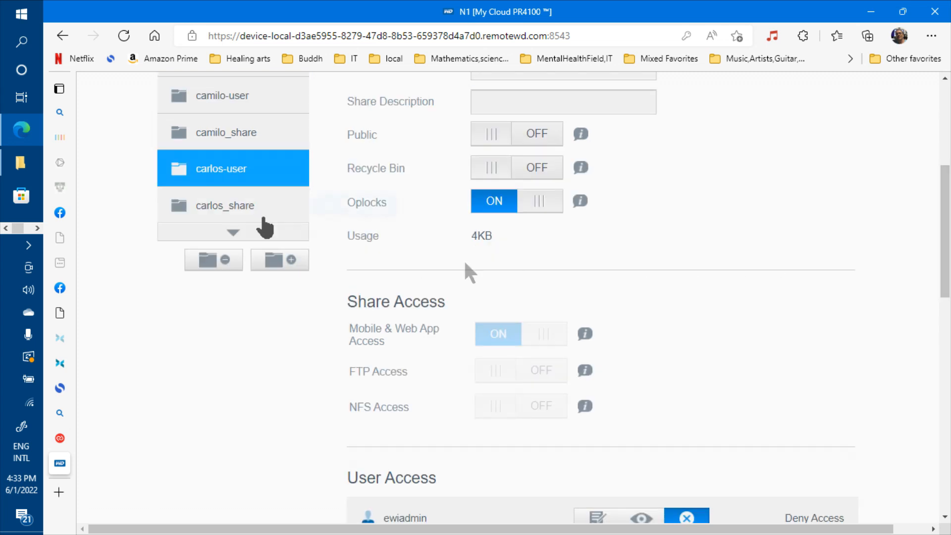
# Step: Examine the carlos_share share's settings and each user's access rights to it
pyautogui.click(253, 210)
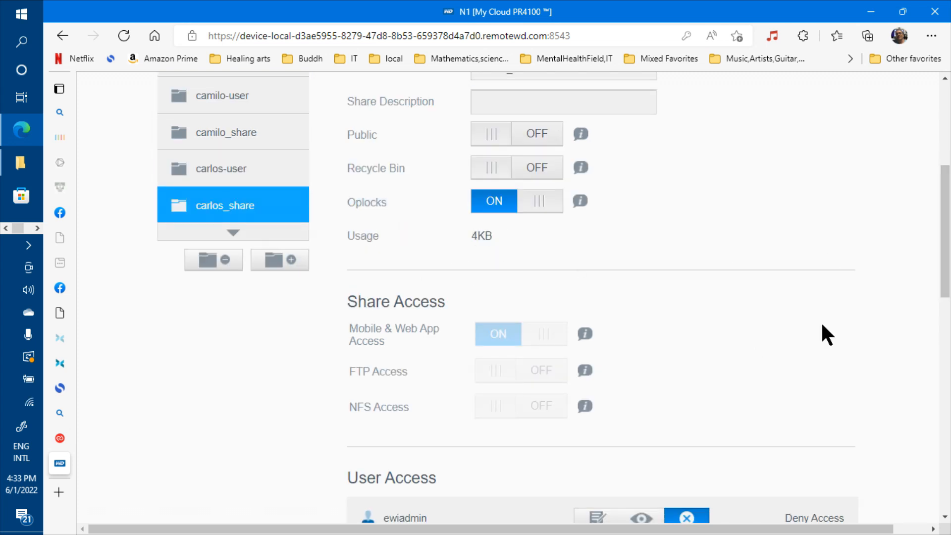
pyautogui.moveTo(948, 272); pyautogui.dragTo(949, 358)
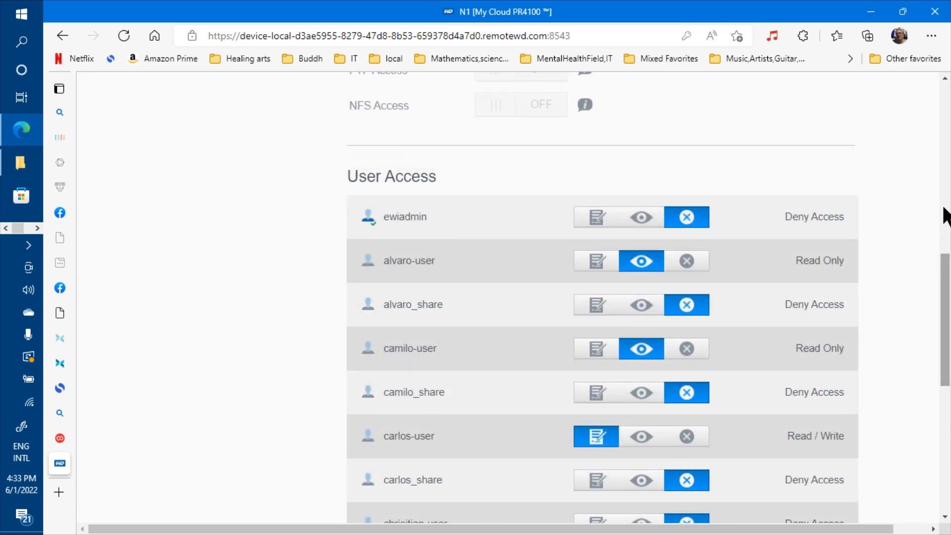
pyautogui.click(947, 181)
pyautogui.click(947, 181)
pyautogui.click(947, 188)
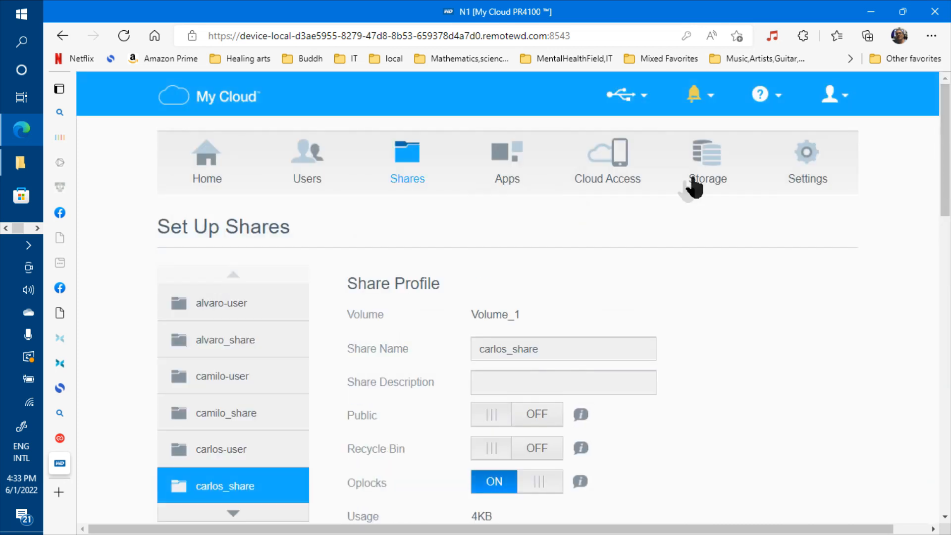
# Step: Look through the share profiles of alvaro-user, alvaro_share and camilo-user
pyautogui.click(237, 305)
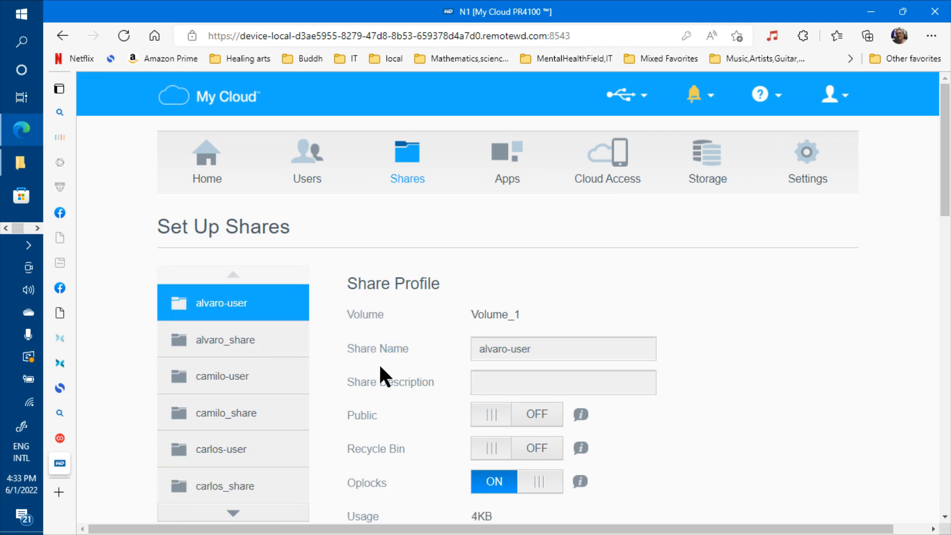
pyautogui.click(254, 348)
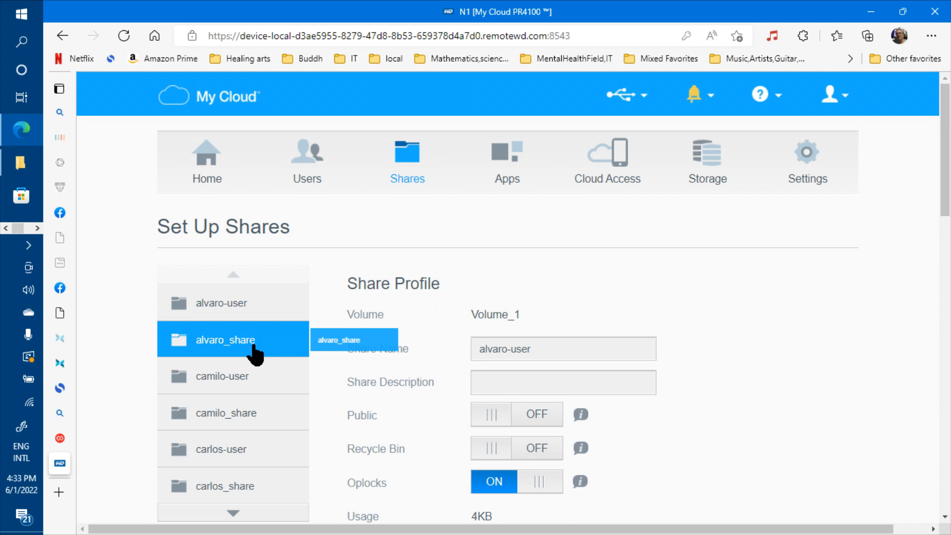
pyautogui.click(245, 380)
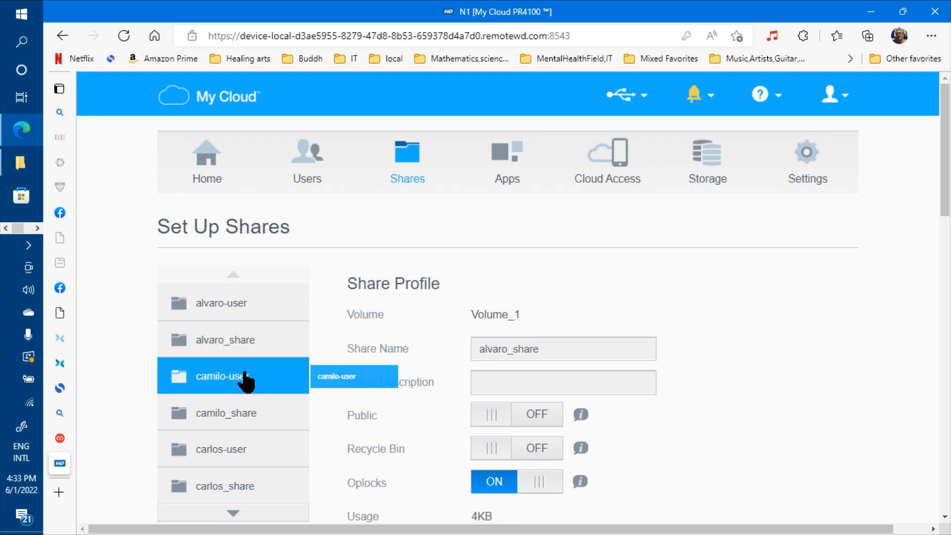
# Step: Examine the camilo_share share's profile and each user's access rights to it
pyautogui.click(245, 412)
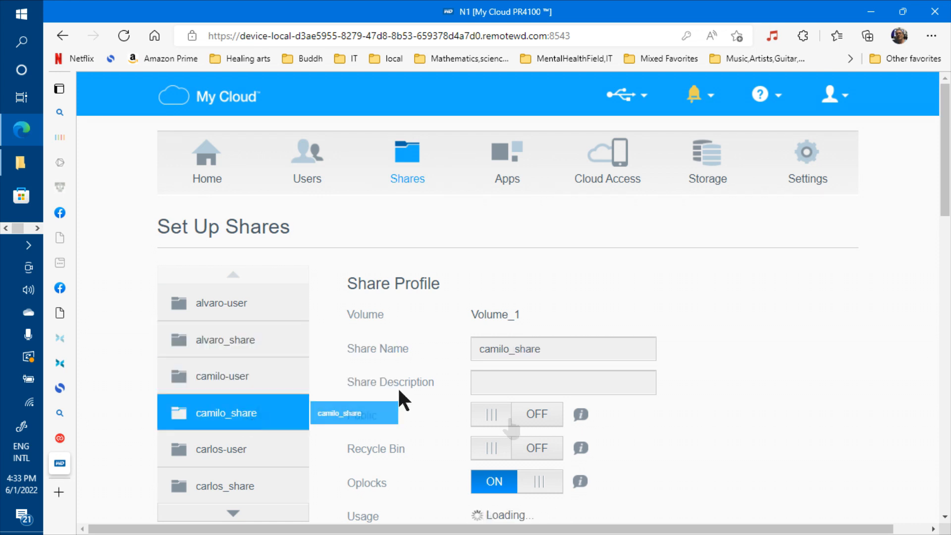
pyautogui.click(946, 405)
pyautogui.click(946, 406)
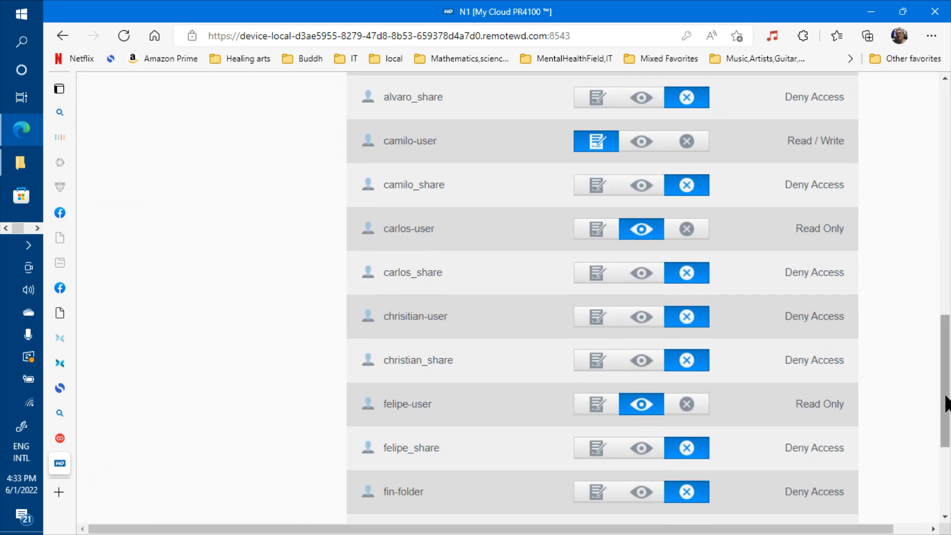
pyautogui.moveTo(946, 404); pyautogui.dragTo(948, 213)
pyautogui.scroll(3, 948, 213)
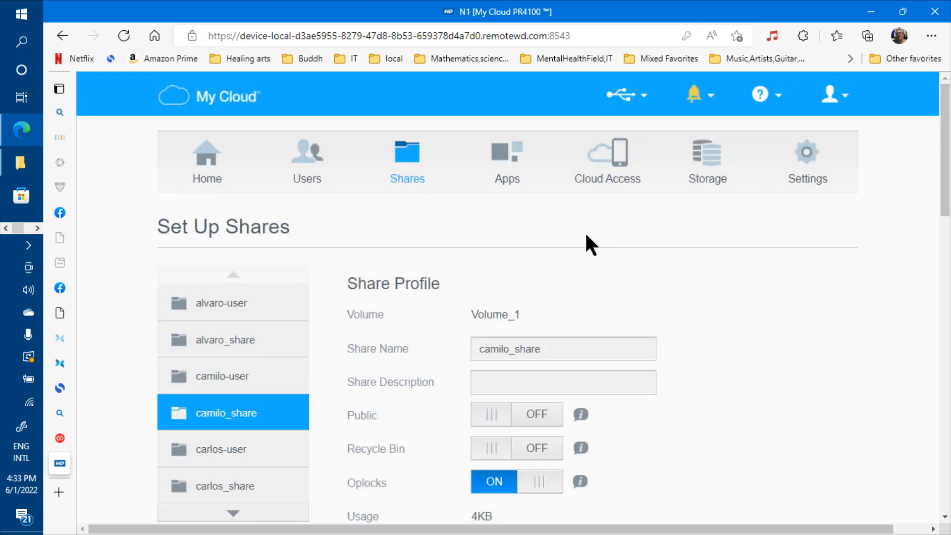
# Step: Switch to the import_users_list_stages workbook in Excel to check the stage-04 denied-access column, and return to the My Cloud dashboard in Edge
pyautogui.hotkey('alt', 'Tab')
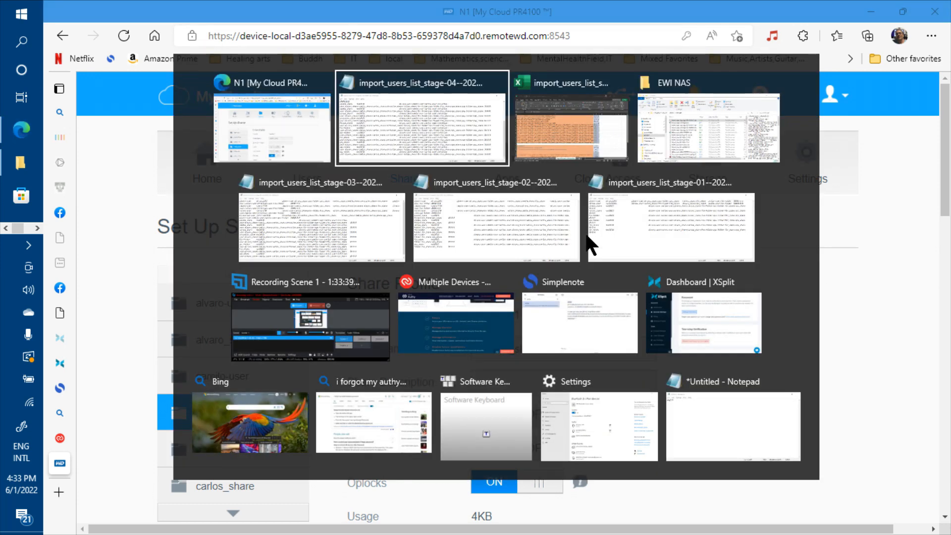
pyautogui.hotkey('alt', 'Tab')
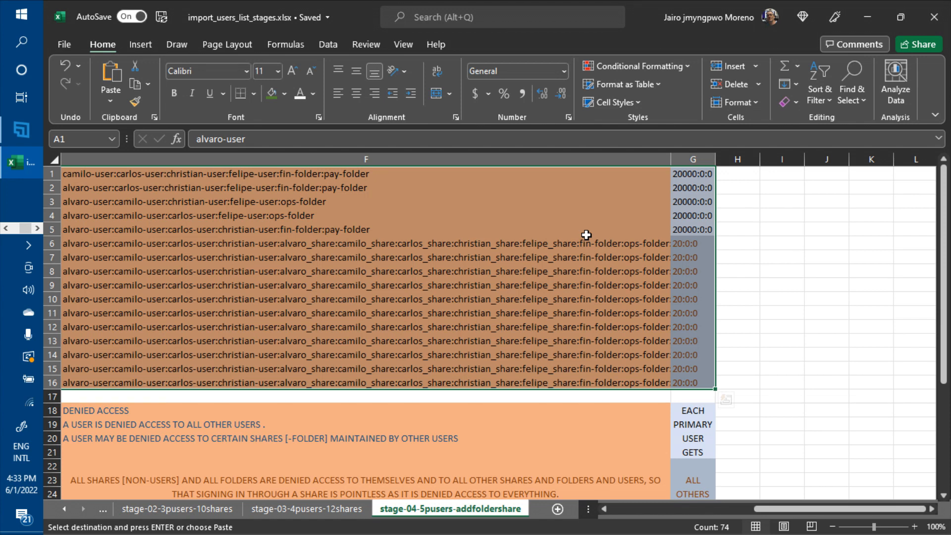
pyautogui.hotkey('alt', 'Tab')
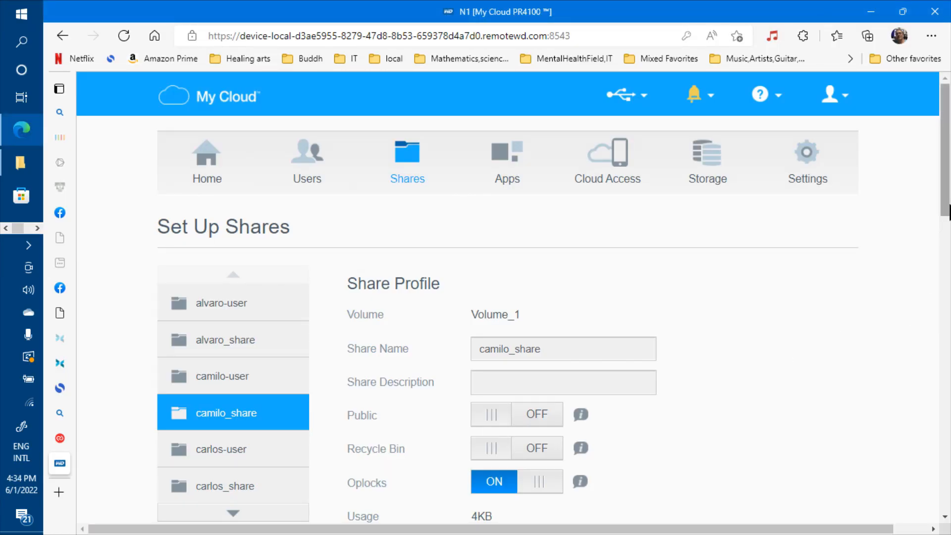
# Step: Recheck the full User Access list of camilo_share, comparing the rights of the primary users with those of the share accounts
pyautogui.scroll(-10, 925, 271)
pyautogui.moveTo(950, 363); pyautogui.dragTo(950, 460)
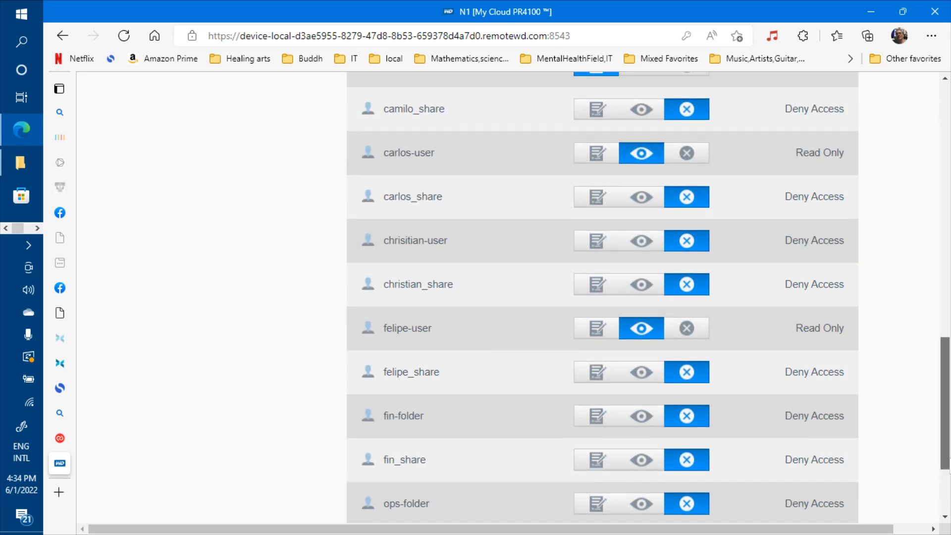
pyautogui.moveTo(950, 460); pyautogui.dragTo(949, 422)
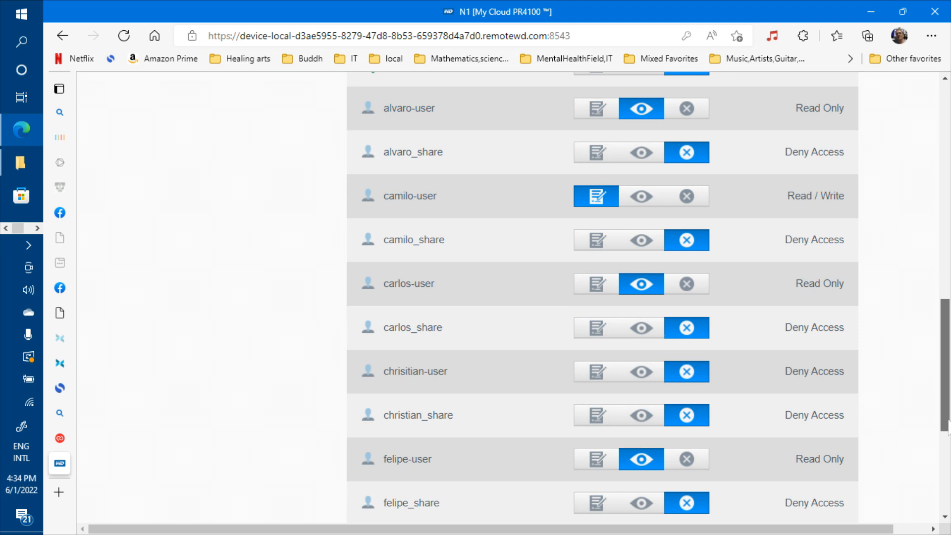
pyautogui.moveTo(949, 420); pyautogui.dragTo(950, 449)
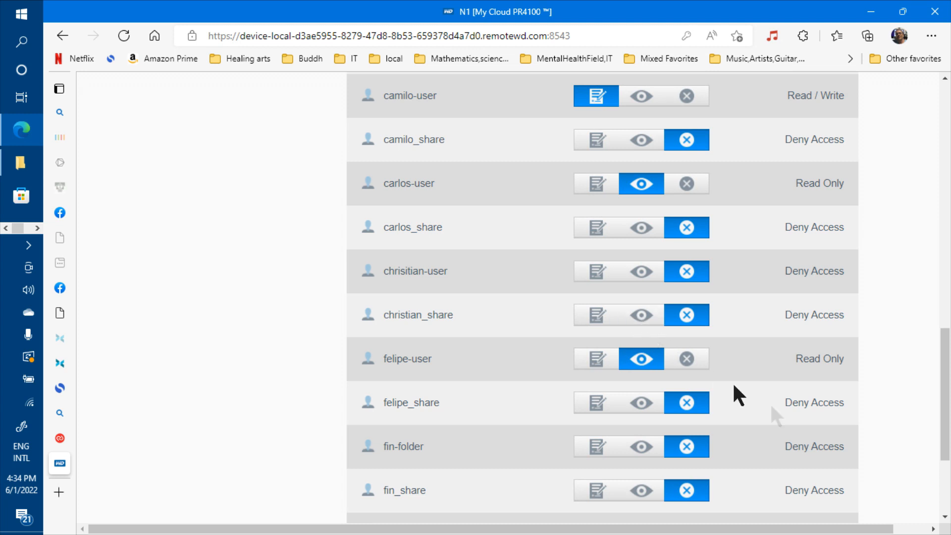
pyautogui.moveTo(943, 393); pyautogui.dragTo(938, 298)
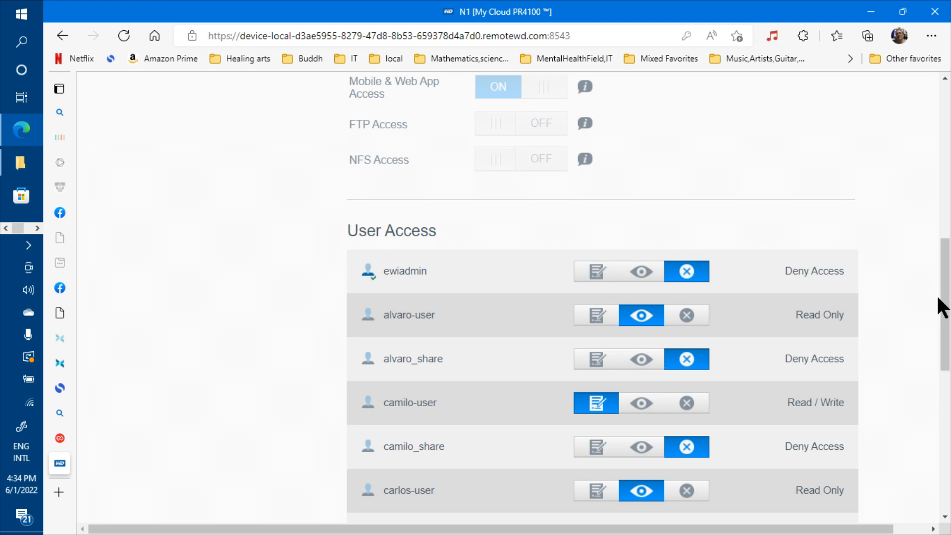
pyautogui.scroll(5, 950, 202)
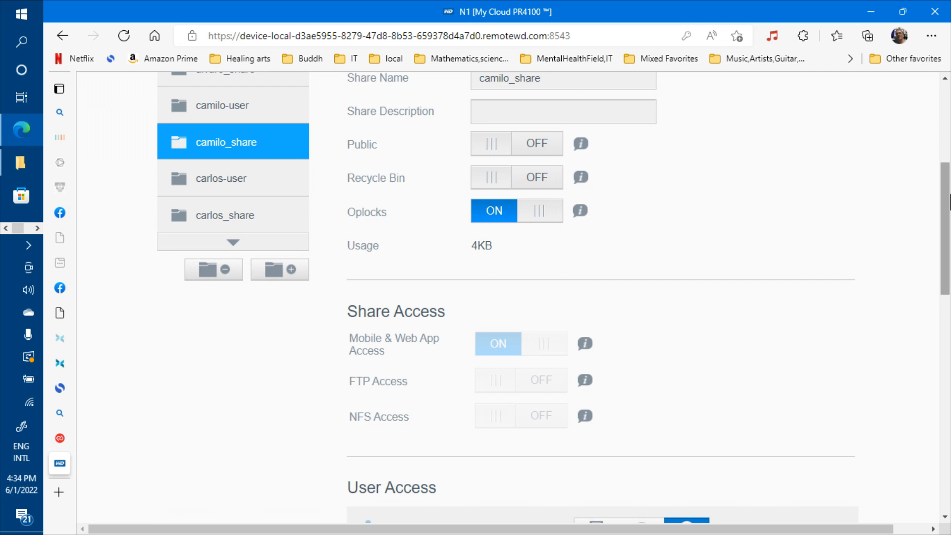
# Step: Switch to the Excel workbook and examine the stage-04 read-write and read-only entries for chrisitian-user, plus felipe-user's read-only entry
pyautogui.hotkey('alt', 'Tab')
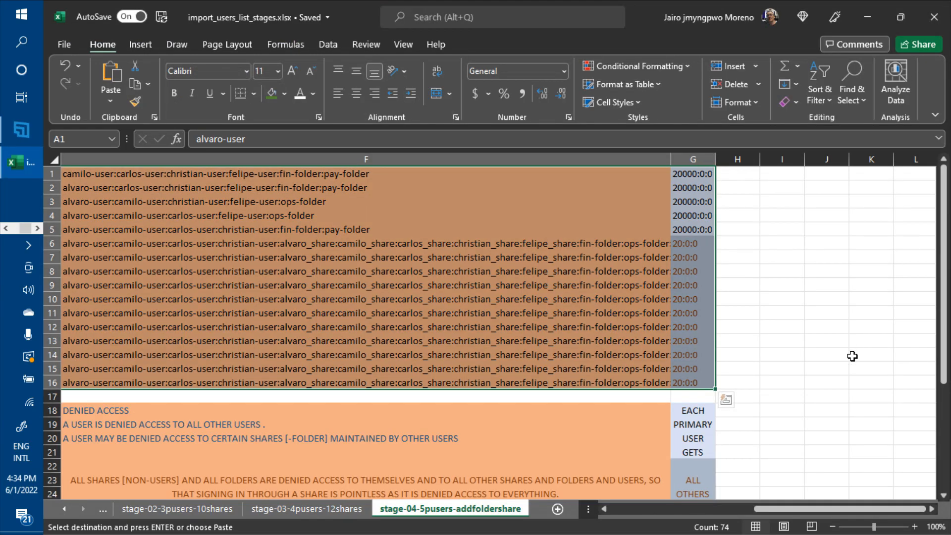
pyautogui.click(673, 508)
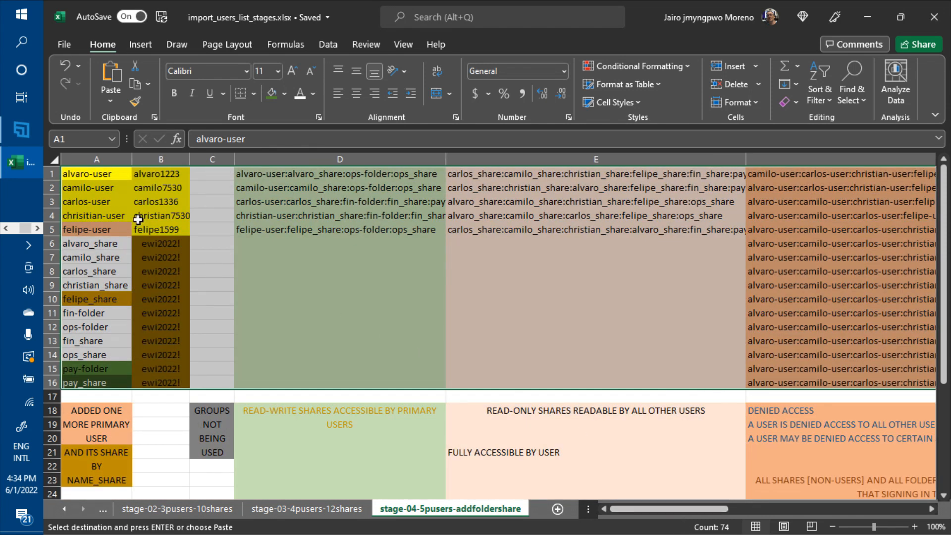
pyautogui.click(117, 216)
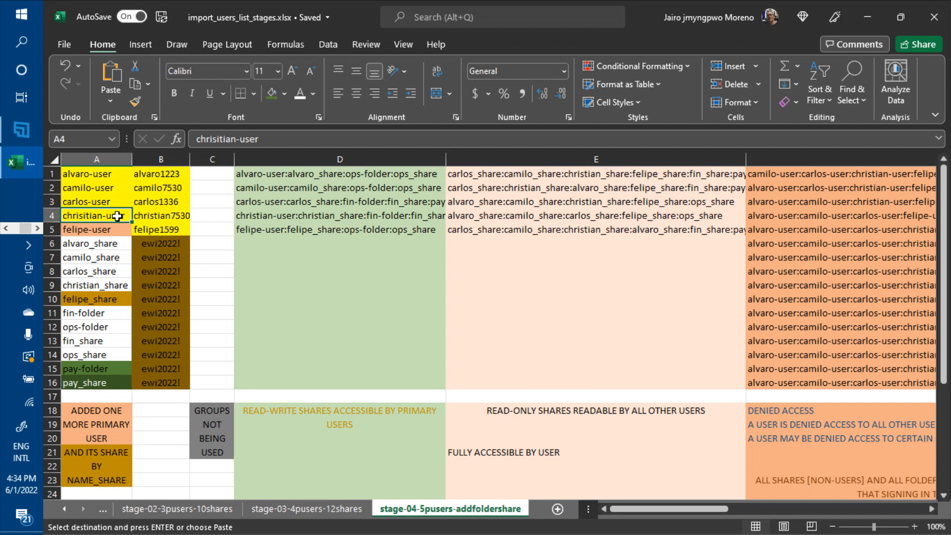
pyautogui.press('Right')
pyautogui.press('Right')
pyautogui.press('Right')
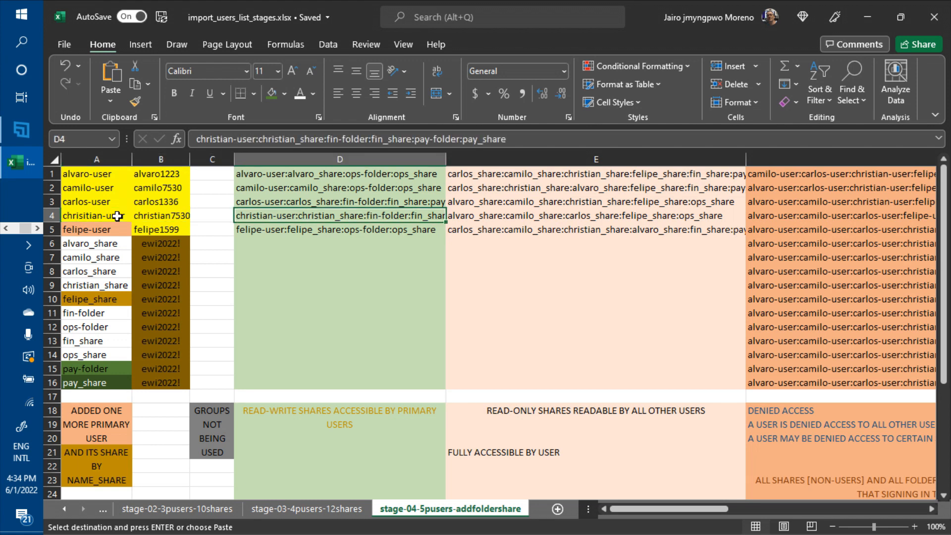
pyautogui.press('Right')
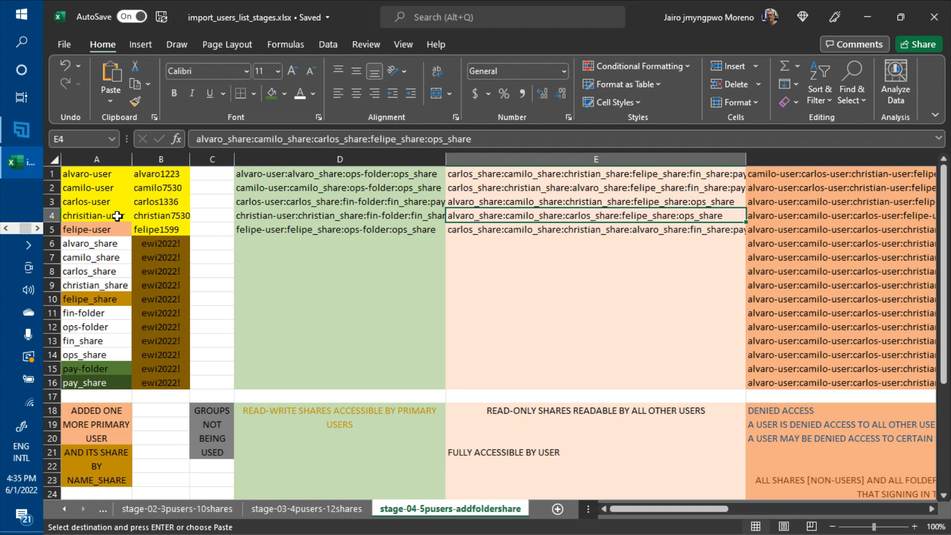
pyautogui.press('Down')
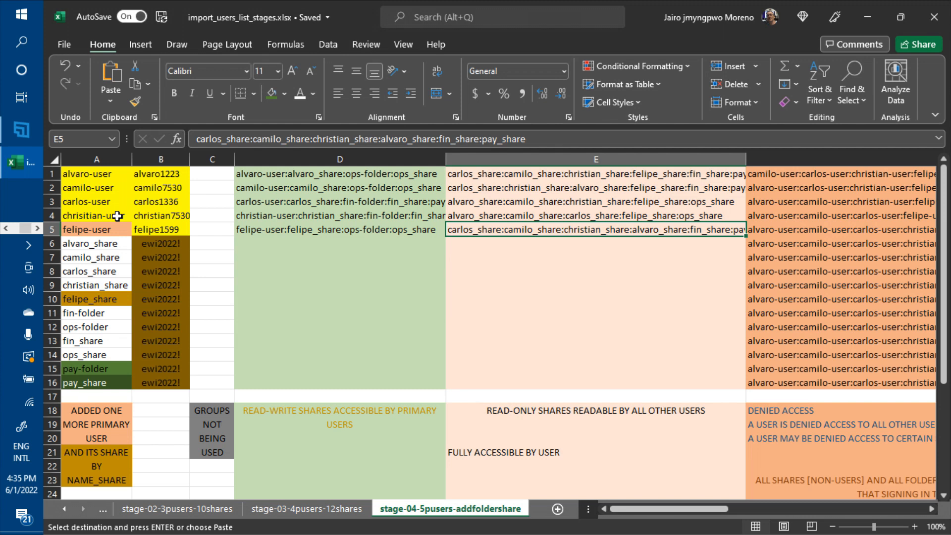
pyautogui.press('Up')
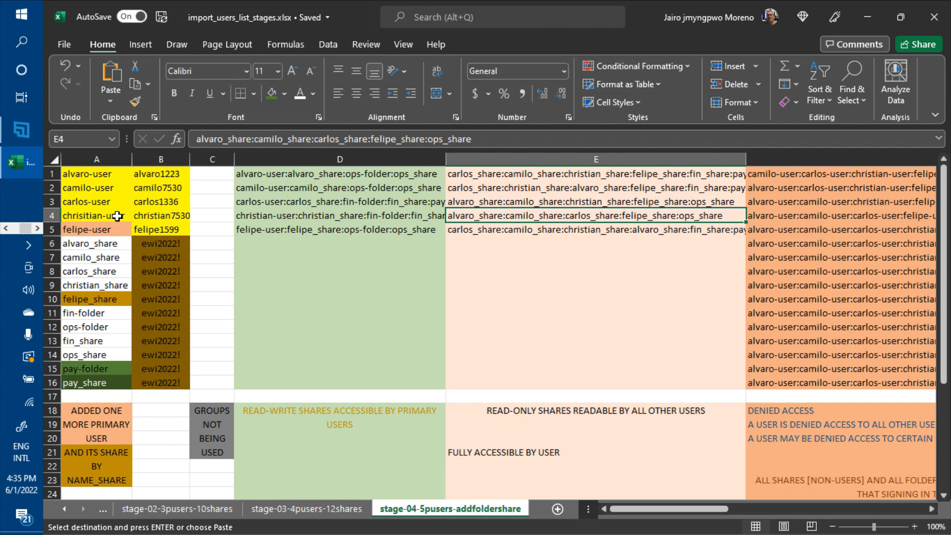
# Step: Examine the stage-04 read-only share entries of the five primary users, from camilo-user down to felipe-user and back up to alvaro-user
pyautogui.press('Up')
pyautogui.press('Up')
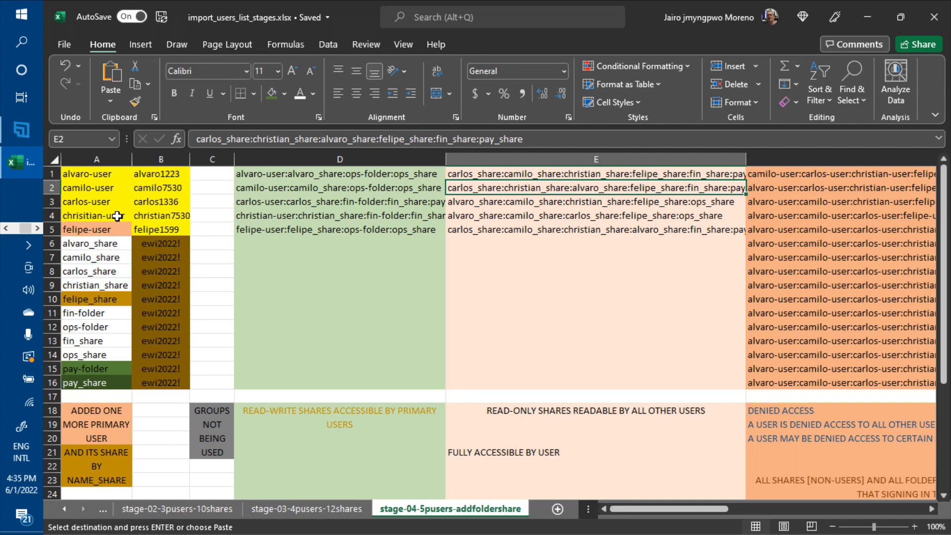
pyautogui.press('Down')
pyautogui.press('Down')
pyautogui.press('Down')
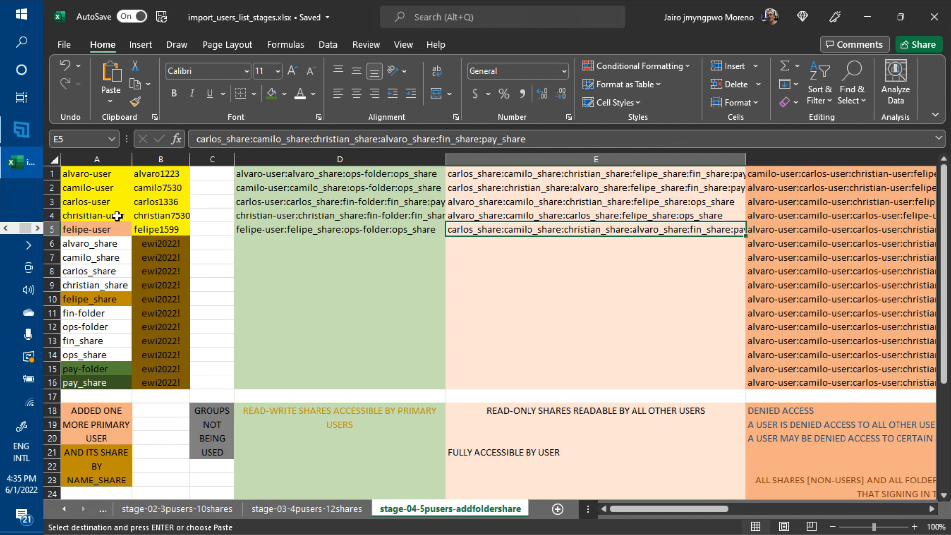
pyautogui.press('Up')
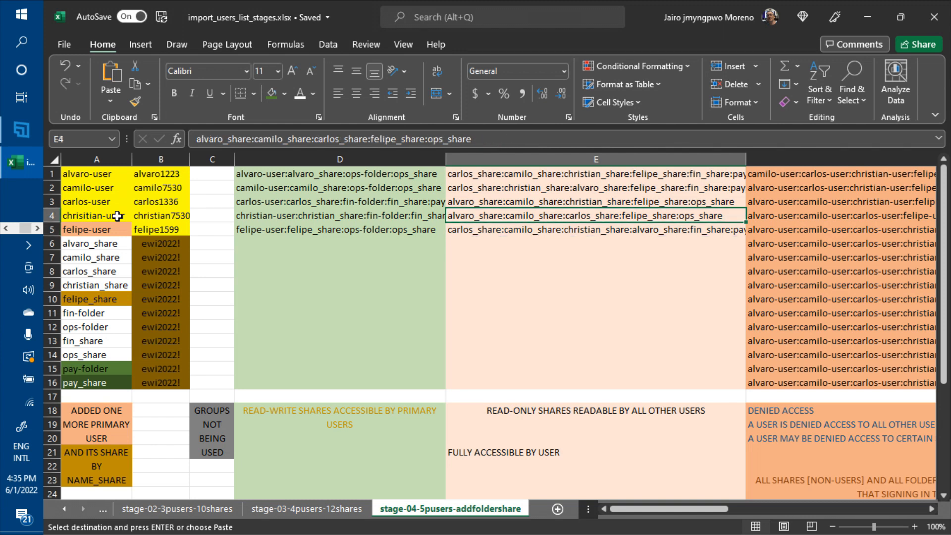
pyautogui.press('Up')
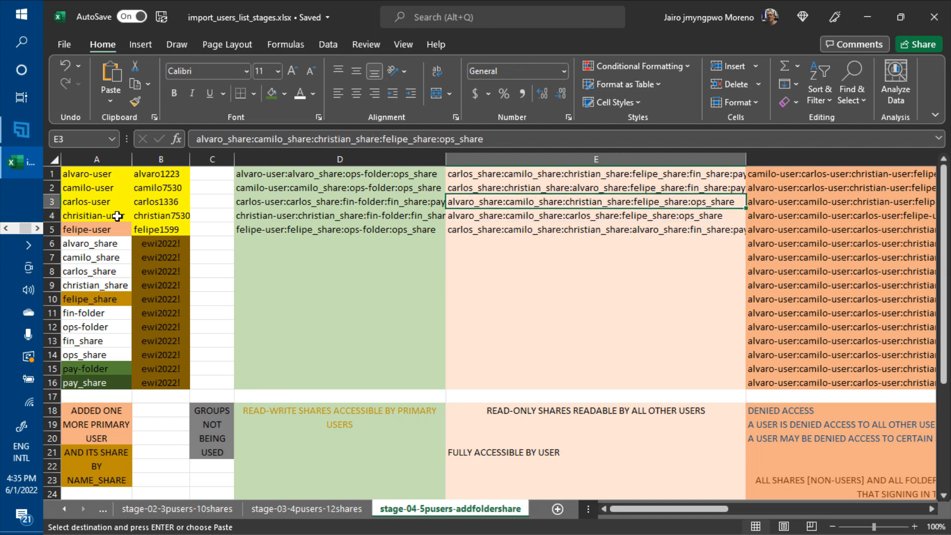
pyautogui.press('Up')
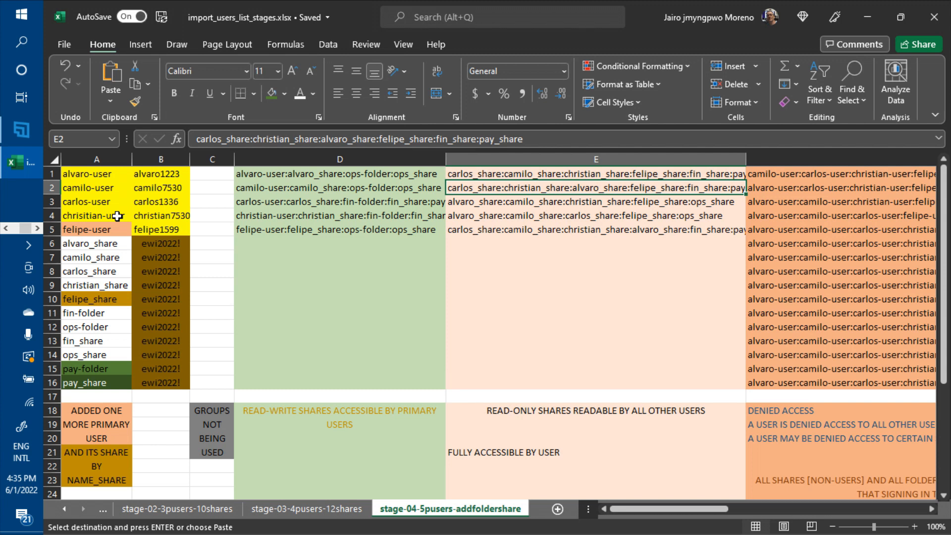
pyautogui.press('Up')
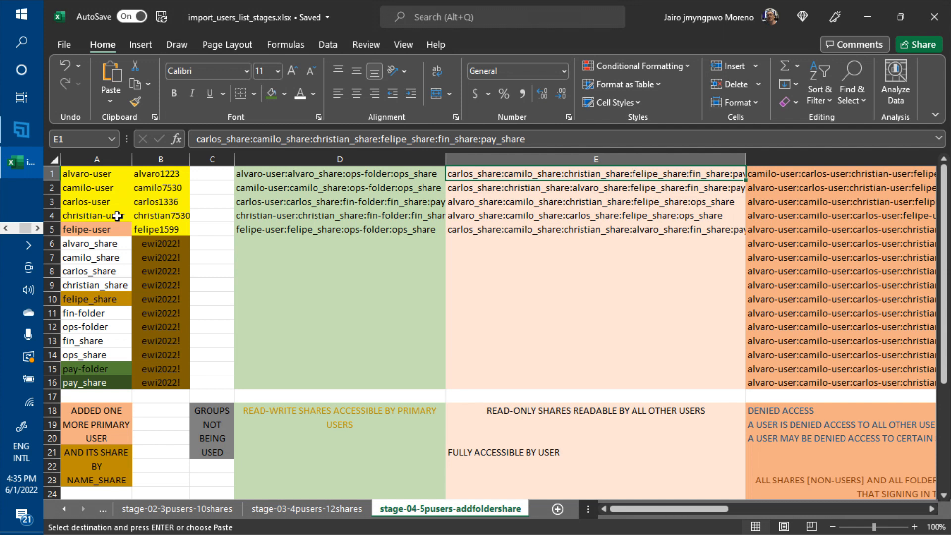
# Step: Recheck the read-only column row by row between alvaro-user and felipe-user, comparing which primary users may read camilo_share
pyautogui.press('Down')
pyautogui.press('Down')
pyautogui.press('Down')
pyautogui.press('Down')
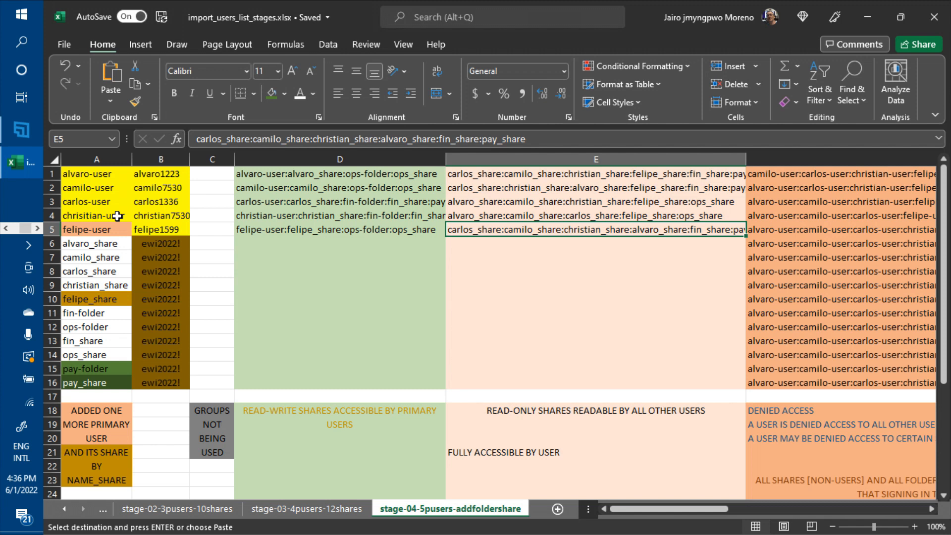
pyautogui.press('Up')
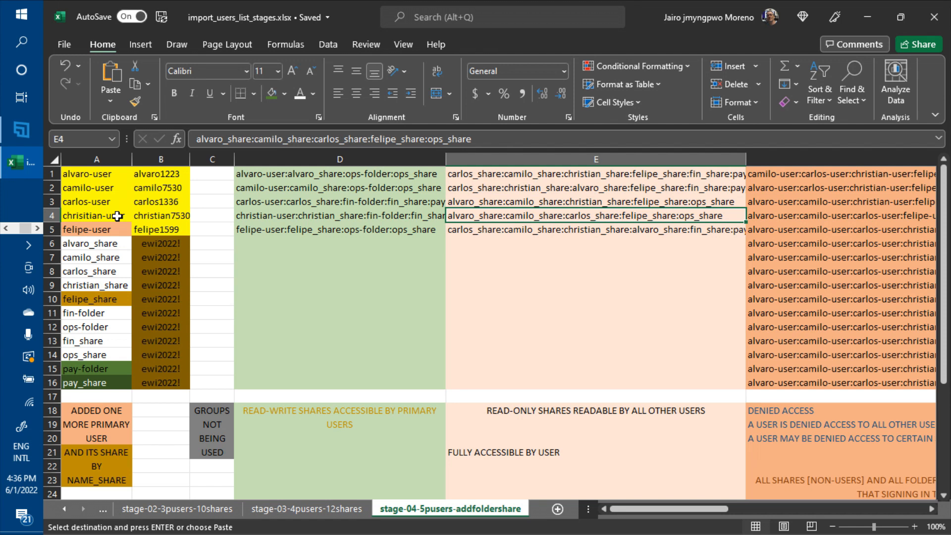
pyautogui.press('Up')
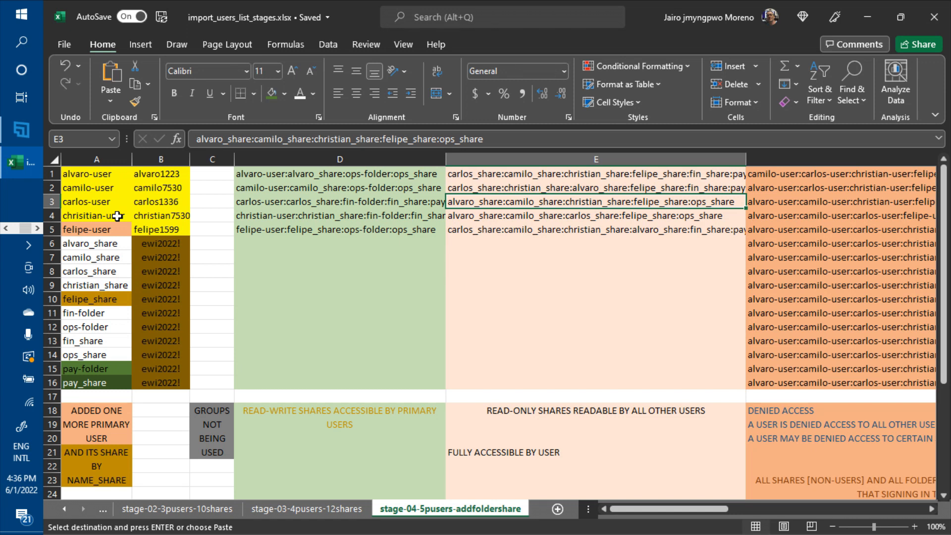
pyautogui.press('Up')
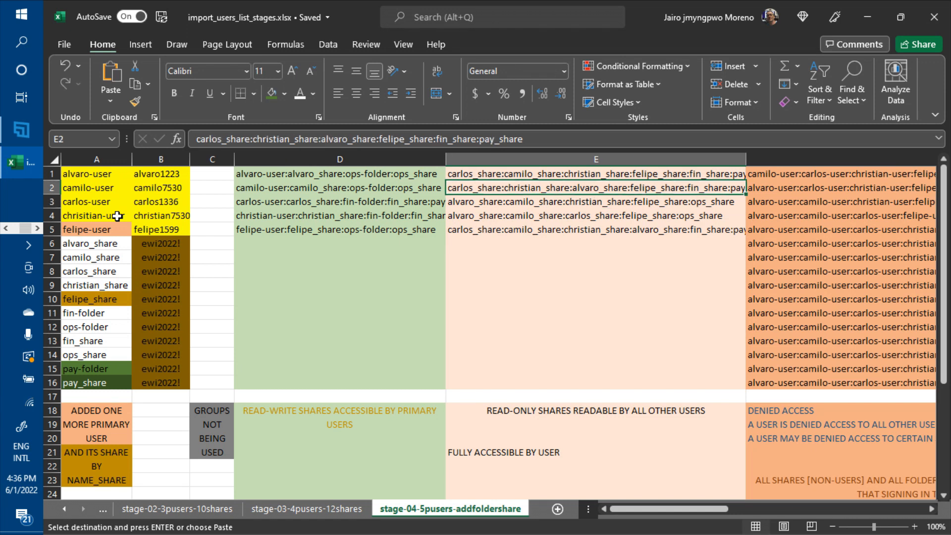
pyautogui.press('Up')
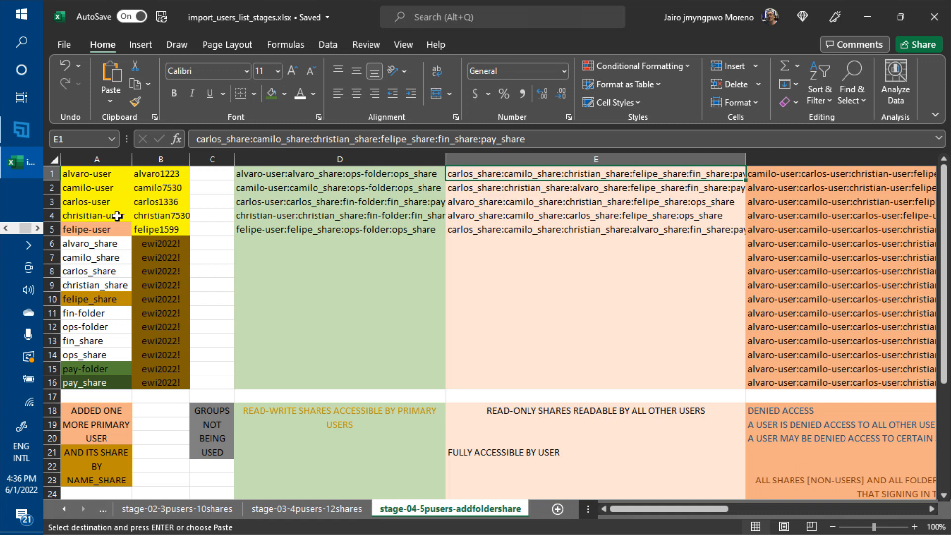
pyautogui.press('Down')
pyautogui.press('Down')
pyautogui.press('Down')
pyautogui.press('Down')
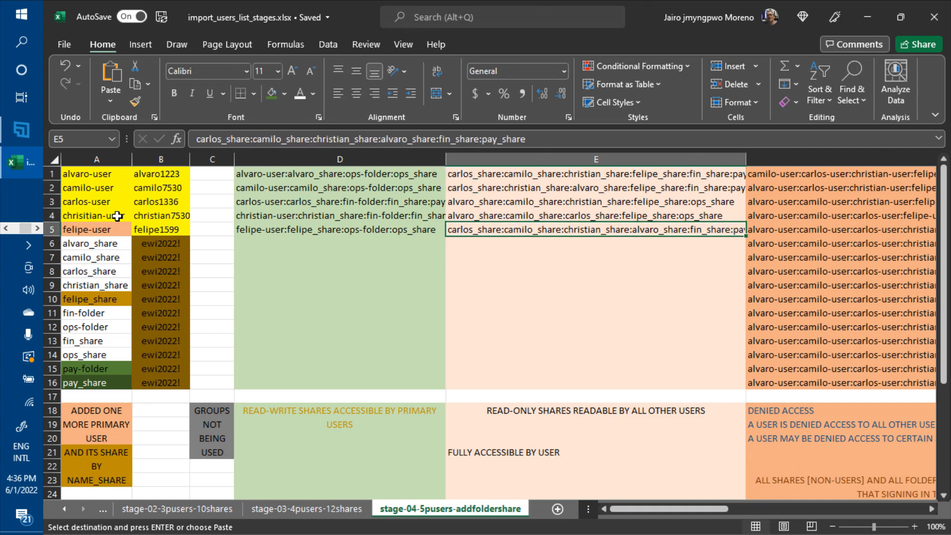
pyautogui.press('Up')
pyautogui.press('Up')
pyautogui.press('Up')
pyautogui.press('Up')
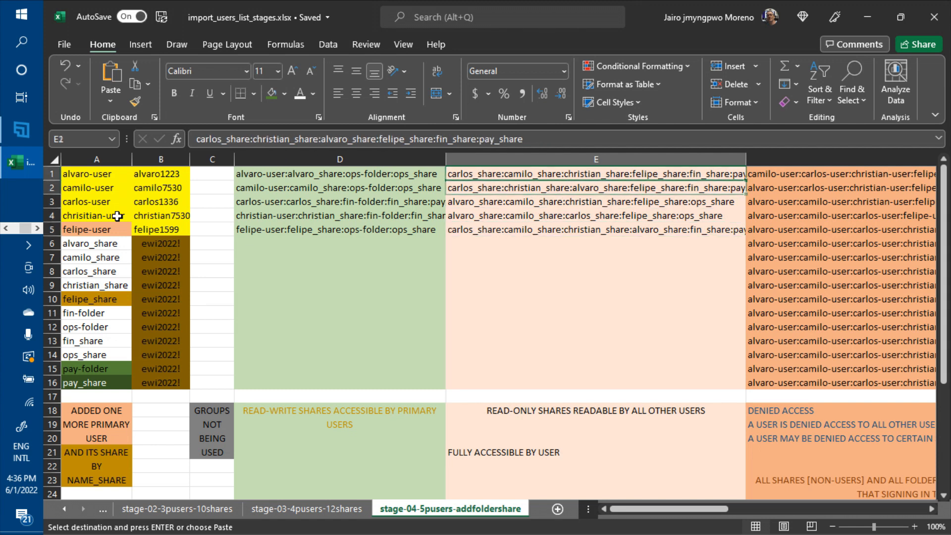
pyautogui.press('Down')
pyautogui.press('Down')
pyautogui.press('Down')
pyautogui.press('Down')
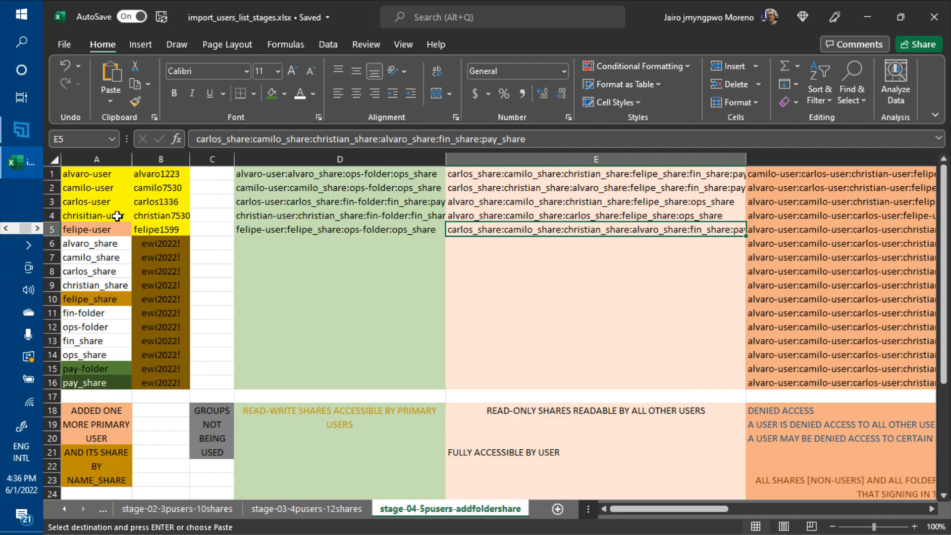
# Step: Switch to the My Cloud dashboard in Edge and compare camilo_share's User Access list with the read-only entries from the workbook
pyautogui.hotkey('alt', 'Tab')
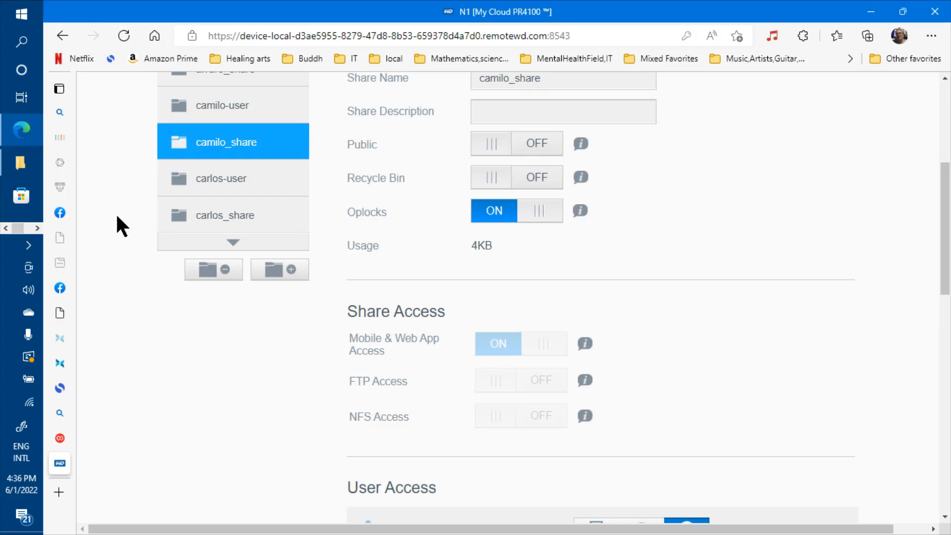
pyautogui.press('pagedown')
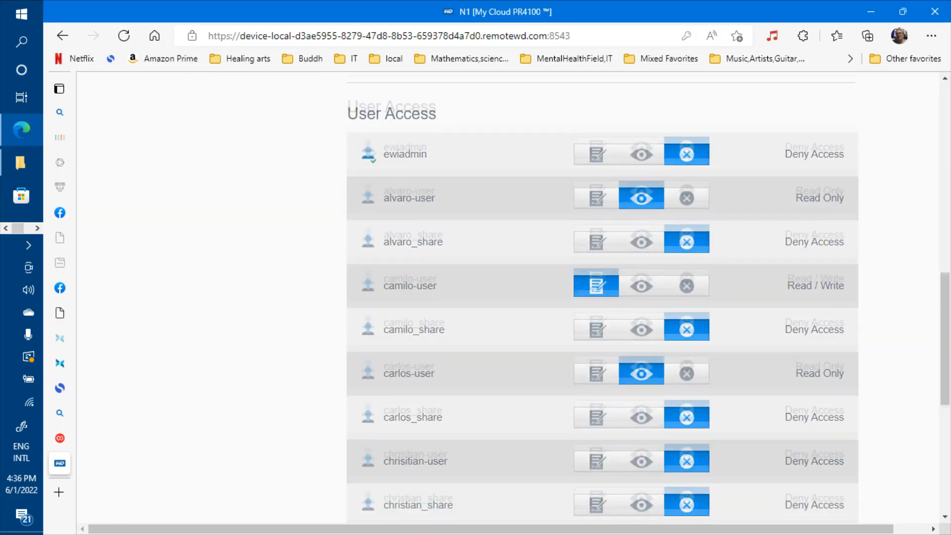
pyautogui.scroll(1, 507, 298)
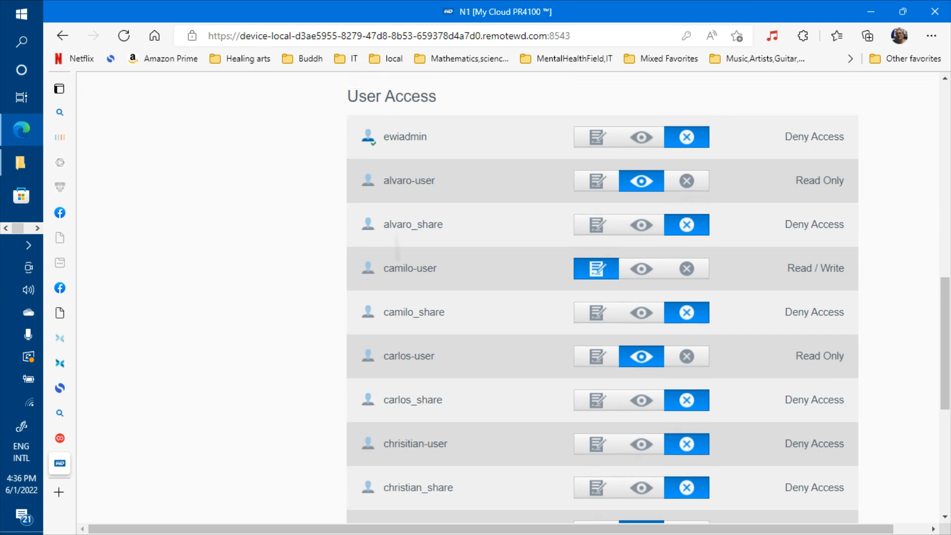
pyautogui.scroll(-1, 603, 297)
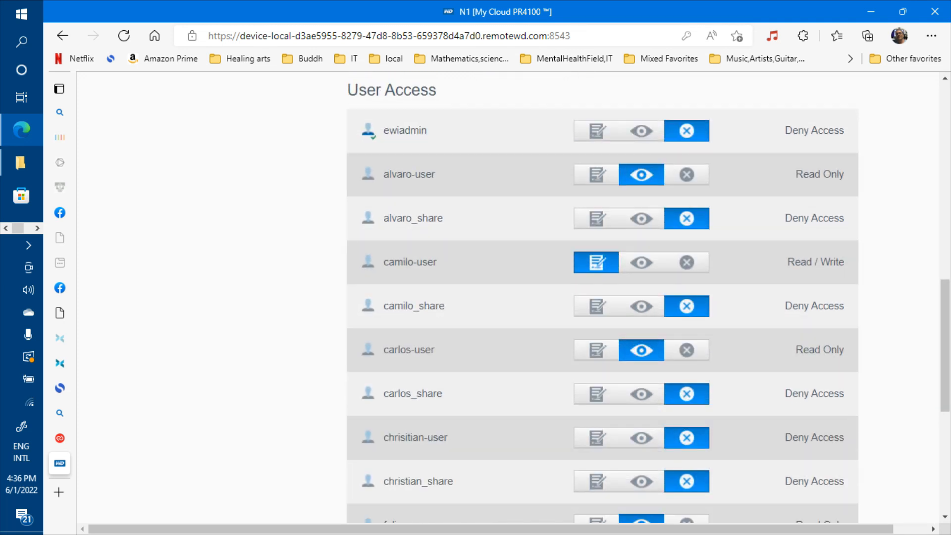
pyautogui.scroll(-7, 602, 297)
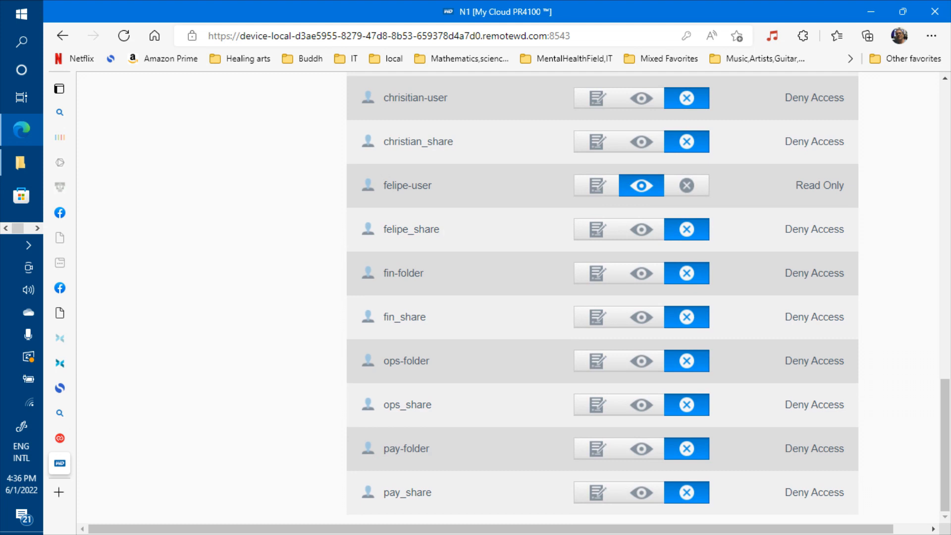
pyautogui.scroll(1, 602, 297)
pyautogui.scroll(4, 603, 297)
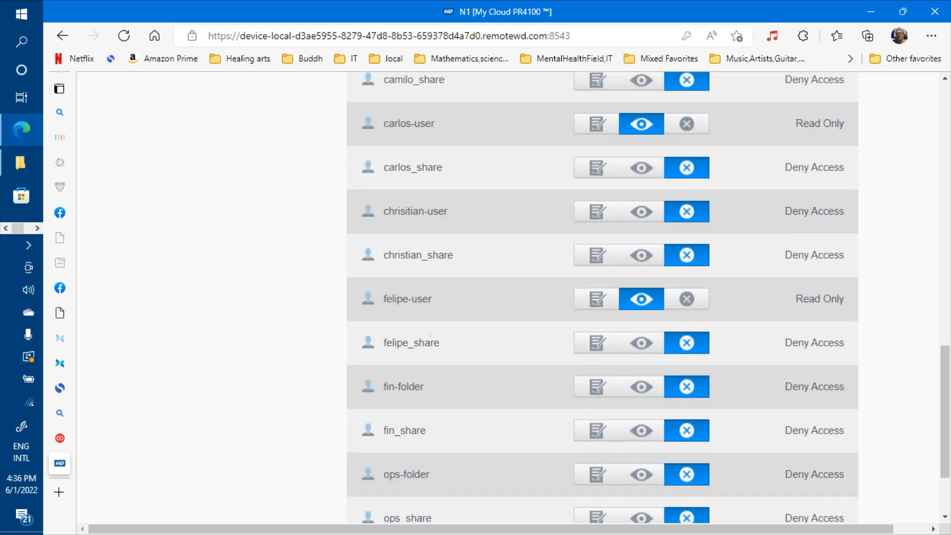
pyautogui.scroll(2, 603, 298)
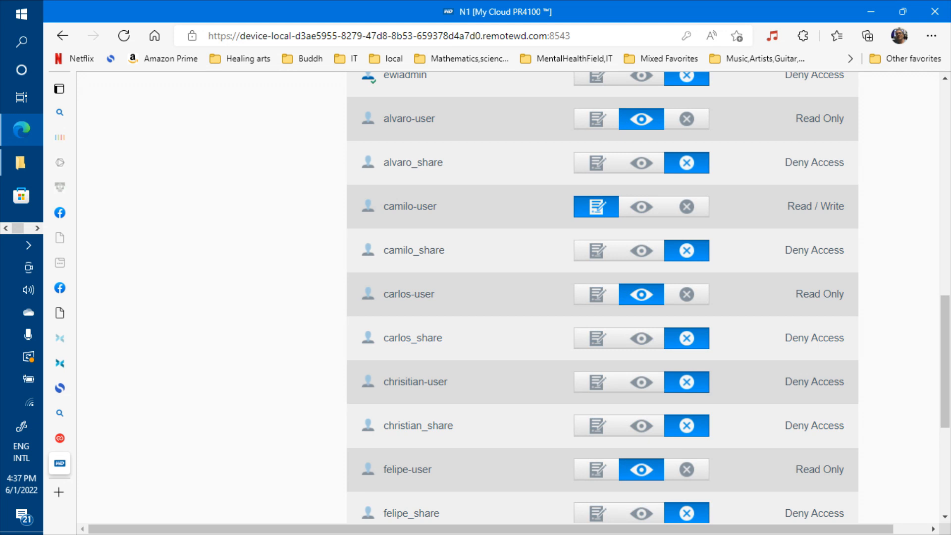
pyautogui.scroll(2, 602, 298)
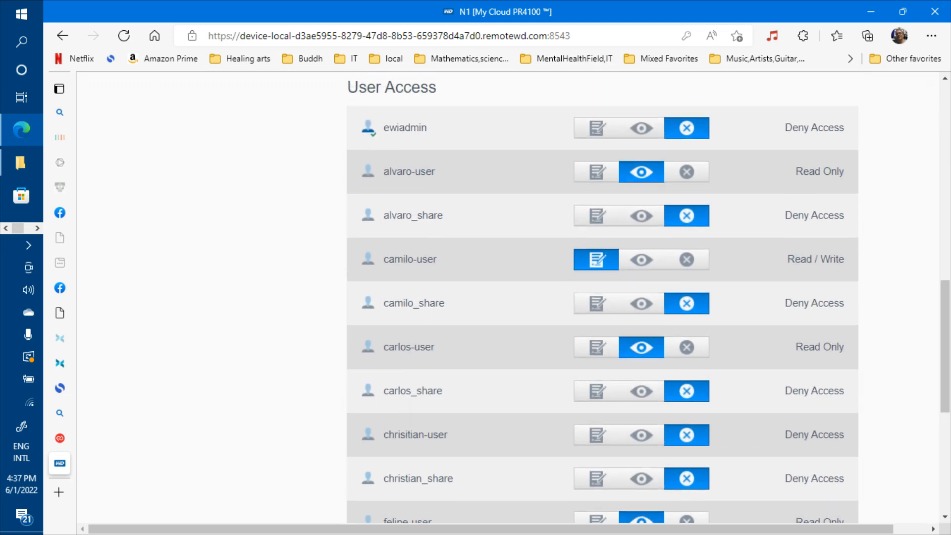
pyautogui.scroll(-1, 359, 262)
pyautogui.scroll(1, 358, 262)
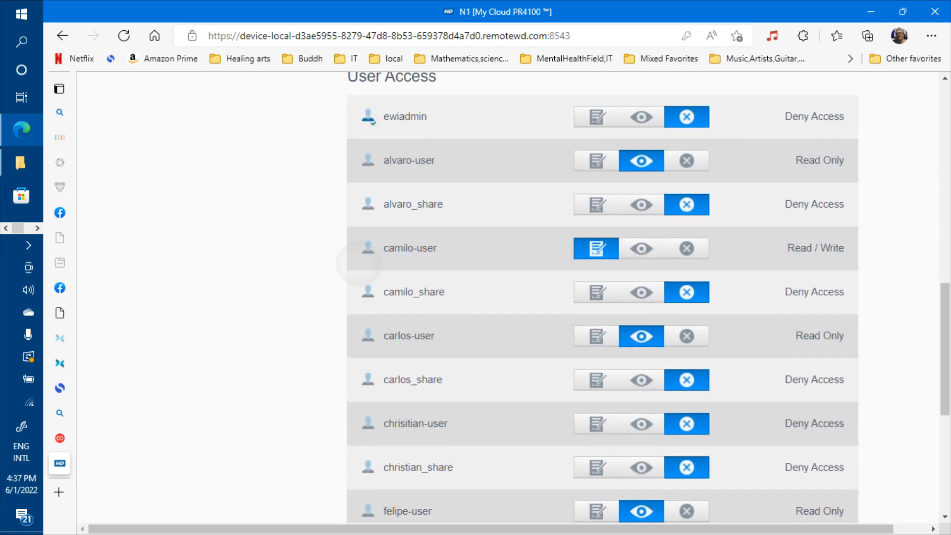
pyautogui.scroll(-1, 359, 263)
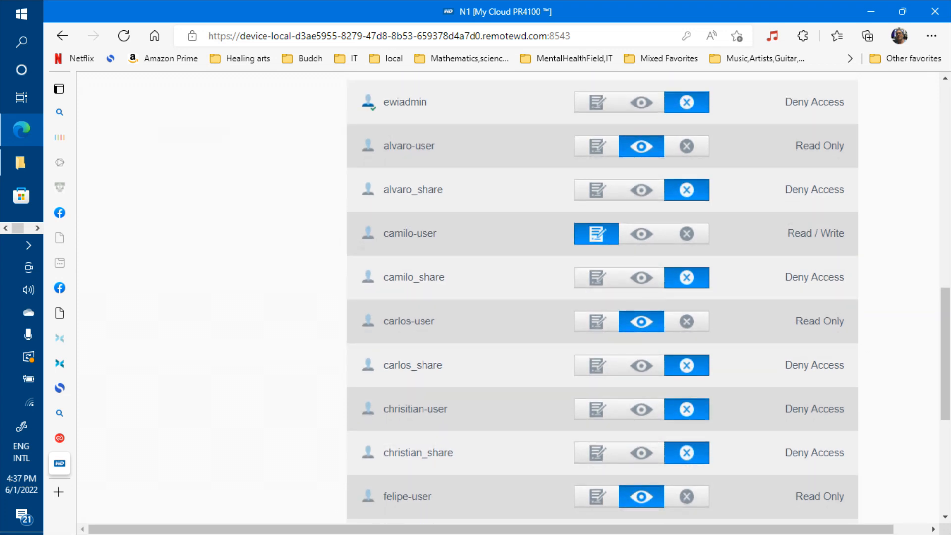
# Step: Review camilo_share's share profile and recheck its User Access rights, comparing chrisitian-user with the other primary users
pyautogui.scroll(10, 508, 297)
pyautogui.scroll(-3, 509, 297)
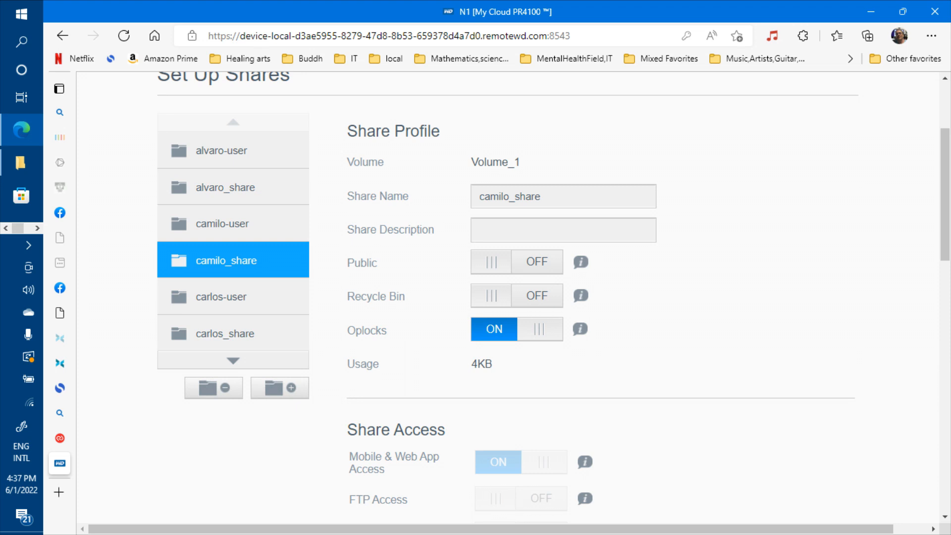
pyautogui.scroll(-5, 834, 285)
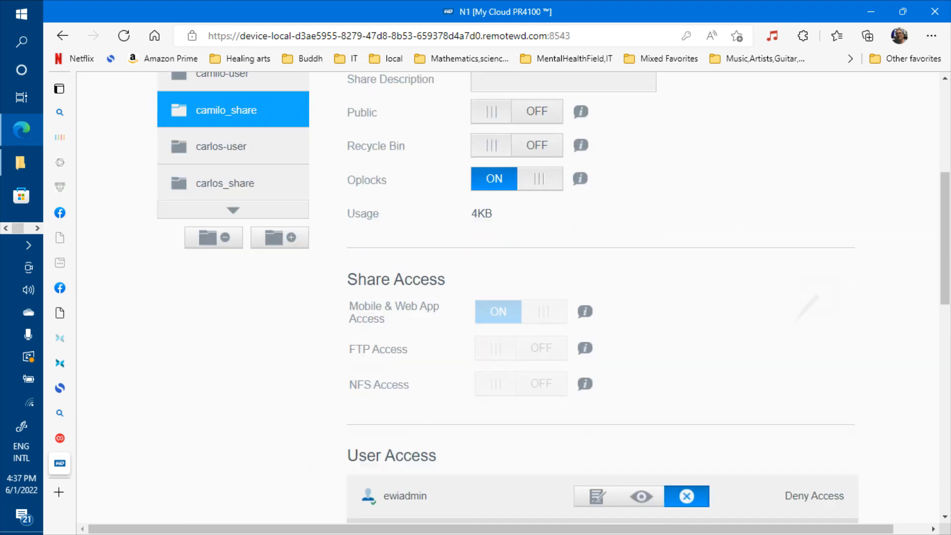
pyautogui.scroll(-3, 835, 286)
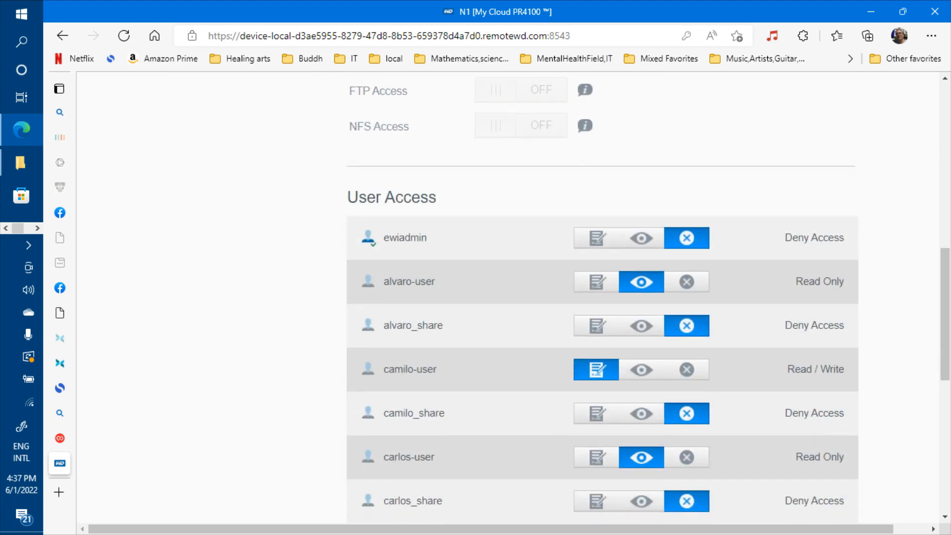
pyautogui.scroll(-2, 834, 285)
pyautogui.scroll(-2, 602, 297)
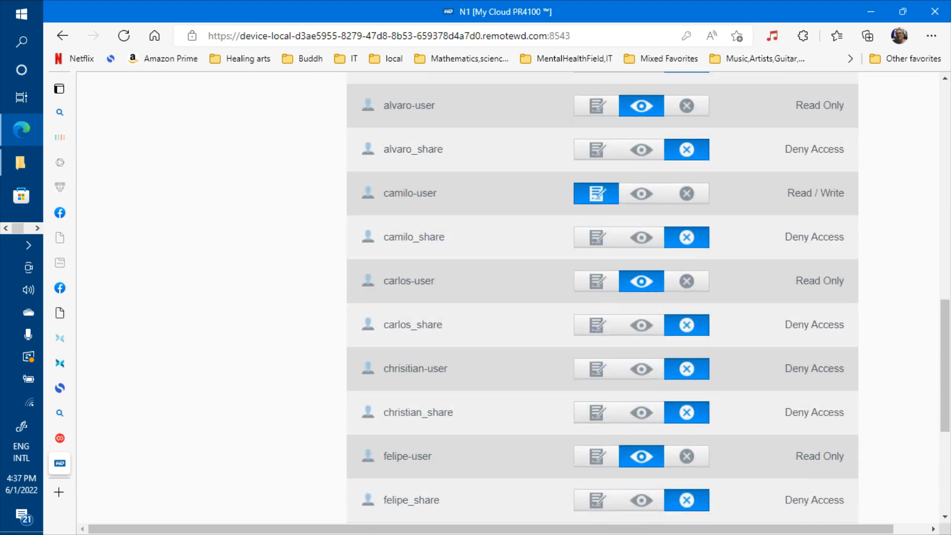
pyautogui.scroll(-1, 603, 297)
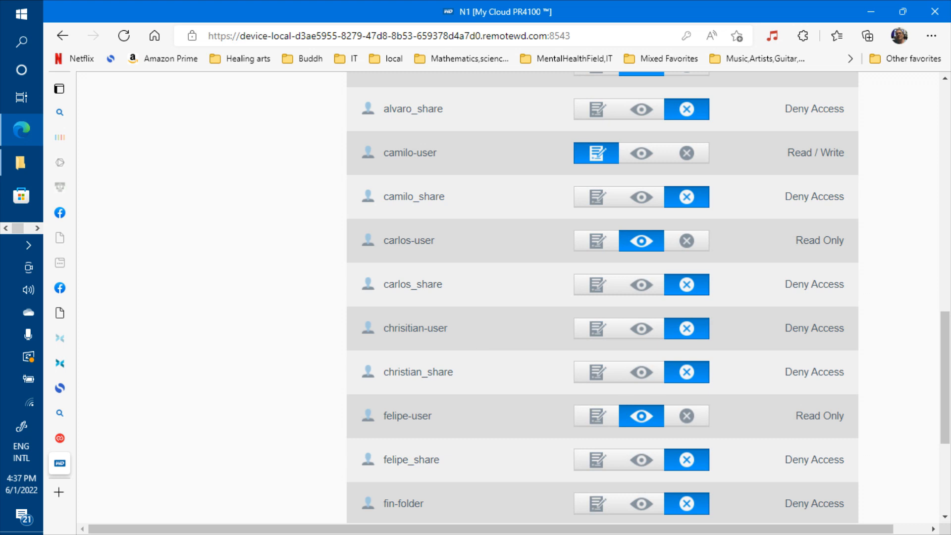
pyautogui.scroll(-1, 602, 297)
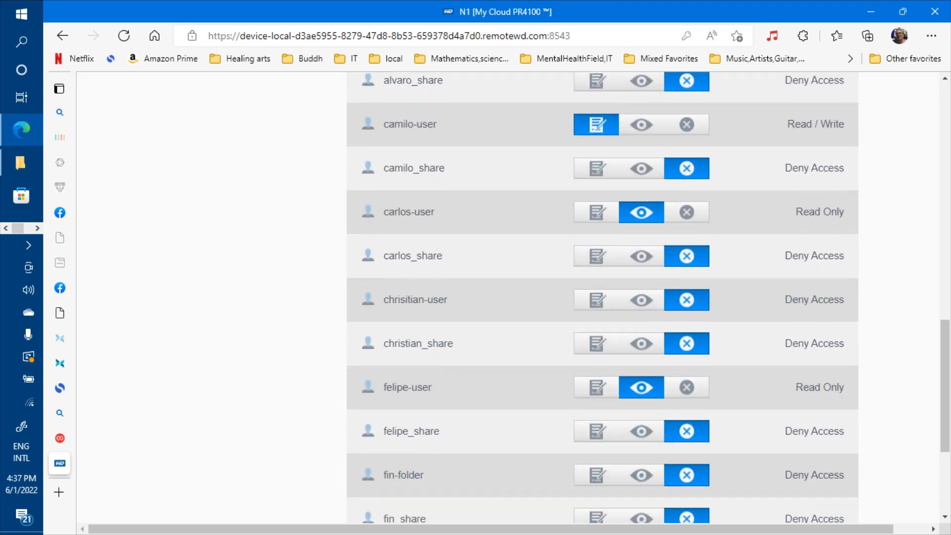
pyautogui.scroll(-2, 602, 298)
pyautogui.scroll(3, 603, 297)
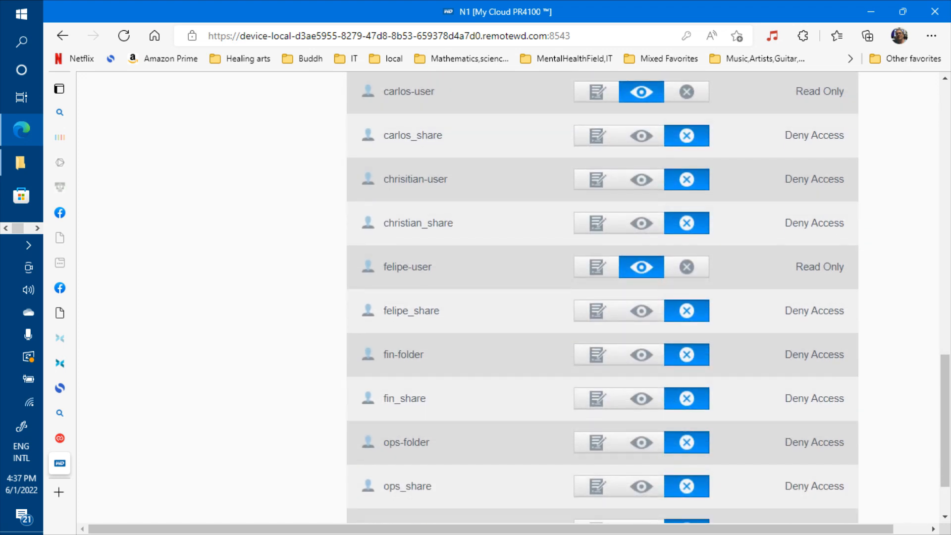
pyautogui.scroll(7, 603, 297)
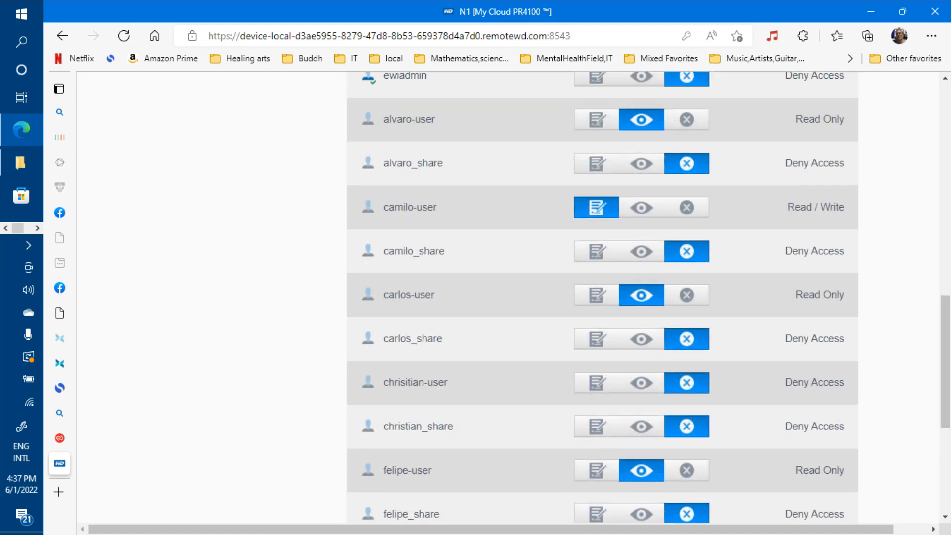
pyautogui.scroll(-1, 602, 298)
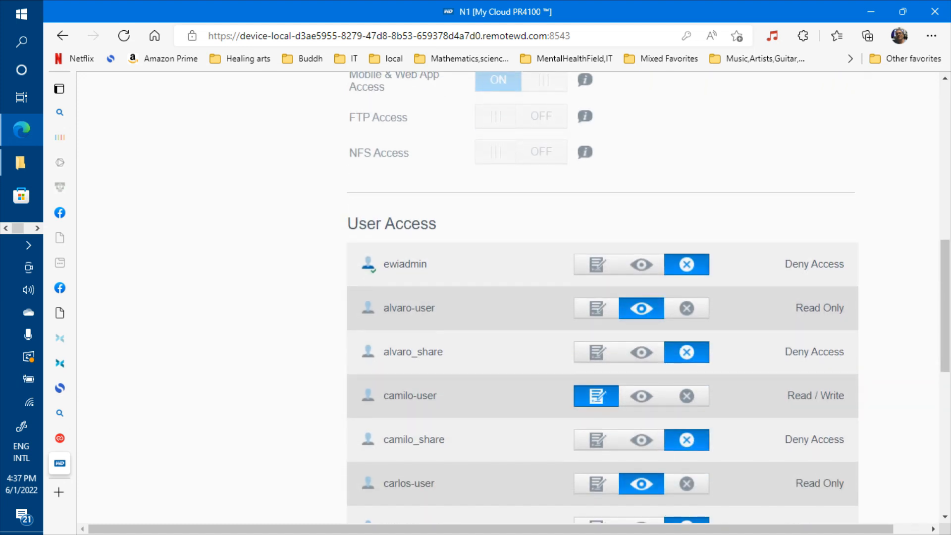
pyautogui.scroll(1, 602, 297)
pyautogui.scroll(-4, 602, 297)
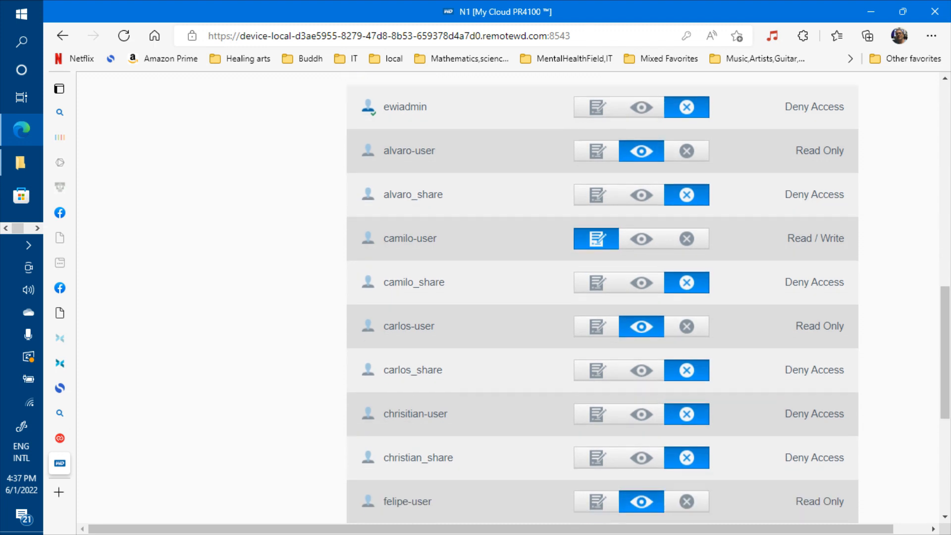
pyautogui.scroll(-1, 602, 298)
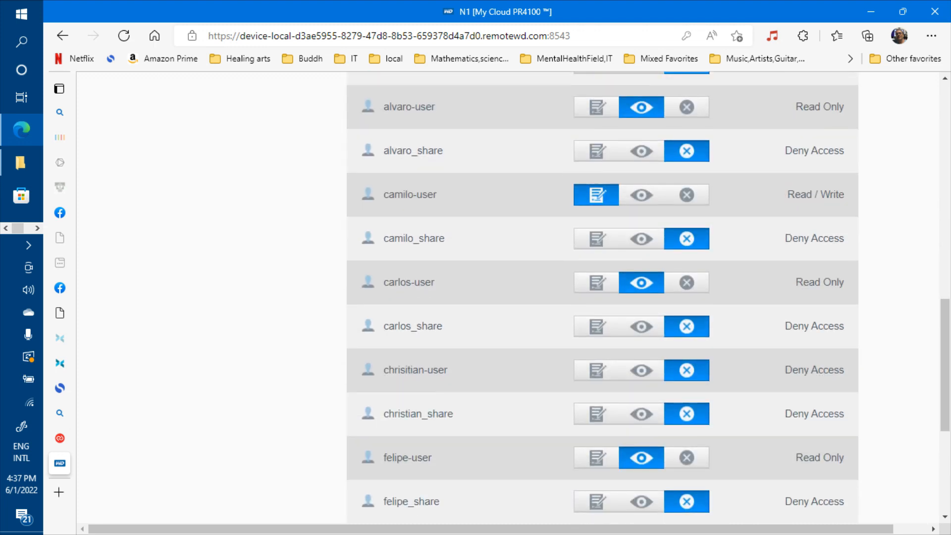
# Step: Switch to the Excel workbook and check chrisitian-user's read-only share entry in row 4 of the stage-04 sheet
pyautogui.scroll(12, 603, 298)
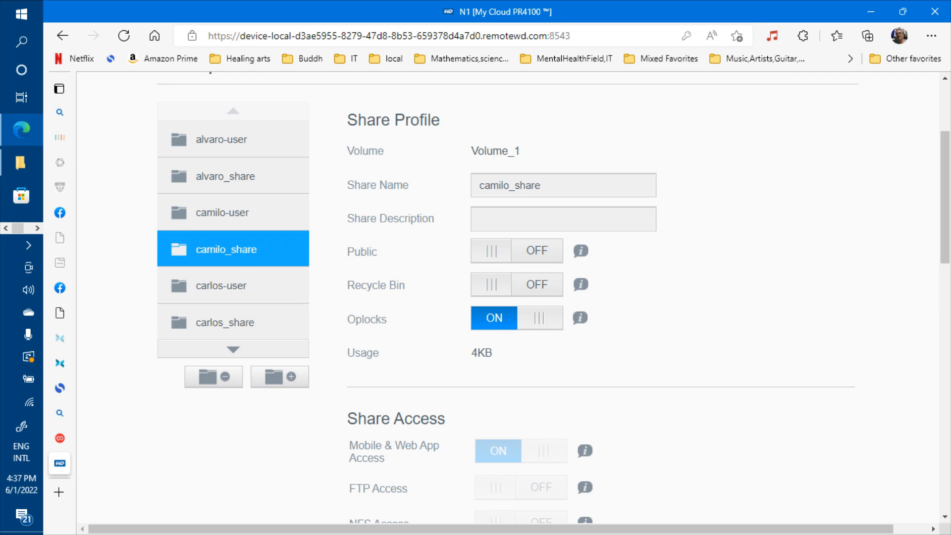
pyautogui.hotkey('alt', 'Tab')
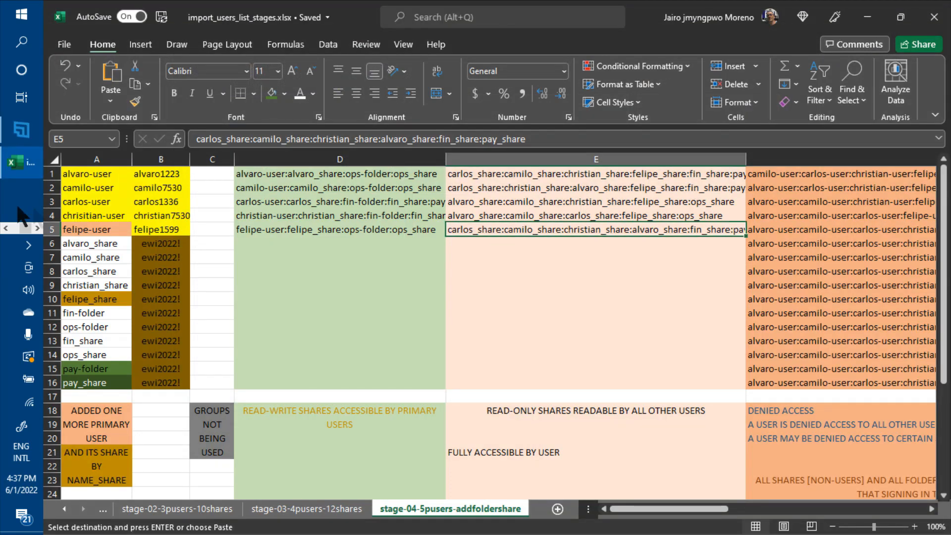
pyautogui.click(99, 213)
pyautogui.press('Right')
pyautogui.press('Right')
pyautogui.press('Right')
pyautogui.press('Right')
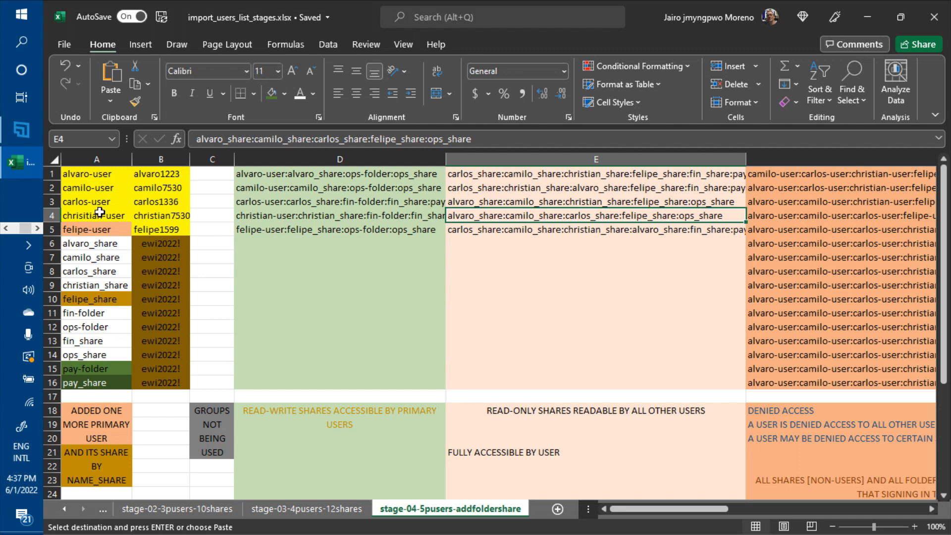
# Step: Return to the My Cloud dashboard in Edge and compare chrisitian-user's rights on camilo_share with the workbook's read-only entry
pyautogui.hotkey('alt', 'Tab')
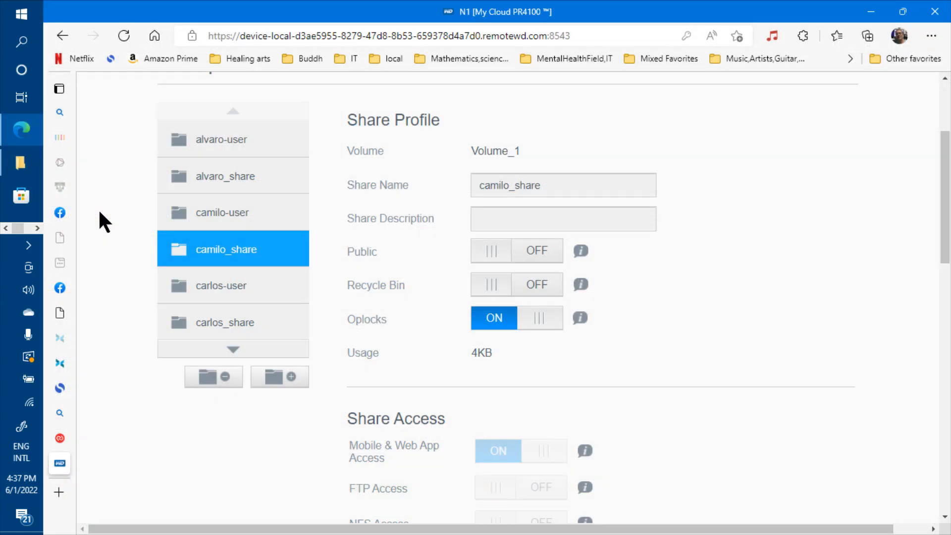
pyautogui.scroll(-15, 99, 212)
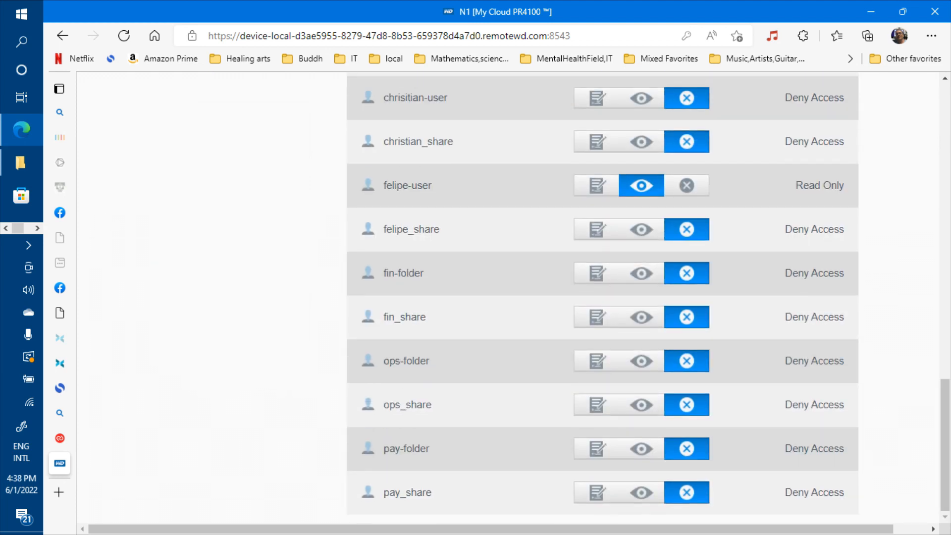
pyautogui.scroll(3, 602, 297)
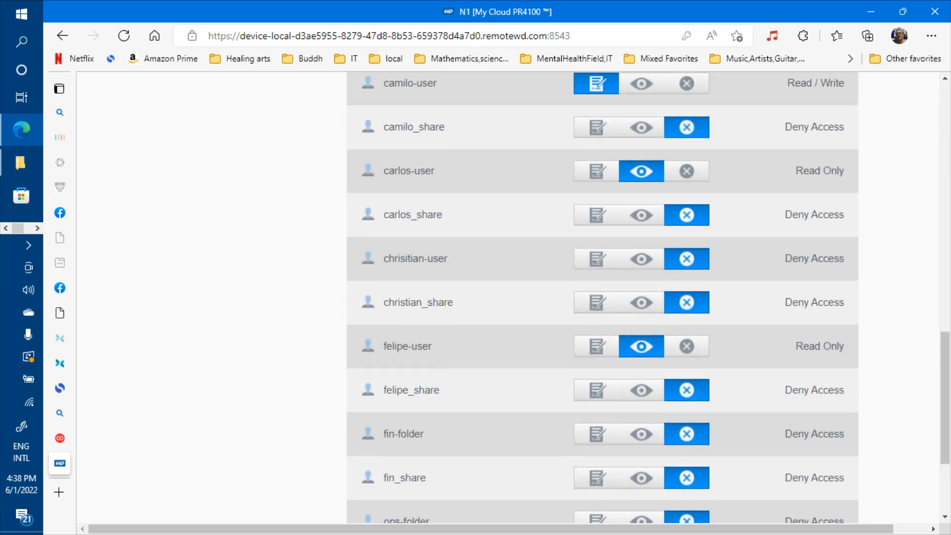
pyautogui.scroll(2, 603, 297)
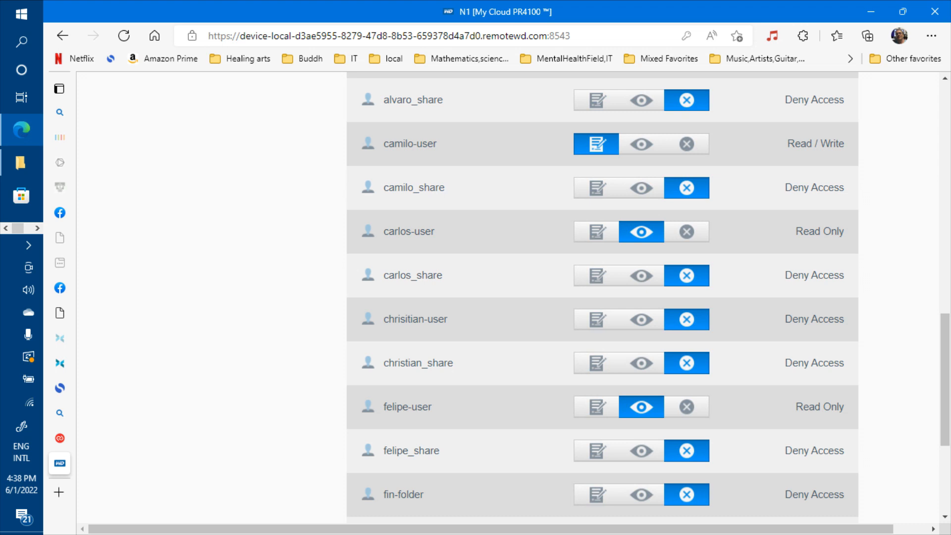
pyautogui.scroll(10, 602, 297)
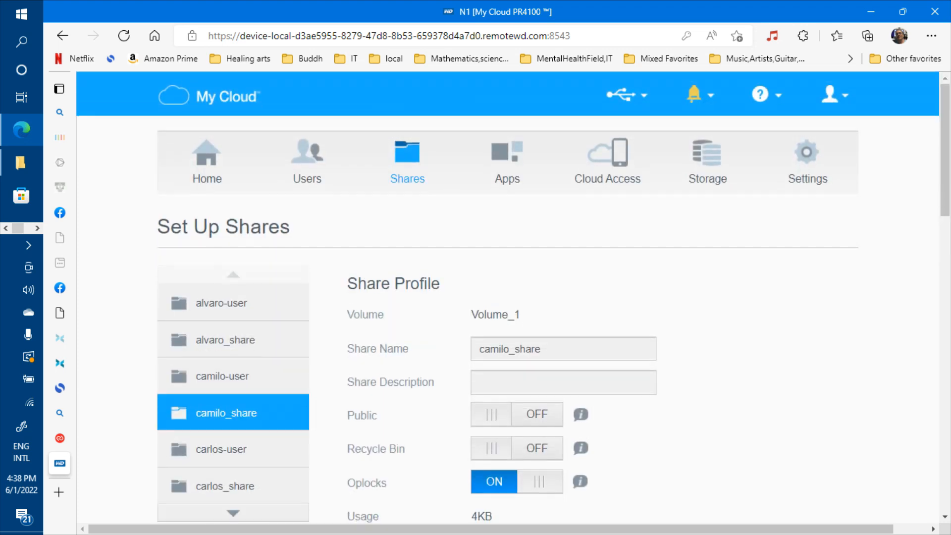
# Step: Go over camilo_share's profile, share access settings and complete User Access list, from ewiadmin down to pay_share
pyautogui.scroll(-1, 507, 297)
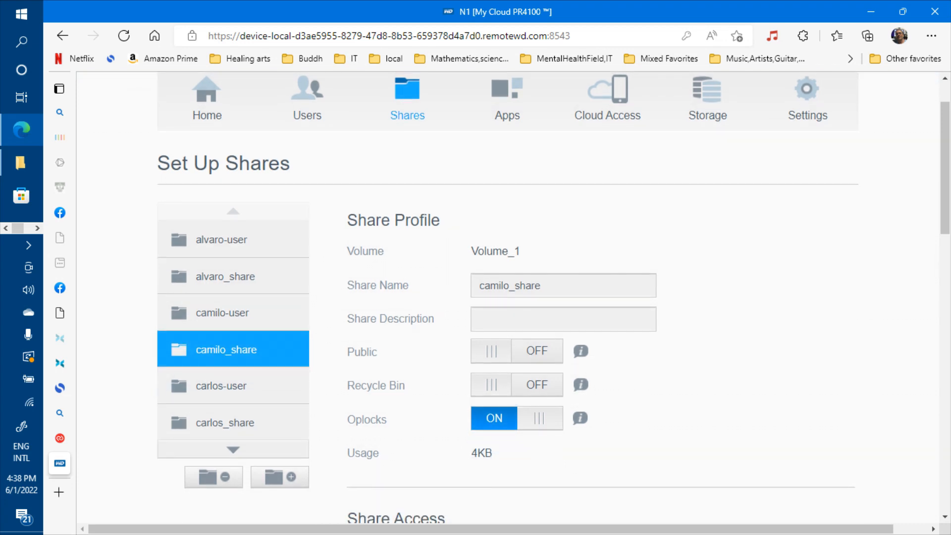
pyautogui.scroll(-3, 553, 298)
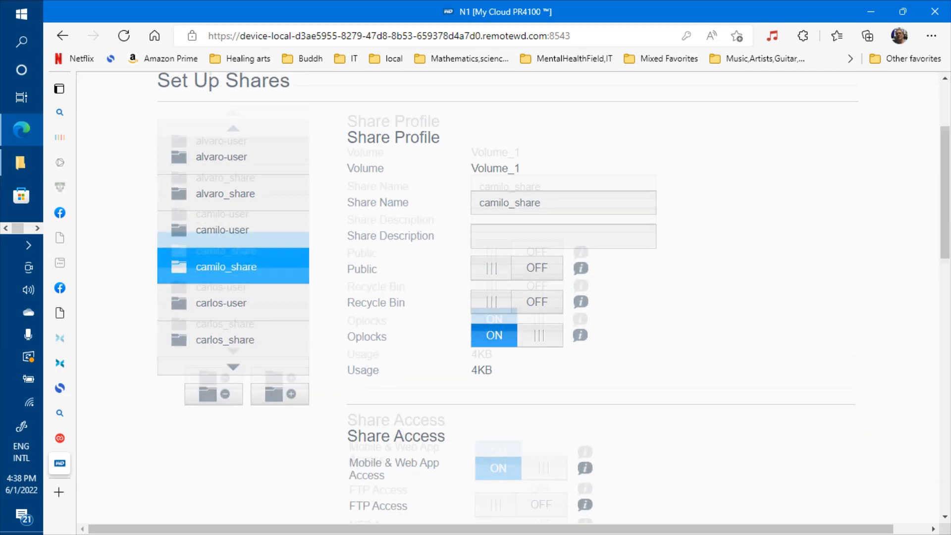
pyautogui.scroll(-2, 553, 297)
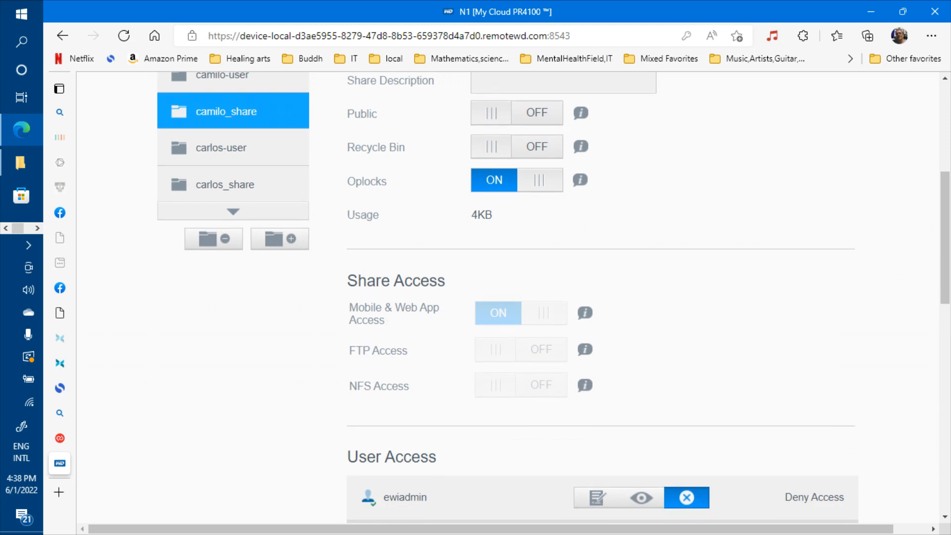
pyautogui.scroll(-3, 553, 298)
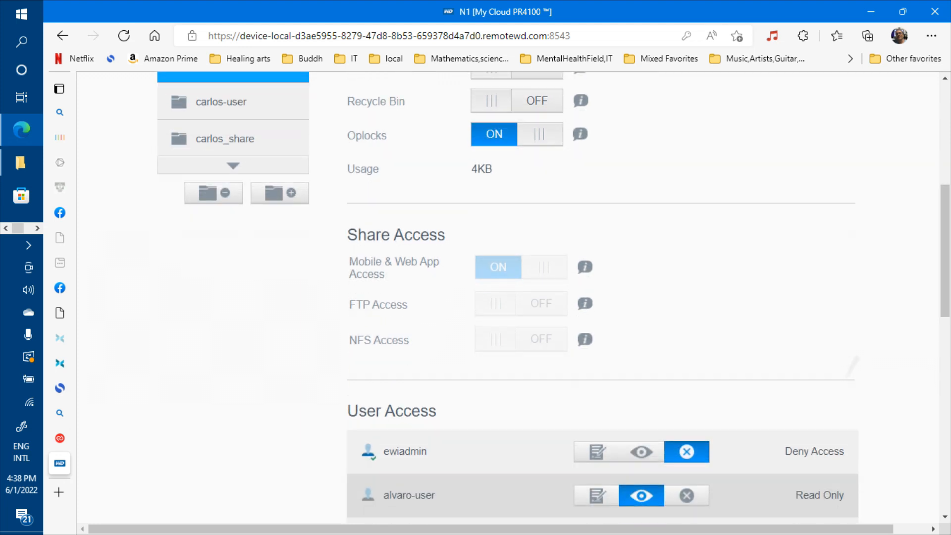
pyautogui.scroll(-2, 553, 297)
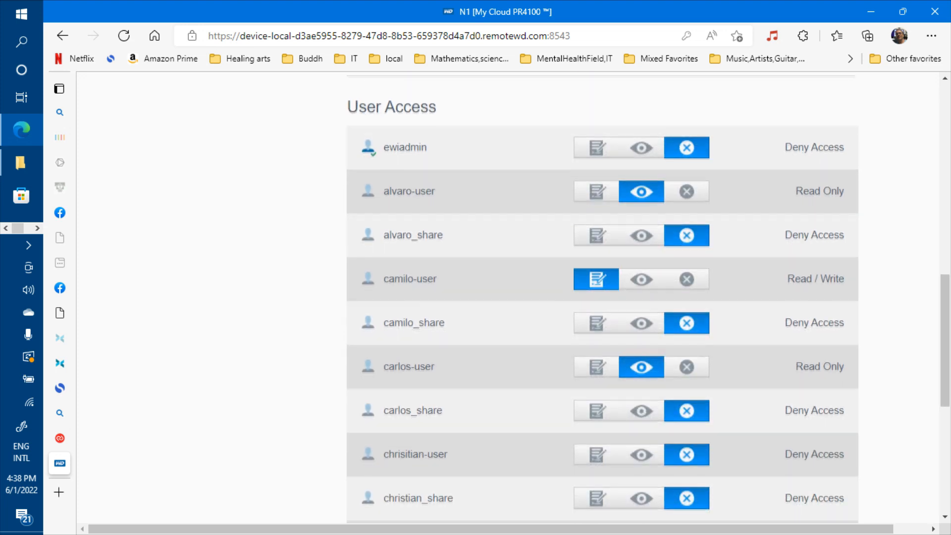
pyautogui.scroll(-1, 553, 297)
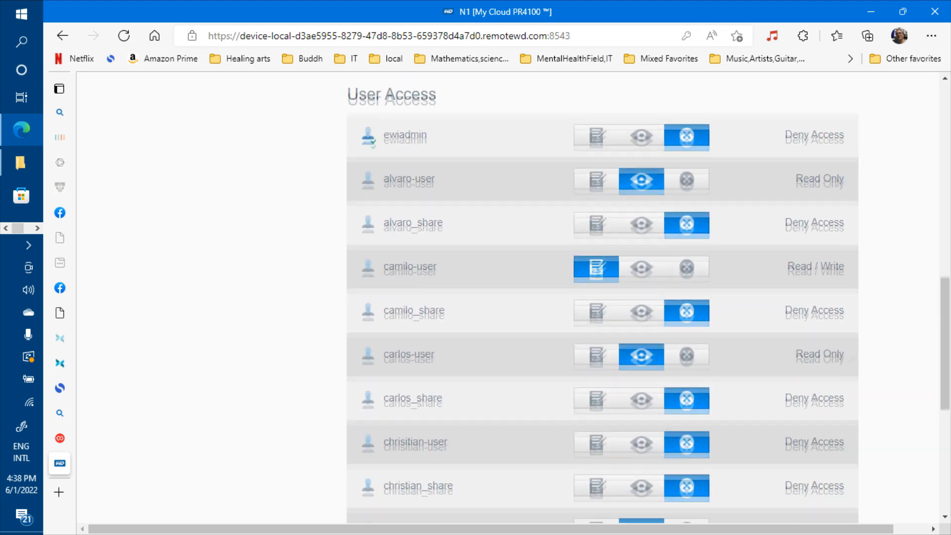
pyautogui.scroll(-3, 602, 297)
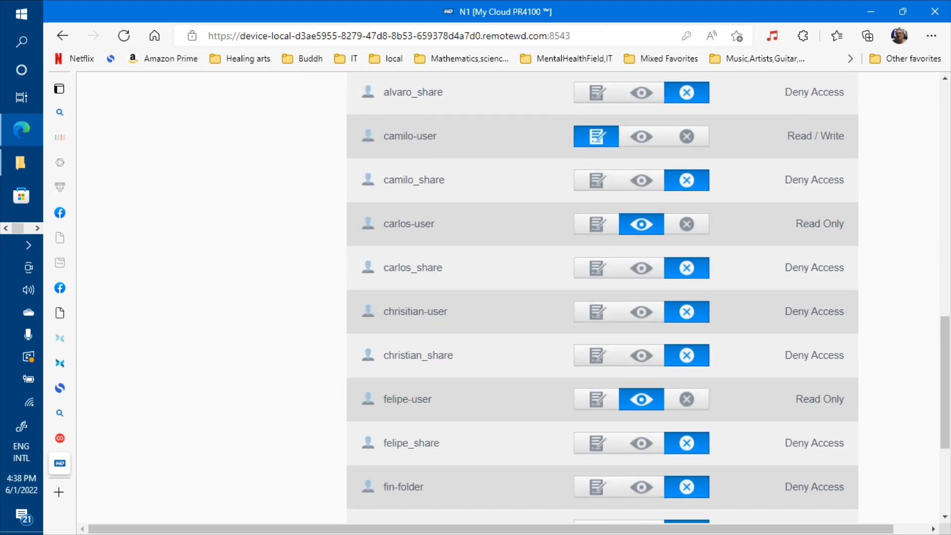
pyautogui.scroll(1, 602, 297)
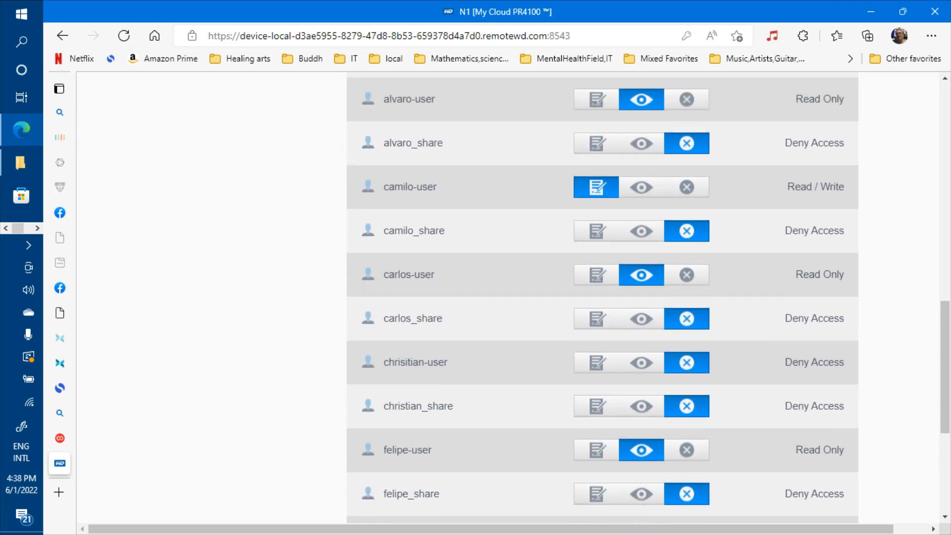
pyautogui.scroll(3, 602, 297)
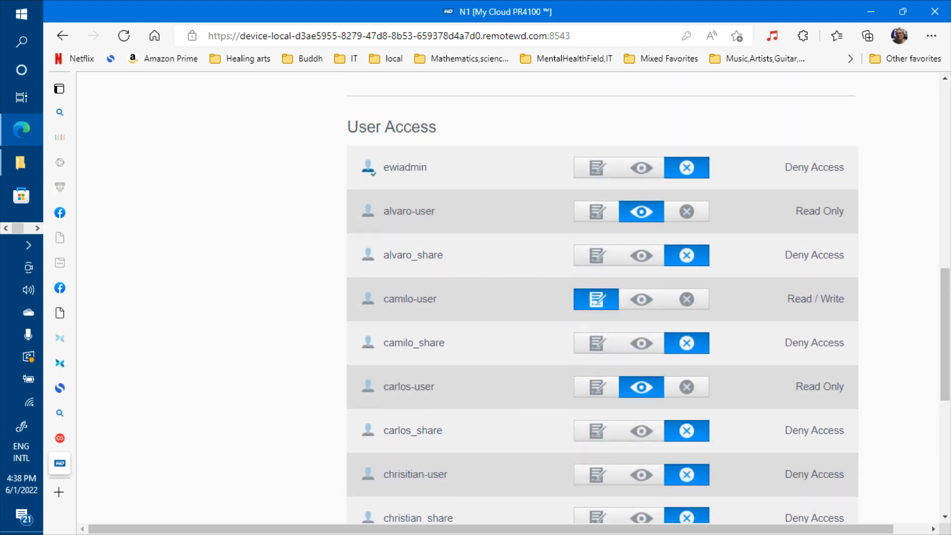
pyautogui.scroll(8, 602, 297)
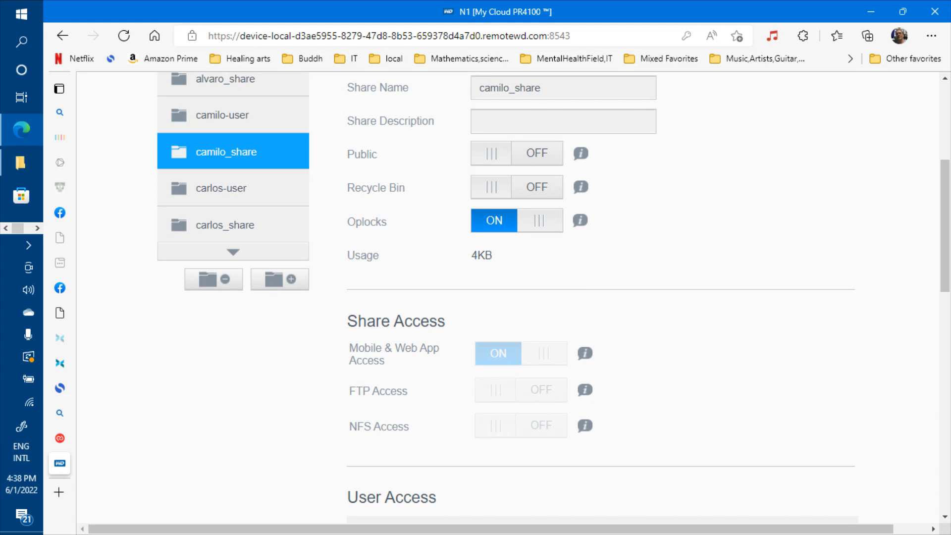
pyautogui.scroll(-15, 602, 297)
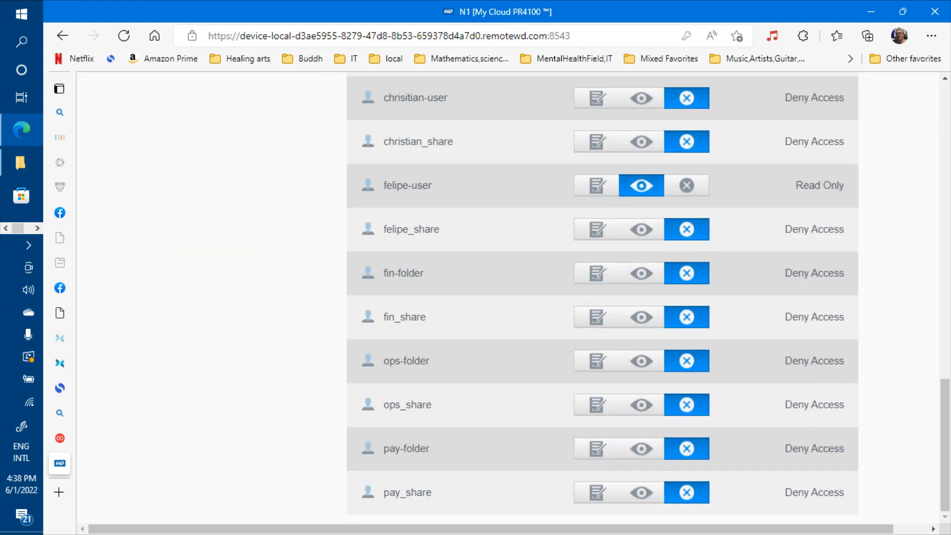
# Step: Cross-check chrisitian-user's stage-04 entry in Excel against camilo_share's User Access list in the My Cloud dashboard
pyautogui.hotkey('alt', 'Tab')
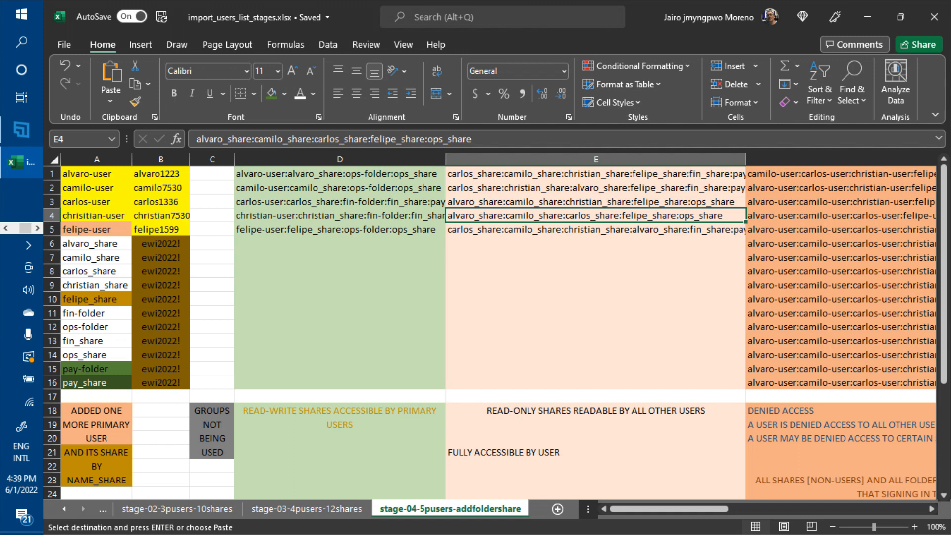
pyautogui.hotkey('alt', 'Tab')
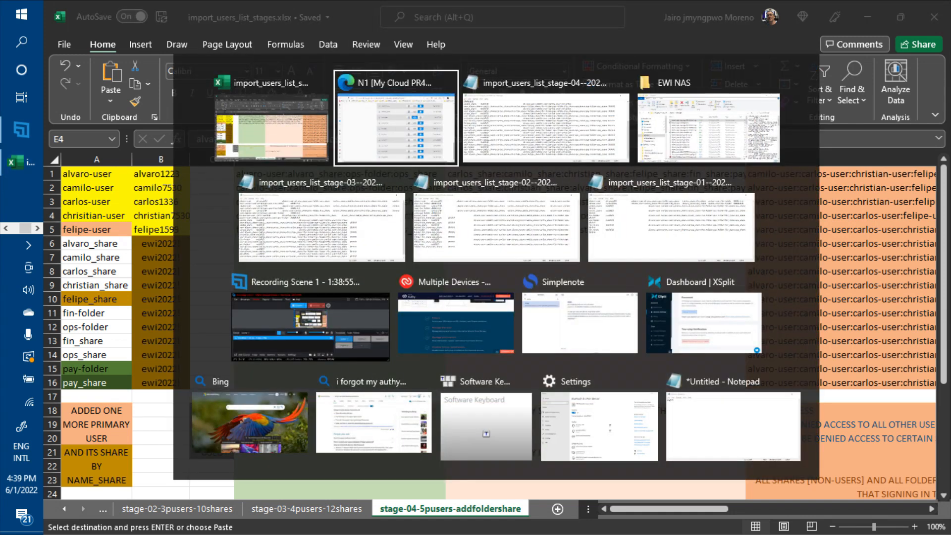
pyautogui.scroll(-1, 602, 297)
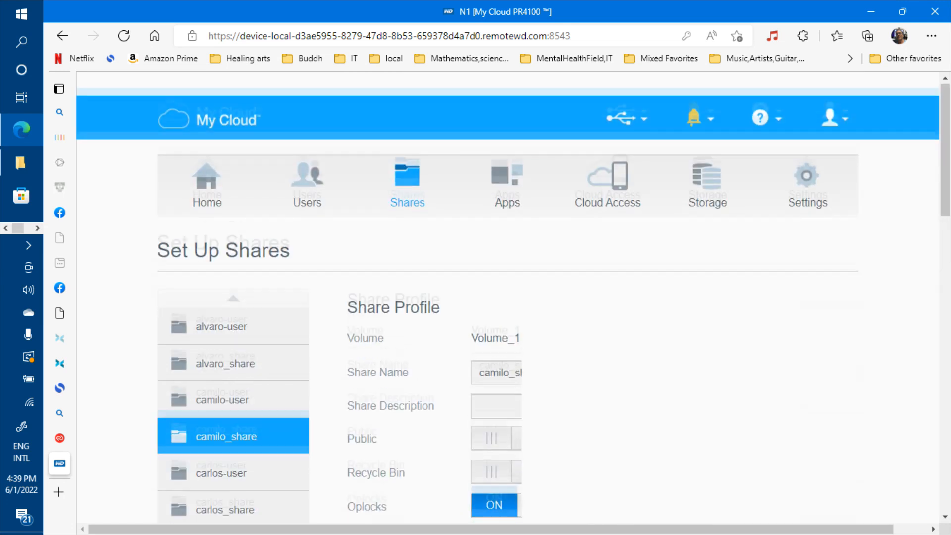
pyautogui.scroll(-9, 509, 298)
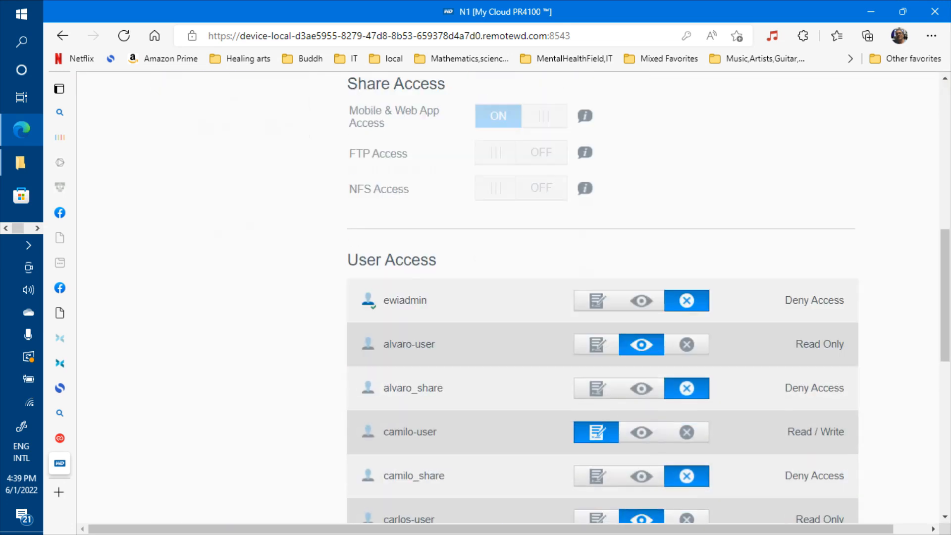
pyautogui.scroll(-5, 602, 297)
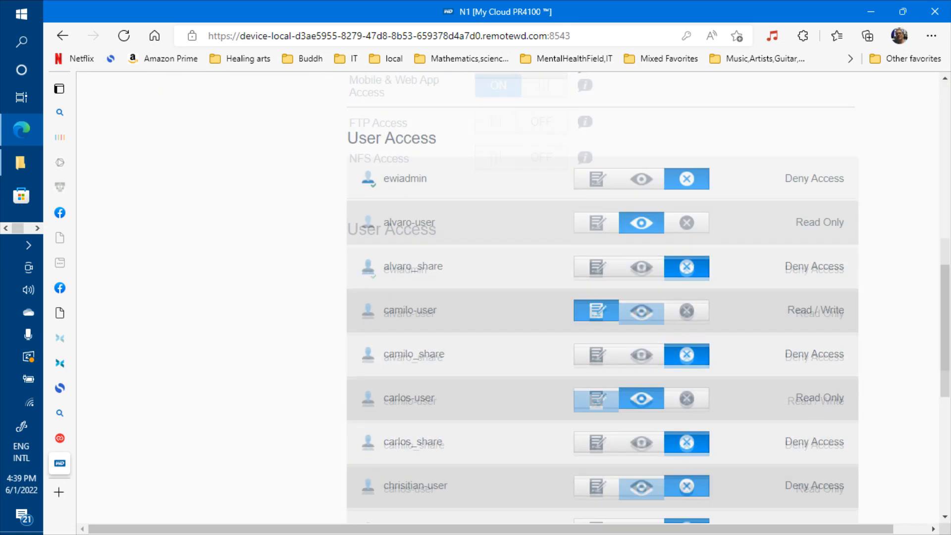
pyautogui.scroll(-2, 603, 297)
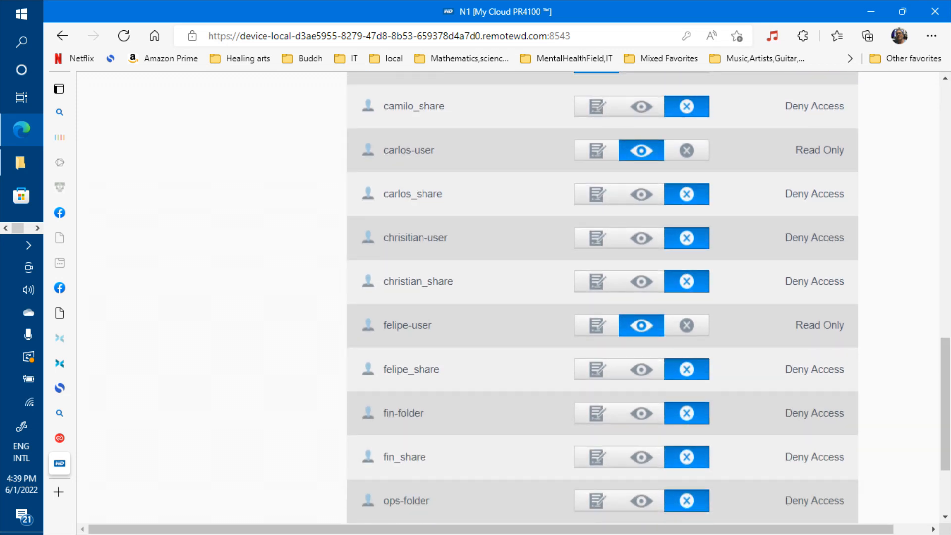
pyautogui.hotkey('alt', 'Tab')
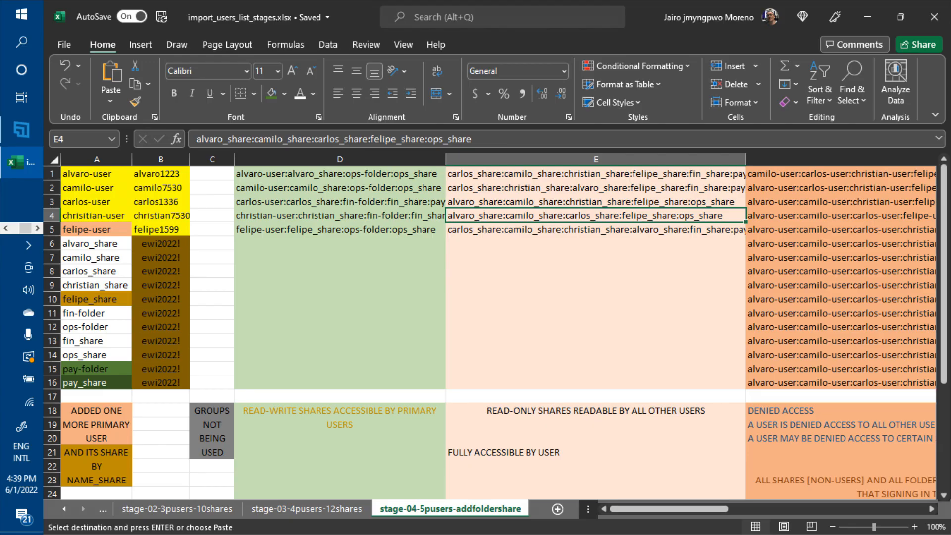
# Step: Switch to the My Cloud dashboard, open alvaro_share and examine the primary users' rights in its User Access list
pyautogui.hotkey('alt', 'Tab')
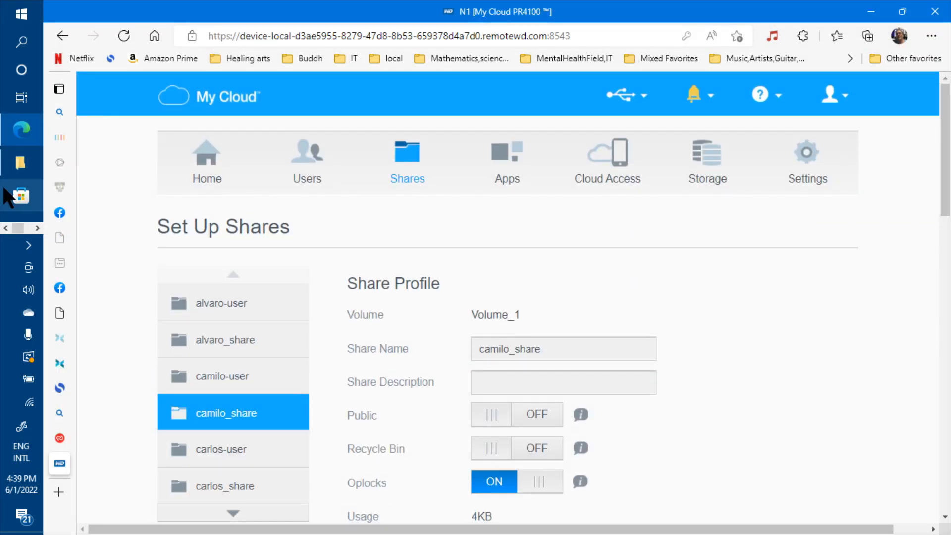
pyautogui.click(258, 341)
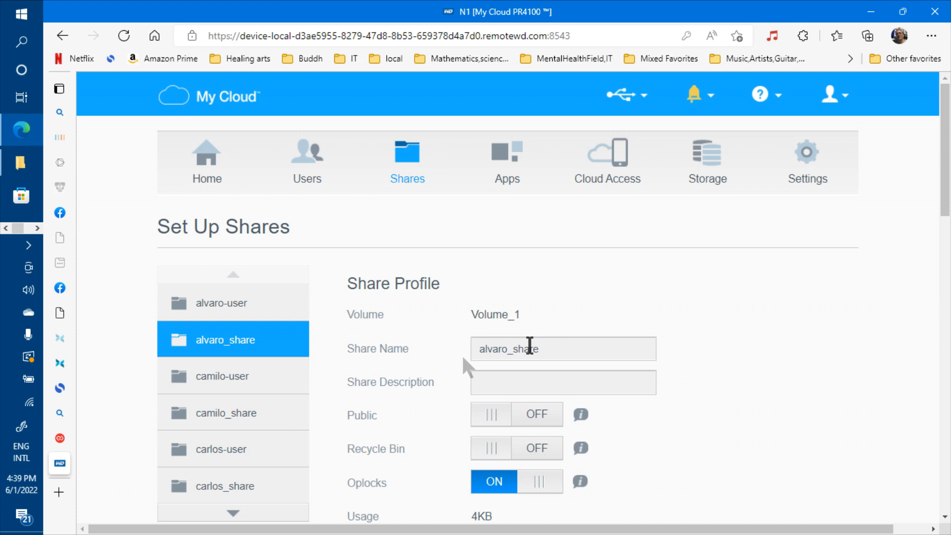
pyautogui.scroll(-10, 650, 342)
pyautogui.scroll(3, 651, 343)
pyautogui.scroll(-1, 648, 300)
pyautogui.scroll(-4, 648, 299)
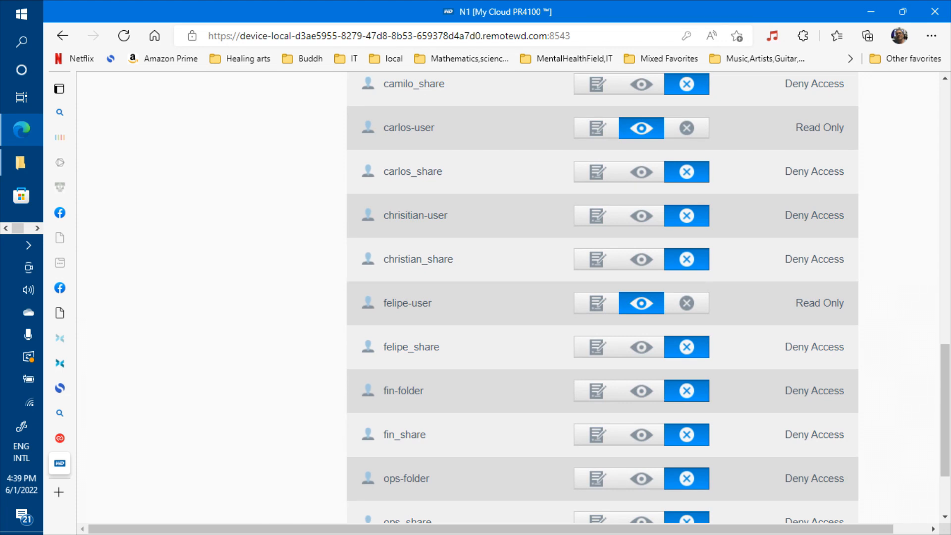
pyautogui.scroll(-2, 602, 298)
pyautogui.scroll(5, 602, 297)
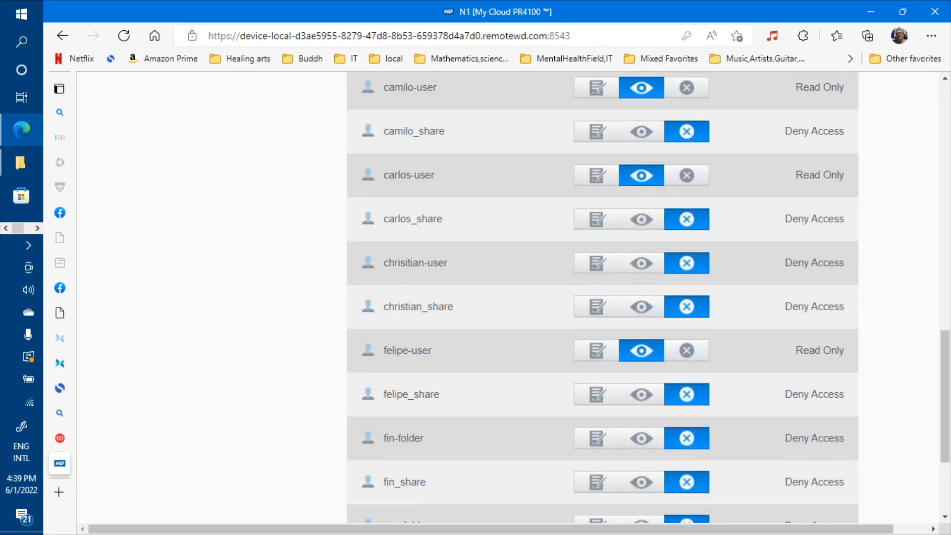
pyautogui.scroll(3, 602, 297)
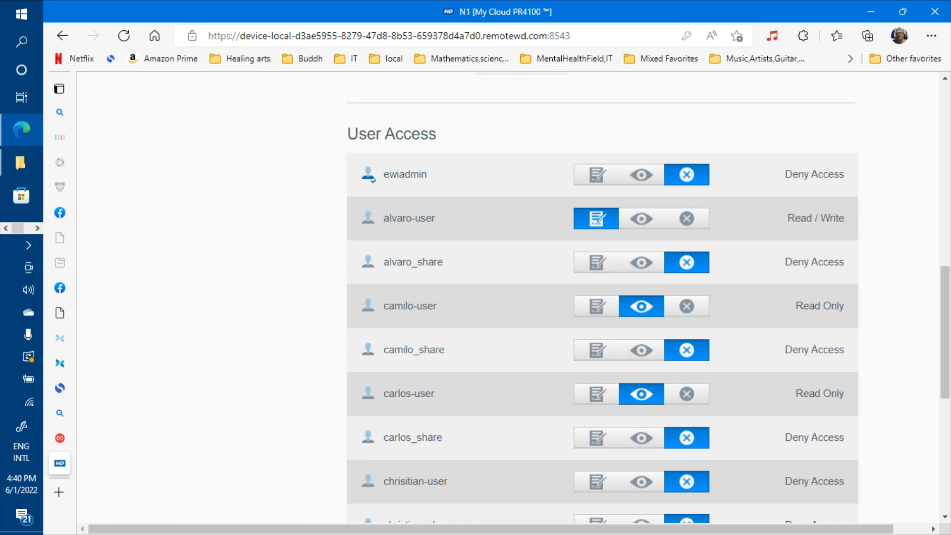
pyautogui.scroll(-3, 603, 297)
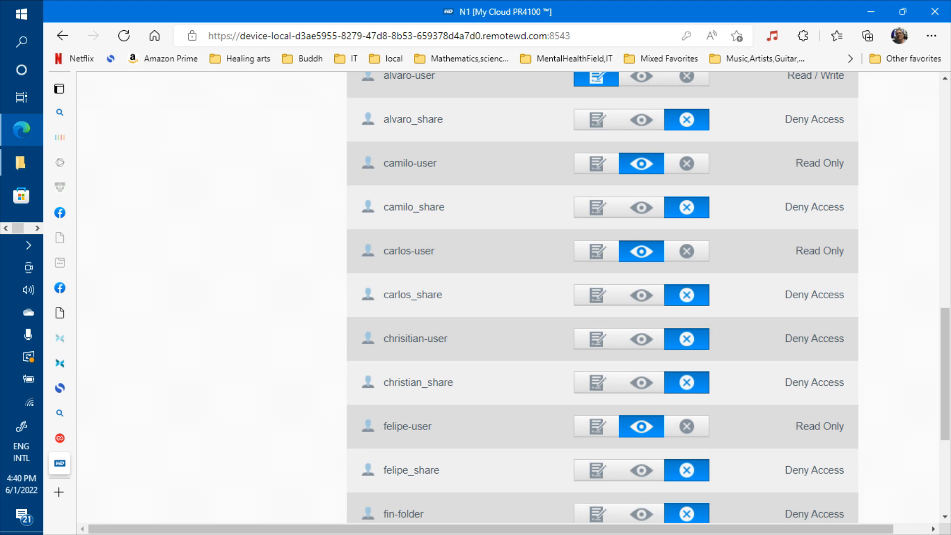
# Step: Switch to the Excel workbook, locate chrisitian-user on the stage-04 sheet, and open the primary user rows of stage-03-4pusers-12shares
pyautogui.hotkey('alt', 'Tab')
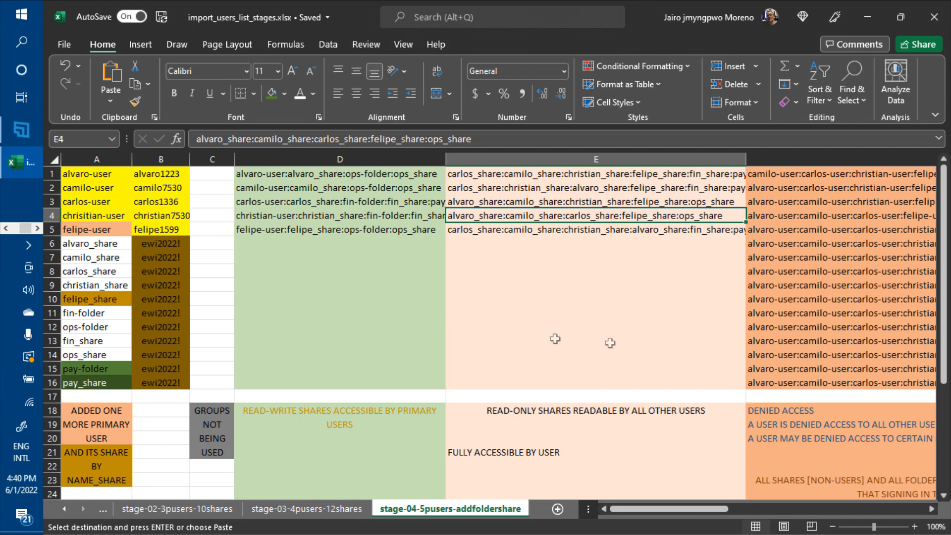
pyautogui.click(83, 216)
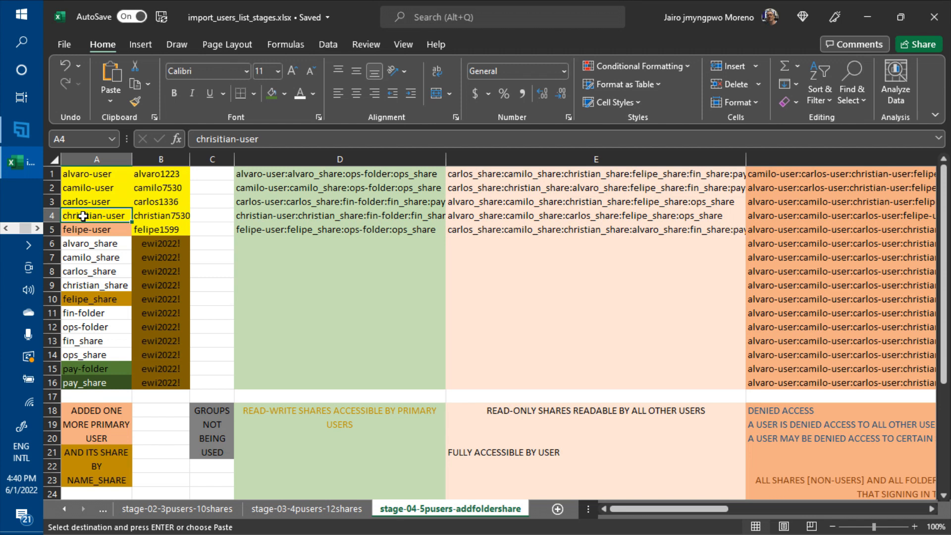
pyautogui.click(303, 511)
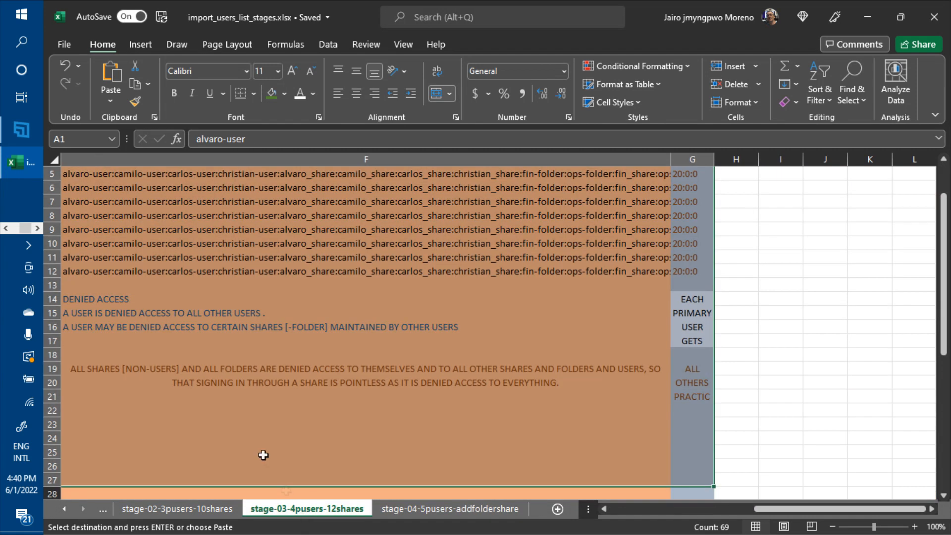
pyautogui.click(173, 236)
pyautogui.press('Home')
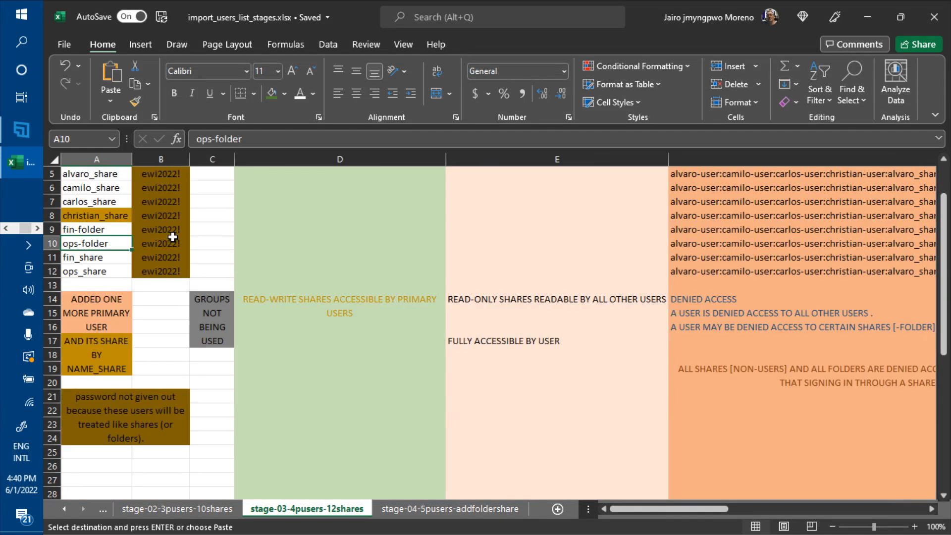
pyautogui.press('Up')
pyautogui.press('Up')
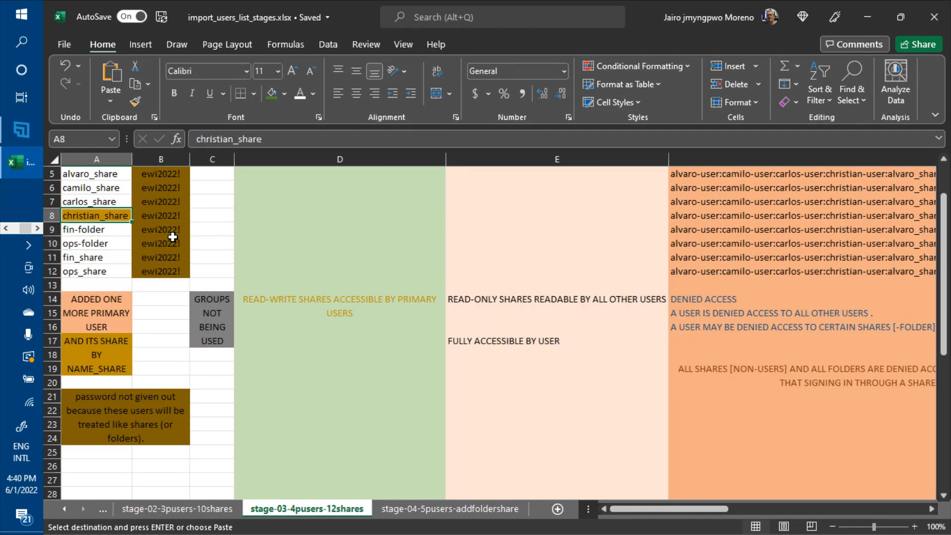
pyautogui.press('Up')
pyautogui.press('Up')
pyautogui.press('Up')
pyautogui.press('Up')
pyautogui.press('Up')
pyautogui.press('Up')
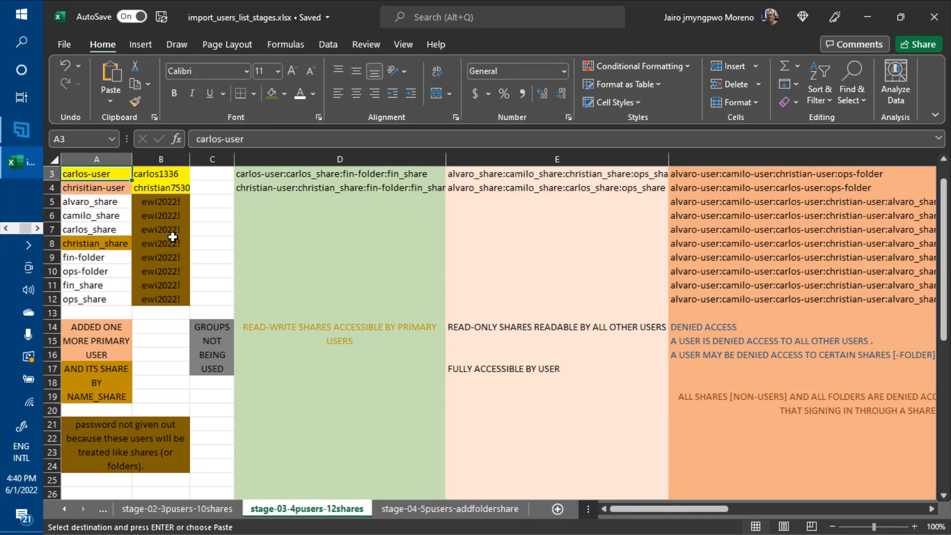
# Step: Inspect chrisitian-user's read-write and read-only share entries in row 4 of the stage-03 sheet
pyautogui.press('Down')
pyautogui.press('Down')
pyautogui.press('Right')
pyautogui.press('Right')
pyautogui.press('Right')
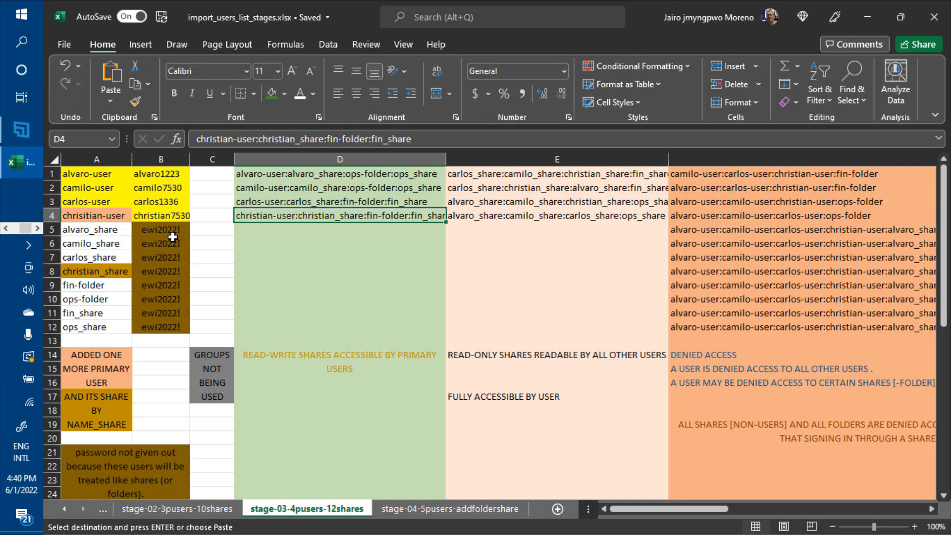
pyautogui.press('Right')
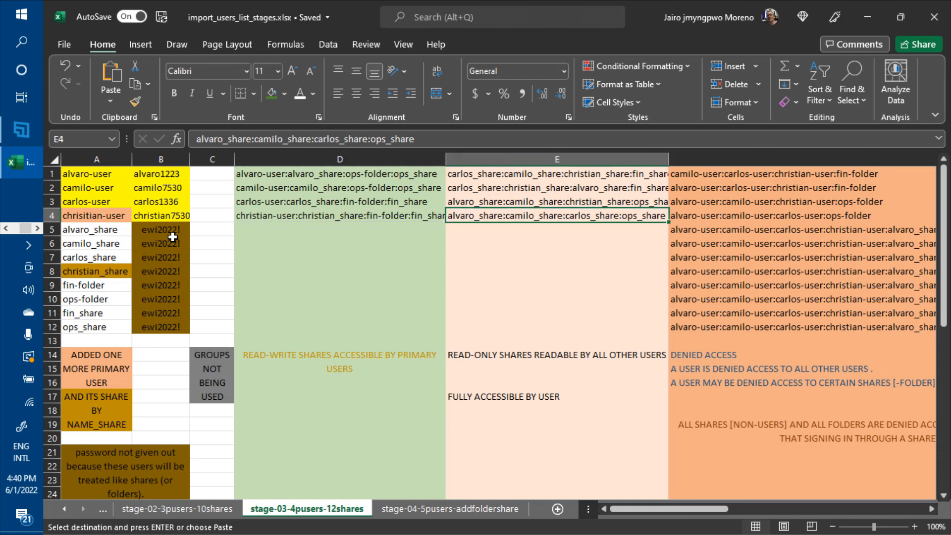